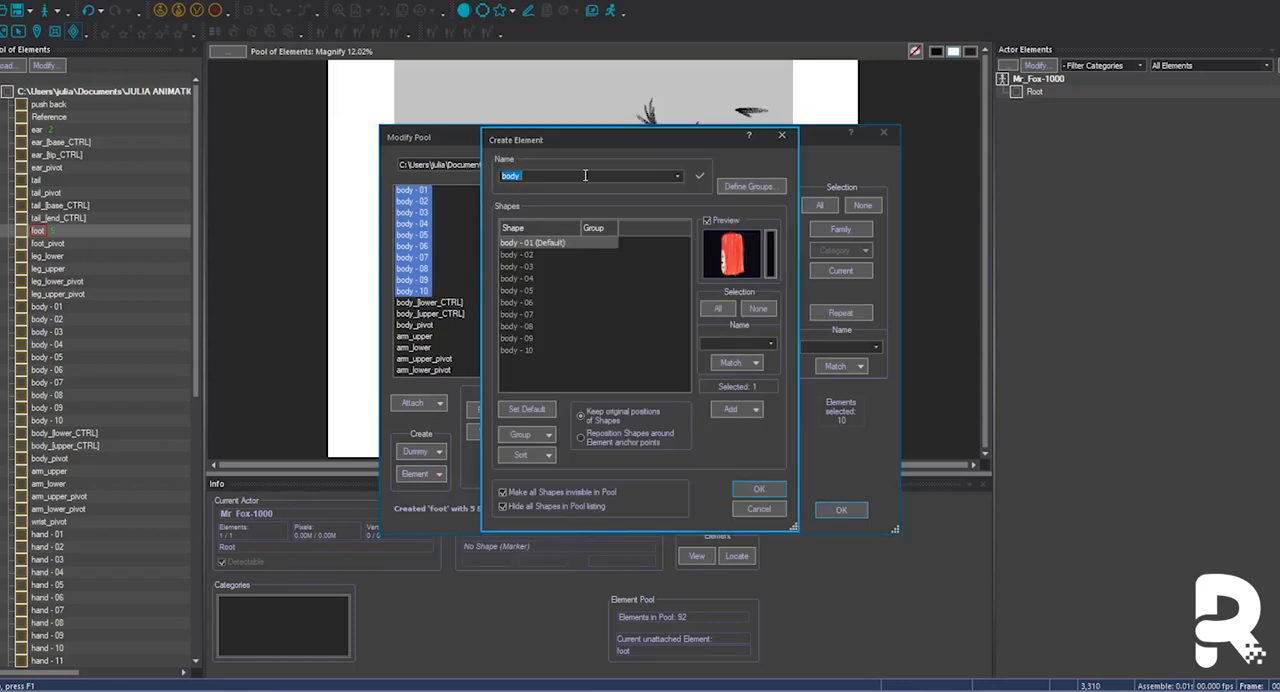
Finish creating the body element and combine shapes hand - 01 to hand - 13 into one hand element.
{"action": "scroll", "coordinate": [600, 310], "scroll_direction": "down", "scroll_amount": 4}
{"action": "left_click", "coordinate": [415, 325]}
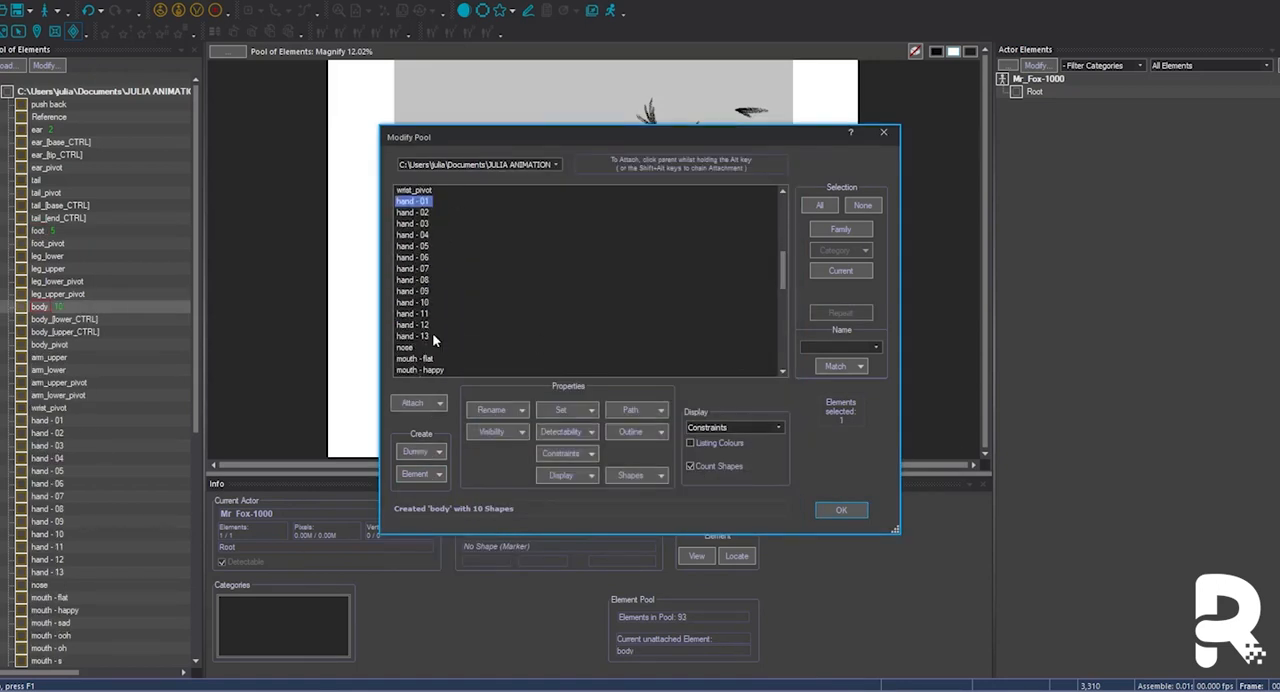
{"action": "left_click", "coordinate": [430, 336], "text": "shift"}
{"action": "left_click", "coordinate": [423, 474]}
{"action": "left_click", "coordinate": [759, 488]}
{"action": "left_click", "coordinate": [841, 510]}
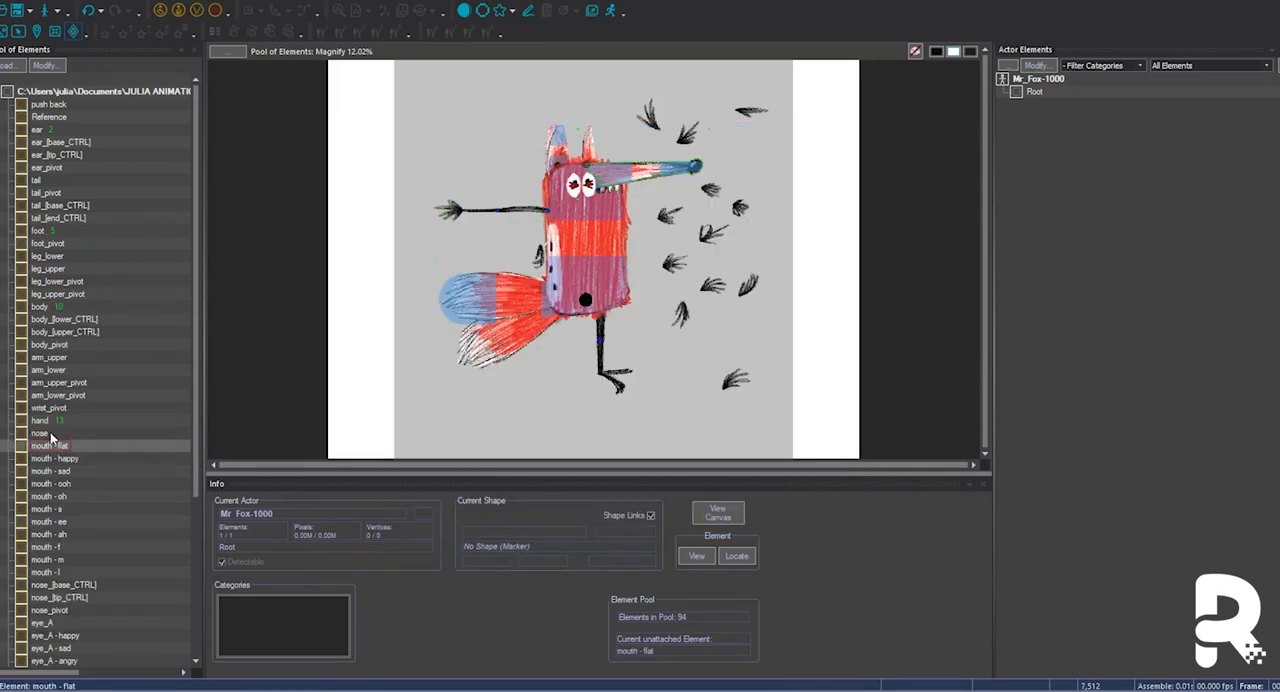
Combine the nose and all mouth shapes, from mouth - flat to mouth - l, into one element named nose.
{"action": "double_click", "coordinate": [45, 433]}
{"action": "scroll", "coordinate": [430, 280], "scroll_direction": "down", "scroll_amount": 3}
{"action": "left_click", "coordinate": [415, 336], "text": "shift"}
{"action": "left_click", "coordinate": [423, 474]}
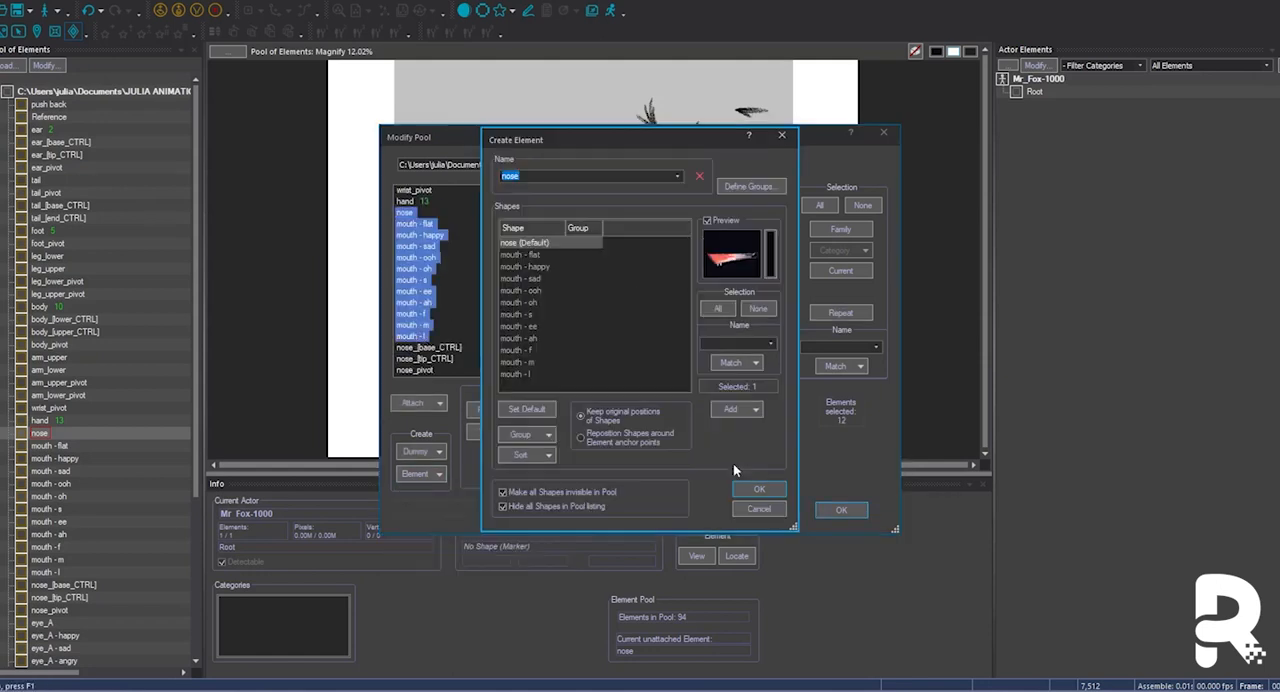
{"action": "left_click", "coordinate": [759, 488]}
Create the elements eye_A and eye_B, each from its own base, happy, sad, angry, wide and blink half shapes.
{"action": "left_click_drag", "start_coordinate": [415, 292], "coordinate": [431, 347]}
{"action": "left_click", "coordinate": [423, 474]}
{"action": "left_click", "coordinate": [759, 488]}
{"action": "left_click_drag", "start_coordinate": [415, 291], "coordinate": [431, 347]}
{"action": "left_click", "coordinate": [423, 474]}
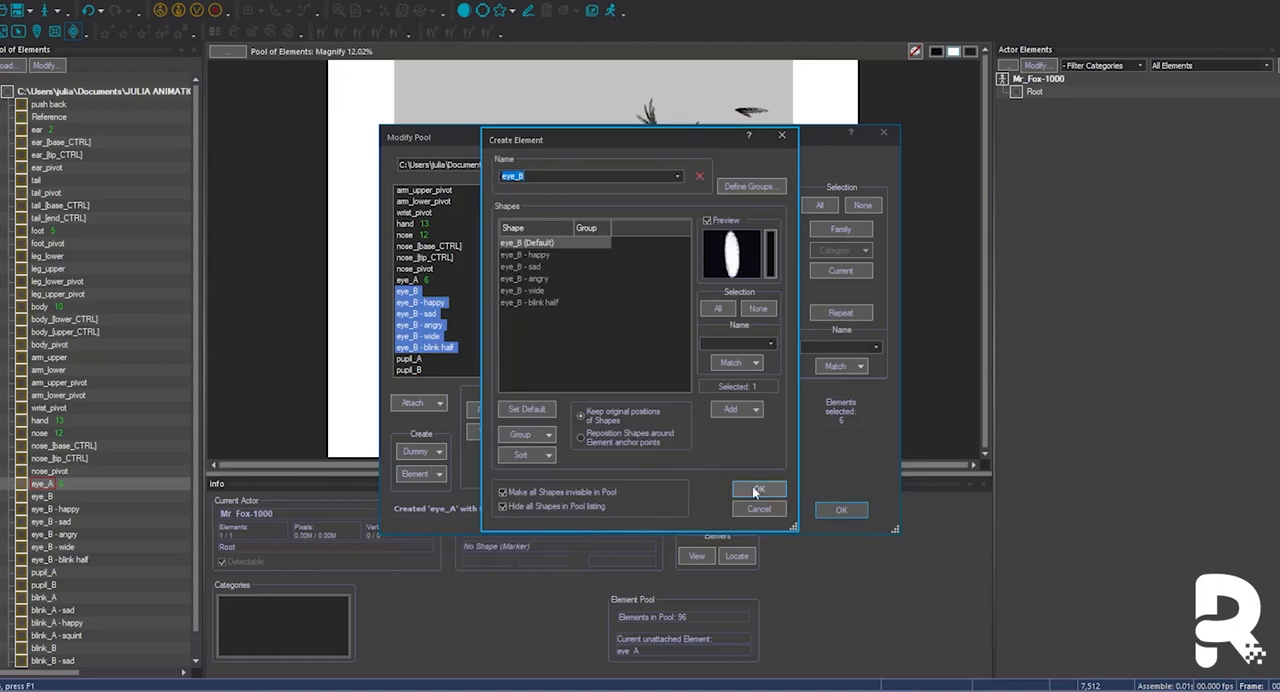
{"action": "left_click", "coordinate": [755, 489]}
Create the elements blink_A and blink_B, each from its own base, sad, happy and squint shapes.
{"action": "left_click_drag", "start_coordinate": [785, 245], "coordinate": [785, 338]}
{"action": "left_click_drag", "start_coordinate": [415, 302], "coordinate": [428, 336]}
{"action": "left_click", "coordinate": [437, 475]}
{"action": "left_click", "coordinate": [759, 488]}
{"action": "left_click_drag", "start_coordinate": [785, 245], "coordinate": [785, 350]}
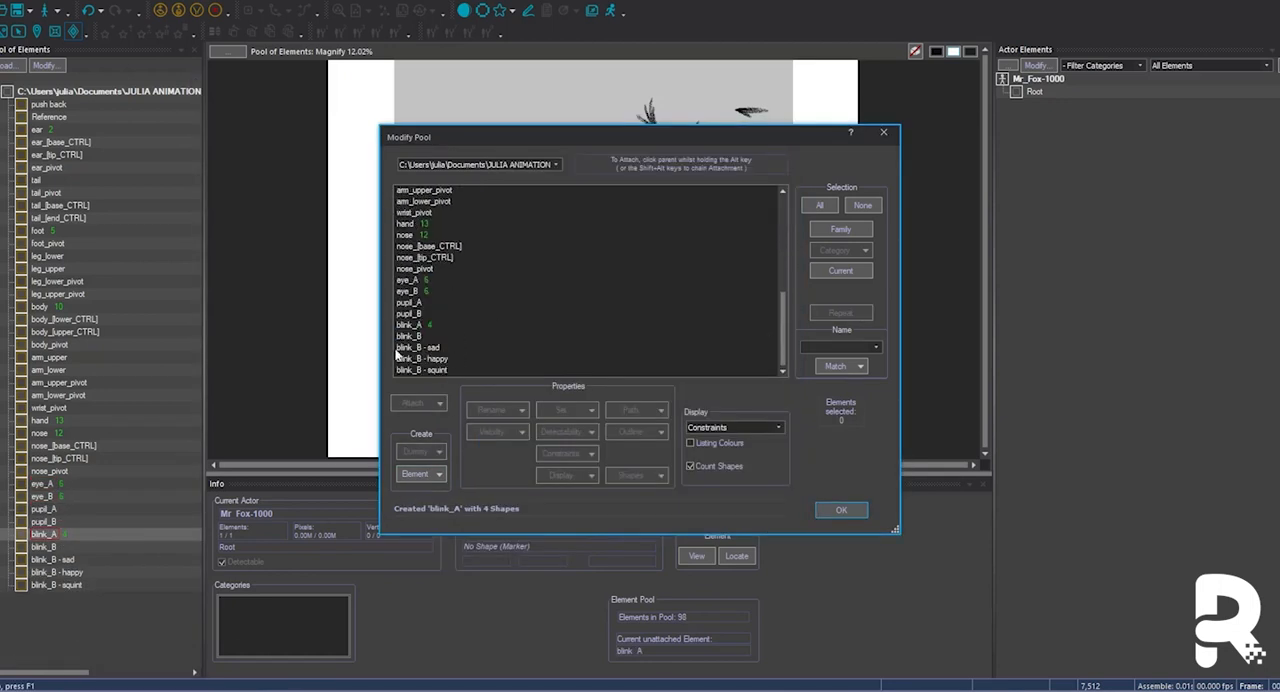
{"action": "left_click_drag", "start_coordinate": [415, 336], "coordinate": [428, 370]}
{"action": "left_click", "coordinate": [423, 474]}
{"action": "left_click", "coordinate": [759, 488]}
{"action": "left_click", "coordinate": [841, 510]}
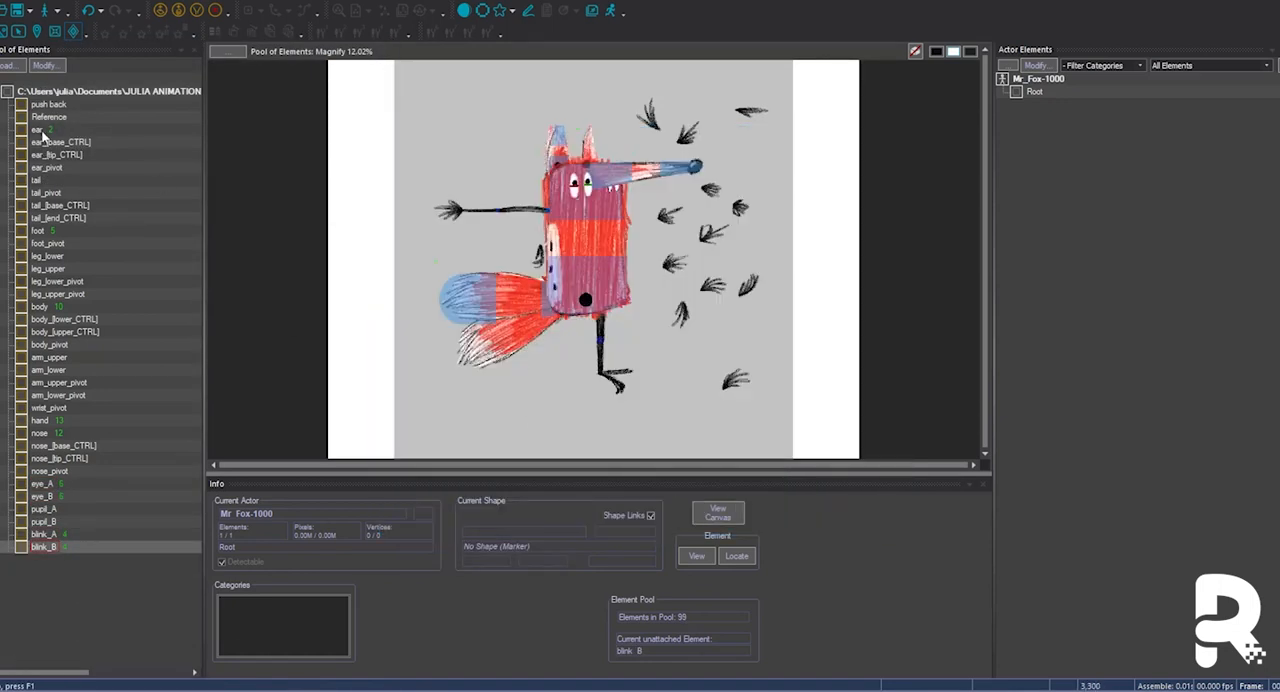
Attach the ear and tail elements and their tip and end controls to their base controls, and those to their pivots.
{"action": "left_click_drag", "start_coordinate": [39, 131], "coordinate": [48, 143]}
{"action": "left_click_drag", "start_coordinate": [50, 156], "coordinate": [48, 131]}
{"action": "left_click", "coordinate": [37, 181]}
{"action": "left_click_drag", "start_coordinate": [48, 218], "coordinate": [46, 193]}
{"action": "left_click_drag", "start_coordinate": [37, 181], "coordinate": [51, 207]}
Chain foot, foot_pivot, leg_lower, leg_lower_pivot and leg_upper in order under leg_upper_pivot.
{"action": "left_click", "coordinate": [41, 233]}
{"action": "left_click_drag", "start_coordinate": [57, 264], "coordinate": [57, 268]}
{"action": "left_click_drag", "start_coordinate": [57, 281], "coordinate": [57, 232]}
{"action": "left_click_drag", "start_coordinate": [57, 232], "coordinate": [64, 257]}
Attach the body element and its controls under body_pivot, and chain the hand, wrist and arm elements under arm_upper_pivot.
{"action": "left_click_drag", "start_coordinate": [53, 307], "coordinate": [57, 331]}
{"action": "left_click_drag", "start_coordinate": [56, 307], "coordinate": [60, 382]}
{"action": "left_click_drag", "start_coordinate": [57, 358], "coordinate": [62, 395]}
{"action": "left_click_drag", "start_coordinate": [62, 383], "coordinate": [84, 396]}
{"action": "left_click_drag", "start_coordinate": [45, 421], "coordinate": [93, 409]}
{"action": "left_click_drag", "start_coordinate": [107, 339], "coordinate": [102, 334]}
Attach the leg and tail chains to body_[lower_CTRL] and the ear chain to body_[upper_CTRL].
{"action": "left_click_drag", "start_coordinate": [57, 231], "coordinate": [57, 320]}
{"action": "left_click_drag", "start_coordinate": [46, 180], "coordinate": [60, 243]}
{"action": "left_click_drag", "start_coordinate": [52, 132], "coordinate": [60, 330]}
Attach nose and nose_[tip_CTRL] to nose_[base_CTRL], that to nose_pivot, and nose_pivot to body_[upper_CTRL].
{"action": "left_click_drag", "start_coordinate": [37, 433], "coordinate": [84, 282]}
{"action": "left_click_drag", "start_coordinate": [61, 458], "coordinate": [61, 446]}
{"action": "left_click_drag", "start_coordinate": [61, 446], "coordinate": [84, 282]}
{"action": "left_click_drag", "start_coordinate": [80, 319], "coordinate": [88, 295]}
{"action": "left_click_drag", "start_coordinate": [45, 472], "coordinate": [44, 473]}
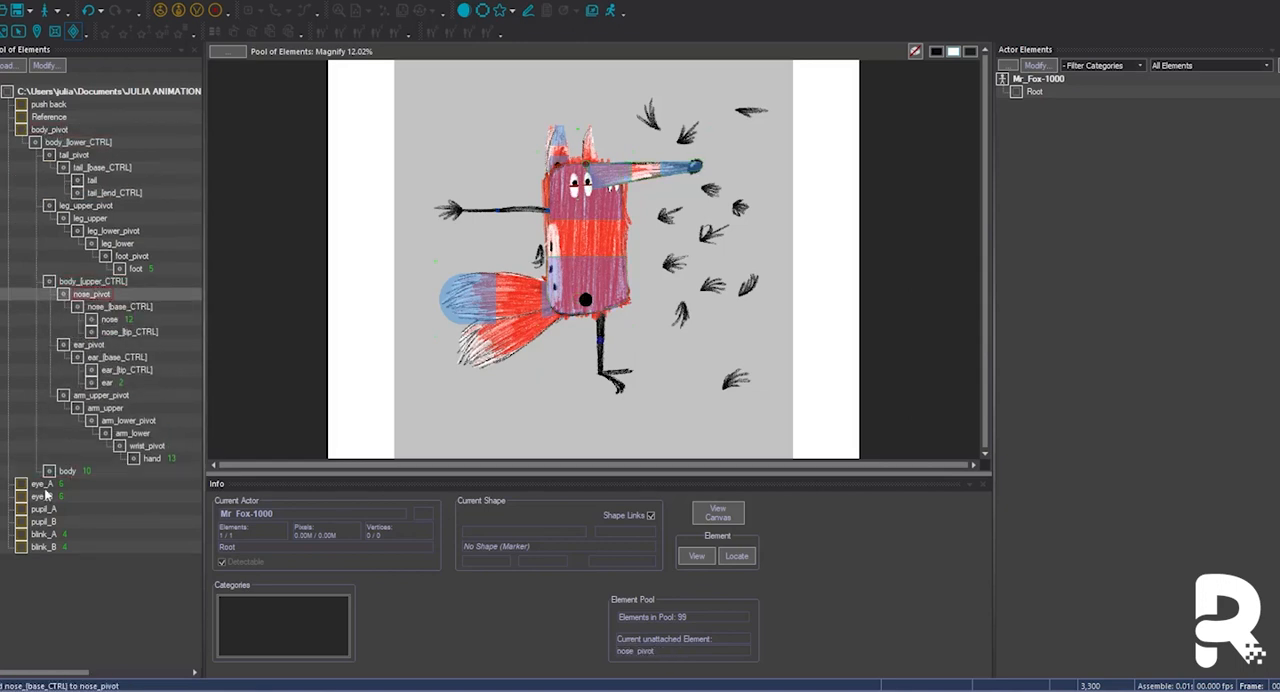
Attach the eye, pupil and blink elements to body_[upper_CTRL].
{"action": "left_click_drag", "start_coordinate": [97, 321], "coordinate": [104, 282]}
{"action": "left_click_drag", "start_coordinate": [44, 522], "coordinate": [104, 282]}
{"action": "left_click_drag", "start_coordinate": [44, 547], "coordinate": [106, 282]}
{"action": "left_click_drag", "start_coordinate": [44, 547], "coordinate": [104, 282]}
Add a dummy named Root2 under Root, with a triangle marker displayed only when the element is selected.
{"action": "left_click", "coordinate": [1034, 91]}
{"action": "left_click", "coordinate": [250, 12]}
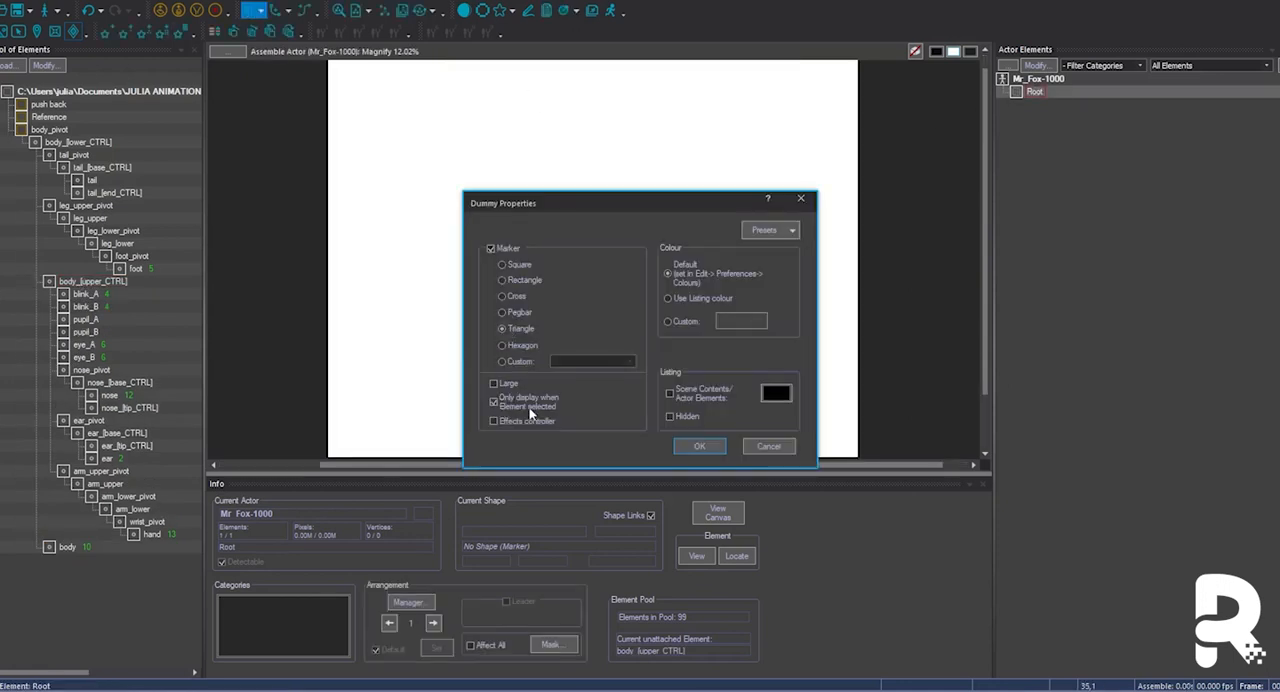
{"action": "left_click", "coordinate": [697, 445]}
{"action": "left_click", "coordinate": [608, 489]}
Attach the complete body_pivot hierarchy from the pool to Root2 and switch the actor to outline display.
{"action": "left_click_drag", "start_coordinate": [49, 130], "coordinate": [1051, 105]}
{"action": "key", "text": "w"}
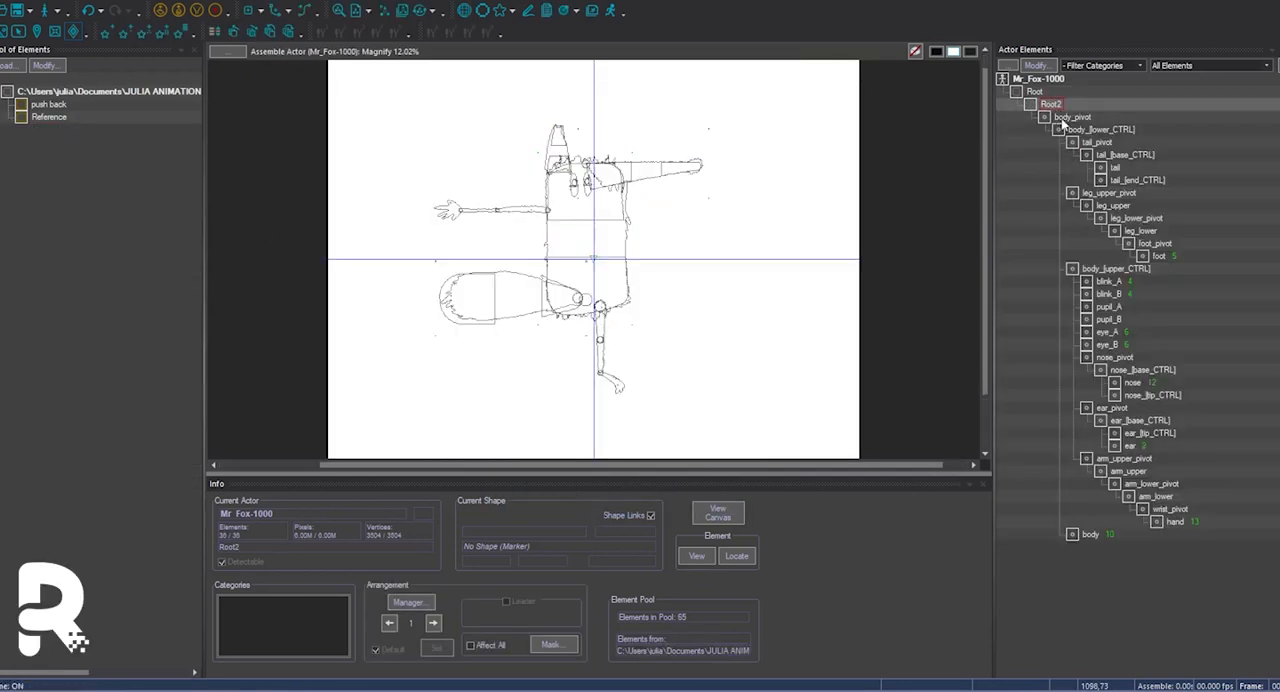
{"action": "left_click", "coordinate": [594, 376]}
Delete the body_pivot element, leaving body_[lower_CTRL] attached directly to Root2.
{"action": "left_click", "coordinate": [1036, 92]}
{"action": "left_click", "coordinate": [1053, 118]}
{"action": "left_click", "coordinate": [1071, 128]}
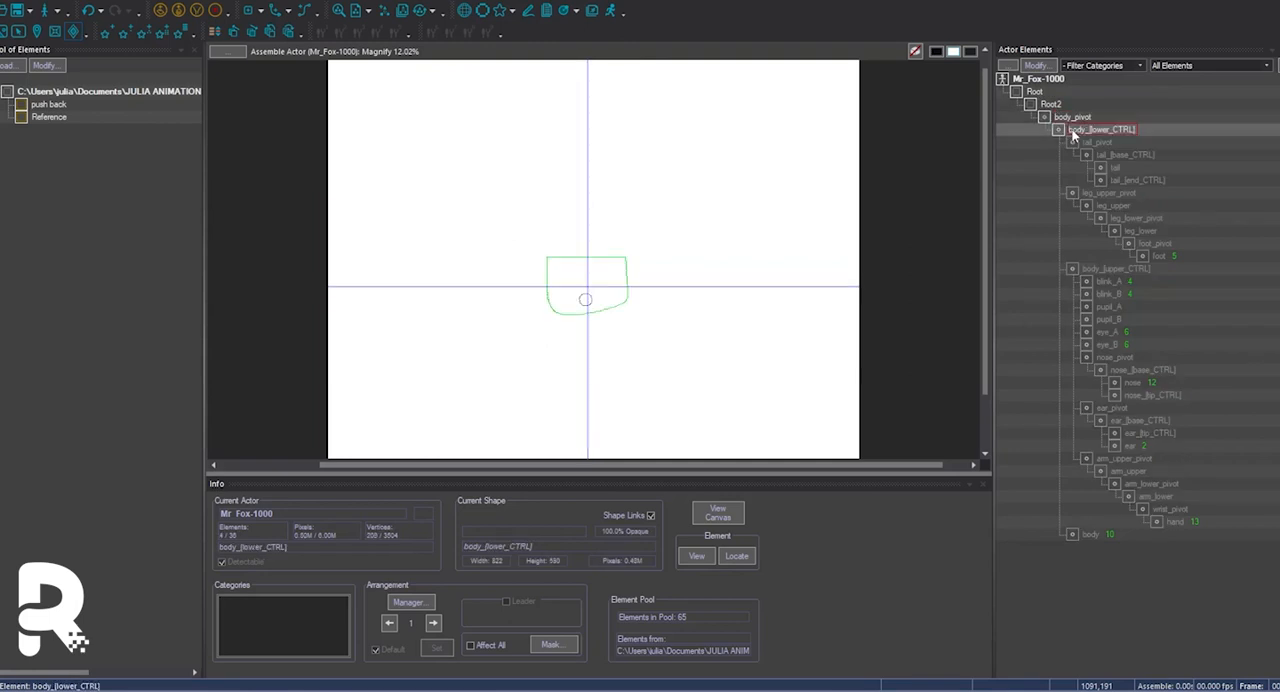
{"action": "left_click", "coordinate": [1071, 119]}
{"action": "key", "text": "Delete"}
Add a dummy named hips_[CTRL] with a rectangle marker as a child of body_[lower_CTRL].
{"action": "double_click", "coordinate": [1075, 117]}
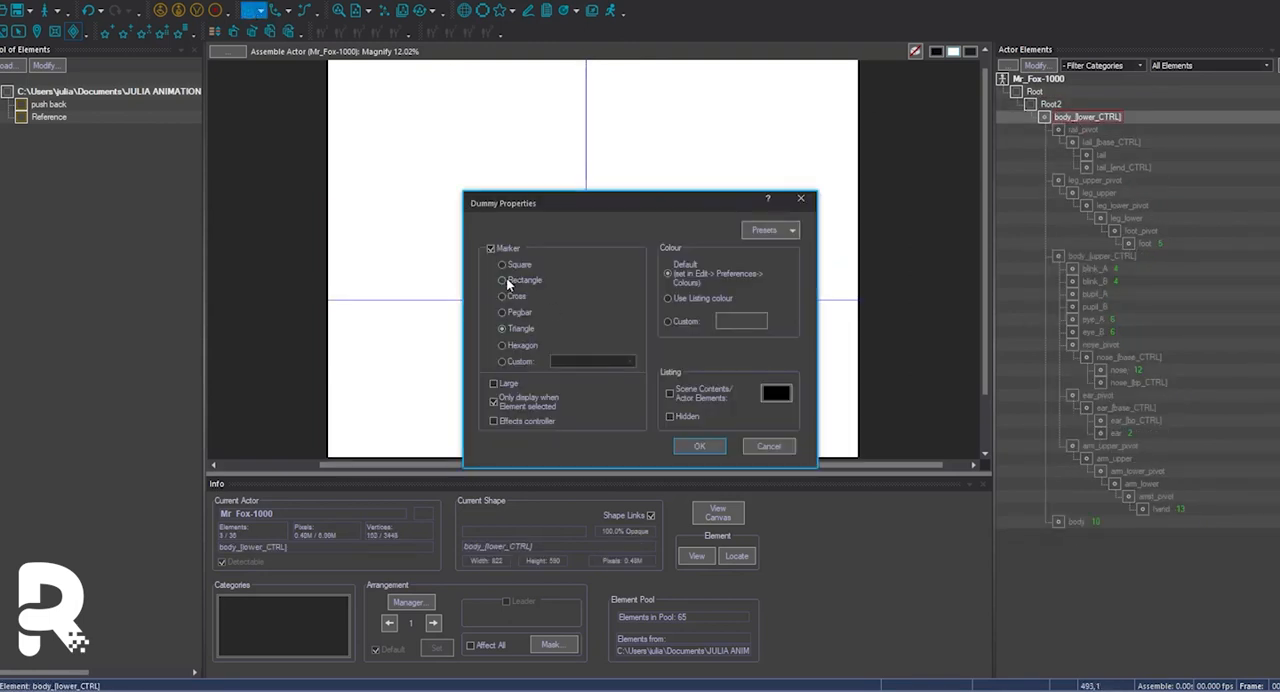
{"action": "left_click", "coordinate": [700, 447]}
{"action": "type", "text": "Hipo"}
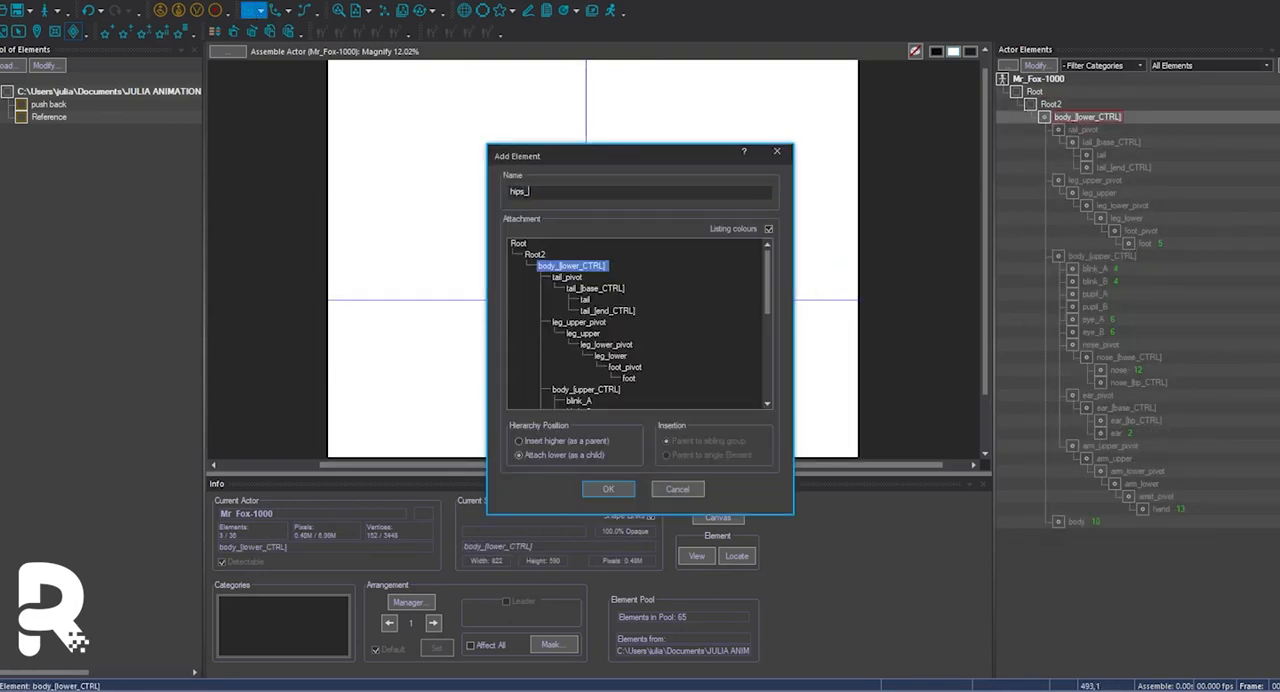
{"action": "left_click", "coordinate": [608, 488]}
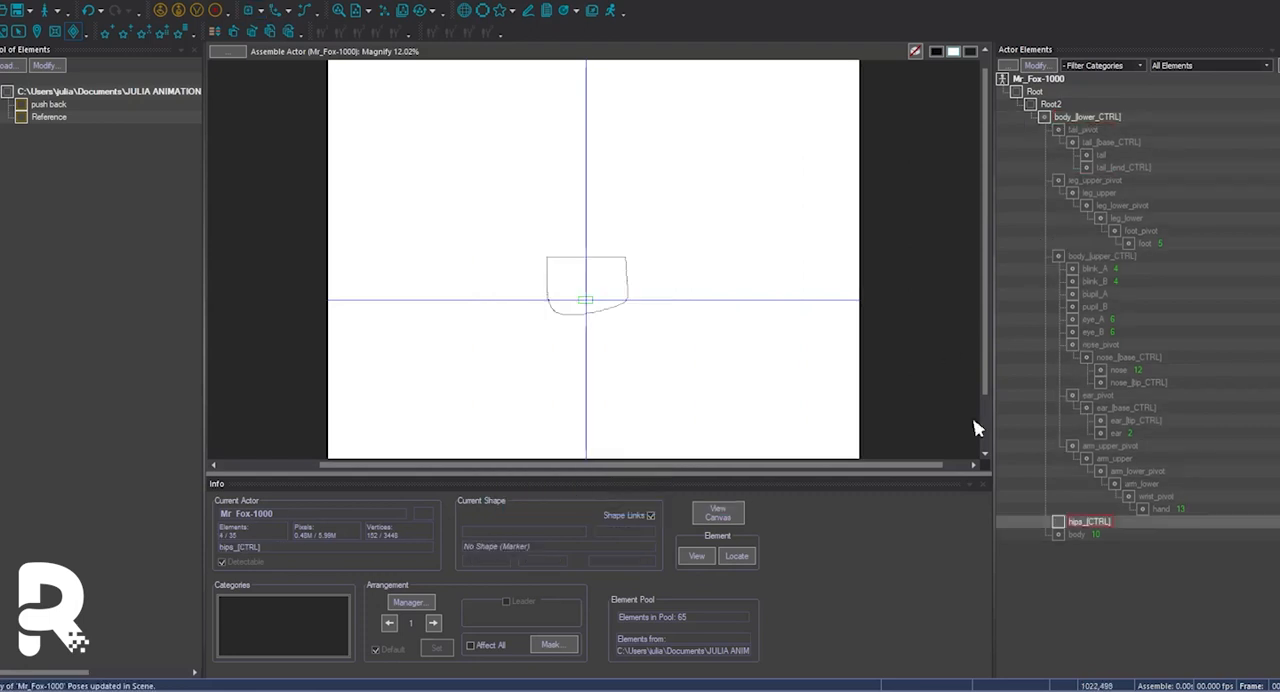
Reattach the leg hierarchy to hips_[CTRL] and delete its upper leg, lower leg and foot pivot elements.
{"action": "left_click_drag", "start_coordinate": [1107, 342], "coordinate": [1091, 534]}
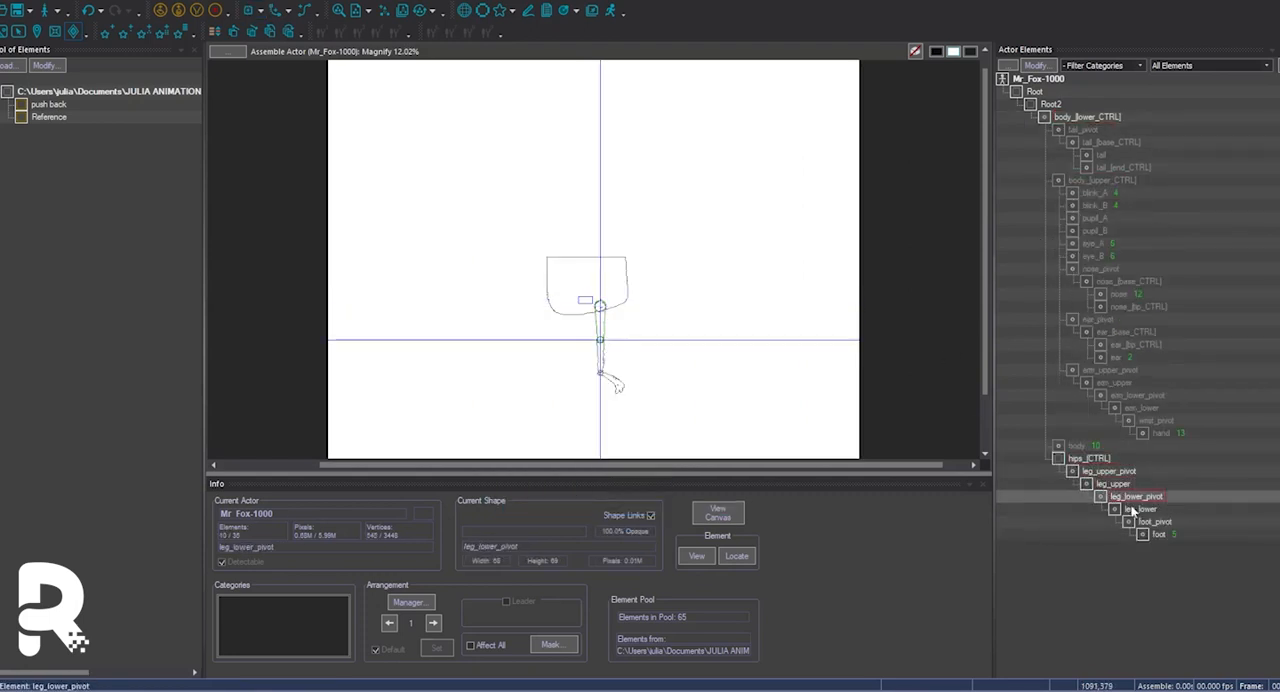
{"action": "left_click", "coordinate": [1130, 499]}
{"action": "key", "text": "Delete"}
{"action": "left_click", "coordinate": [1106, 469]}
{"action": "key", "text": "w"}
{"action": "key", "text": "w"}
{"action": "left_click", "coordinate": [1084, 461]}
Add a vertical limber to the body element.
{"action": "key", "text": "w"}
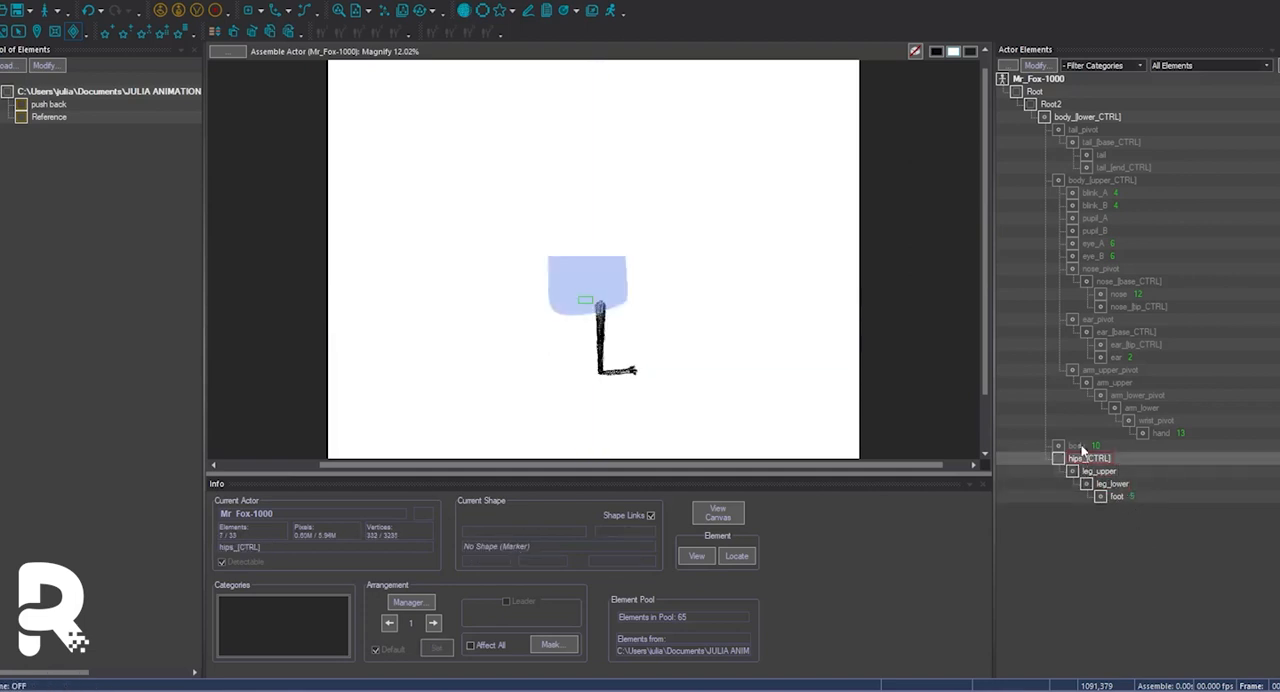
{"action": "left_click", "coordinate": [1080, 447]}
{"action": "key", "text": "w"}
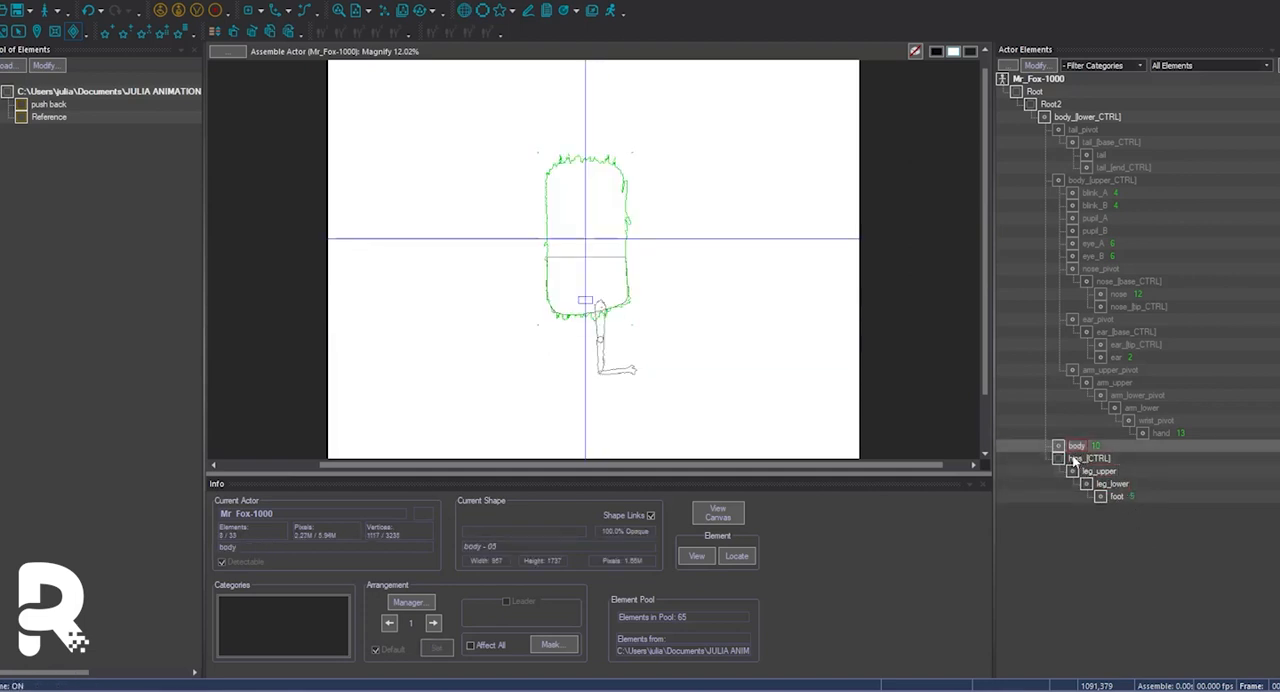
{"action": "left_click", "coordinate": [104, 2]}
{"action": "mouse_move", "coordinate": [110, 27]}
{"action": "mouse_move", "coordinate": [249, 154]}
{"action": "left_click", "coordinate": [338, 154]}
Examine the body's limber control points and handles in relation to body_[upper_CTRL].
{"action": "left_click", "coordinate": [1112, 459]}
{"action": "left_click", "coordinate": [1118, 471]}
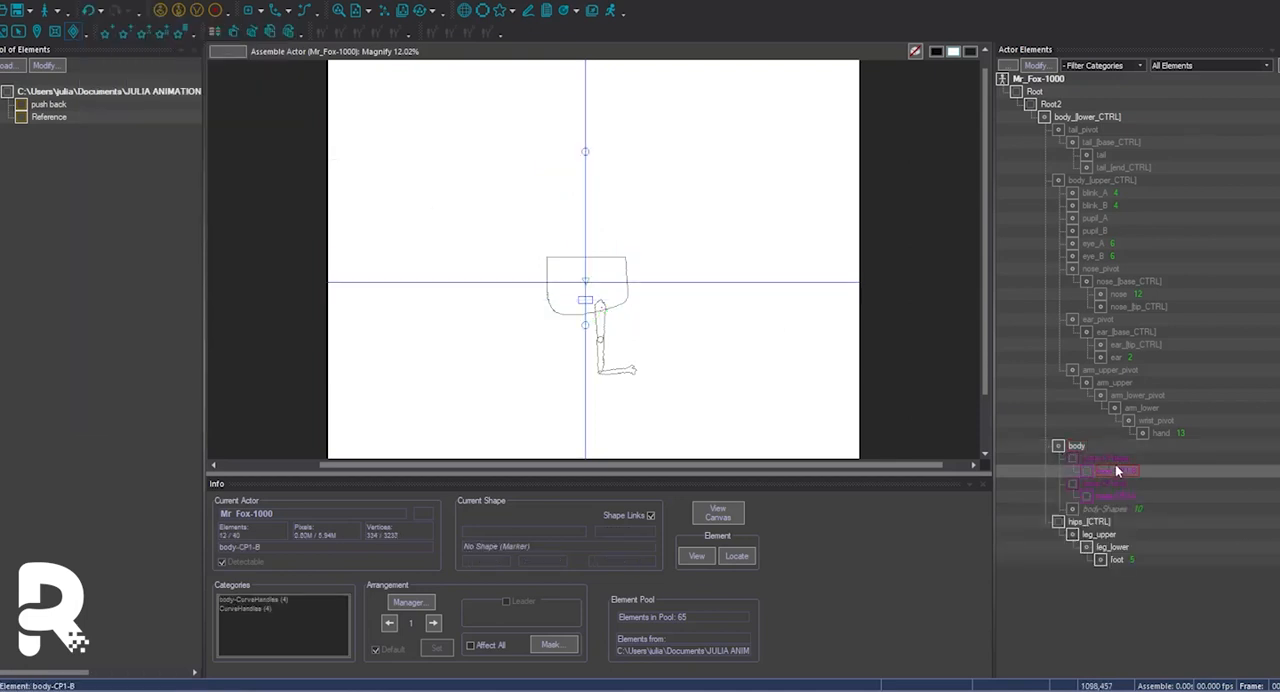
{"action": "key", "text": "Down"}
{"action": "key", "text": "Down"}
{"action": "left_click", "coordinate": [1114, 471]}
{"action": "left_click", "coordinate": [1126, 497]}
{"action": "key", "text": "w"}
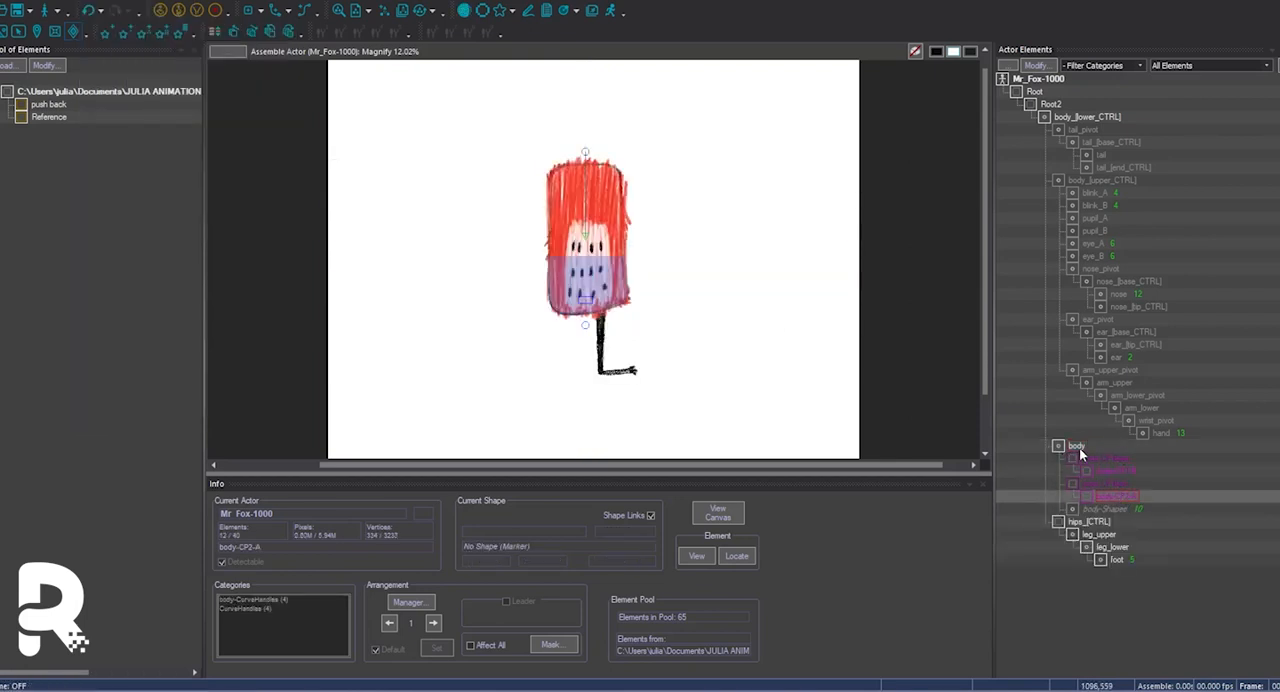
{"action": "left_click", "coordinate": [1084, 183]}
{"action": "key", "text": "w"}
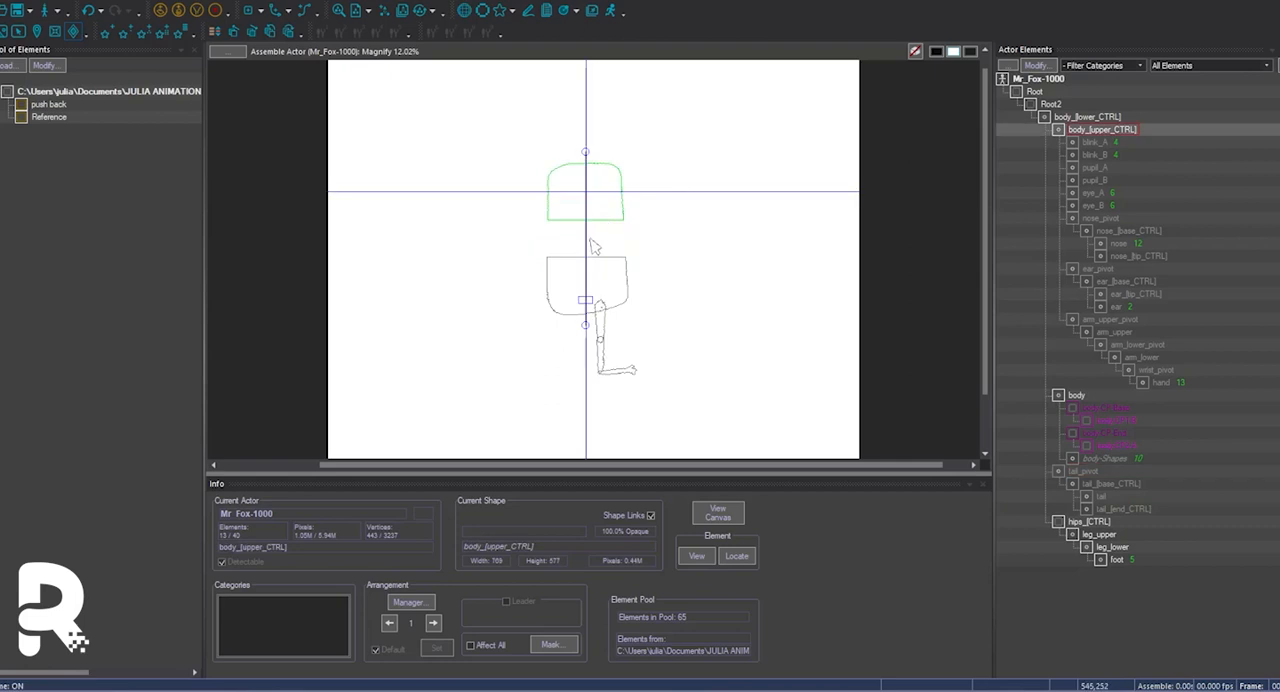
Rename the body limber's lower base control point as body_[lower].
{"action": "left_click", "coordinate": [1099, 410]}
{"action": "right_click", "coordinate": [1104, 413]}
{"action": "left_click", "coordinate": [1115, 497]}
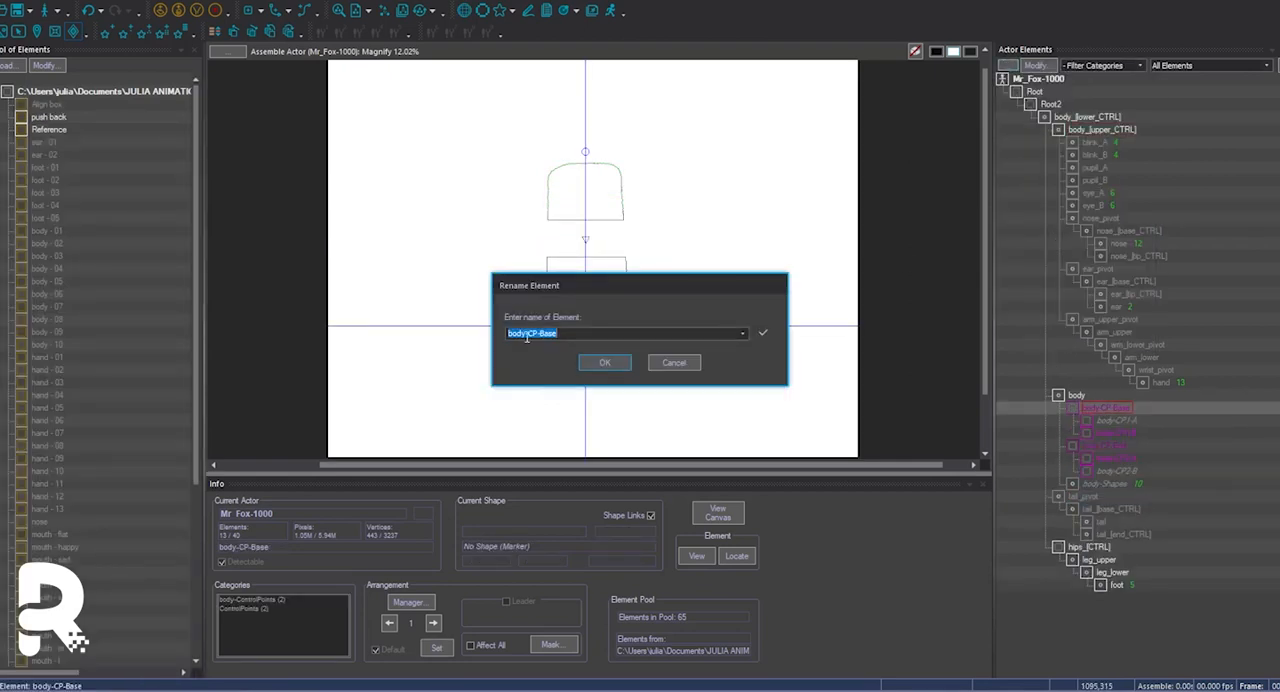
{"action": "key", "text": "Return"}
Rename the lower curve handles of the body limber as body_[lower] - bend_01 and body_[lower] - bend_02.
{"action": "right_click", "coordinate": [1117, 420]}
{"action": "left_click", "coordinate": [1133, 505]}
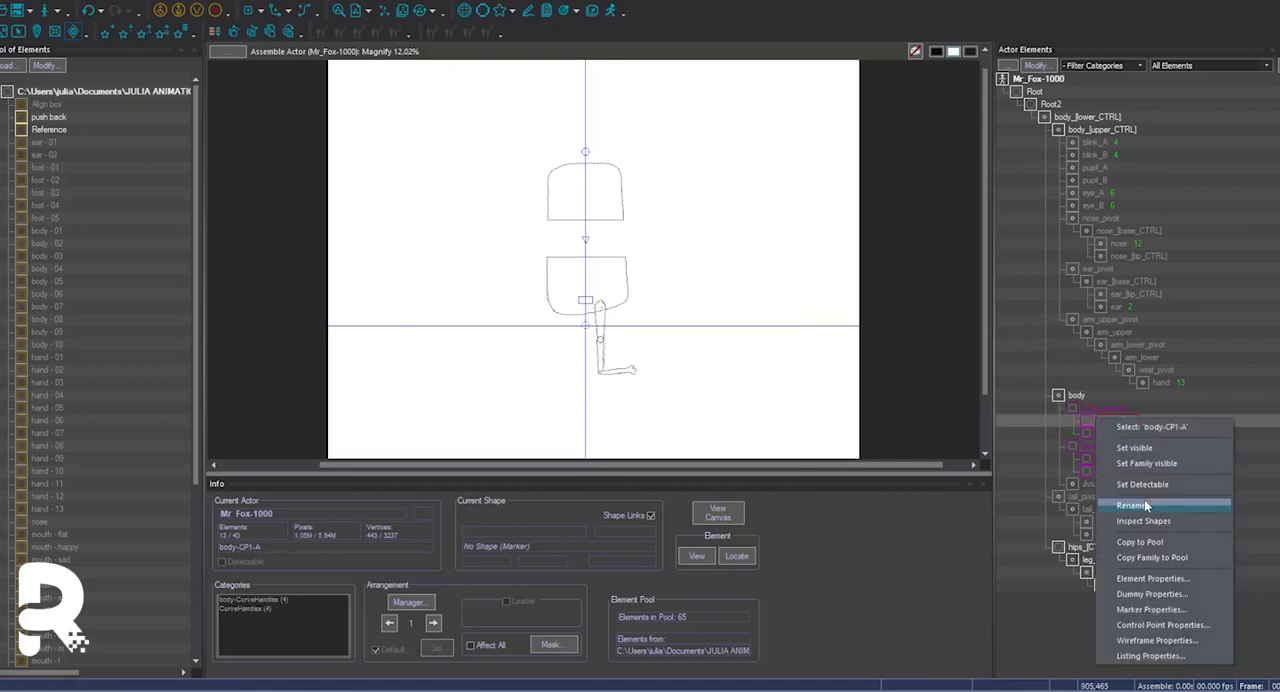
{"action": "left_click", "coordinate": [1147, 505]}
{"action": "type", "text": "body_[lower] -"}
{"action": "type", "text": "be"}
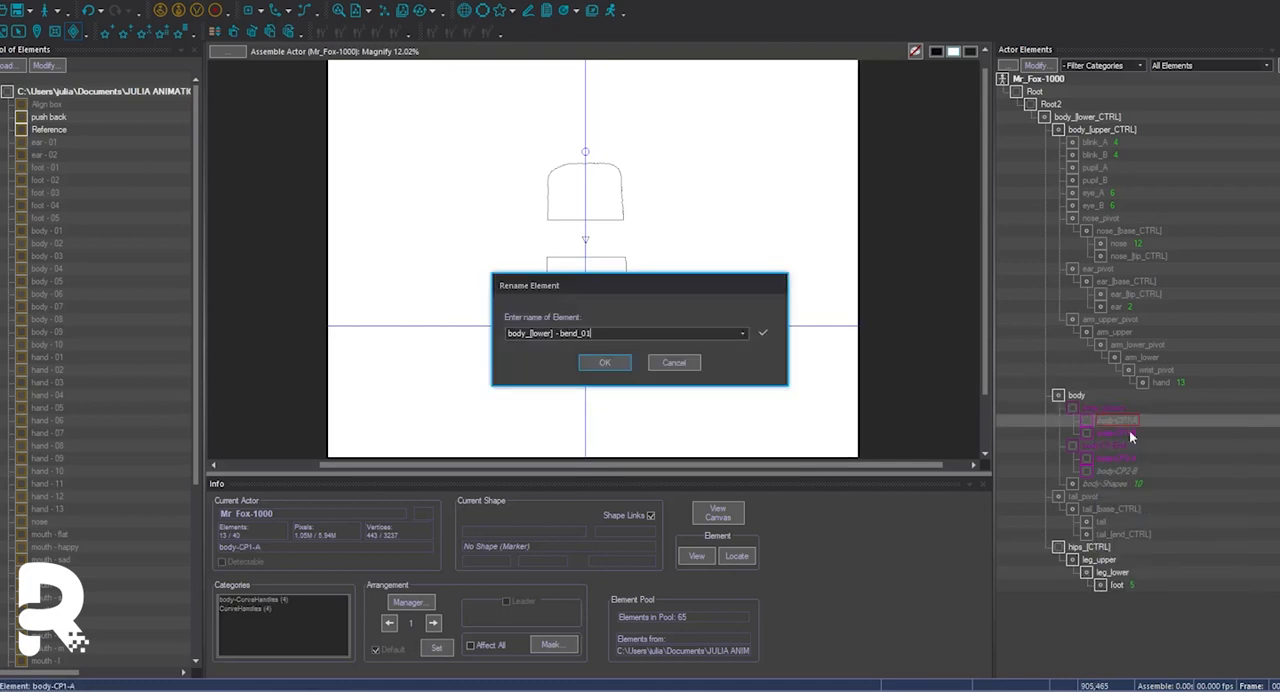
{"action": "left_click", "coordinate": [616, 369]}
{"action": "right_click", "coordinate": [1128, 432]}
{"action": "left_click", "coordinate": [1152, 521]}
{"action": "left_click", "coordinate": [612, 367]}
Rename handles body-CP2-A and body-CP2-B as body_[upper] - bend_01 and body_[upper] - bend_02.
{"action": "right_click", "coordinate": [1102, 460]}
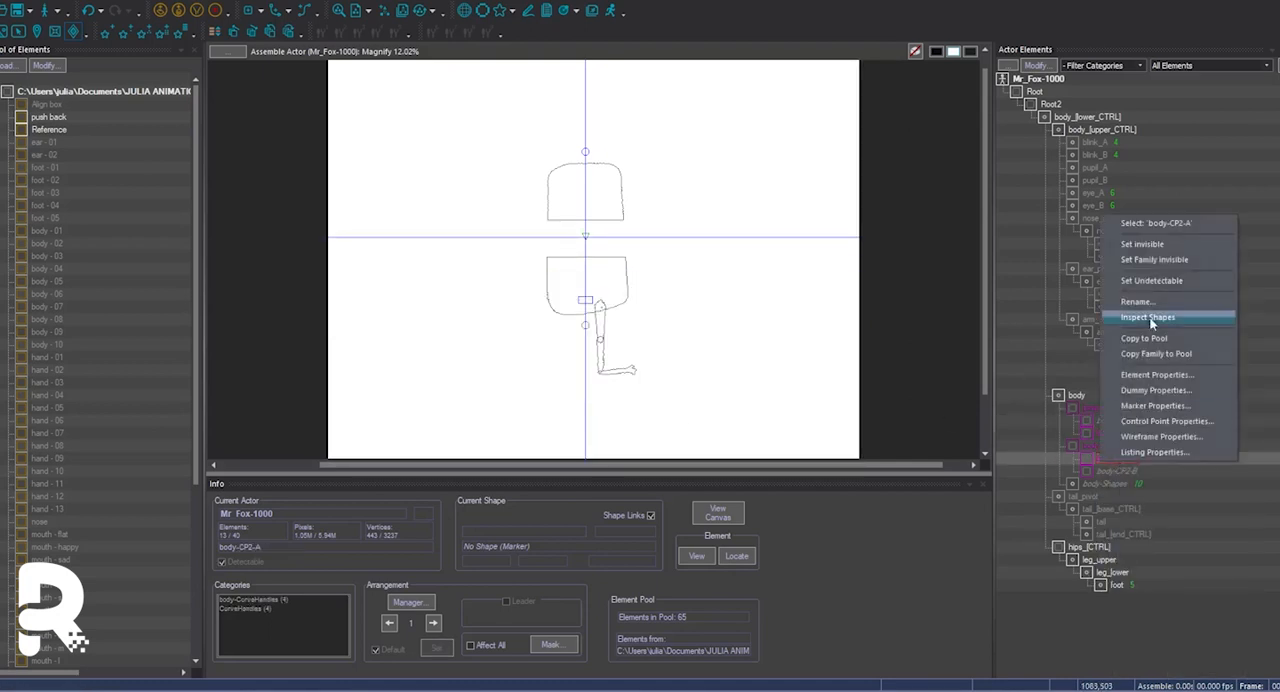
{"action": "left_click", "coordinate": [1145, 301]}
{"action": "type", "text": "body_[lower] - bend_0"}
{"action": "type", "text": "1"}
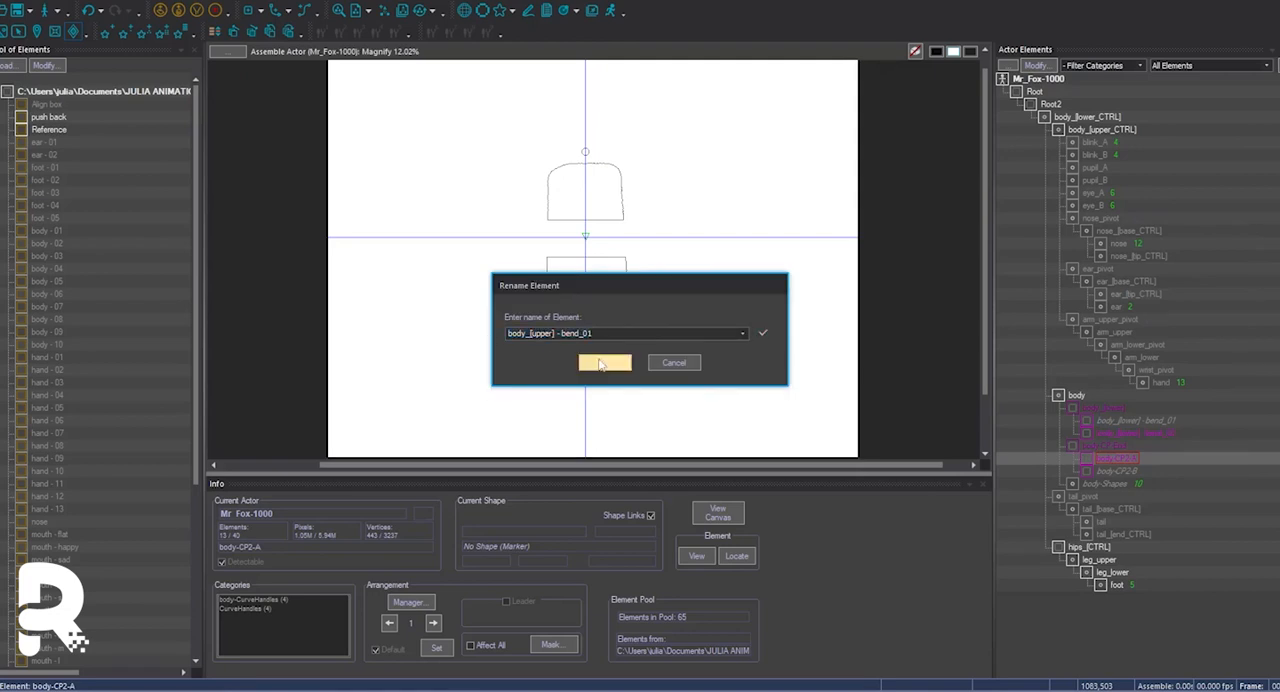
{"action": "left_click", "coordinate": [600, 362]}
{"action": "right_click", "coordinate": [1116, 471]}
{"action": "left_click", "coordinate": [1134, 311]}
{"action": "type", "text": "body_[upper] - bend_02"}
{"action": "left_click", "coordinate": [601, 362]}
Rename the body limber's upper control point as body_[upper] and attach it to body_[upper_CTRL].
{"action": "right_click", "coordinate": [1114, 446]}
{"action": "left_click", "coordinate": [1133, 286]}
{"action": "type", "text": "body_[upper]"}
{"action": "left_click", "coordinate": [604, 363]}
{"action": "left_click", "coordinate": [1130, 458]}
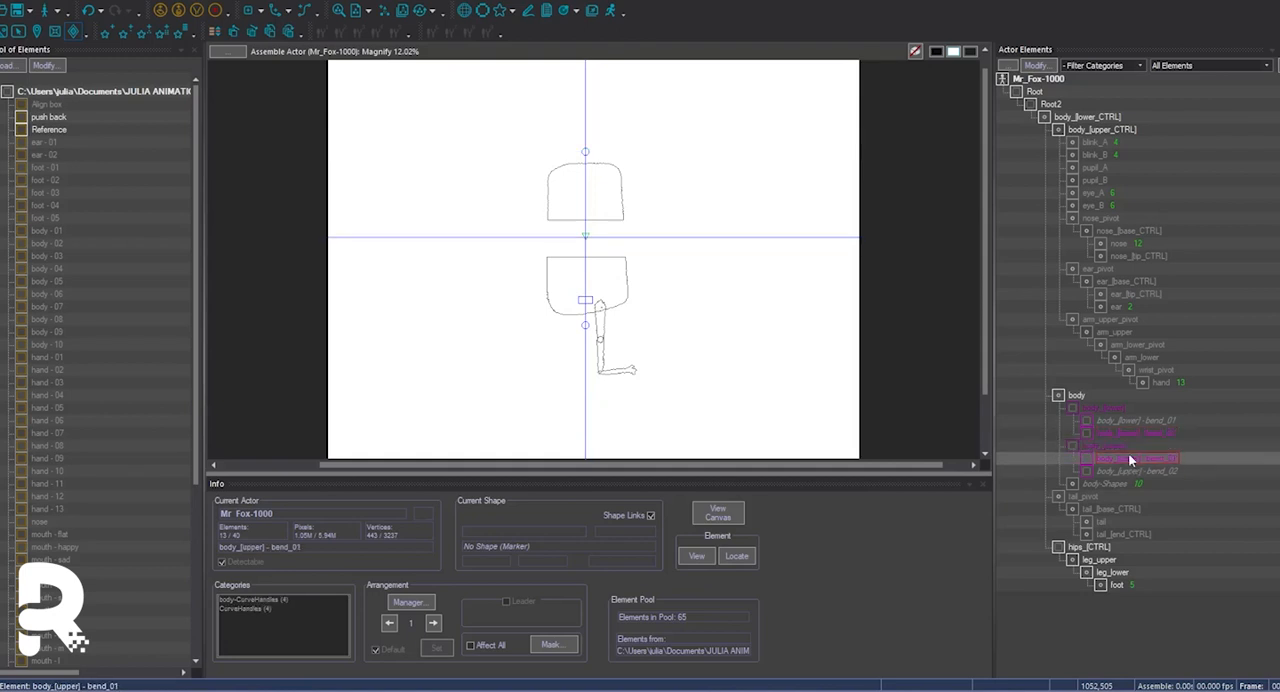
{"action": "left_click_drag", "start_coordinate": [1123, 438], "coordinate": [1105, 140]}
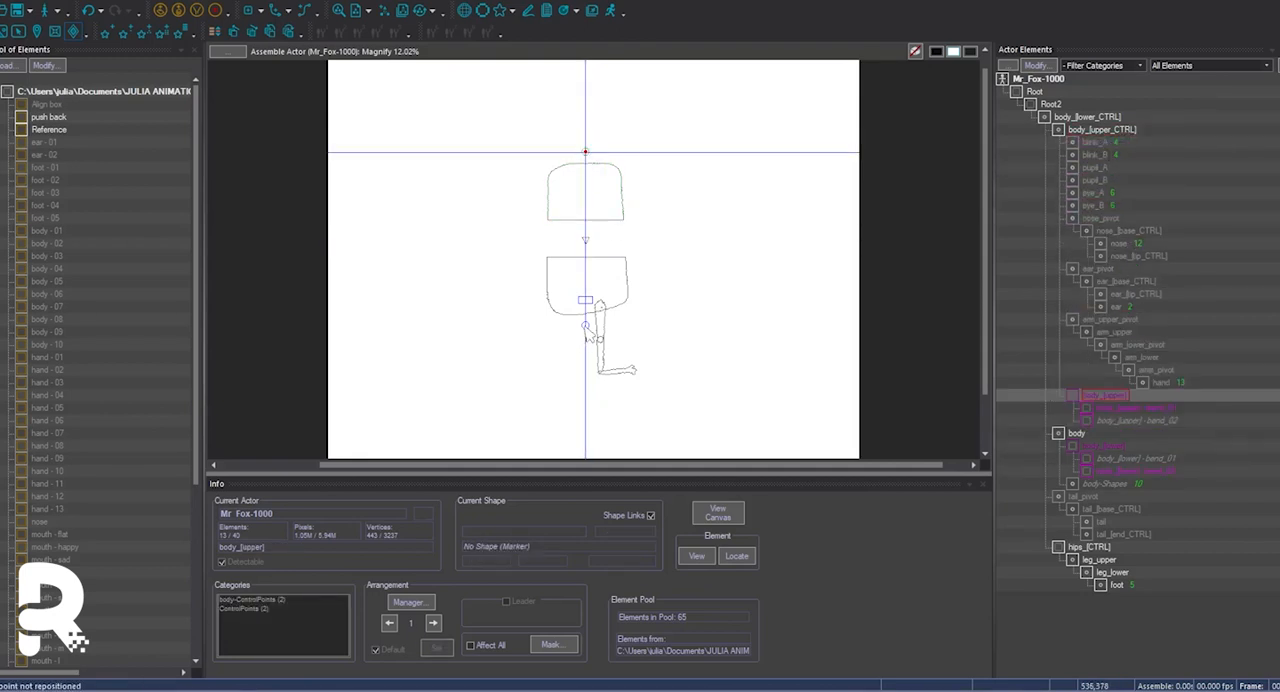
Rename leg_upper as leg_B_upper and leg_lower as leg_B_lower.
{"action": "left_click", "coordinate": [605, 345]}
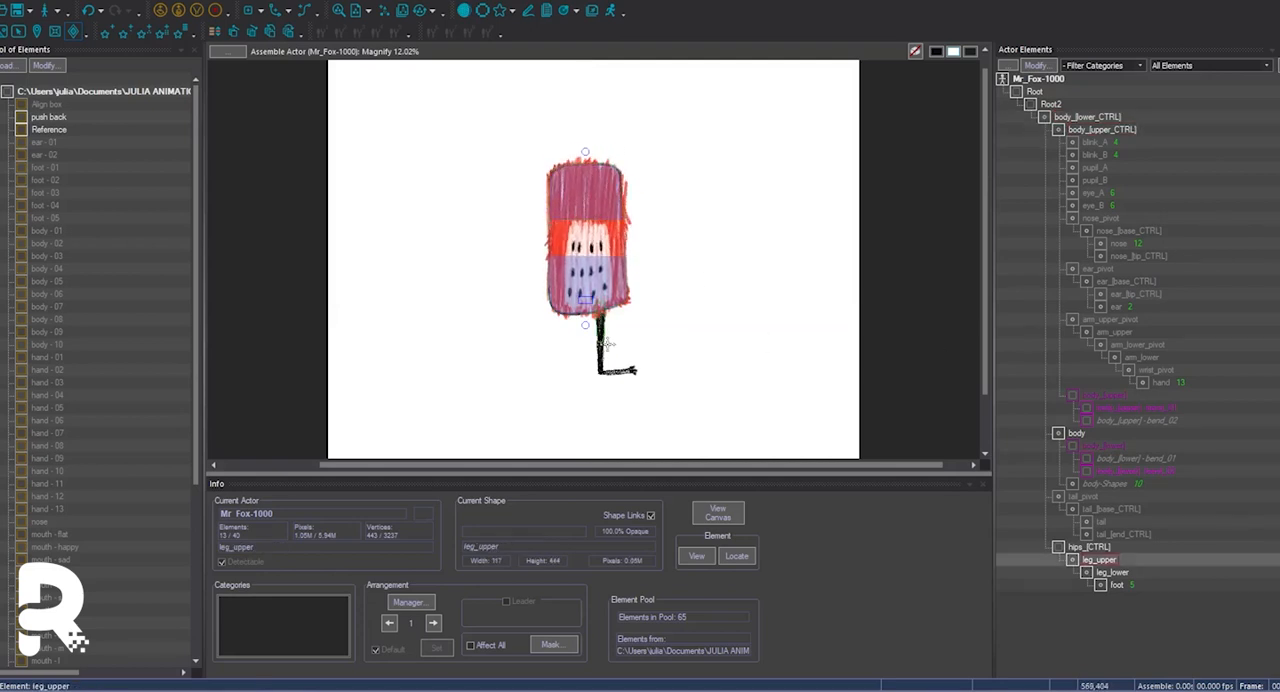
{"action": "left_click", "coordinate": [628, 376]}
{"action": "key", "text": "ctrl+z"}
{"action": "right_click", "coordinate": [1098, 562]}
{"action": "left_click", "coordinate": [1128, 551]}
{"action": "left_click", "coordinate": [671, 366]}
{"action": "right_click", "coordinate": [1090, 560]}
{"action": "left_click", "coordinate": [1112, 431]}
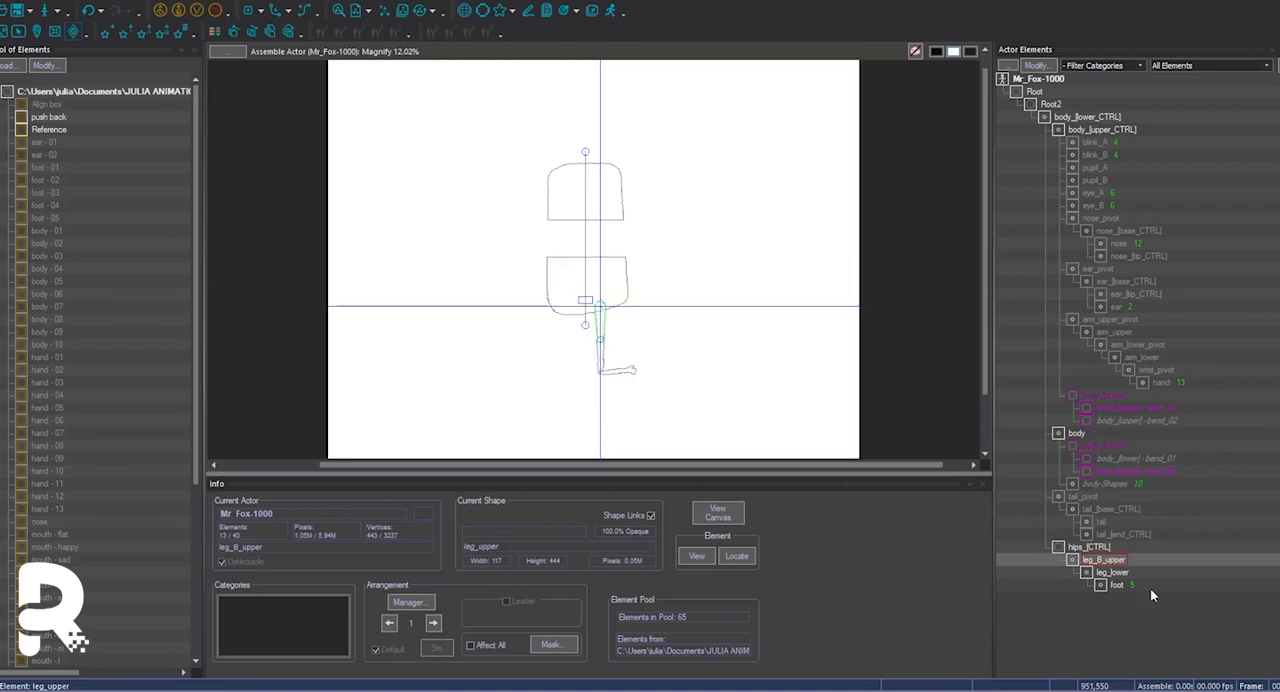
{"action": "left_click", "coordinate": [604, 362]}
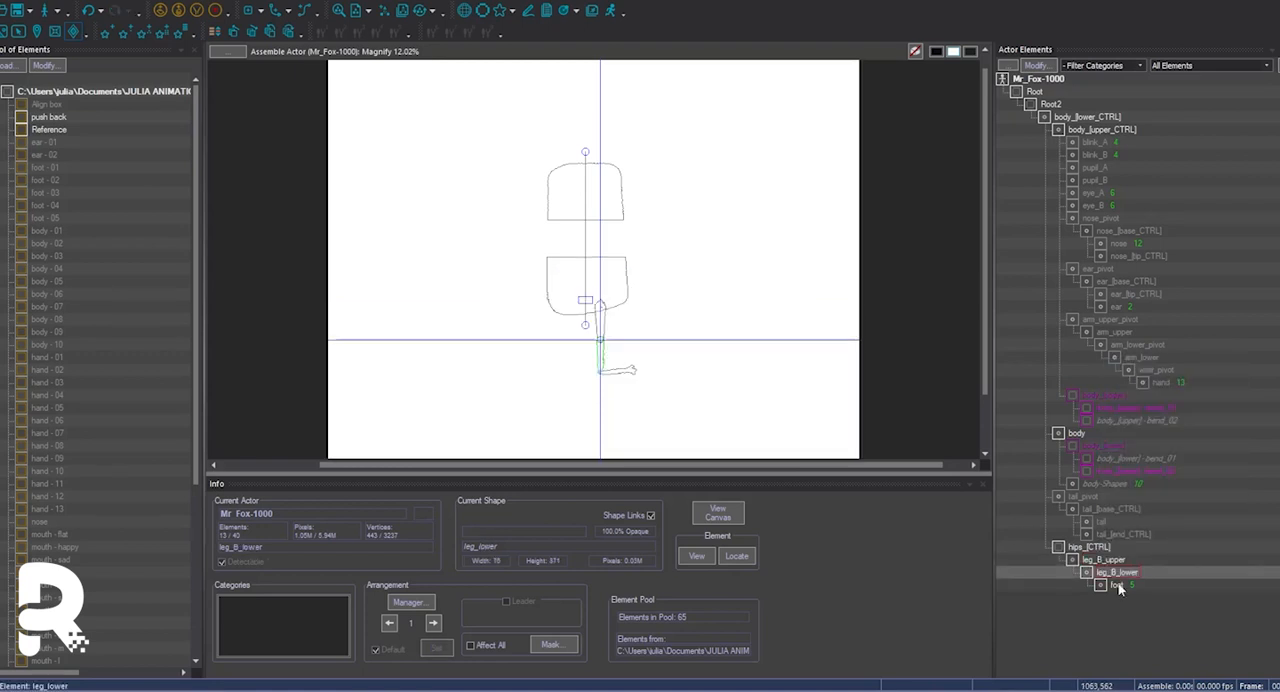
Rename the foot element as foot_B.
{"action": "right_click", "coordinate": [1117, 584]}
{"action": "left_click", "coordinate": [1139, 454]}
{"action": "type", "text": "foot_B"}
{"action": "key", "text": "Return"}
Duplicate the leg_B_upper family, replacing _B with _A in the element names.
{"action": "left_click", "coordinate": [117, 43]}
{"action": "left_click", "coordinate": [665, 445]}
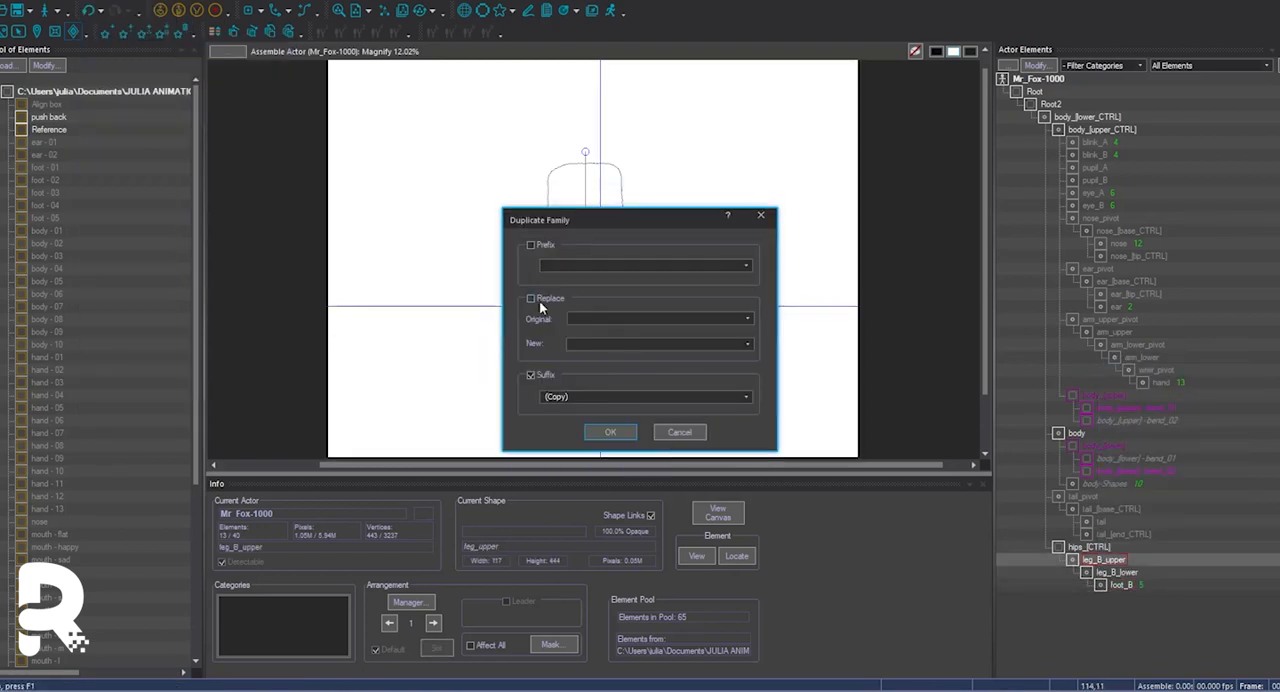
{"action": "type", "text": "_A"}
{"action": "left_click", "coordinate": [611, 433]}
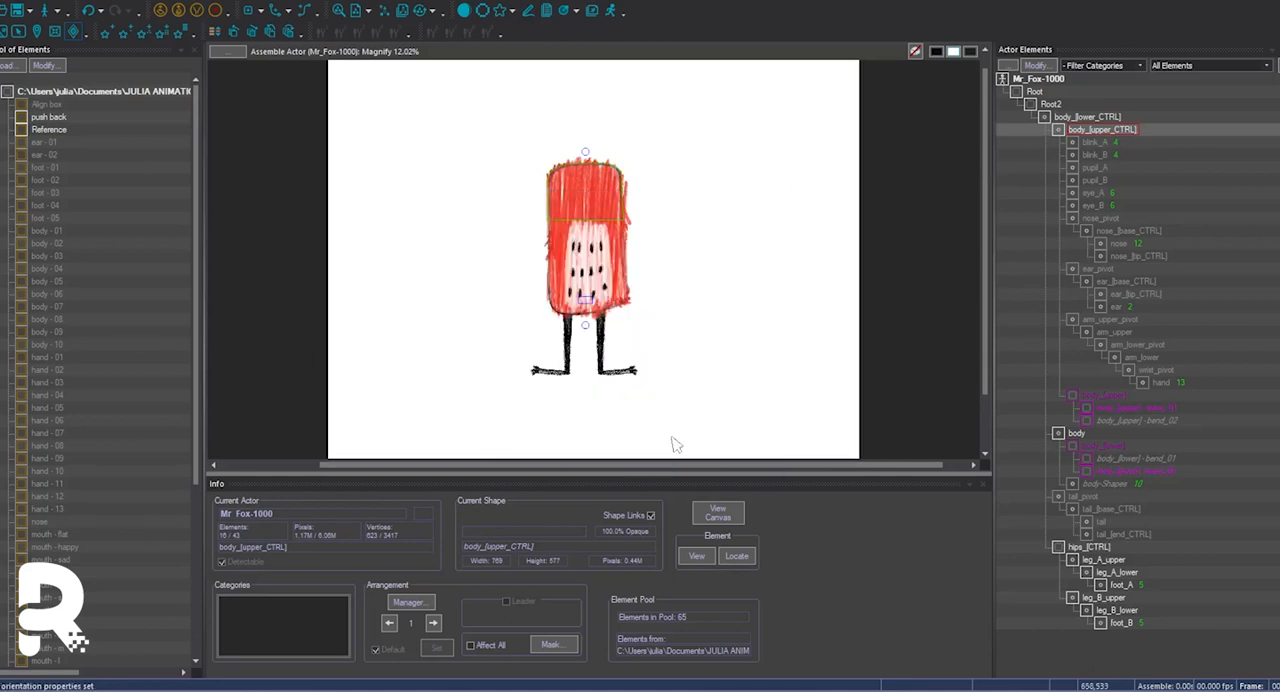
Reattach hips_[CTRL] with both legs directly to Root2.
{"action": "left_click_drag", "start_coordinate": [1089, 547], "coordinate": [1062, 120]}
{"action": "key", "text": "ctrl+z"}
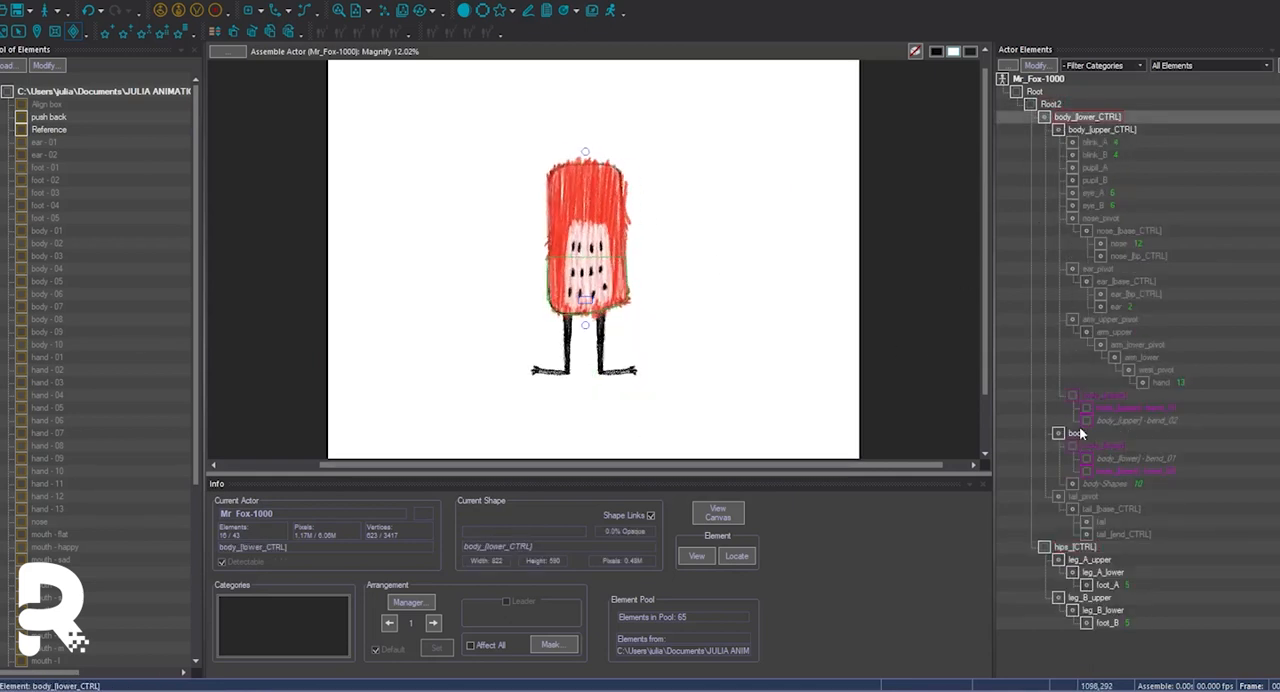
Make the tail hierarchy visible and delete its tail_pivot element.
{"action": "left_click", "coordinate": [1091, 499]}
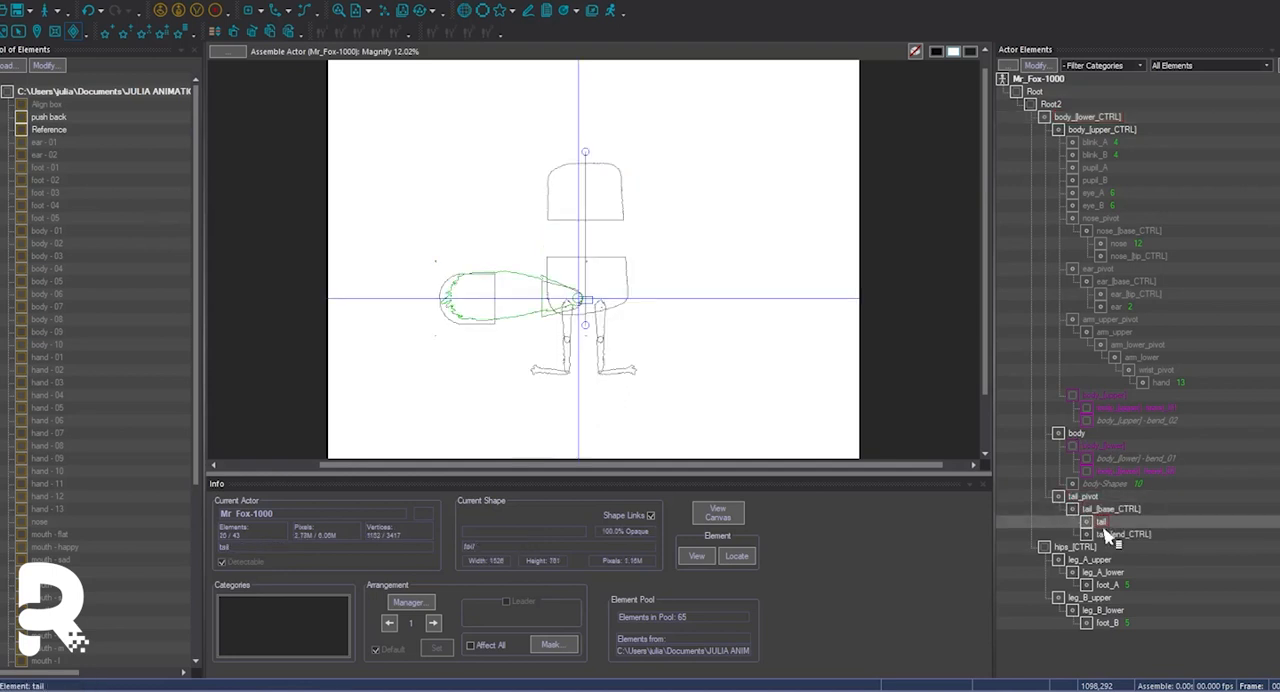
{"action": "key", "text": "w"}
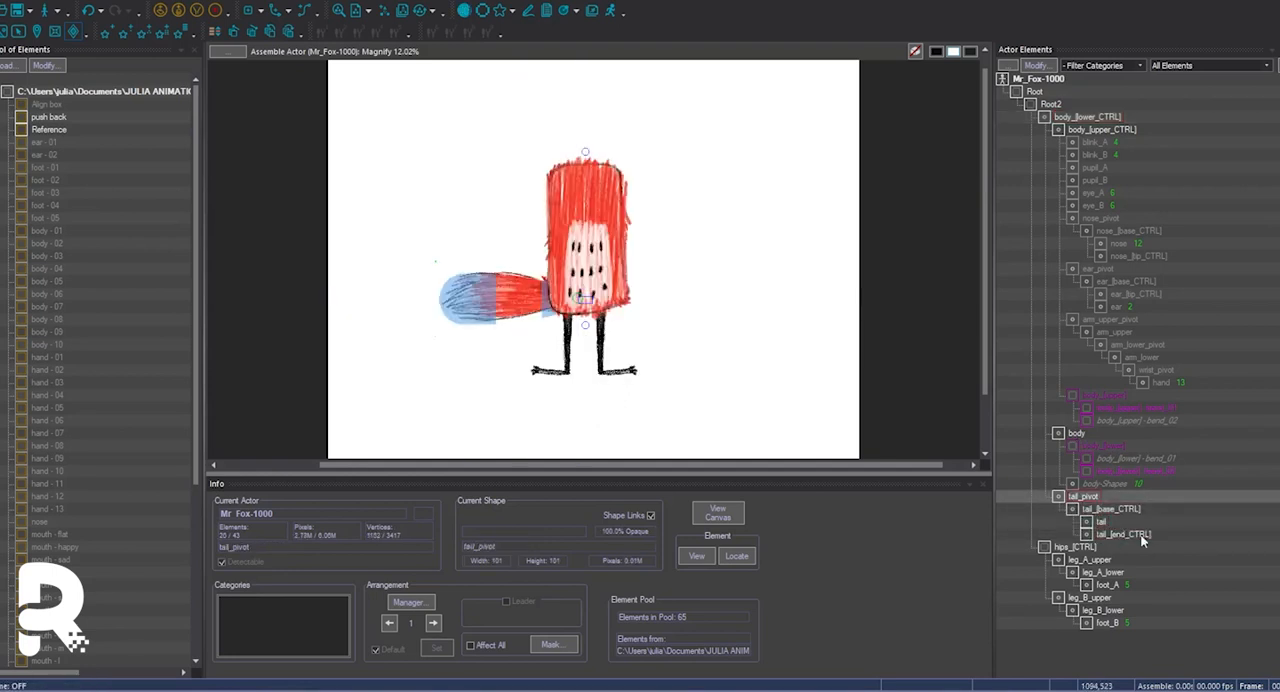
{"action": "key", "text": "Delete"}
{"action": "key", "text": "w"}
{"action": "key", "text": "w"}
Add a horizontal limber to the tail element.
{"action": "left_click", "coordinate": [92, 2]}
{"action": "mouse_move", "coordinate": [126, 29]}
{"action": "left_click", "coordinate": [240, 125]}
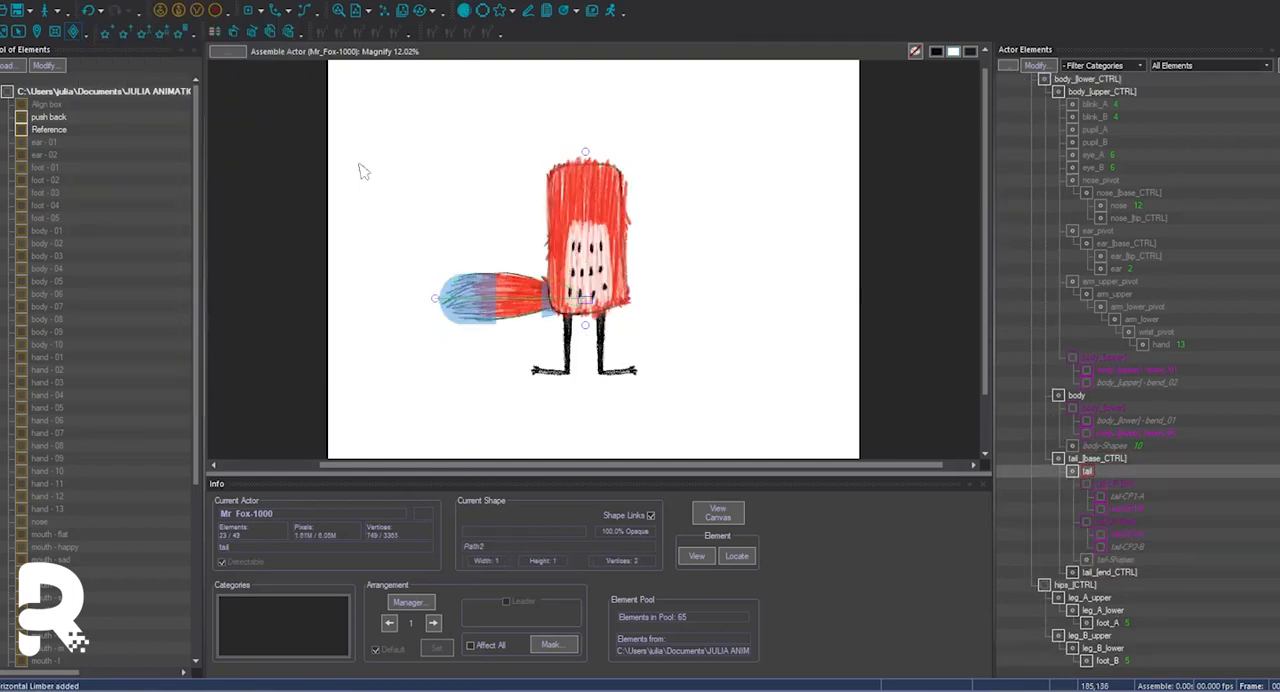
Rename the tail's first control point tail_[upper] and its handles tail_[upper] - bend_01 and bend_02, matching the body's naming.
{"action": "left_click", "coordinate": [1118, 507]}
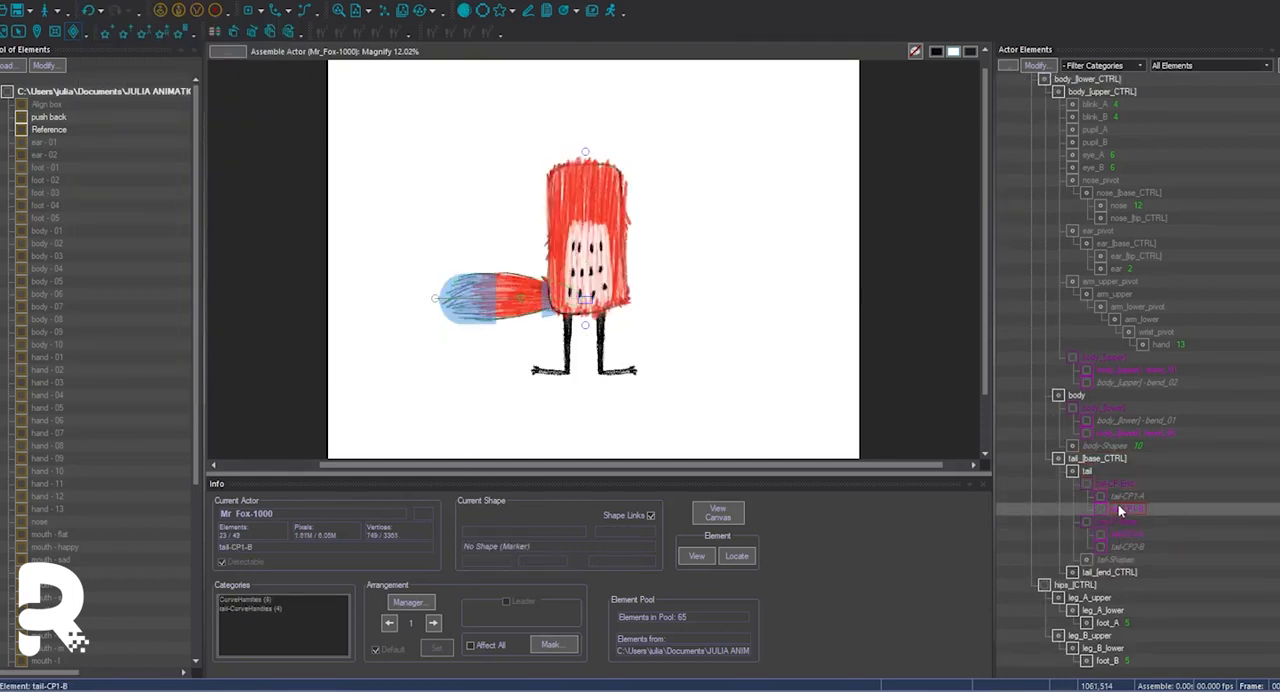
{"action": "right_click", "coordinate": [1118, 358]}
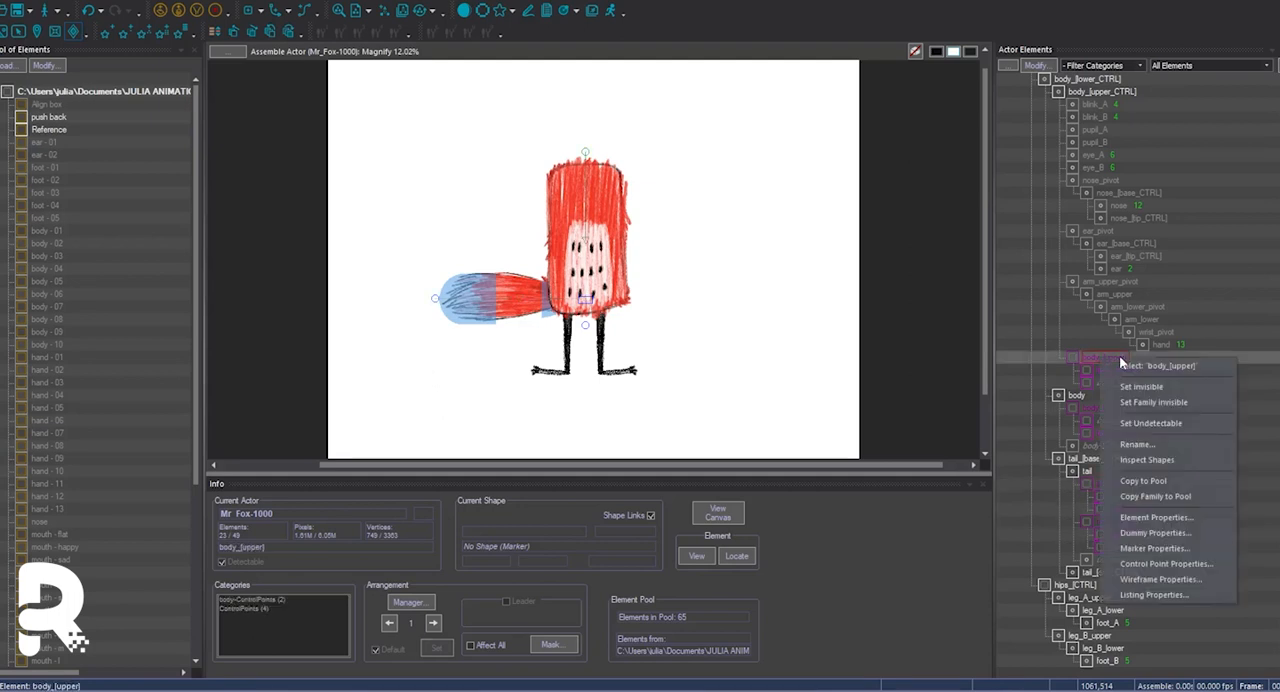
{"action": "right_click", "coordinate": [1112, 370]}
{"action": "left_click", "coordinate": [1138, 456]}
{"action": "key", "text": "Escape"}
{"action": "double_click", "coordinate": [1124, 496]}
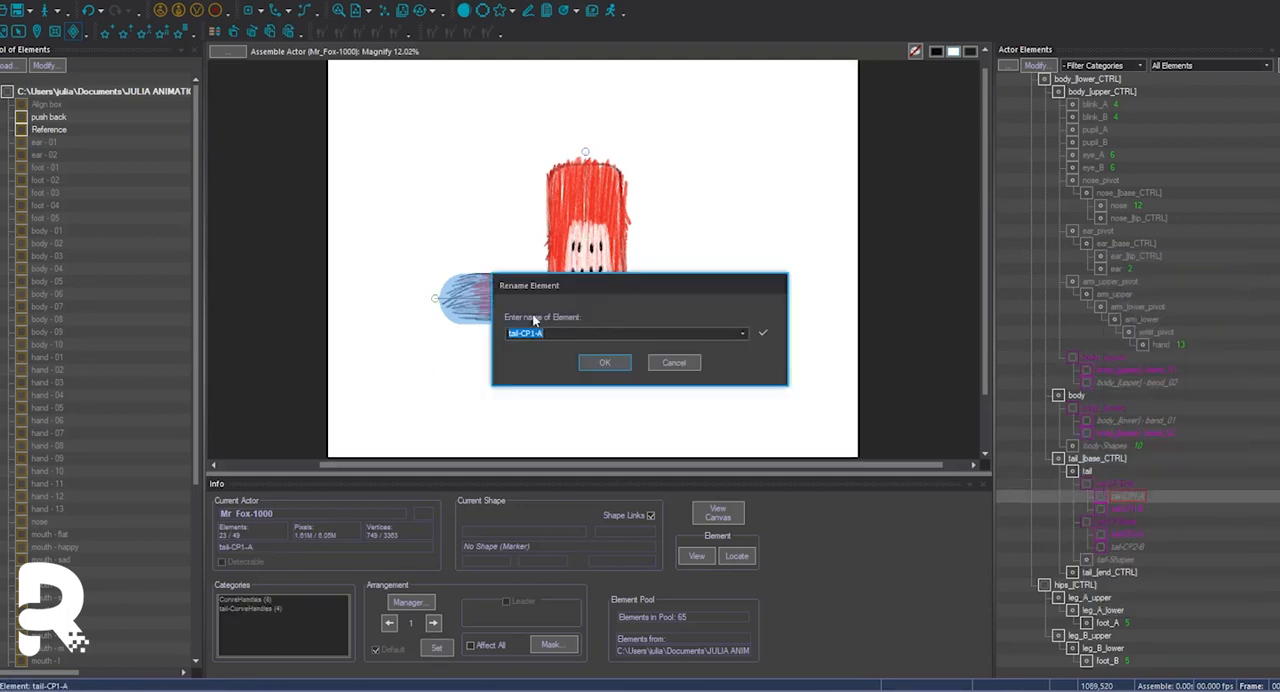
{"action": "key", "text": "Return"}
{"action": "right_click", "coordinate": [1110, 510]}
{"action": "left_click", "coordinate": [1126, 362]}
{"action": "type", "text": "tail_[upper] - bend_0"}
{"action": "type", "text": "2"}
{"action": "key", "text": "Return"}
{"action": "right_click", "coordinate": [1103, 486]}
{"action": "left_click", "coordinate": [1140, 330]}
{"action": "key", "text": "Return"}
Rename the tail's second control point tail_[lower] and its handles tail_[lower] - bend_01 and bend_02.
{"action": "right_click", "coordinate": [1126, 537]}
{"action": "left_click", "coordinate": [1144, 386]}
{"action": "type", "text": "tail_[upper] - bend_0"}
{"action": "left_click", "coordinate": [612, 364]}
{"action": "left_click_drag", "start_coordinate": [578, 333], "coordinate": [548, 333]}
{"action": "right_click", "coordinate": [1114, 547]}
{"action": "left_click", "coordinate": [1148, 387]}
{"action": "type", "text": "tail_[lower] - bend_0"}
{"action": "type", "text": "2"}
{"action": "left_click", "coordinate": [606, 367]}
{"action": "right_click", "coordinate": [1090, 521]}
{"action": "left_click", "coordinate": [1124, 362]}
{"action": "type", "text": "tail_[lower] - bend_0"}
{"action": "key", "text": "BackSpace"}
{"action": "left_click", "coordinate": [606, 365]}
In wireframe display, place tail_[end_CTRL] above tail in the hierarchy and attach the tail_[upper] family to tail_[end_CTRL].
{"action": "left_click", "coordinate": [494, 318]}
{"action": "key", "text": "w"}
{"action": "left_click", "coordinate": [1088, 474]}
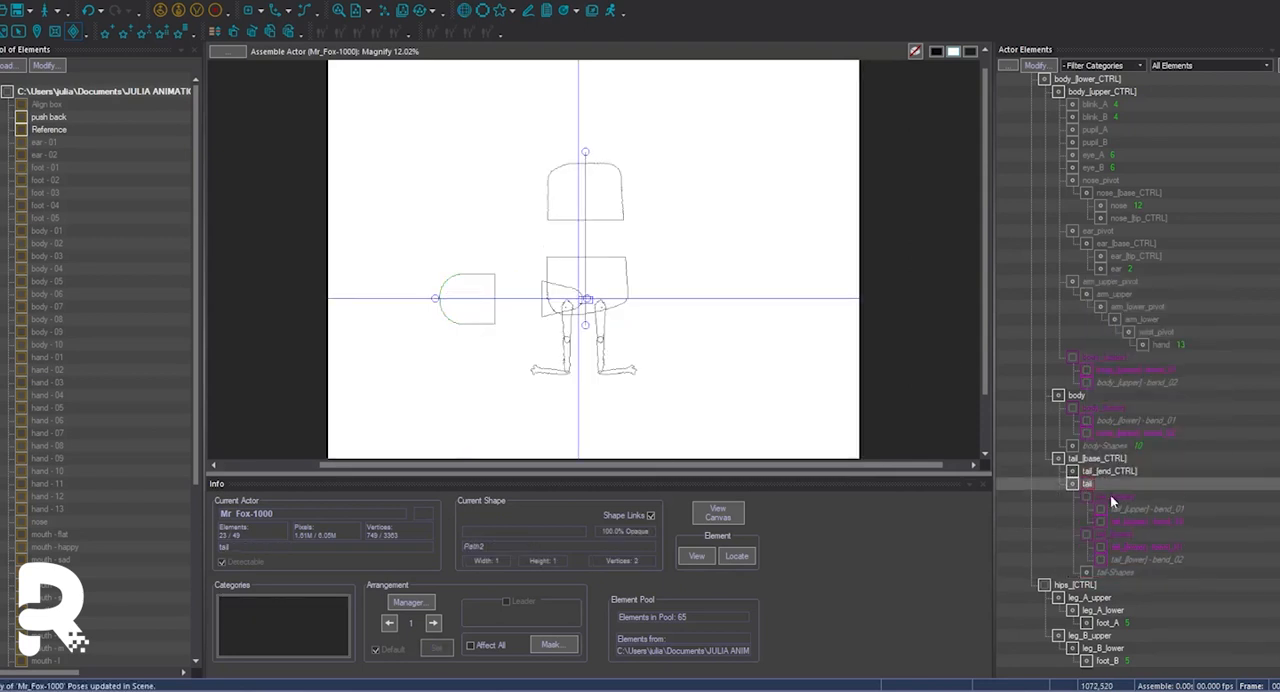
{"action": "left_click", "coordinate": [1112, 496]}
{"action": "left_click", "coordinate": [1113, 473]}
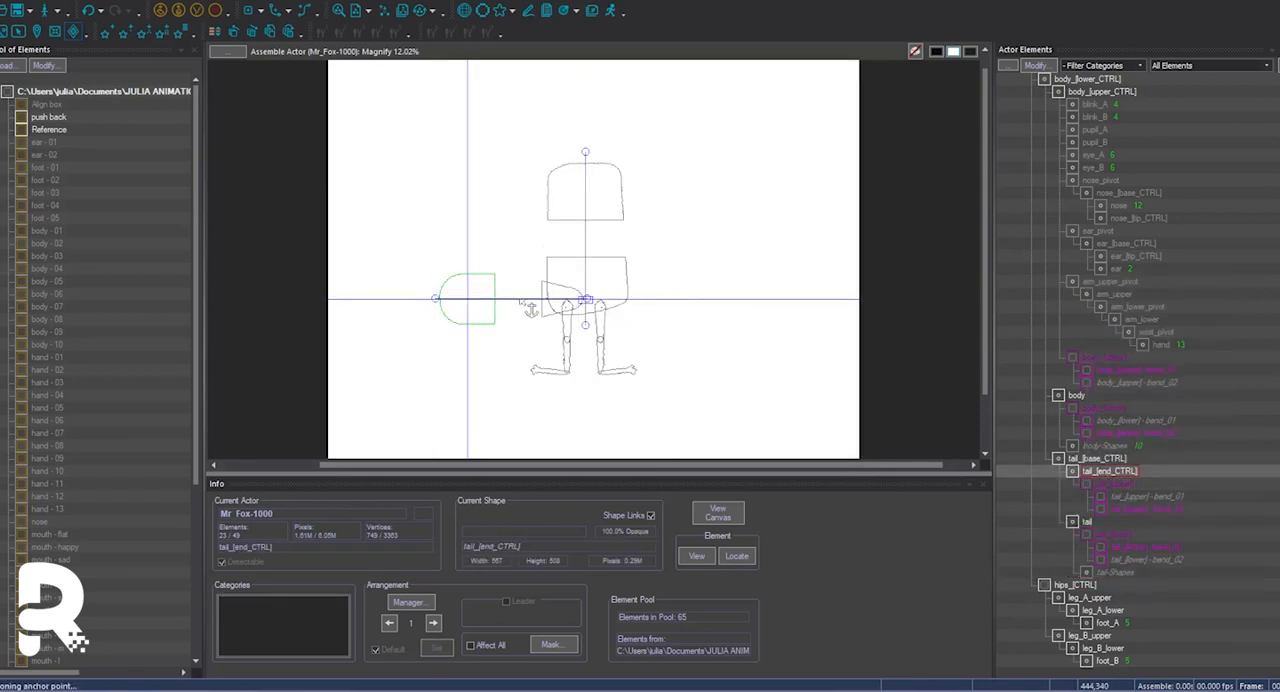
{"action": "left_click", "coordinate": [1114, 484]}
{"action": "left_click", "coordinate": [1087, 522]}
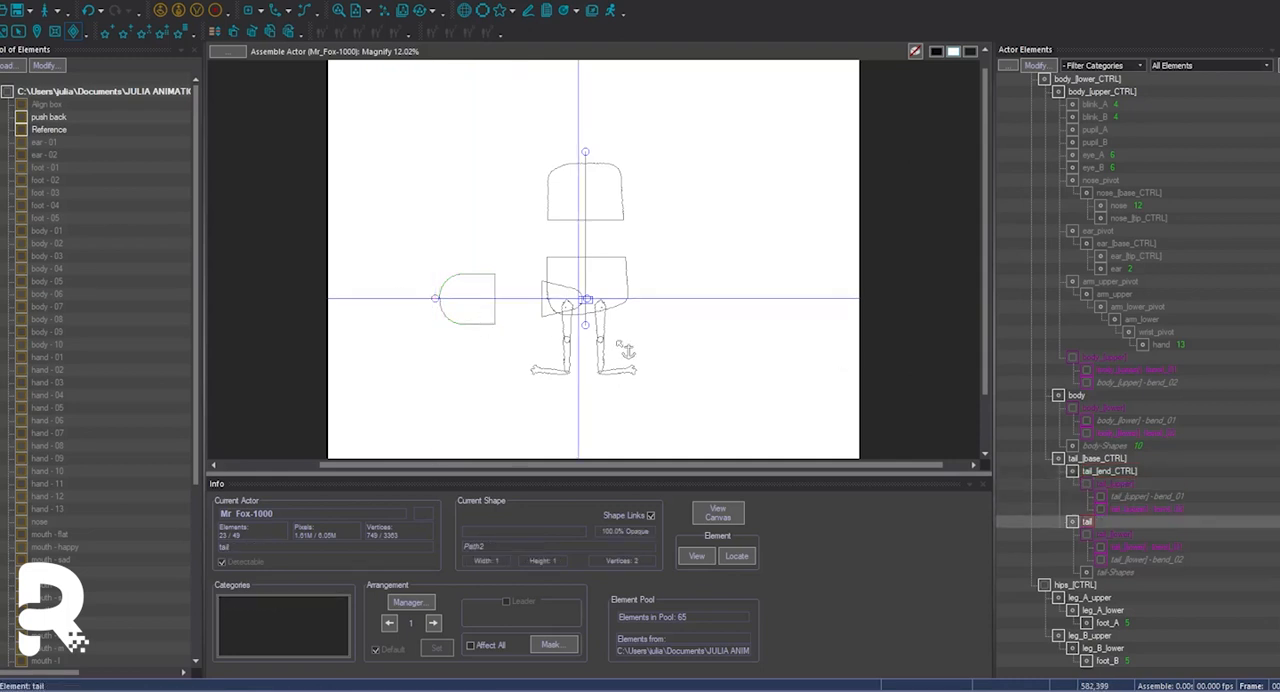
{"action": "left_click", "coordinate": [1113, 535]}
{"action": "key", "text": "w"}
Set the opacity of tail_[end_CTRL] and tail_[base_CTRL] to 0.
{"action": "left_click", "coordinate": [1110, 471]}
{"action": "key", "text": "Return"}
{"action": "double_click", "coordinate": [597, 404]}
{"action": "type", "text": "0"}
{"action": "left_click", "coordinate": [655, 439]}
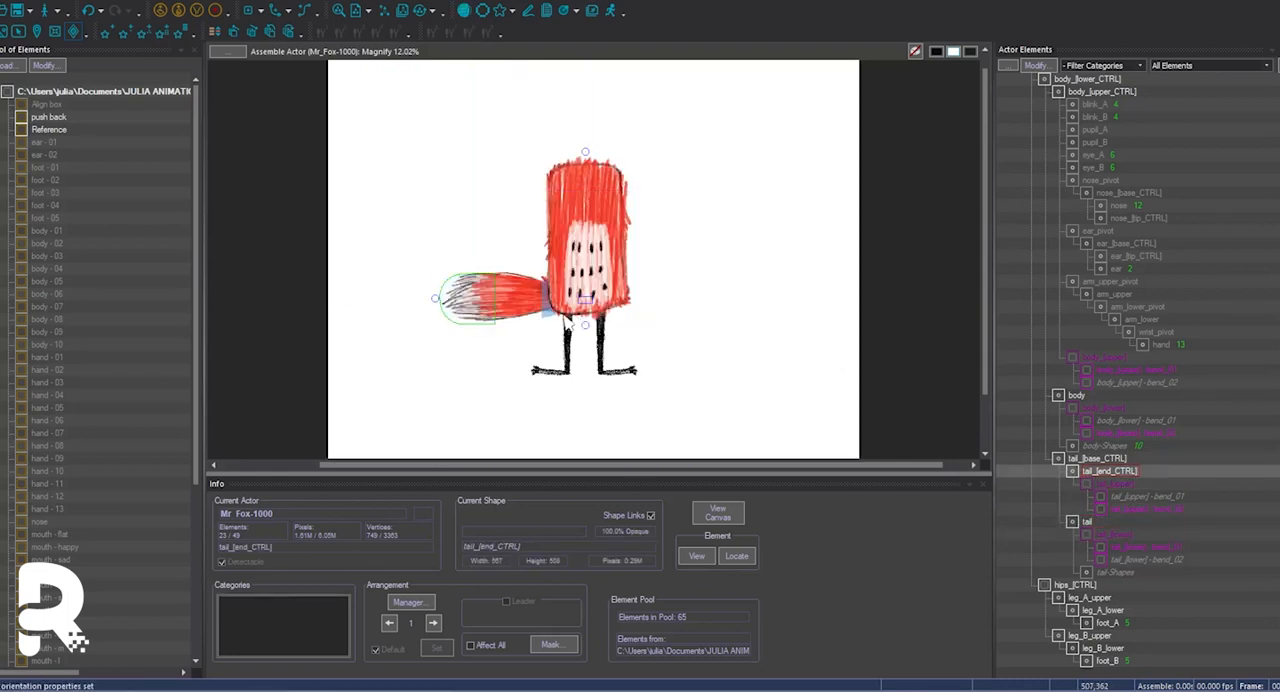
{"action": "double_click", "coordinate": [1097, 458]}
{"action": "double_click", "coordinate": [597, 404]}
{"action": "type", "text": "0"}
{"action": "left_click", "coordinate": [655, 439]}
{"action": "left_click", "coordinate": [1109, 471]}
{"action": "left_click", "coordinate": [465, 313]}
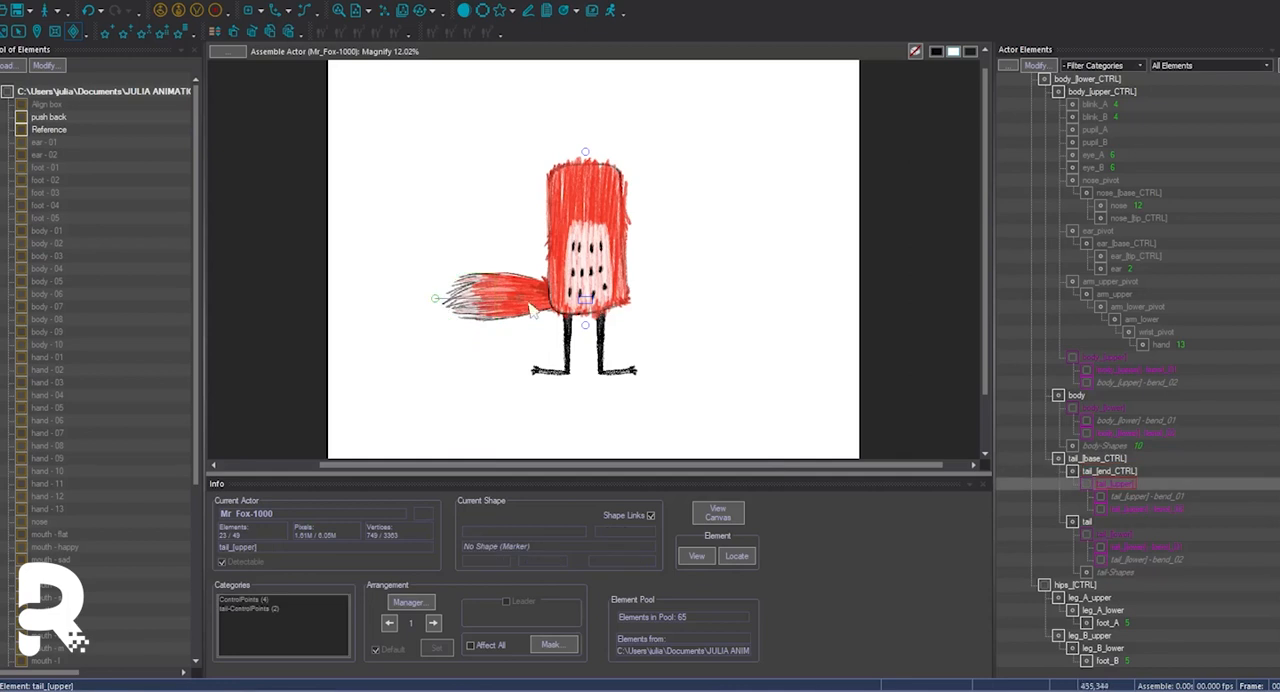
Add dummy elements face_[CTRL] as a child of body_[upper_CTRL] and eyes_[CTRL] as a child of face_[CTRL].
{"action": "scroll", "coordinate": [1150, 443], "scroll_direction": "up", "scroll_amount": 1}
{"action": "left_click", "coordinate": [1095, 130]}
{"action": "left_click", "coordinate": [256, 18]}
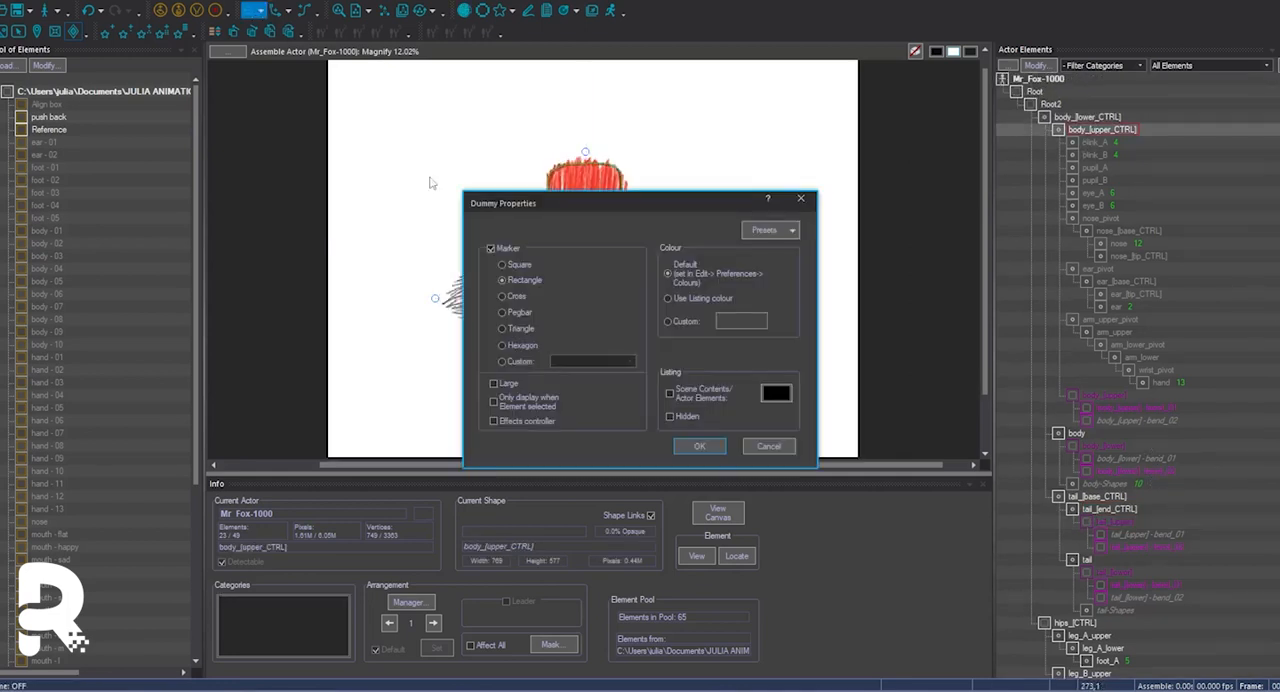
{"action": "left_click", "coordinate": [699, 446]}
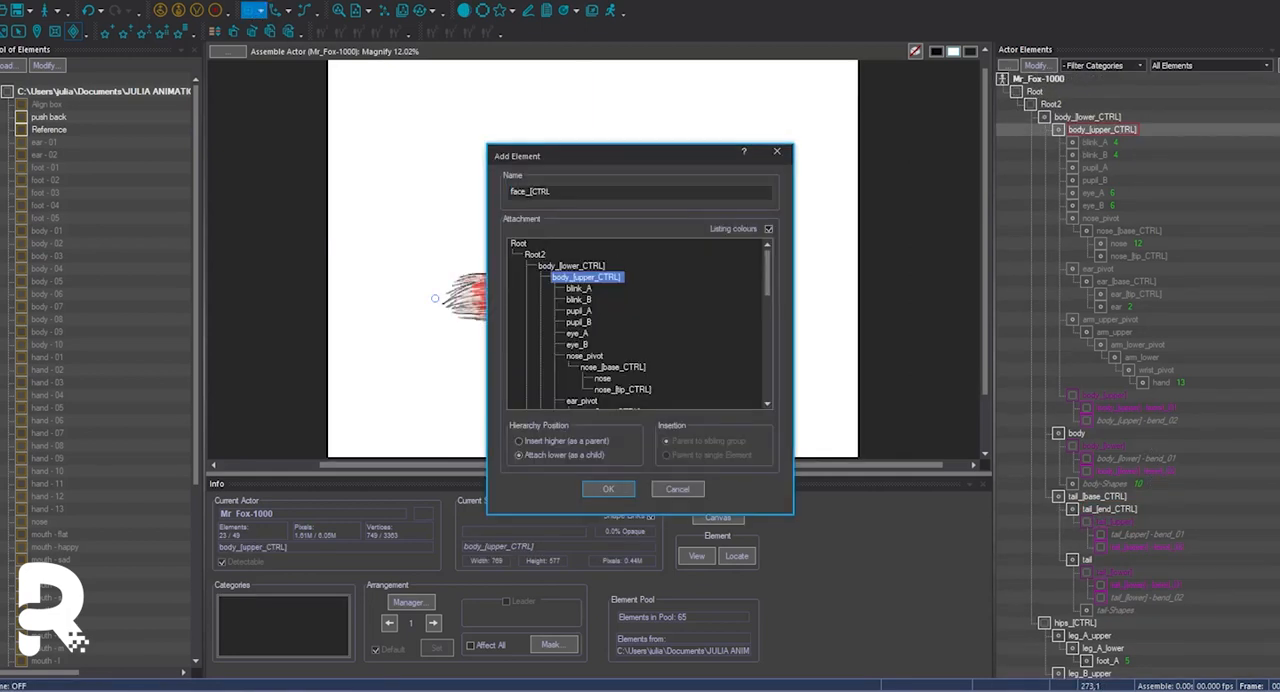
{"action": "left_click", "coordinate": [603, 488]}
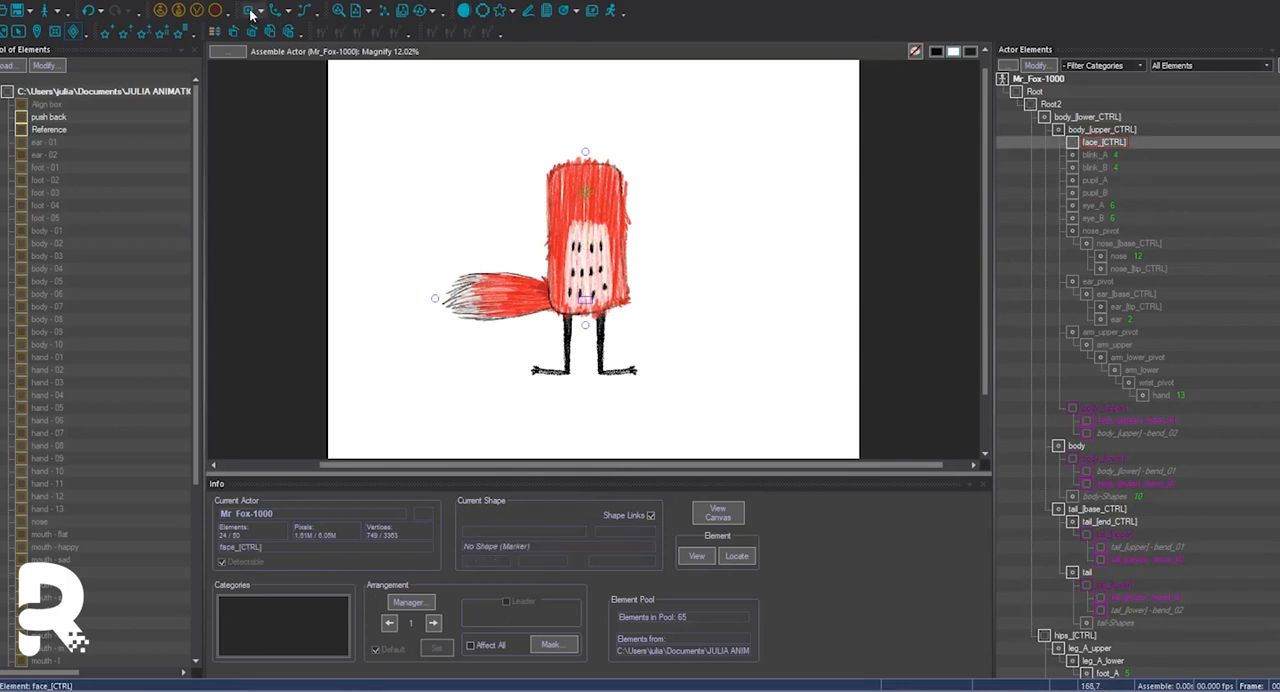
{"action": "left_click", "coordinate": [256, 12]}
{"action": "left_click", "coordinate": [699, 446]}
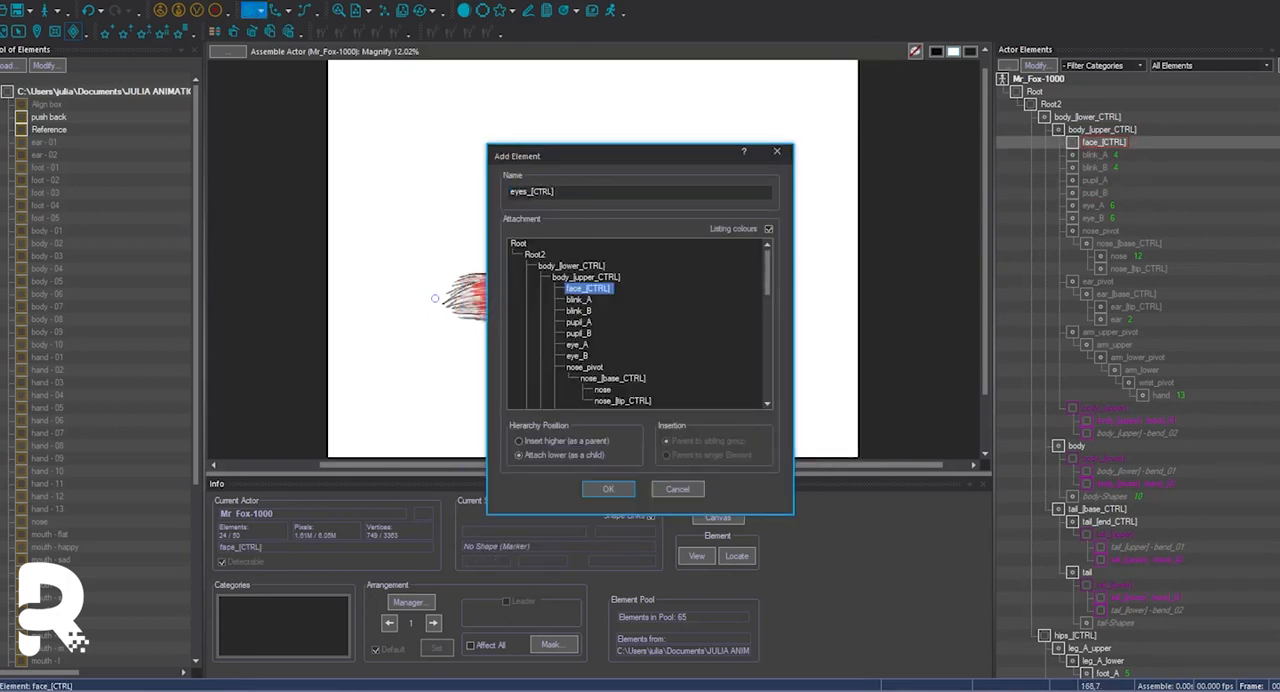
{"action": "left_click", "coordinate": [608, 488]}
Make eye_A and eye_B visible and adjust the placement of the face_[CTRL] dummy near the eyes.
{"action": "left_click", "coordinate": [1095, 219]}
{"action": "left_click", "coordinate": [1103, 149]}
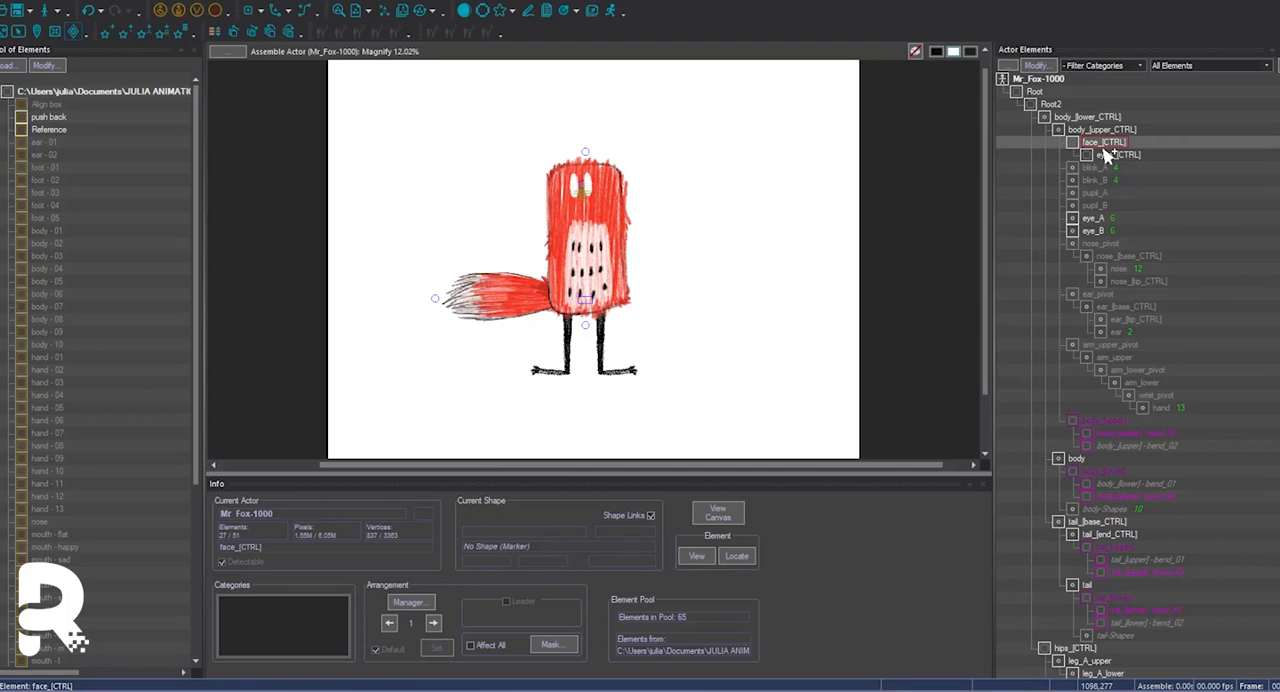
{"action": "left_click_drag", "start_coordinate": [1105, 152], "coordinate": [1108, 155]}
{"action": "key", "text": "ctrl+z"}
{"action": "left_click", "coordinate": [1111, 145]}
{"action": "double_click", "coordinate": [1112, 145]}
{"action": "left_click", "coordinate": [666, 364]}
{"action": "left_click", "coordinate": [1115, 155]}
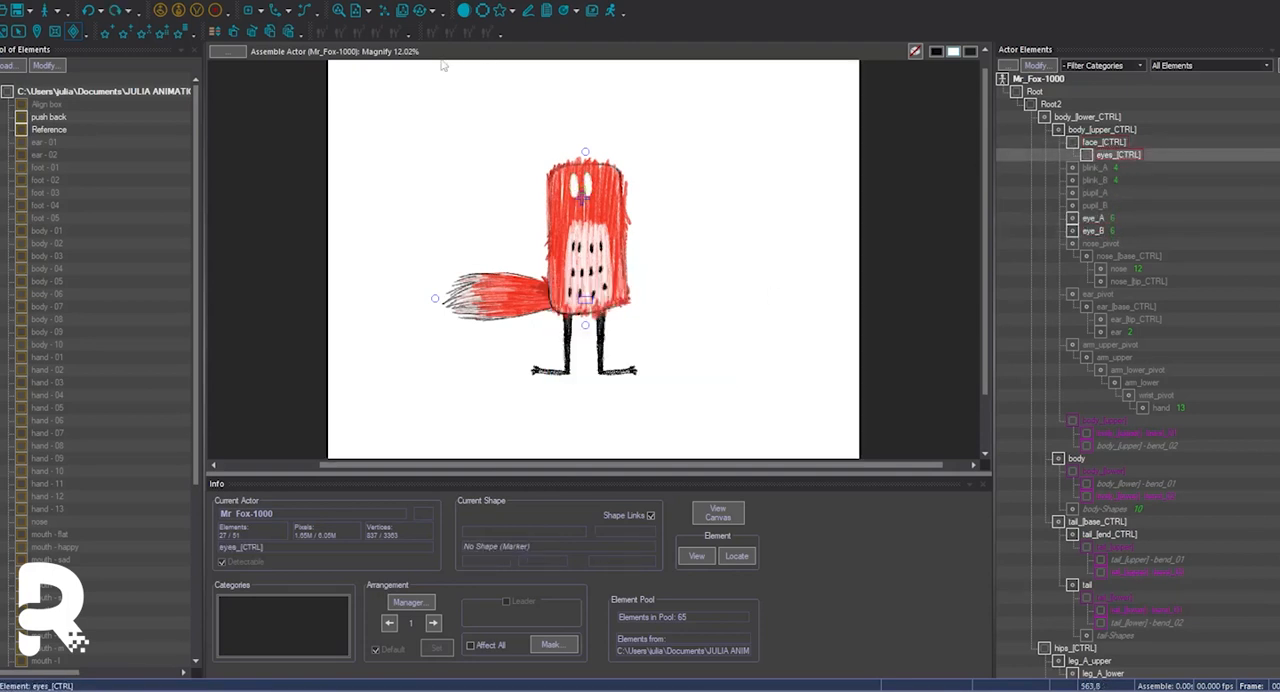
Add a dummy element named pupils_[CTRL] as a child of eyes_[CTRL].
{"action": "left_click", "coordinate": [250, 11]}
{"action": "left_click", "coordinate": [697, 445]}
{"action": "type", "text": "pupils_[CT"}
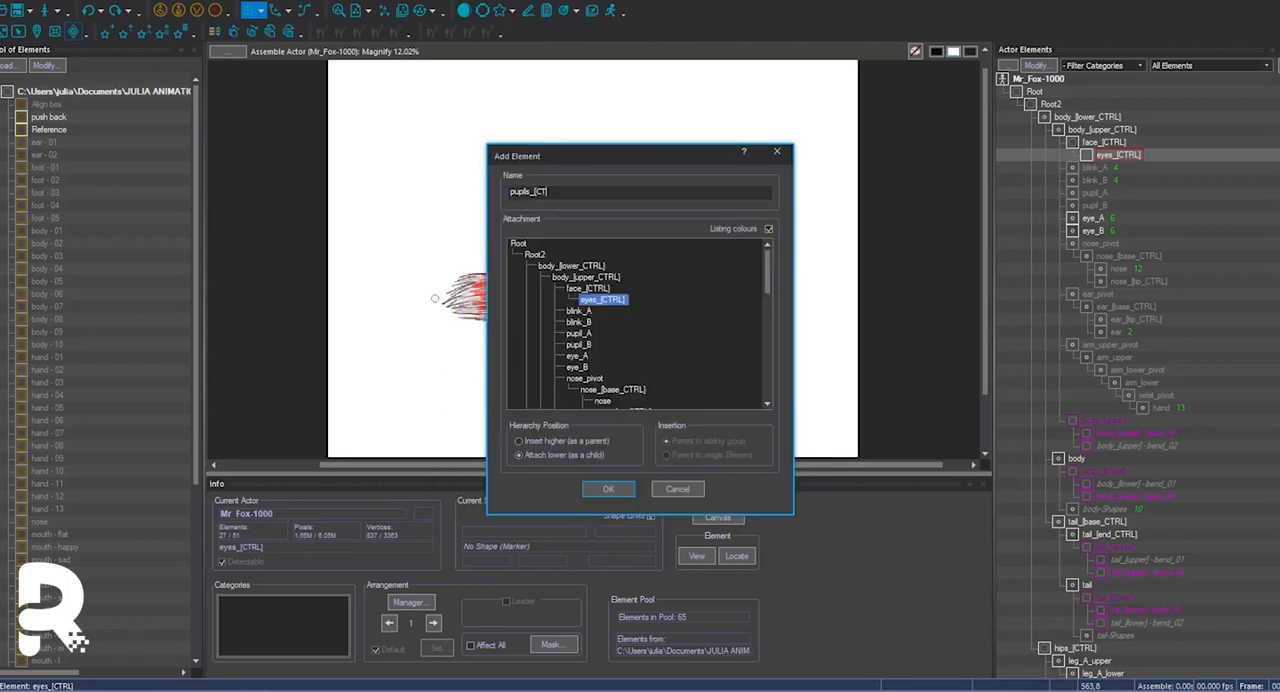
{"action": "key", "text": "Return"}
Attach the blink and eye elements to eyes_[CTRL] and both pupils to pupils_[CTRL], ordering pupils_[CTRL] above the blinks and eyes.
{"action": "left_click", "coordinate": [1104, 216]}
{"action": "left_click", "coordinate": [1106, 206], "text": "shift"}
{"action": "left_click_drag", "start_coordinate": [1106, 206], "coordinate": [1132, 168]}
{"action": "left_click_drag", "start_coordinate": [1097, 246], "coordinate": [1118, 156]}
{"action": "left_click_drag", "start_coordinate": [1097, 245], "coordinate": [1117, 156]}
{"action": "left_click", "coordinate": [1129, 195]}
{"action": "key", "text": "ctrl+Up"}
{"action": "key", "text": "ctrl+Up"}
{"action": "left_click_drag", "start_coordinate": [1097, 244], "coordinate": [1117, 156]}
{"action": "left_click", "coordinate": [1124, 194]}
{"action": "key", "text": "ctrl+Up"}
{"action": "key", "text": "ctrl+Up"}
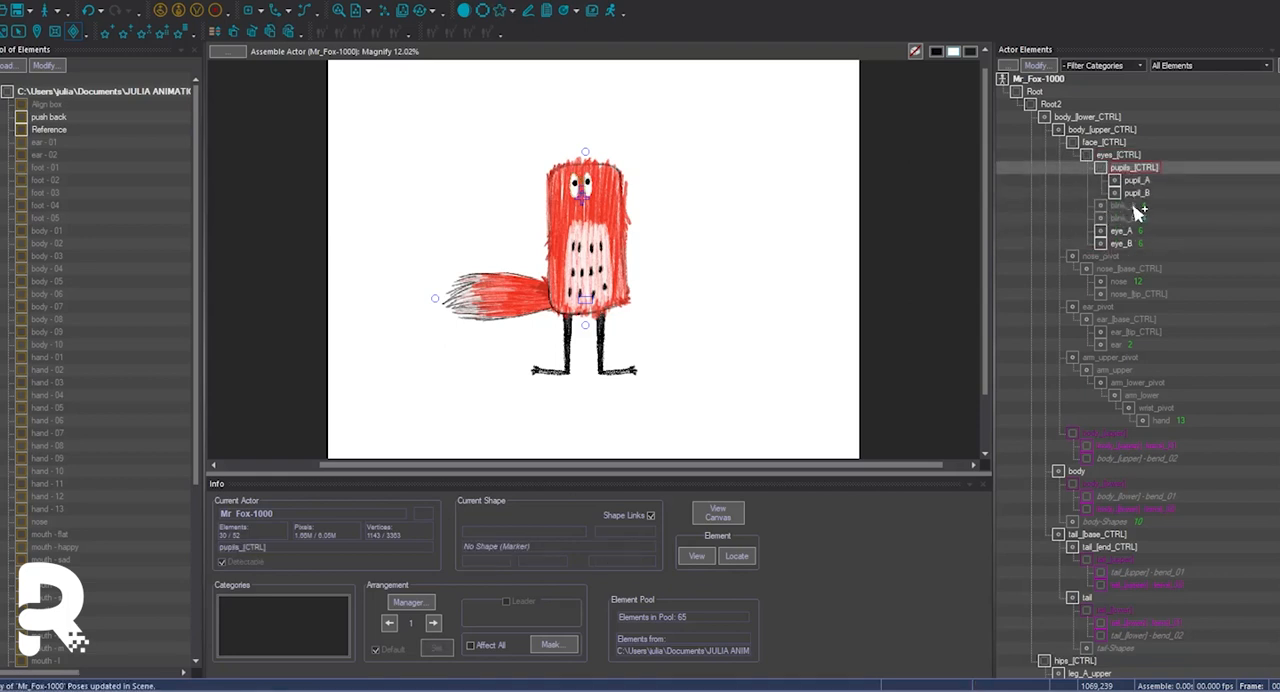
Add an effect from the Targeting category to eye_A.
{"action": "left_click", "coordinate": [1132, 206]}
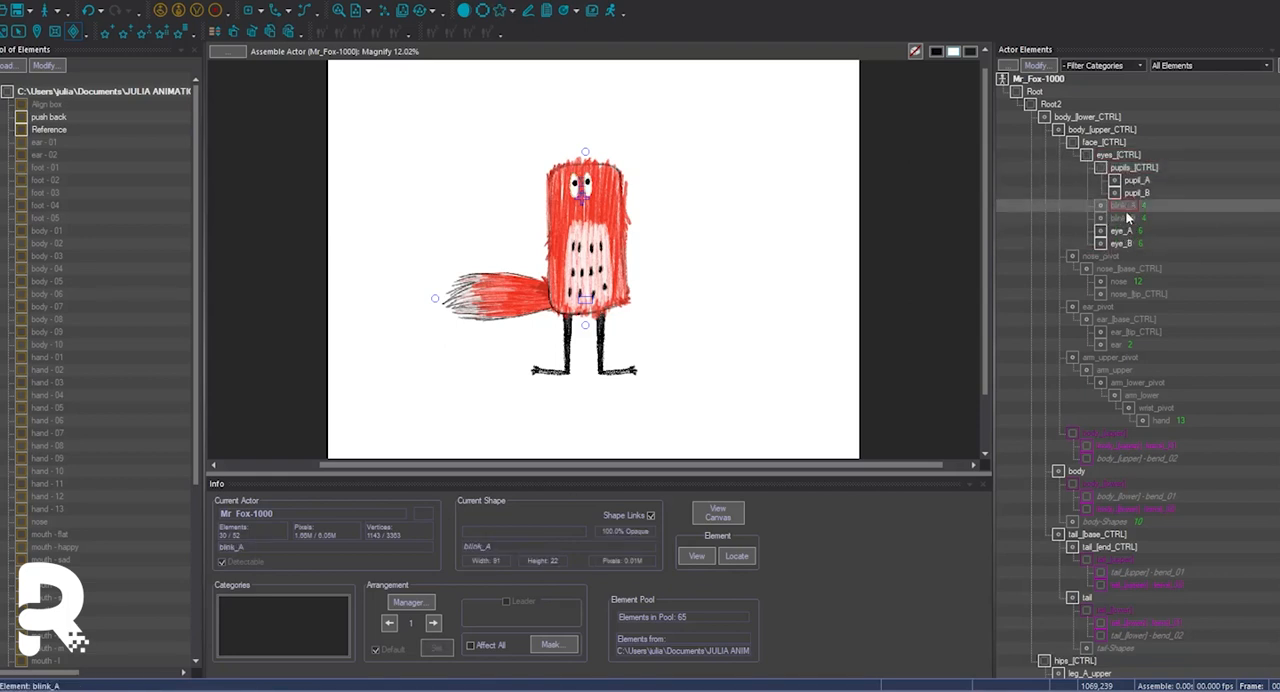
{"action": "left_click", "coordinate": [1126, 233]}
{"action": "left_click", "coordinate": [181, 32]}
{"action": "left_click", "coordinate": [786, 237]}
{"action": "left_click", "coordinate": [440, 342]}
{"action": "left_click", "coordinate": [507, 376]}
{"action": "key", "text": "Return"}
Add a Mask Actor effect to eye_A and configure its parameters to mask the pupils.
{"action": "left_click", "coordinate": [808, 239]}
{"action": "left_click", "coordinate": [440, 308]}
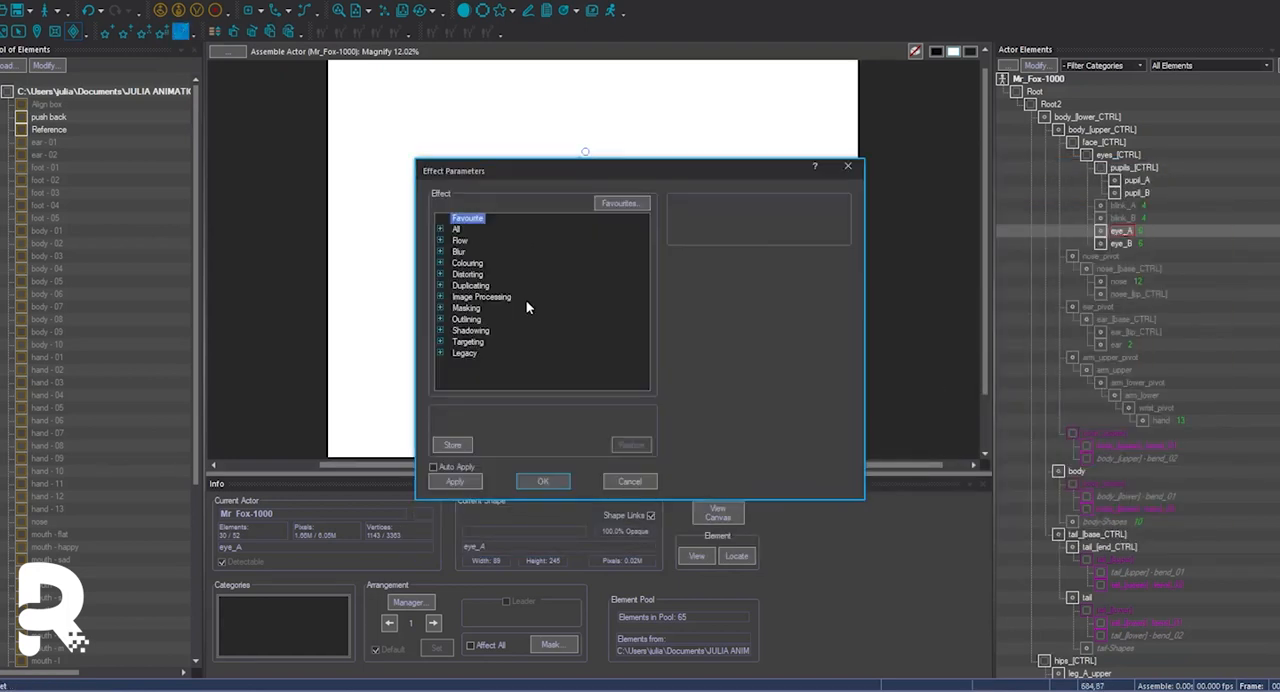
{"action": "left_click", "coordinate": [440, 308]}
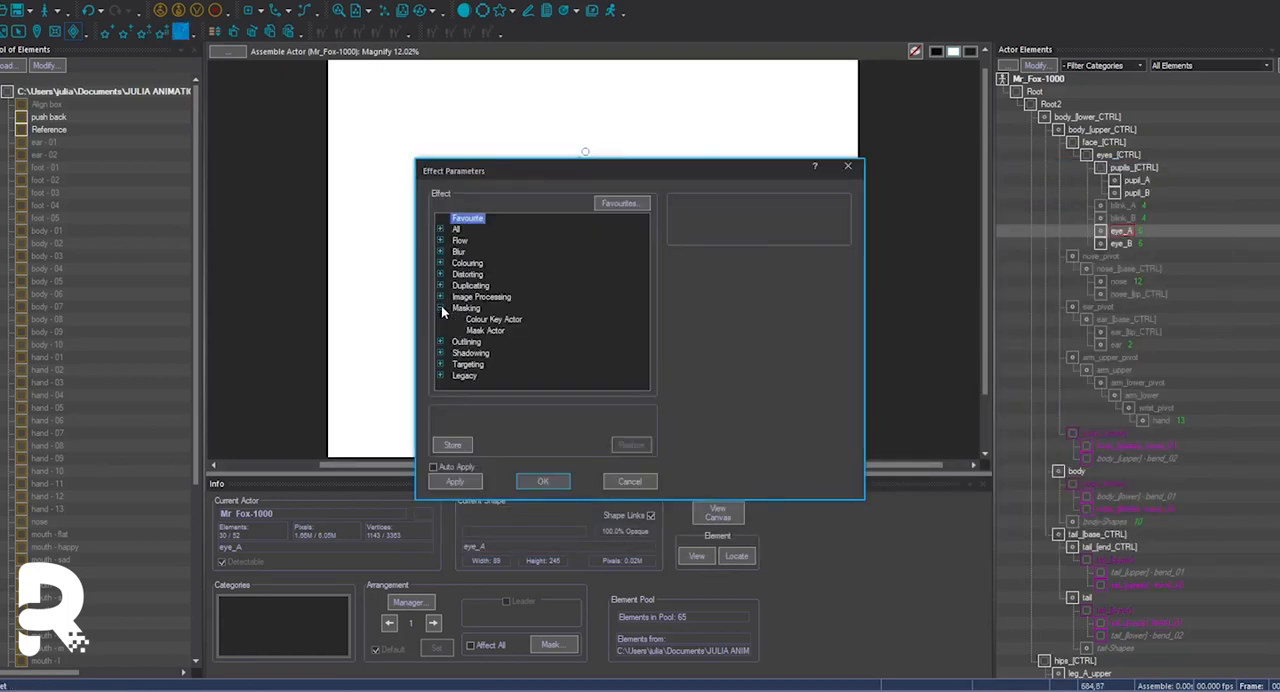
{"action": "left_click", "coordinate": [485, 330]}
{"action": "left_click", "coordinate": [727, 395]}
{"action": "left_click", "coordinate": [535, 342]}
{"action": "left_click", "coordinate": [535, 353]}
{"action": "left_click", "coordinate": [714, 507]}
{"action": "left_click", "coordinate": [967, 340]}
{"action": "left_click", "coordinate": [543, 481]}
{"action": "left_click", "coordinate": [640, 474]}
Try moving pupils_[CTRL] to check how the eyes mask the pupils.
{"action": "left_click", "coordinate": [1132, 168]}
{"action": "left_click_drag", "start_coordinate": [633, 143], "coordinate": [636, 146]}
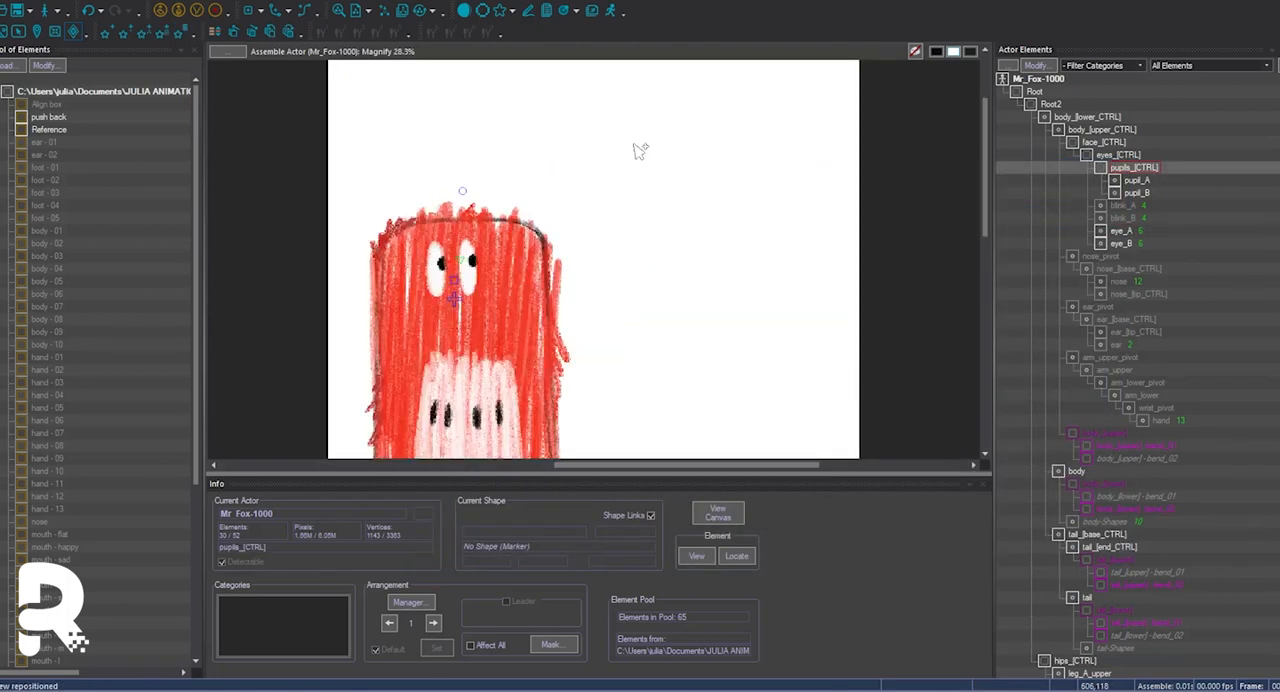
{"action": "scroll", "coordinate": [626, 366], "scroll_direction": "down", "scroll_amount": 5}
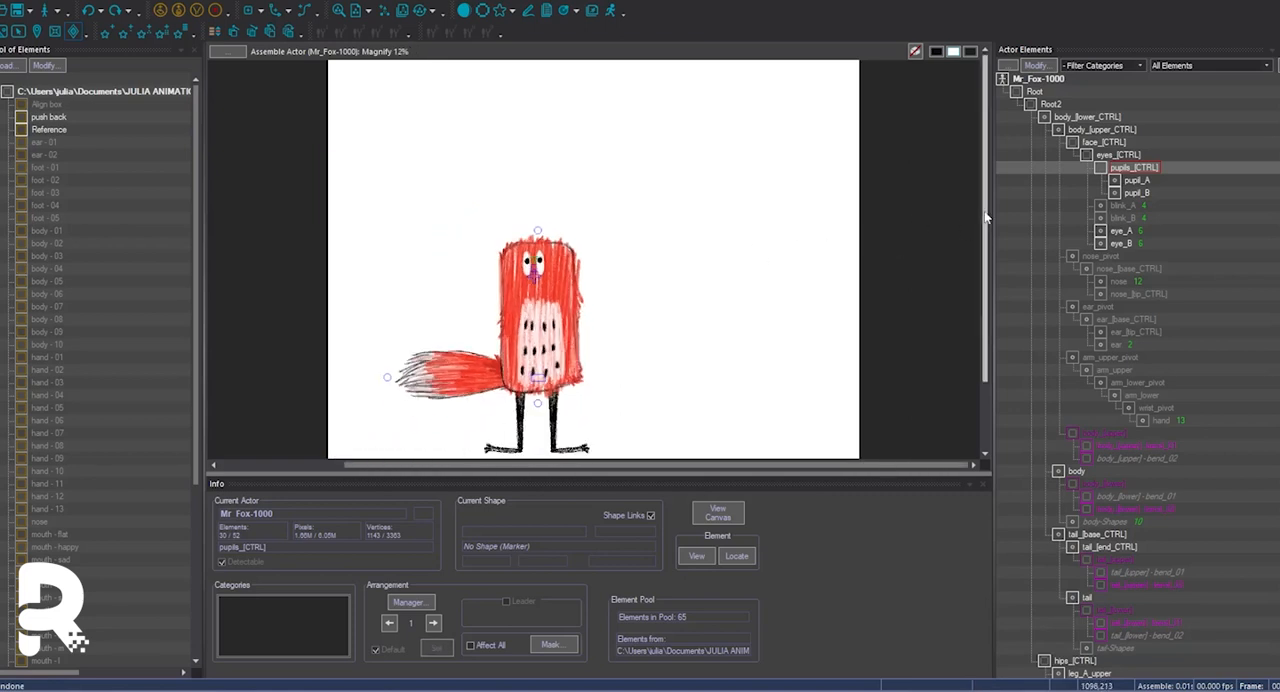
Review the shapes of eye_A and add a blank shape to them.
{"action": "key", "text": "ctrl+e"}
{"action": "left_click", "coordinate": [786, 451]}
{"action": "double_click", "coordinate": [1122, 234]}
{"action": "key", "text": "Down"}
{"action": "key", "text": "Down"}
{"action": "key", "text": "Down"}
{"action": "key", "text": "Up"}
{"action": "key", "text": "Up"}
{"action": "key", "text": "Up"}
{"action": "left_click", "coordinate": [592, 328]}
{"action": "left_click", "coordinate": [592, 375]}
{"action": "left_click", "coordinate": [769, 366]}
Name the added eye_A shape BLINK and apply the shape changes.
{"action": "left_click", "coordinate": [966, 163]}
{"action": "left_click", "coordinate": [966, 177]}
{"action": "left_click", "coordinate": [606, 158]}
{"action": "type", "text": "BLINK"}
{"action": "key", "text": "Return"}
{"action": "left_click", "coordinate": [439, 327]}
{"action": "left_click", "coordinate": [440, 156]}
{"action": "left_click", "coordinate": [962, 376]}
Add a blank shape to eye_B and assign it the BLINK name.
{"action": "double_click", "coordinate": [1114, 245]}
{"action": "left_click", "coordinate": [592, 328]}
{"action": "left_click", "coordinate": [592, 375]}
{"action": "left_click", "coordinate": [771, 367]}
{"action": "left_click", "coordinate": [963, 163]}
{"action": "left_click", "coordinate": [962, 214]}
{"action": "left_click", "coordinate": [962, 376]}
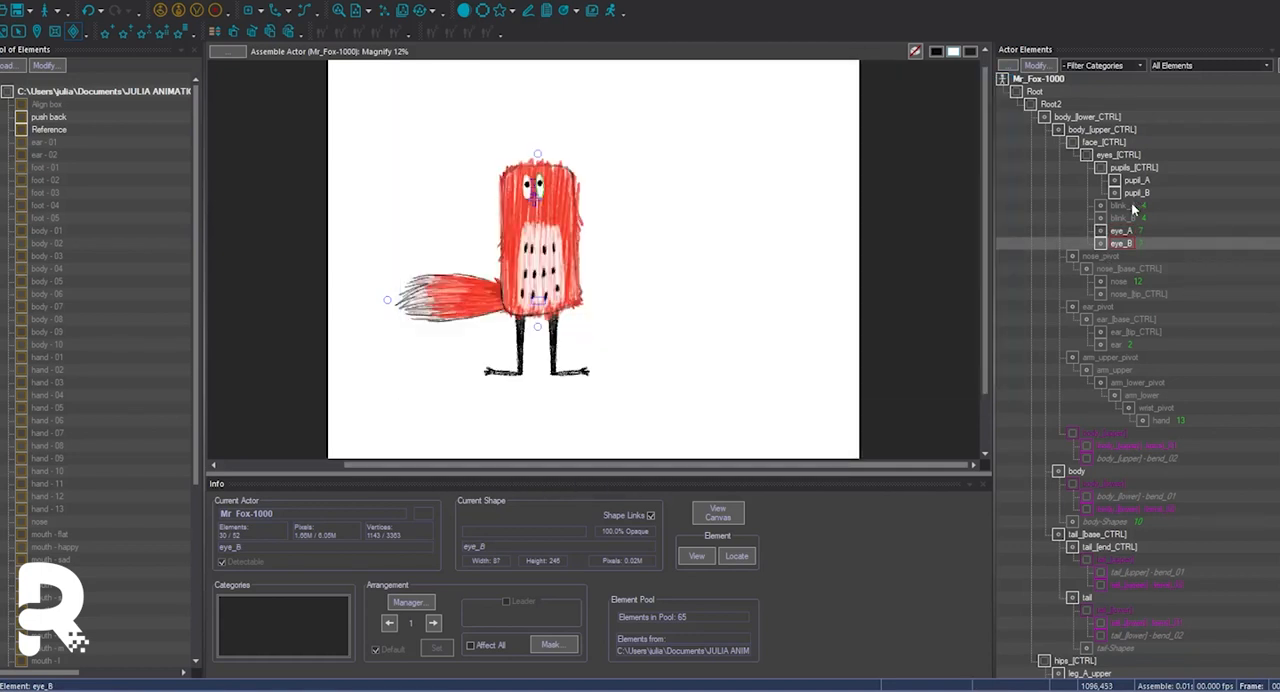
Add a blank shape to blink_A, assign the BLINK name to its closed-eye shape, and choose its default shape.
{"action": "double_click", "coordinate": [1122, 205]}
{"action": "left_click", "coordinate": [593, 329]}
{"action": "left_click", "coordinate": [592, 375]}
{"action": "left_click", "coordinate": [480, 191], "text": "shift"}
{"action": "left_click", "coordinate": [963, 161]}
{"action": "left_click", "coordinate": [964, 214]}
{"action": "left_click", "coordinate": [442, 155]}
{"action": "left_click", "coordinate": [962, 115]}
{"action": "left_click", "coordinate": [962, 376]}
Add a blank shape to blink_B and assign the BLINK name to its closed-eye shape.
{"action": "double_click", "coordinate": [1122, 218]}
{"action": "left_click", "coordinate": [593, 328]}
{"action": "left_click", "coordinate": [617, 466]}
{"action": "left_click", "coordinate": [620, 190], "text": "shift"}
{"action": "left_click", "coordinate": [962, 163]}
{"action": "left_click", "coordinate": [962, 214]}
{"action": "left_click", "coordinate": [445, 155]}
{"action": "left_click", "coordinate": [962, 376]}
Set up shape links between the eye and blink elements, with shape and group links enabled.
{"action": "left_click", "coordinate": [72, 1]}
{"action": "left_click", "coordinate": [136, 356]}
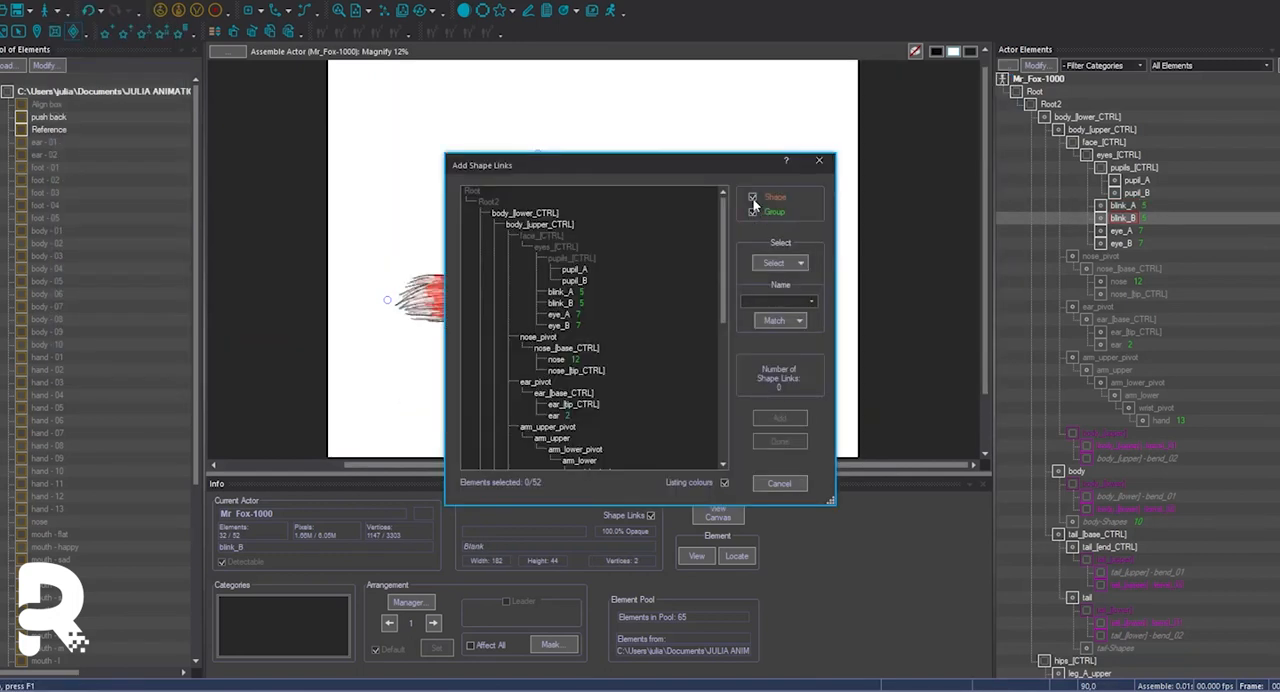
{"action": "left_click", "coordinate": [779, 442]}
{"action": "left_click", "coordinate": [542, 188]}
{"action": "left_click", "coordinate": [527, 188]}
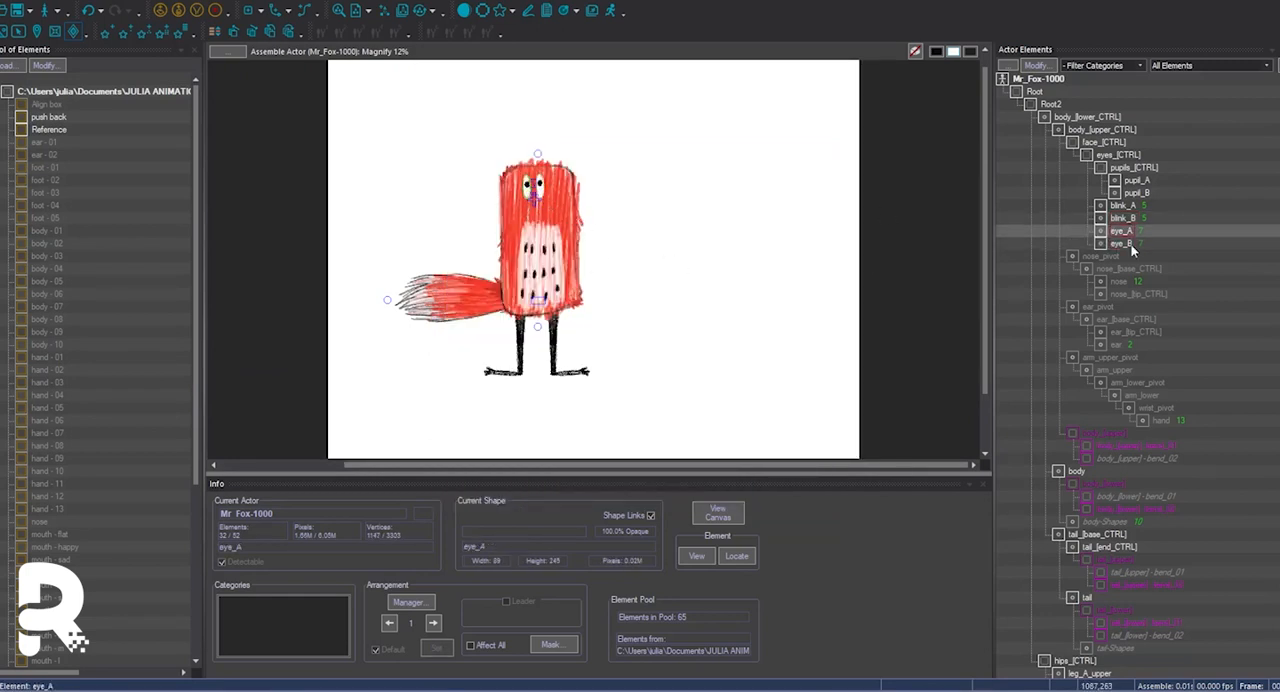
Choose the default shape of eye_A among its shapes.
{"action": "double_click", "coordinate": [1122, 231]}
{"action": "left_click", "coordinate": [445, 226]}
{"action": "left_click", "coordinate": [963, 115]}
{"action": "left_click", "coordinate": [963, 376]}
Switch through the eye and blink shapes to check the linked BLINK shapes.
{"action": "left_click", "coordinate": [549, 193]}
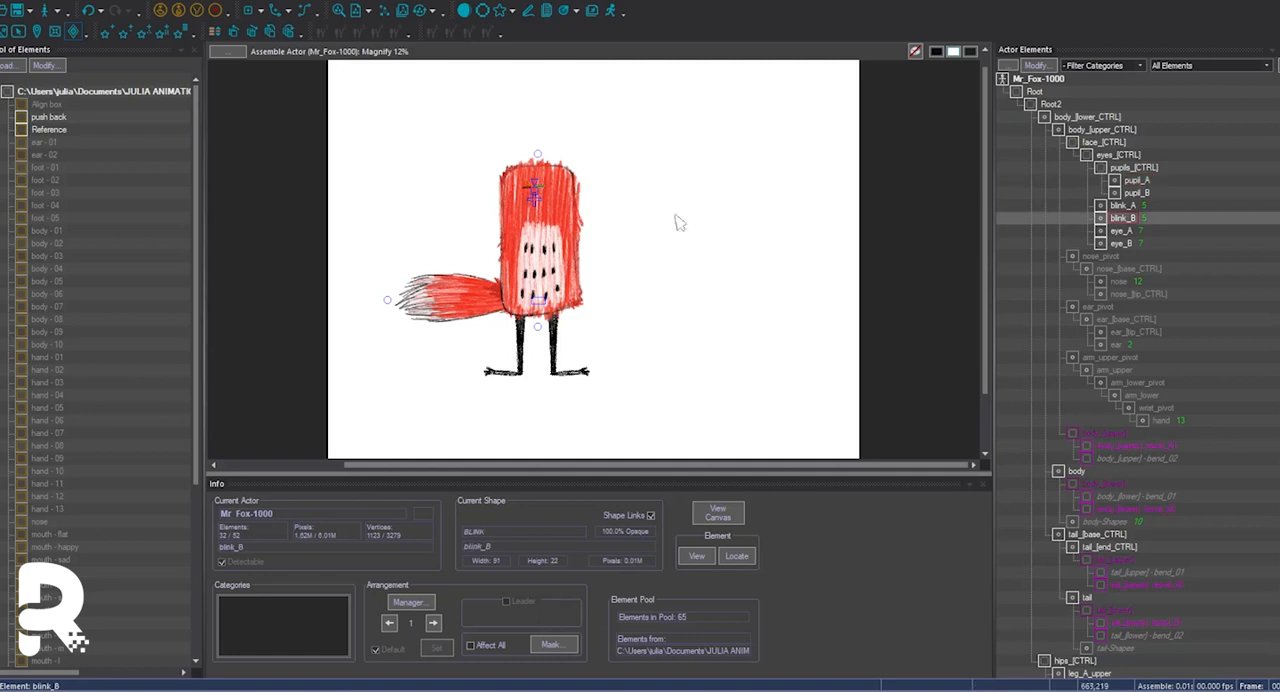
{"action": "key", "text": "Down"}
{"action": "key", "text": "Up"}
{"action": "key", "text": "Up"}
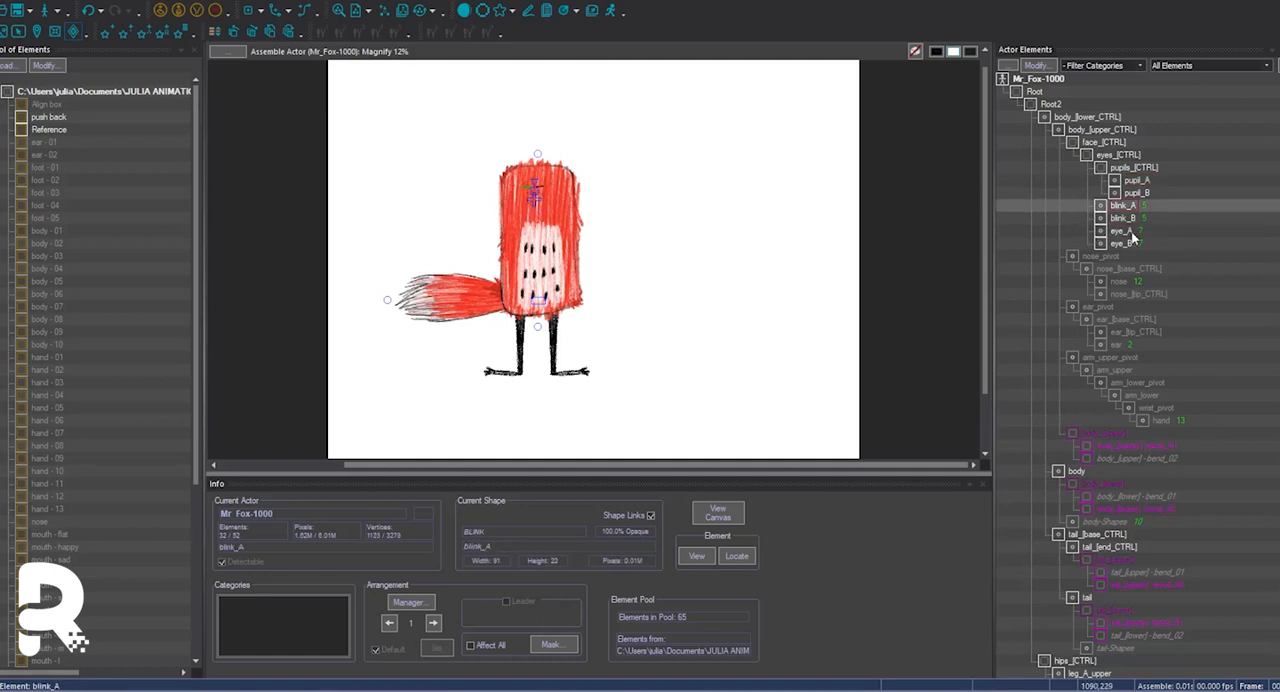
Set the first shape in eye_A's shape list as its default.
{"action": "double_click", "coordinate": [1120, 231]}
{"action": "left_click", "coordinate": [450, 155]}
{"action": "left_click", "coordinate": [962, 116]}
{"action": "left_click", "coordinate": [973, 377]}
Compare the shape lists of blink_A and eye_A and add 5 duplicates of the blank shape to blink_A.
{"action": "double_click", "coordinate": [1122, 206]}
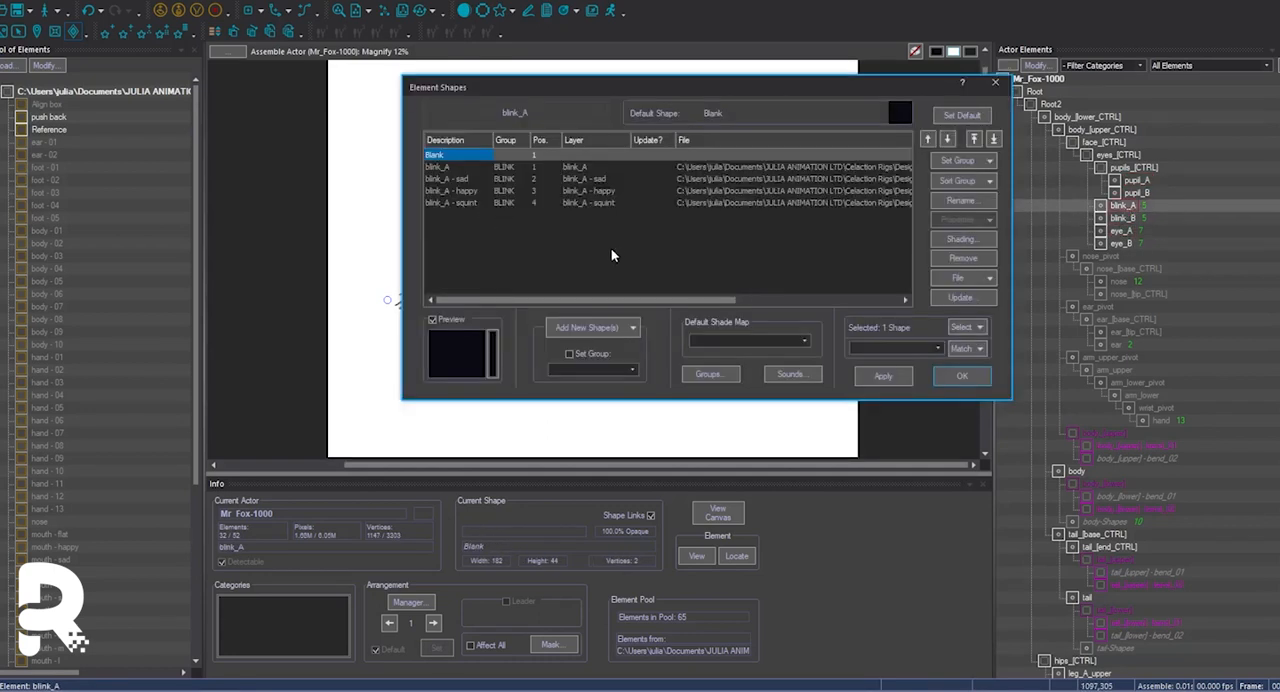
{"action": "left_click", "coordinate": [986, 381]}
{"action": "double_click", "coordinate": [1121, 231]}
{"action": "left_click", "coordinate": [963, 377]}
{"action": "double_click", "coordinate": [1122, 206]}
{"action": "left_click", "coordinate": [590, 328]}
{"action": "left_click", "coordinate": [588, 350]}
{"action": "type", "text": "5"}
{"action": "left_click", "coordinate": [636, 138]}
{"action": "left_click", "coordinate": [960, 376]}
Add 5 duplicates of the blank shape to blink_B.
{"action": "double_click", "coordinate": [1122, 218]}
{"action": "left_click", "coordinate": [592, 328]}
{"action": "left_click", "coordinate": [588, 350]}
{"action": "left_click", "coordinate": [633, 137]}
{"action": "left_click", "coordinate": [962, 376]}
Add 3 duplicate shapes to eye_A.
{"action": "double_click", "coordinate": [1121, 231]}
{"action": "left_click", "coordinate": [617, 332]}
{"action": "left_click", "coordinate": [605, 456]}
{"action": "type", "text": "3"}
{"action": "left_click", "coordinate": [633, 137]}
{"action": "left_click", "coordinate": [962, 376]}
Add 3 duplicates of the blank shape to eye_B.
{"action": "double_click", "coordinate": [1122, 244]}
{"action": "left_click", "coordinate": [605, 329]}
{"action": "left_click", "coordinate": [605, 458]}
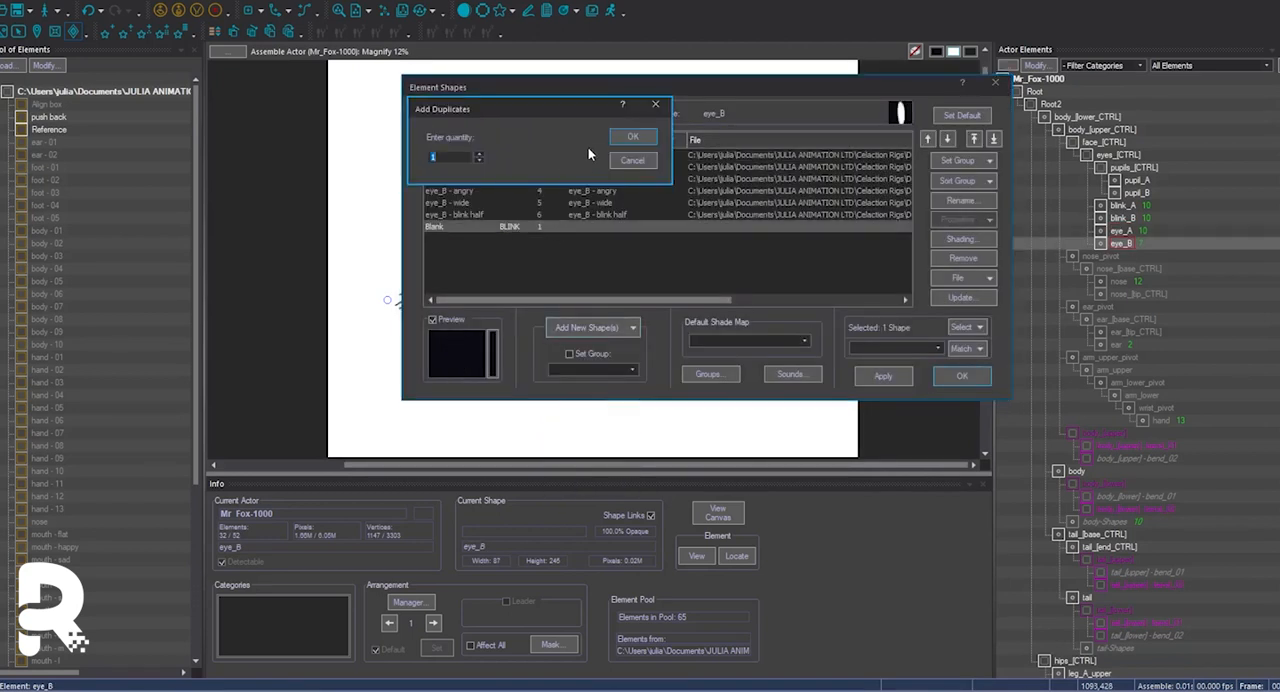
{"action": "type", "text": "3"}
{"action": "left_click", "coordinate": [633, 137]}
{"action": "left_click", "coordinate": [962, 376]}
Update the shape links between the eye and blink elements to cover the added shapes.
{"action": "left_click", "coordinate": [75, 2]}
{"action": "mouse_move", "coordinate": [150, 354]}
{"action": "left_click", "coordinate": [238, 370]}
{"action": "left_click", "coordinate": [737, 460]}
{"action": "left_click", "coordinate": [75, 2]}
{"action": "left_click", "coordinate": [208, 357]}
{"action": "left_click_drag", "start_coordinate": [576, 291], "coordinate": [574, 323]}
{"action": "left_click", "coordinate": [776, 441]}
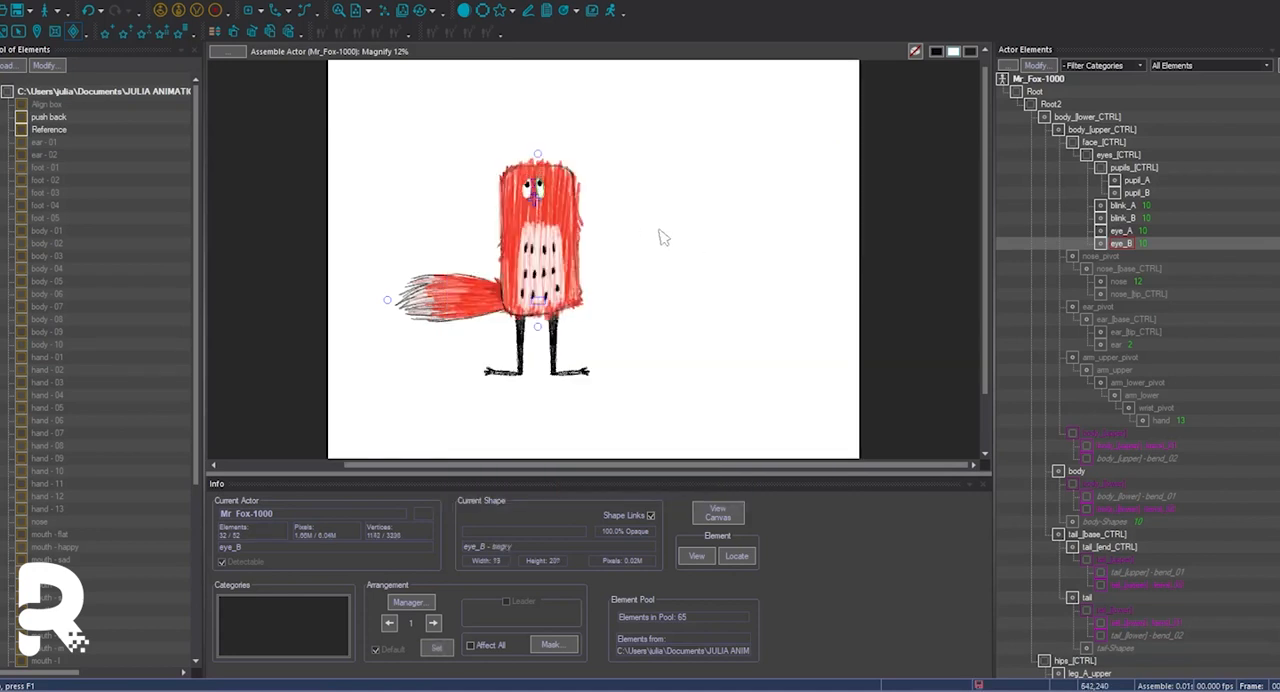
Switch eye_B to its blank BLINK shape to check that the linked eye elements follow.
{"action": "double_click", "coordinate": [1120, 243]}
{"action": "left_click", "coordinate": [514, 226]}
{"action": "left_click", "coordinate": [974, 116]}
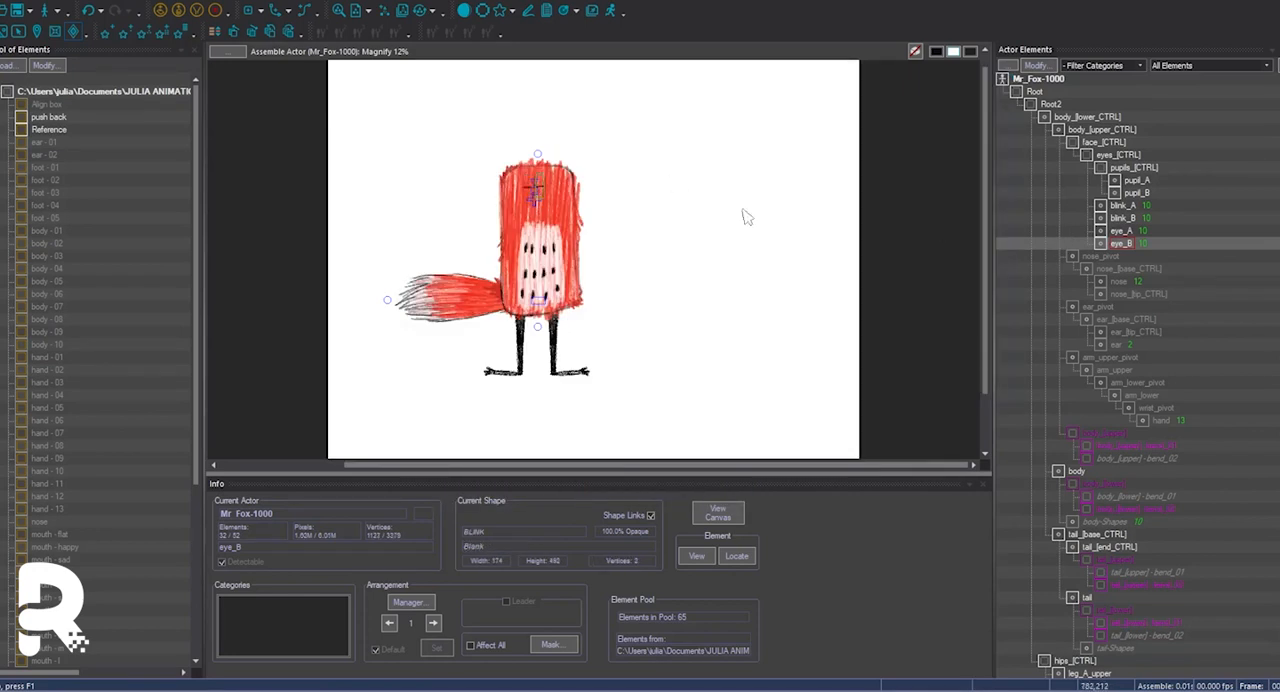
{"action": "left_click", "coordinate": [1133, 168]}
Show the arm family and create a rectangle-marker dummy named arms_[CTRL] under body_[upper_CTRL].
{"action": "left_click", "coordinate": [1114, 357]}
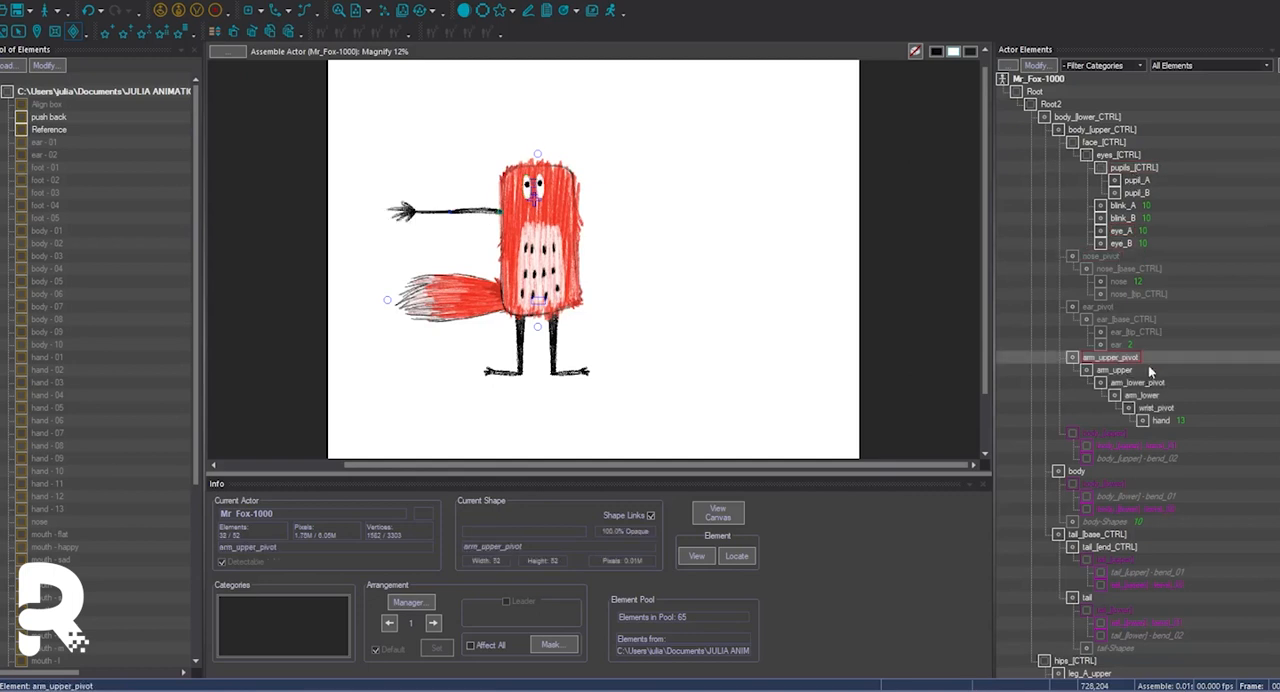
{"action": "double_click", "coordinate": [1100, 129]}
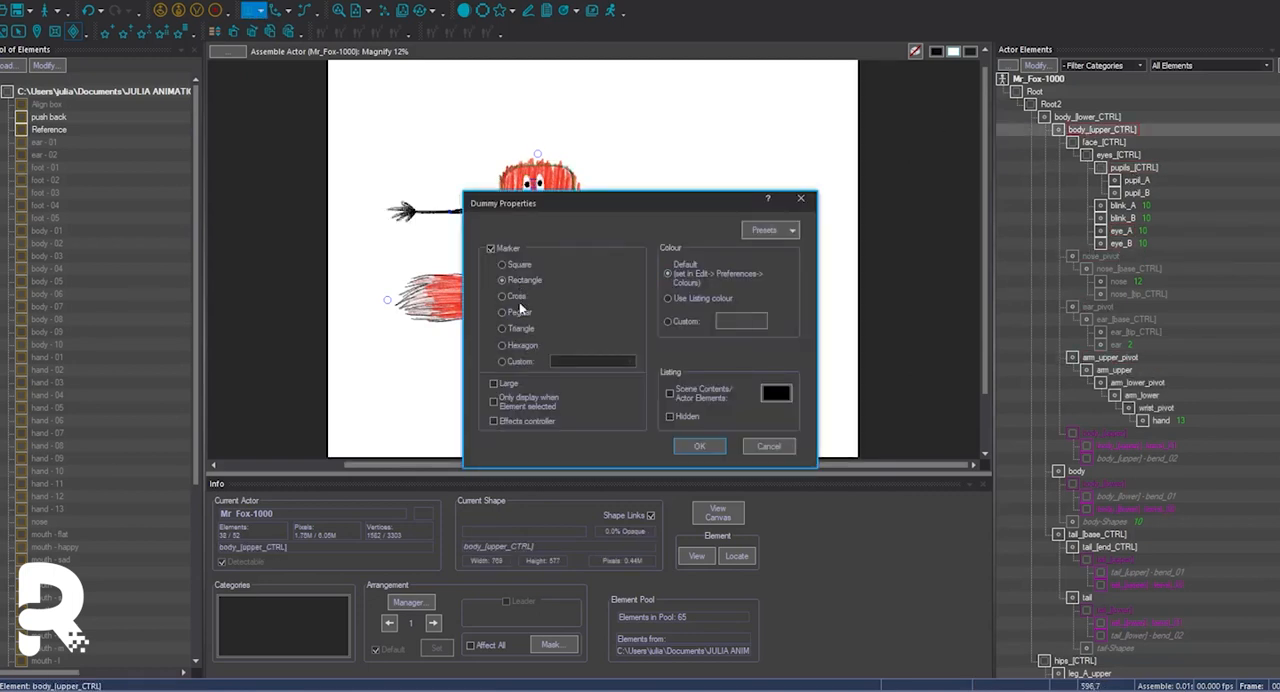
{"action": "key", "text": "Return"}
{"action": "left_click", "coordinate": [608, 488]}
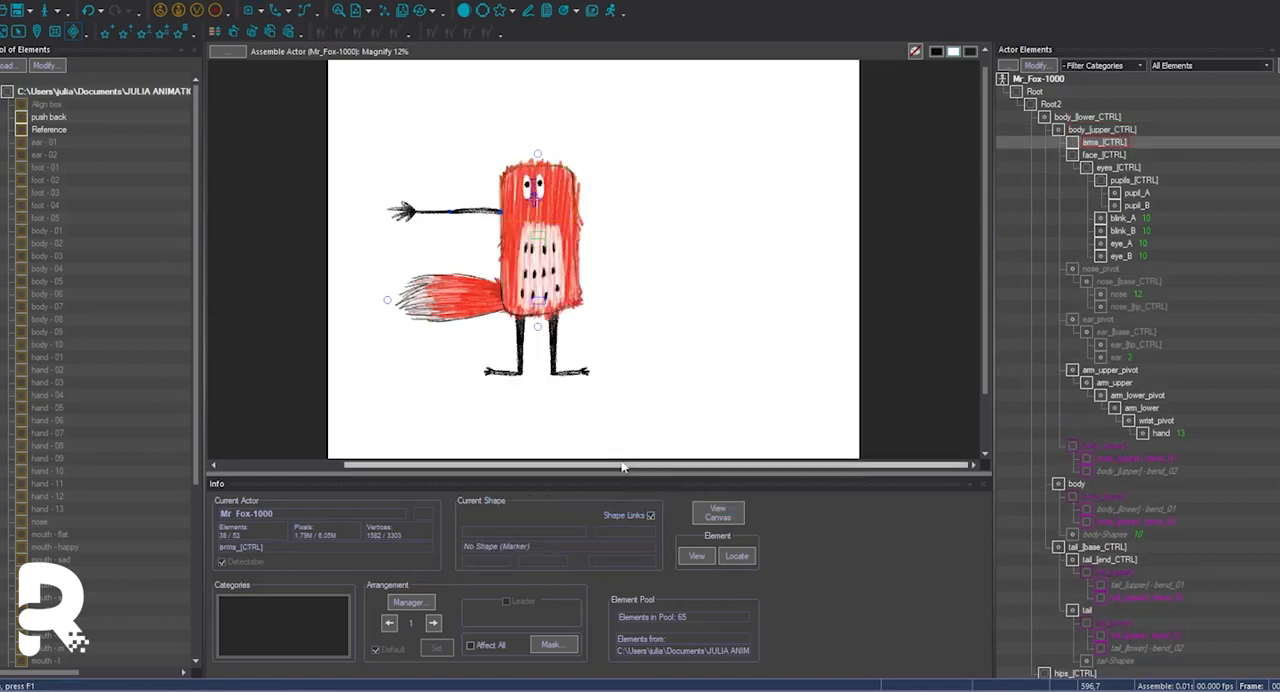
Parent arm_upper_pivot to arms_[CTRL] and move arms_[CTRL] down the hierarchy below the ear_pivot family.
{"action": "left_click_drag", "start_coordinate": [1110, 370], "coordinate": [1115, 144]}
{"action": "left_click", "coordinate": [1115, 144]}
{"action": "key", "text": "ctrl+Down"}
{"action": "key", "text": "ctrl+Down"}
{"action": "key", "text": "ctrl+Down"}
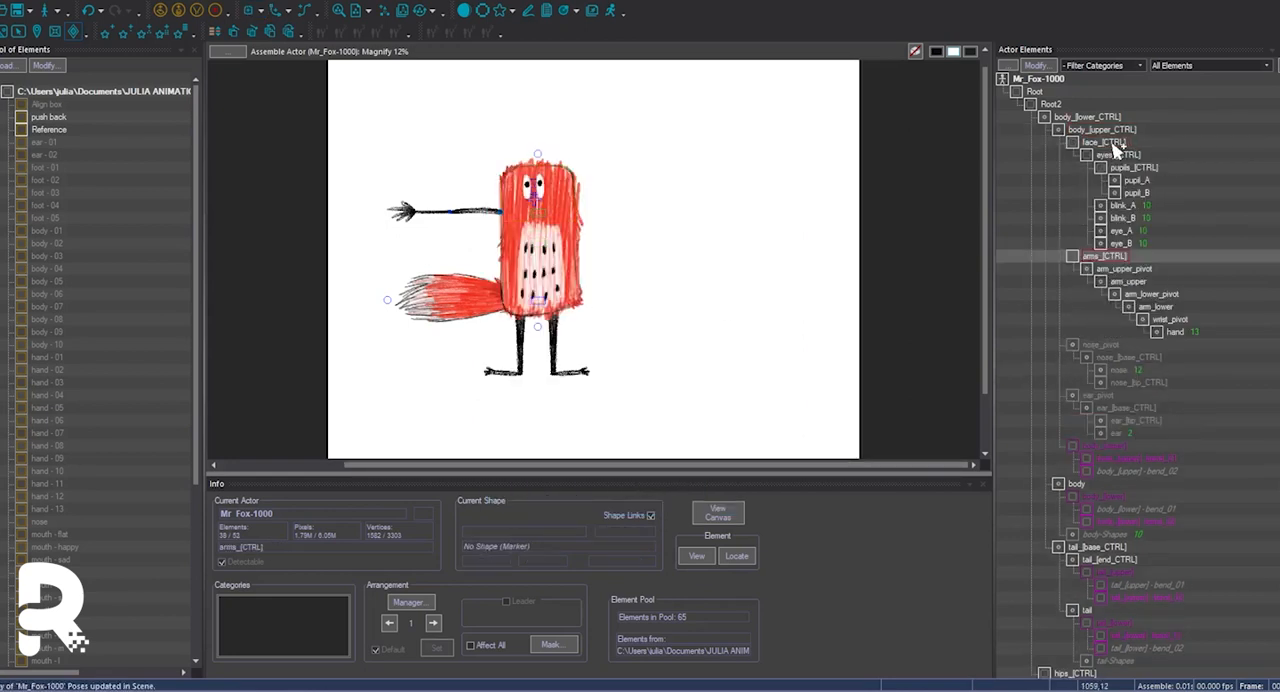
{"action": "key", "text": "Down"}
{"action": "key", "text": "Down"}
{"action": "key", "text": "Down"}
{"action": "key", "text": "Down"}
{"action": "key", "text": "Down"}
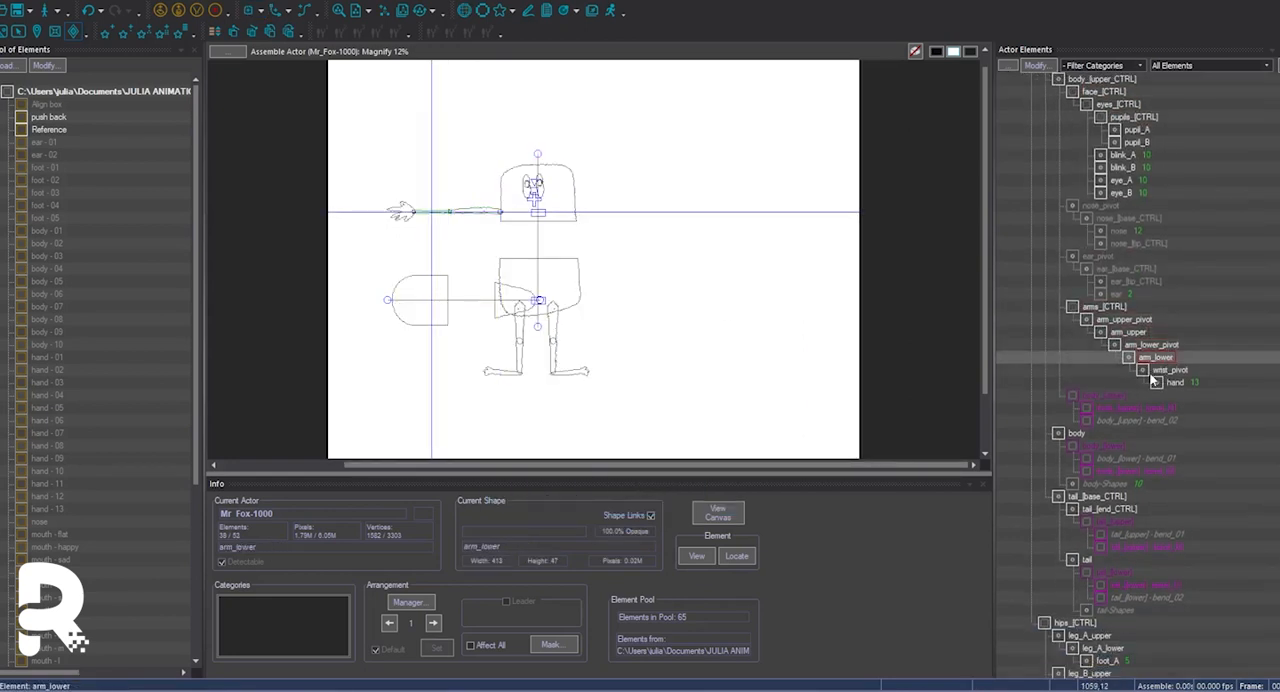
Delete arm_upper_pivot, arm_lower_pivot and wrist_pivot so that arm_upper, arm_lower and hand form a direct chain.
{"action": "key", "text": "Delete"}
{"action": "key", "text": "Up"}
{"action": "key", "text": "Delete"}
{"action": "key", "text": "Up"}
{"action": "key", "text": "Delete"}
{"action": "key", "text": "Down"}
{"action": "key", "text": "Down"}
{"action": "key", "text": "Down"}
{"action": "key", "text": "Down"}
{"action": "key", "text": "Up"}
{"action": "key", "text": "Up"}
{"action": "key", "text": "Up"}
{"action": "key", "text": "Down"}
{"action": "key", "text": "Down"}
Check the arm in wireframe display and look through the hand element's shapes.
{"action": "key", "text": "Right"}
{"action": "key", "text": "Right"}
{"action": "key", "text": "Right"}
{"action": "key", "text": "Right"}
{"action": "key", "text": "Right"}
{"action": "key", "text": "w"}
{"action": "key", "text": "w"}
{"action": "key", "text": "Return"}
{"action": "left_click", "coordinate": [551, 203]}
{"action": "left_click", "coordinate": [551, 282]}
{"action": "left_click", "coordinate": [967, 374]}
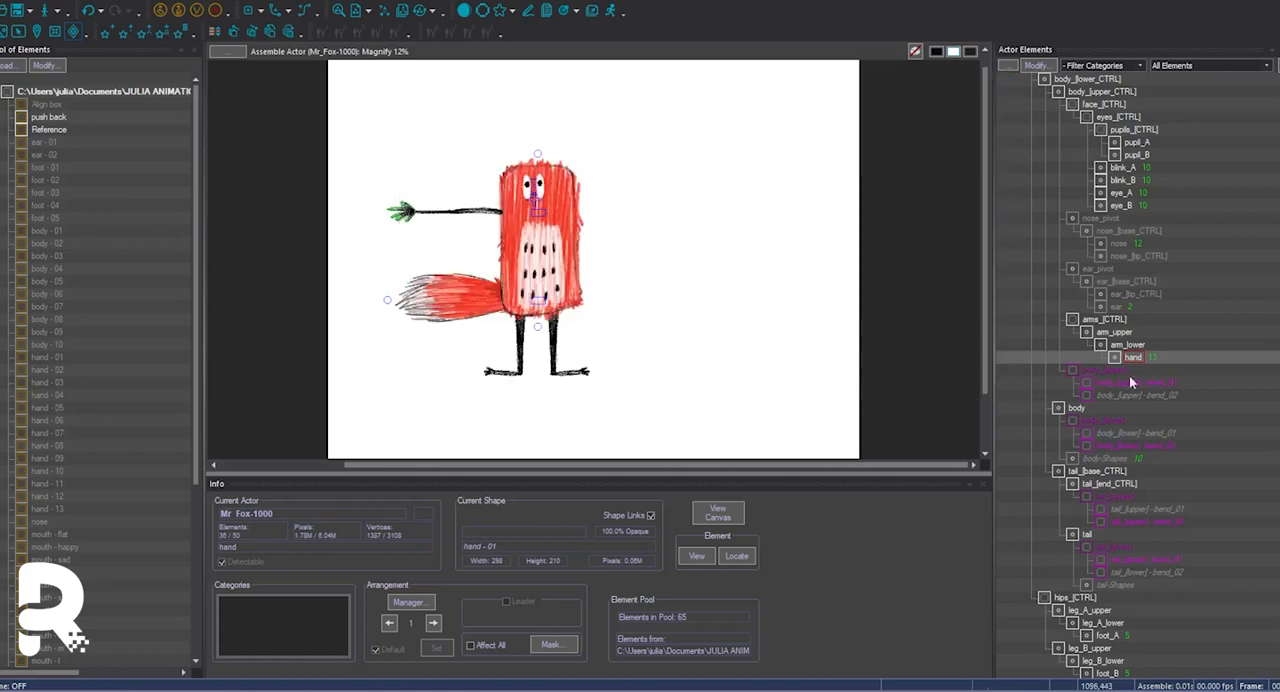
Rename the hand element as hand_A.
{"action": "key", "text": "Up"}
{"action": "key", "text": "Up"}
{"action": "key", "text": "Down"}
{"action": "key", "text": "Down"}
{"action": "right_click", "coordinate": [1114, 358]}
{"action": "left_click", "coordinate": [1143, 444]}
{"action": "left_click", "coordinate": [598, 334]}
{"action": "type", "text": "_A"}
{"action": "key", "text": "Return"}
Rename arm_lower as arm_A_lower and arm_upper as arm_A_upper.
{"action": "right_click", "coordinate": [1110, 347]}
{"action": "left_click", "coordinate": [1162, 437]}
{"action": "left_click", "coordinate": [521, 334]}
{"action": "type", "text": "_A"}
{"action": "key", "text": "Return"}
{"action": "right_click", "coordinate": [1125, 369]}
{"action": "left_click", "coordinate": [519, 334]}
{"action": "type", "text": "_A"}
{"action": "key", "text": "Return"}
Duplicate the arm_A_upper family, replacing _A with _B in the element names.
{"action": "left_click", "coordinate": [106, 1]}
{"action": "left_click", "coordinate": [135, 235]}
{"action": "left_click", "coordinate": [663, 445]}
{"action": "double_click", "coordinate": [576, 319]}
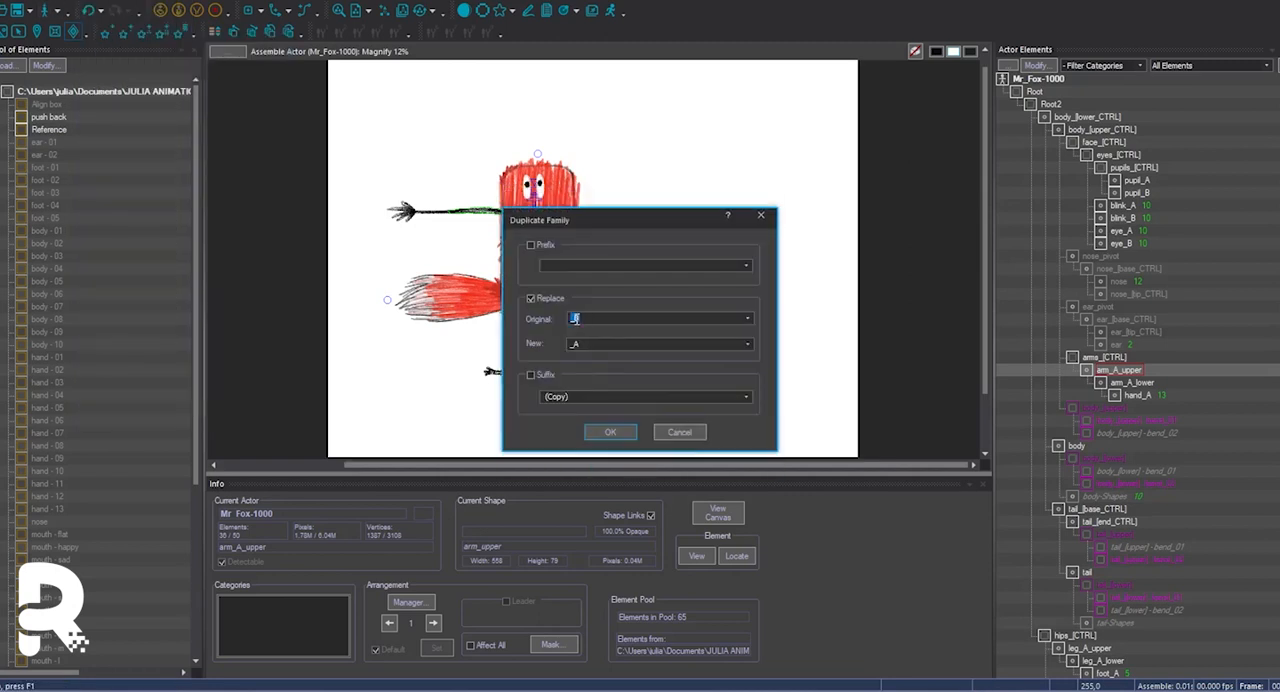
{"action": "type", "text": "_B"}
{"action": "left_click", "coordinate": [620, 436]}
Move the arm_B_upper family next to the nose in the actor display order and mirror the arm to the body's other side.
{"action": "key", "text": "w"}
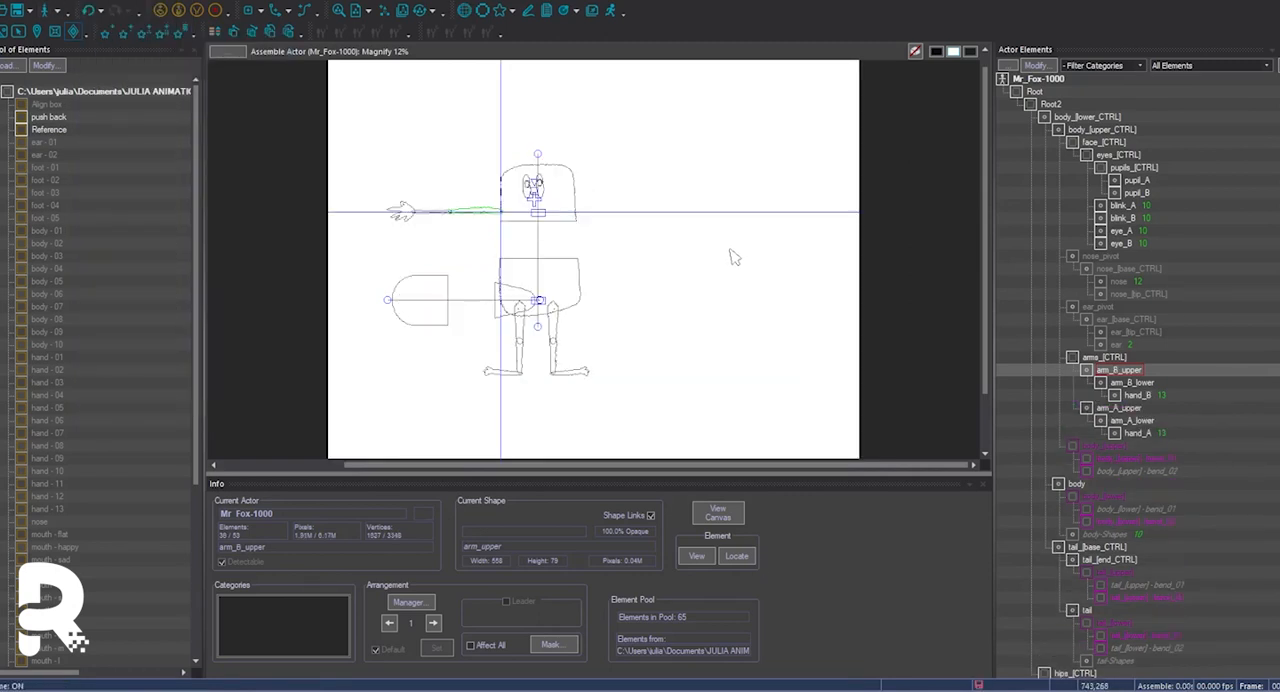
{"action": "key", "text": "w"}
{"action": "key", "text": "d"}
{"action": "left_click", "coordinate": [748, 121]}
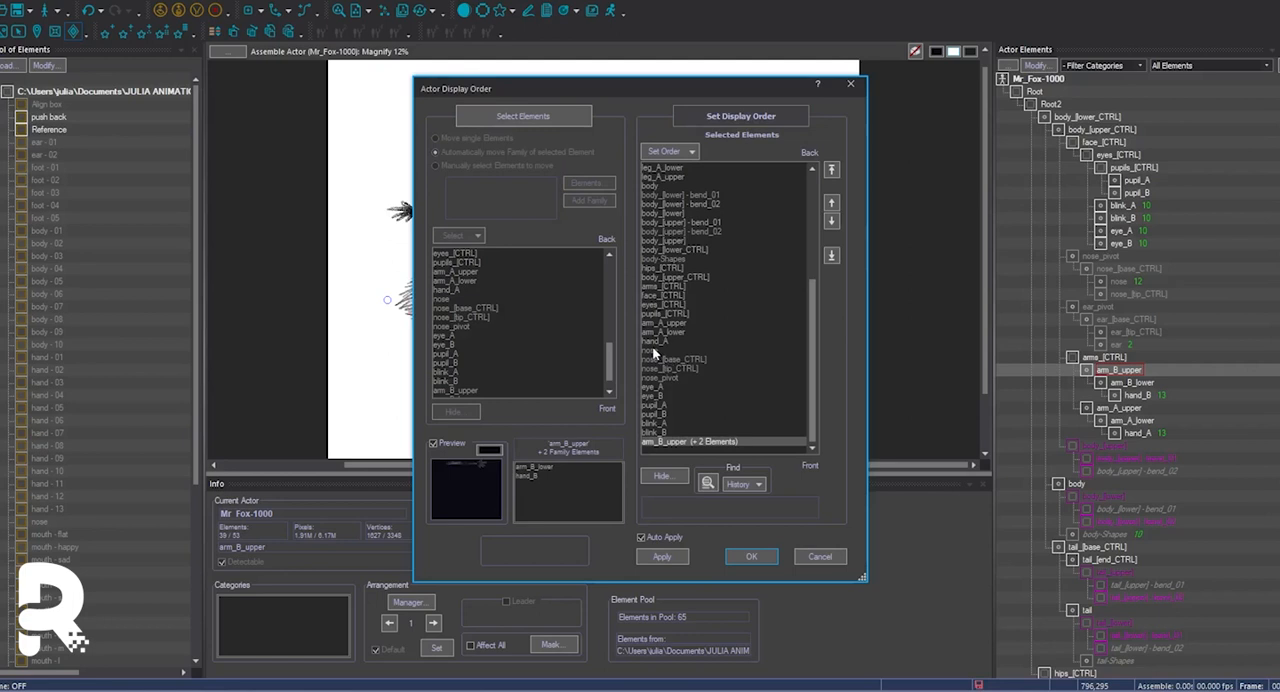
{"action": "left_click", "coordinate": [652, 349]}
{"action": "left_click", "coordinate": [751, 555]}
{"action": "scroll", "coordinate": [1220, 352], "scroll_direction": "down", "scroll_amount": 3}
{"action": "scroll", "coordinate": [1220, 352], "scroll_direction": "up", "scroll_amount": 3}
Parent nose_pivot to face_[CTRL] and reposition the anchor point of nose_[tip_CTRL].
{"action": "left_click_drag", "start_coordinate": [1100, 257], "coordinate": [1116, 165]}
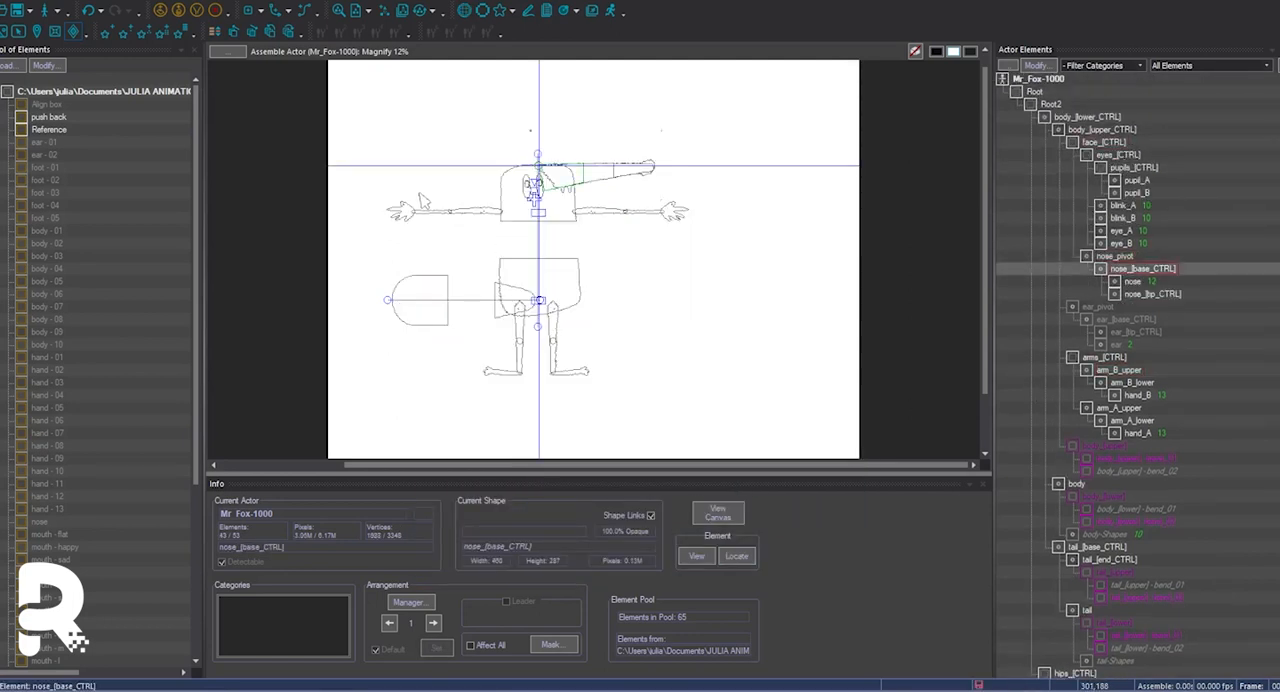
{"action": "key", "text": "Down"}
{"action": "key", "text": "Down"}
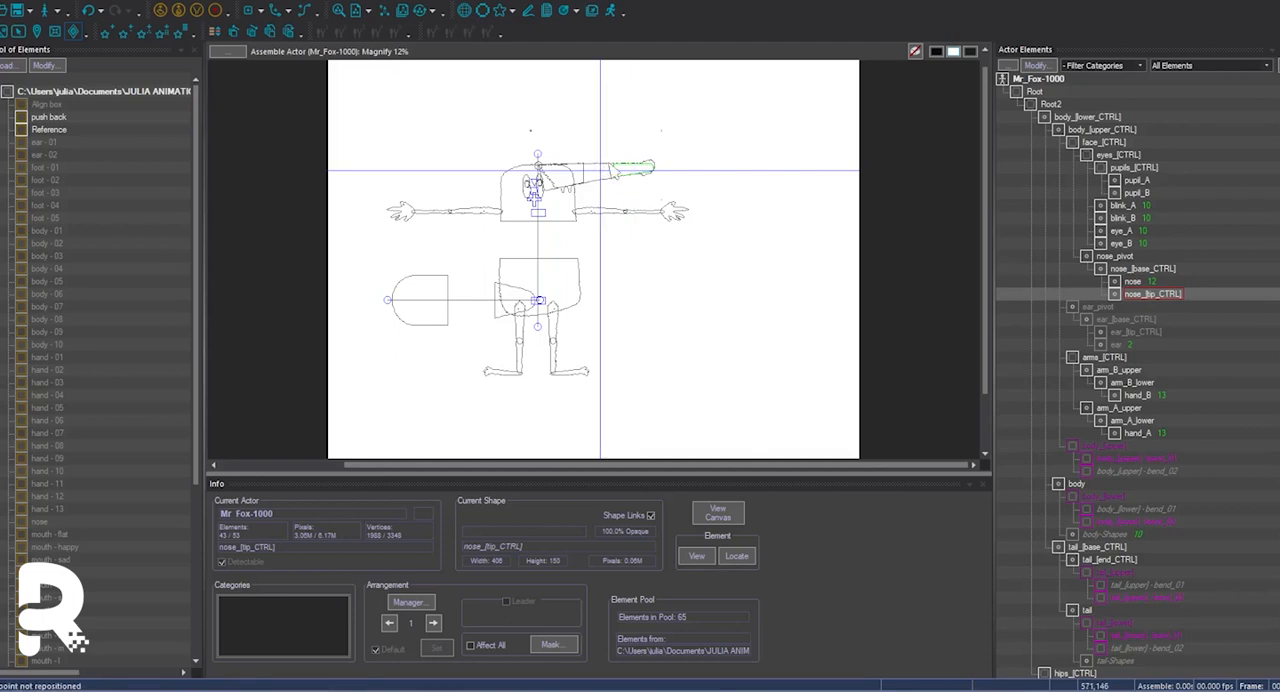
{"action": "key", "text": "a"}
{"action": "key", "text": "a"}
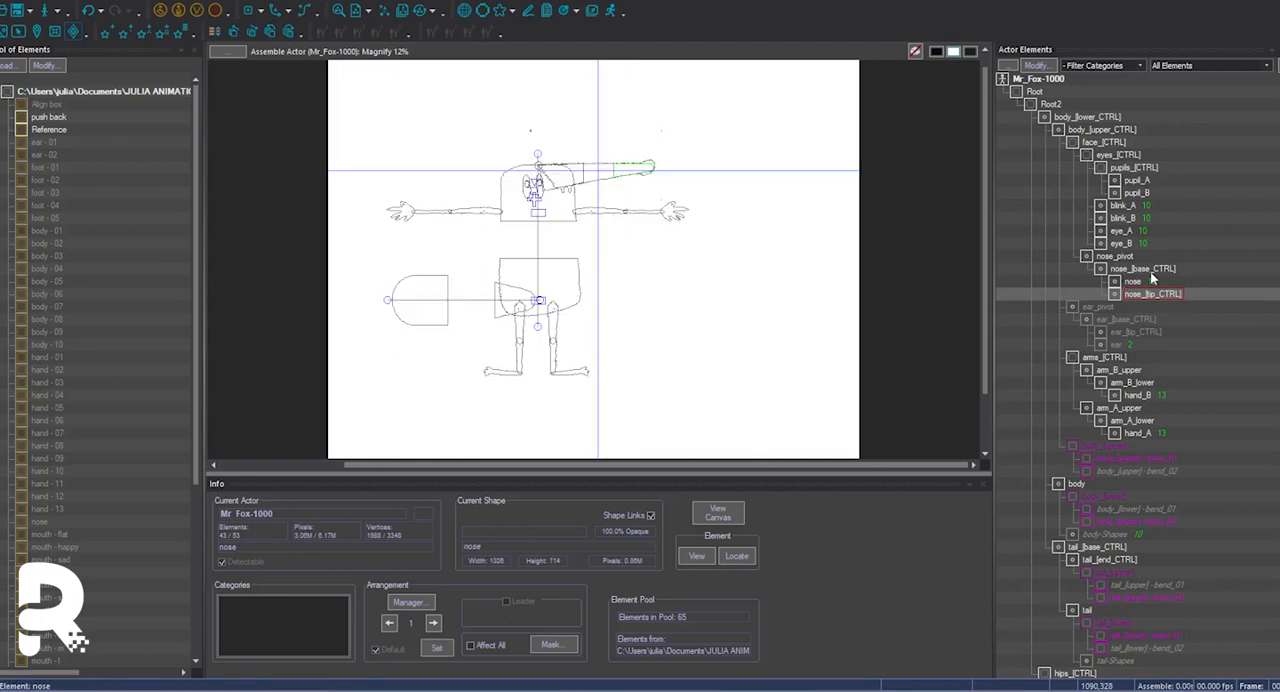
Delete nose_pivot and create an automatic horizontal limber on the nose element.
{"action": "key", "text": "Up"}
{"action": "key", "text": "Up"}
{"action": "key", "text": "Up"}
{"action": "key", "text": "Delete"}
{"action": "left_click", "coordinate": [1130, 270]}
{"action": "left_click", "coordinate": [90, 1]}
{"action": "mouse_move", "coordinate": [118, 26]}
{"action": "mouse_move", "coordinate": [240, 152]}
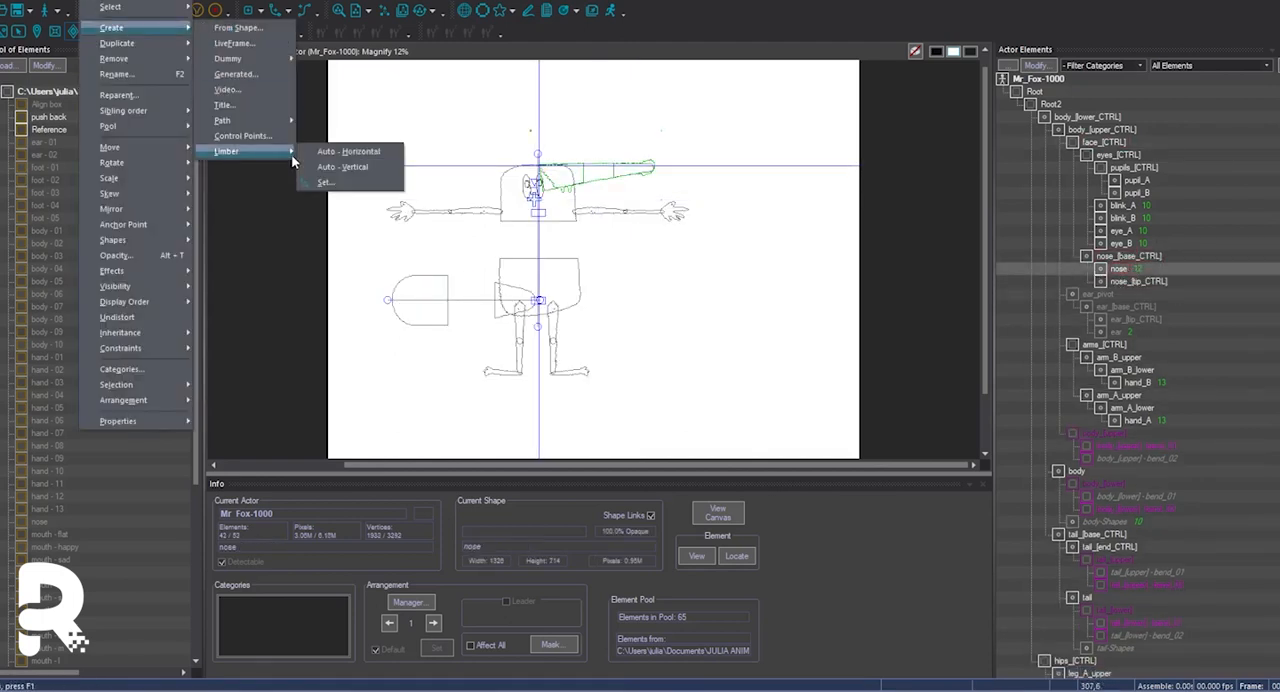
{"action": "left_click", "coordinate": [353, 154]}
Parent the nose-CP-End control point to nose_[tip_CTRL] and place nose below nose_[tip_CTRL] under nose_[base_CTRL].
{"action": "left_click", "coordinate": [1162, 282]}
{"action": "left_click", "coordinate": [1160, 306]}
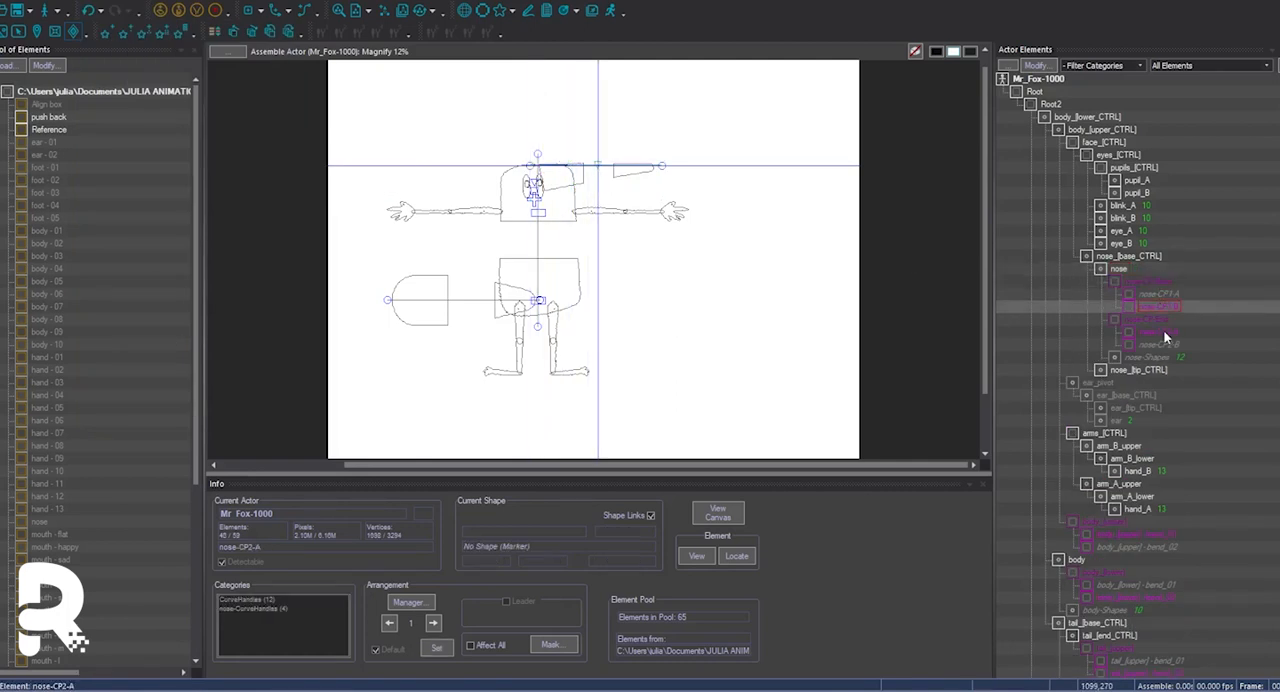
{"action": "left_click", "coordinate": [1147, 283]}
{"action": "left_click", "coordinate": [1139, 319]}
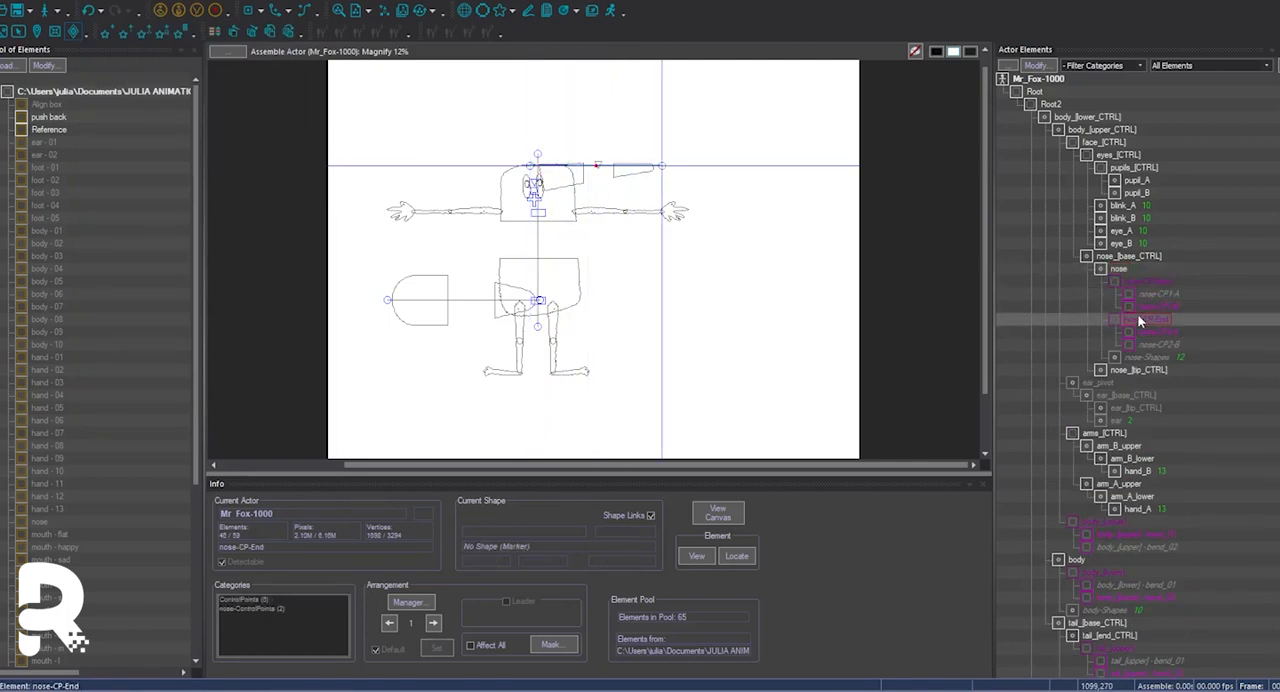
{"action": "left_click_drag", "start_coordinate": [1144, 319], "coordinate": [1138, 370]}
{"action": "left_click", "coordinate": [1136, 332]}
{"action": "left_click_drag", "start_coordinate": [1118, 270], "coordinate": [1124, 257]}
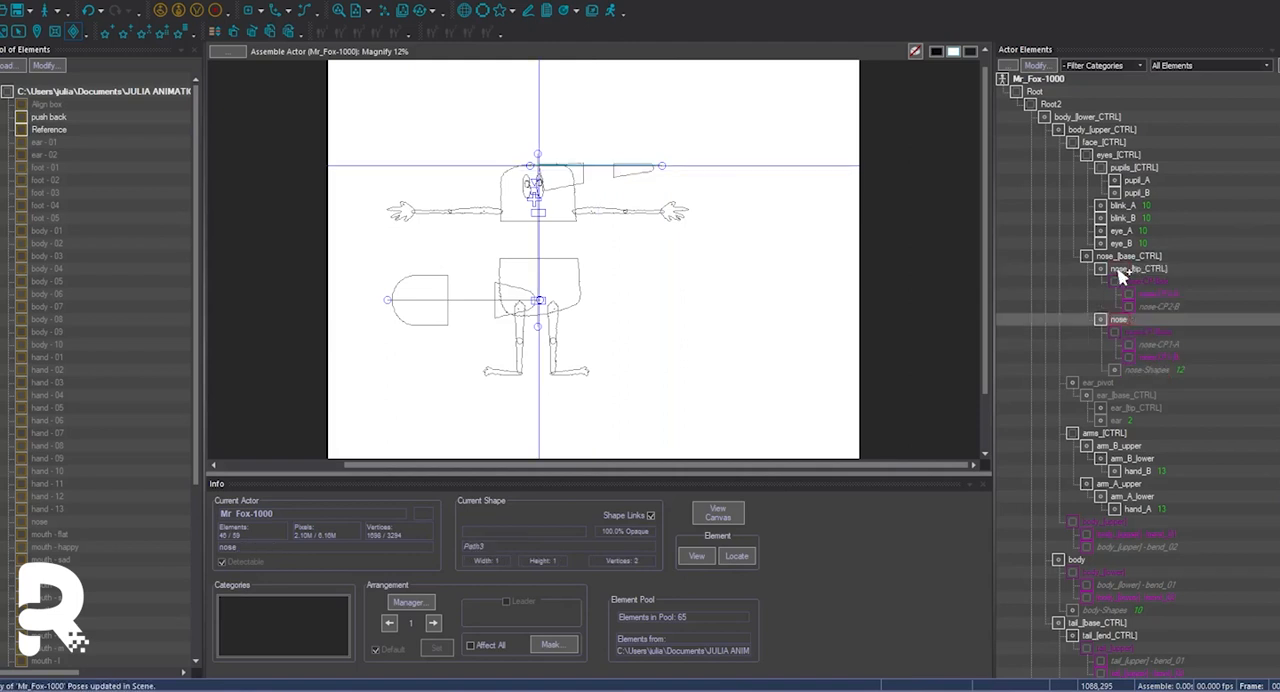
Copy the naming pattern of an existing bend element and rename nose-CP-End with the nose_[tip] prefix.
{"action": "scroll", "coordinate": [1118, 272], "scroll_direction": "down", "scroll_amount": 4}
{"action": "left_click", "coordinate": [1110, 355]}
{"action": "right_click", "coordinate": [1103, 371]}
{"action": "left_click", "coordinate": [1137, 448]}
{"action": "key", "text": "Escape"}
{"action": "scroll", "coordinate": [1135, 300], "scroll_direction": "up", "scroll_amount": 4}
{"action": "right_click", "coordinate": [1135, 280]}
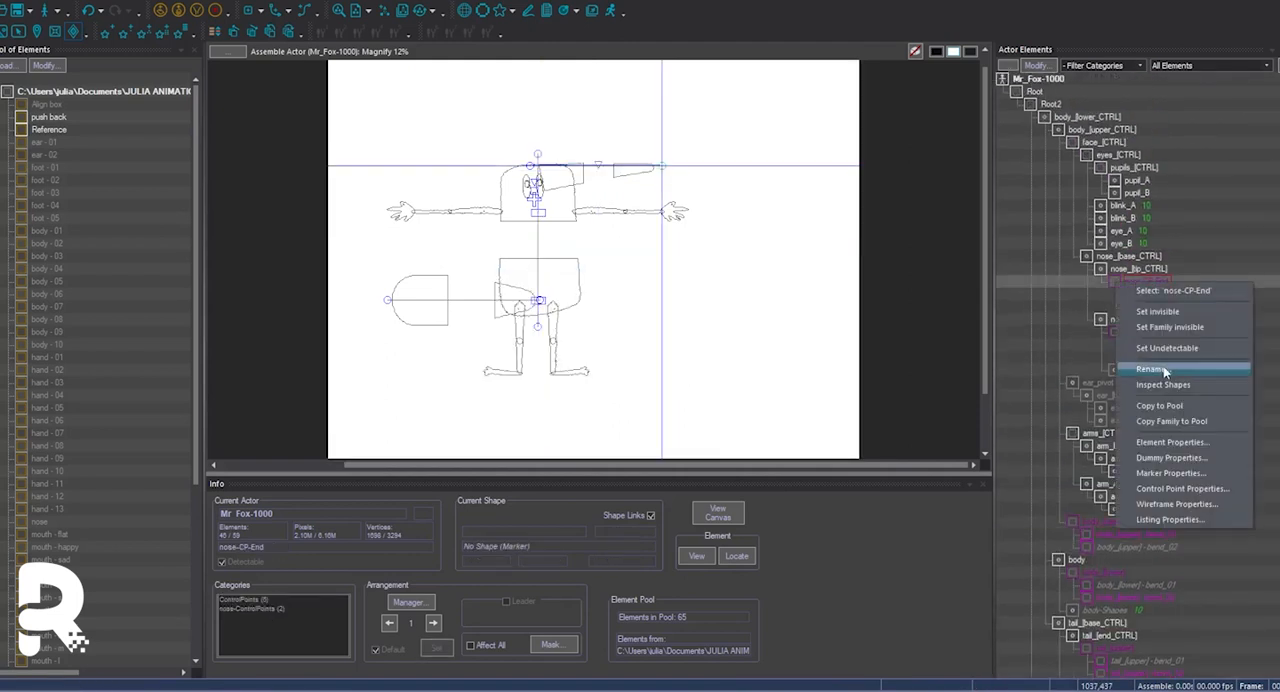
{"action": "left_click", "coordinate": [1095, 368]}
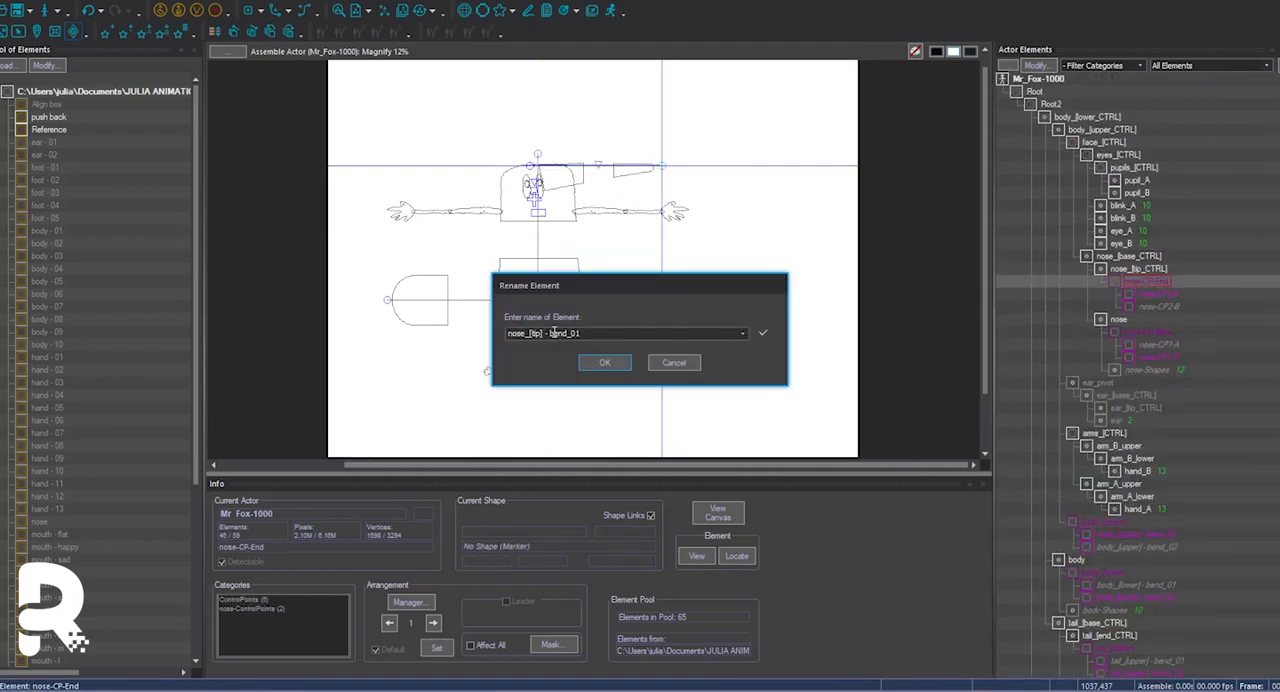
{"action": "left_click", "coordinate": [615, 366]}
Rename curve handles nose-CP2-A and nose-CP2-B as nose_[tip] - bend_01 and nose_[tip] - bend_02.
{"action": "right_click", "coordinate": [1132, 295]}
{"action": "left_click", "coordinate": [1177, 384]}
{"action": "type", "text": "nose_[tip] - bend_0"}
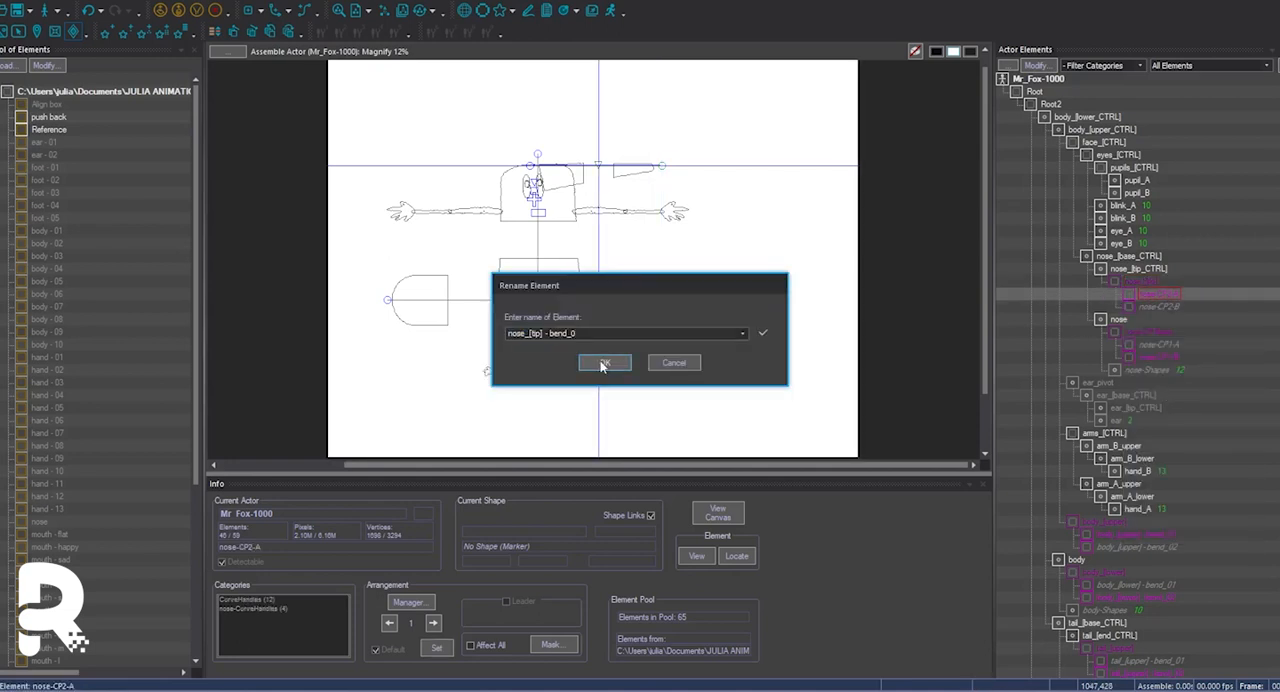
{"action": "left_click", "coordinate": [604, 364]}
{"action": "right_click", "coordinate": [1161, 307]}
{"action": "left_click", "coordinate": [1185, 394]}
{"action": "type", "text": "nose_[tip] - bend_0"}
{"action": "type", "text": "2"}
{"action": "key", "text": "Return"}
Rename curve handles nose-CP1-A and nose-CP1-B as nose_[base] - bend_01 and nose_[base] - bend_02.
{"action": "left_click", "coordinate": [1129, 332]}
{"action": "right_click", "coordinate": [1149, 345]}
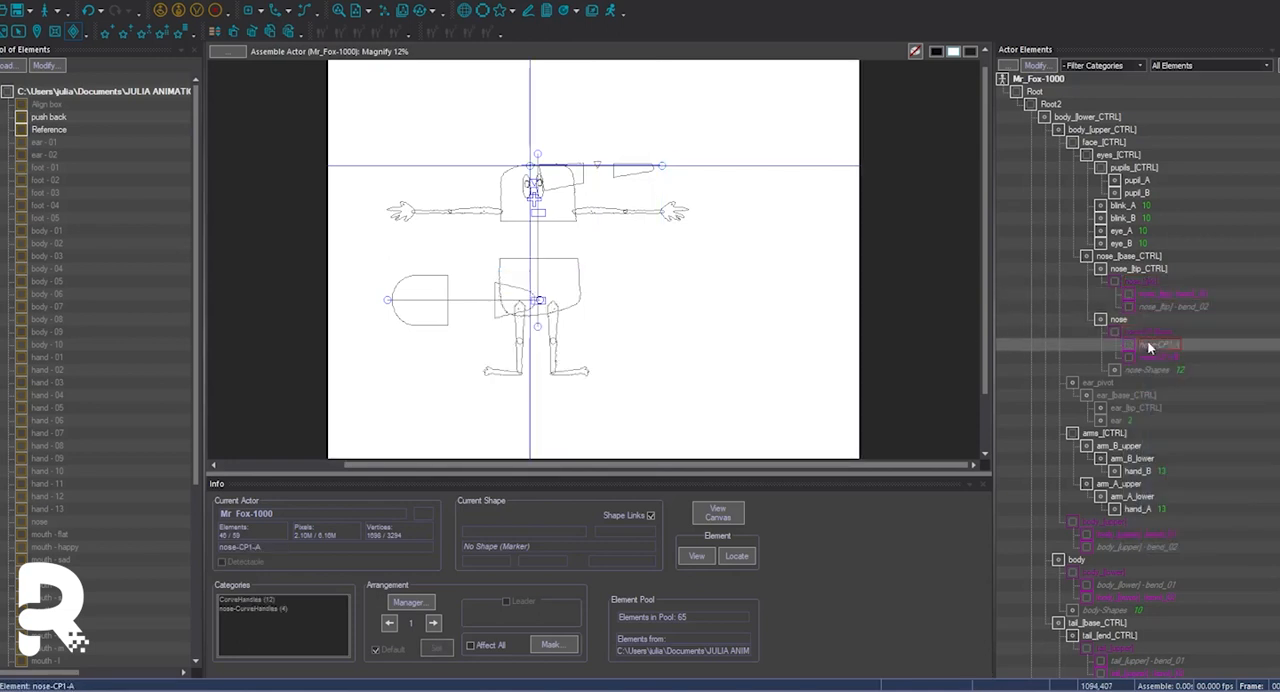
{"action": "left_click", "coordinate": [1175, 432]}
{"action": "type", "text": "nose_[tip] - bend_0"}
{"action": "left_click_drag", "start_coordinate": [518, 335], "coordinate": [504, 335]}
{"action": "key", "text": "ctrl+c"}
{"action": "left_click", "coordinate": [616, 367]}
{"action": "right_click", "coordinate": [1152, 356]}
{"action": "left_click", "coordinate": [1183, 443]}
{"action": "key", "text": "ctrl+v"}
{"action": "type", "text": "2"}
{"action": "left_click", "coordinate": [606, 364]}
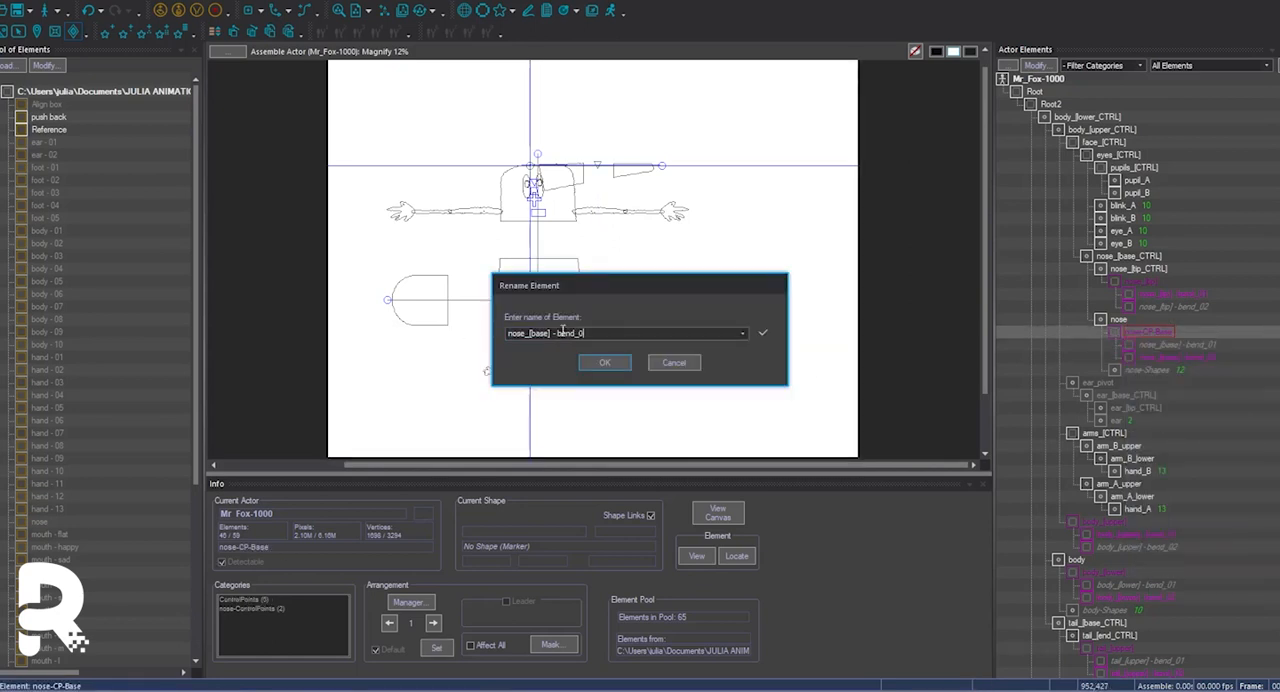
Rename nose-CP-Base as nose_[base] and set the opacity of nose_[base_CTRL] and nose_[tip_CTRL] to 0.
{"action": "left_click", "coordinate": [613, 367]}
{"action": "key", "text": "w"}
{"action": "double_click", "coordinate": [1130, 257]}
{"action": "left_click_drag", "start_coordinate": [606, 404], "coordinate": [568, 402]}
{"action": "left_click", "coordinate": [657, 436]}
{"action": "left_click", "coordinate": [1146, 272]}
{"action": "double_click", "coordinate": [1146, 272]}
{"action": "type", "text": "0"}
{"action": "left_click", "coordinate": [660, 438]}
Test the nose bend by moving nose_[tip_CTRL] on the canvas, and undo the move.
{"action": "left_click_drag", "start_coordinate": [610, 176], "coordinate": [688, 217]}
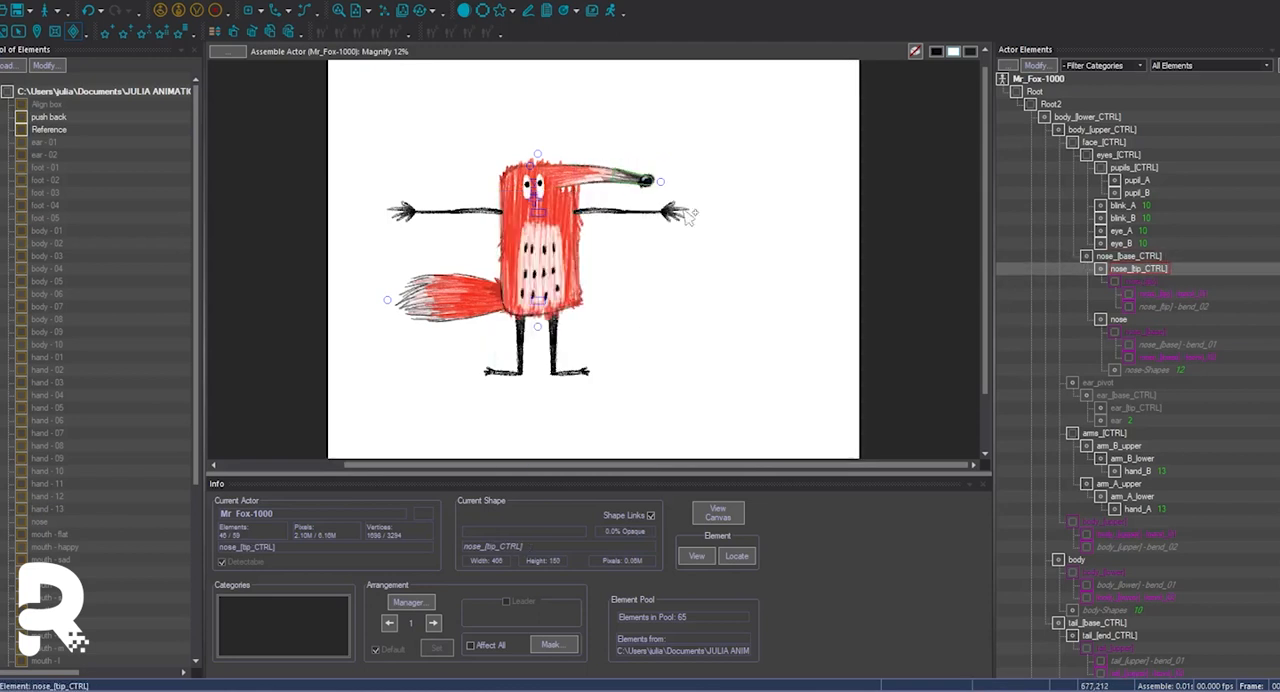
{"action": "key", "text": "ctrl+z"}
Add 11 shapes to the nose_[base_CTRL] element.
{"action": "left_click", "coordinate": [1130, 257]}
{"action": "key", "text": "s"}
{"action": "left_click", "coordinate": [614, 329]}
{"action": "left_click", "coordinate": [600, 400]}
{"action": "type", "text": "11"}
{"action": "left_click", "coordinate": [633, 137]}
{"action": "left_click", "coordinate": [955, 376]}
Link the shapes of nose_[base_CTRL] with those of nose-Shapes.
{"action": "left_click", "coordinate": [70, 1]}
{"action": "mouse_move", "coordinate": [100, 352]}
{"action": "left_click", "coordinate": [214, 354]}
{"action": "scroll", "coordinate": [589, 360], "scroll_direction": "down", "scroll_amount": 2}
{"action": "left_click", "coordinate": [570, 279]}
{"action": "left_click", "coordinate": [779, 444]}
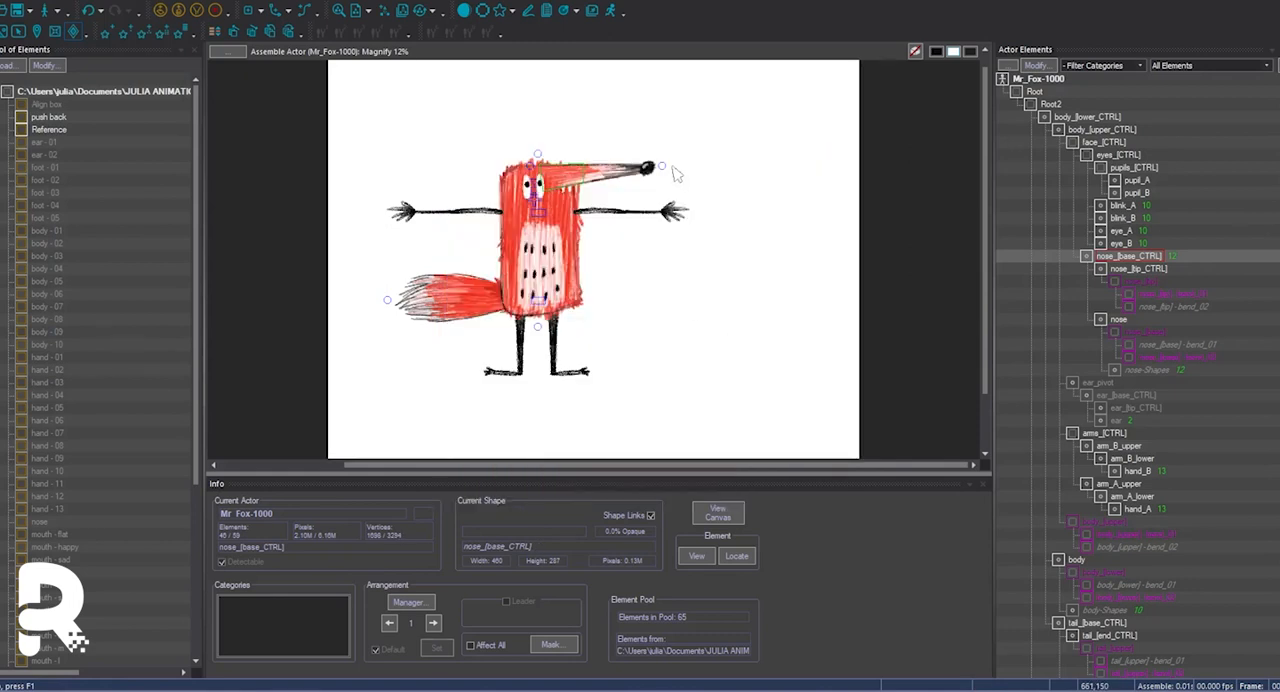
Add 9 shapes to the body_[lower_CTRL] element.
{"action": "scroll", "coordinate": [1101, 442], "scroll_direction": "down", "scroll_amount": 4}
{"action": "left_click", "coordinate": [1077, 404]}
{"action": "scroll", "coordinate": [1093, 278], "scroll_direction": "up", "scroll_amount": 4}
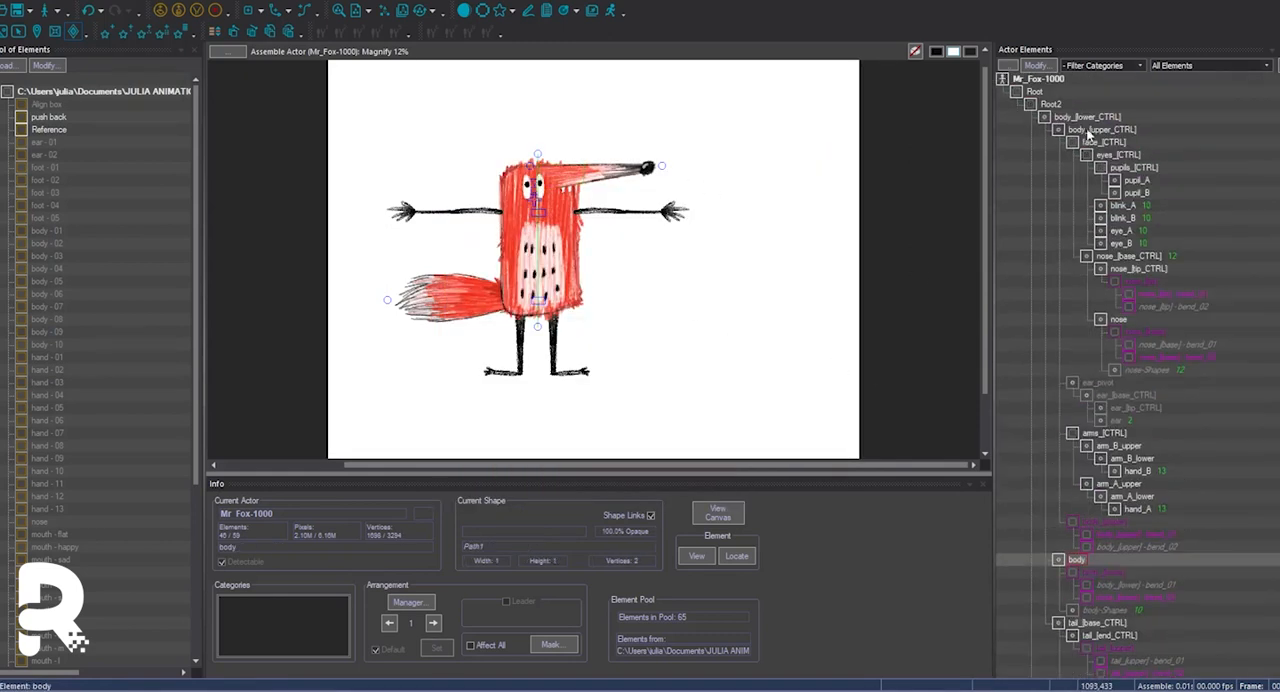
{"action": "left_click", "coordinate": [1087, 119]}
{"action": "scroll", "coordinate": [1101, 368], "scroll_direction": "down", "scroll_amount": 2}
{"action": "key", "text": "s"}
{"action": "left_click", "coordinate": [598, 329]}
{"action": "left_click", "coordinate": [600, 400]}
{"action": "type", "text": "9"}
{"action": "left_click", "coordinate": [630, 139]}
{"action": "left_click", "coordinate": [955, 376]}
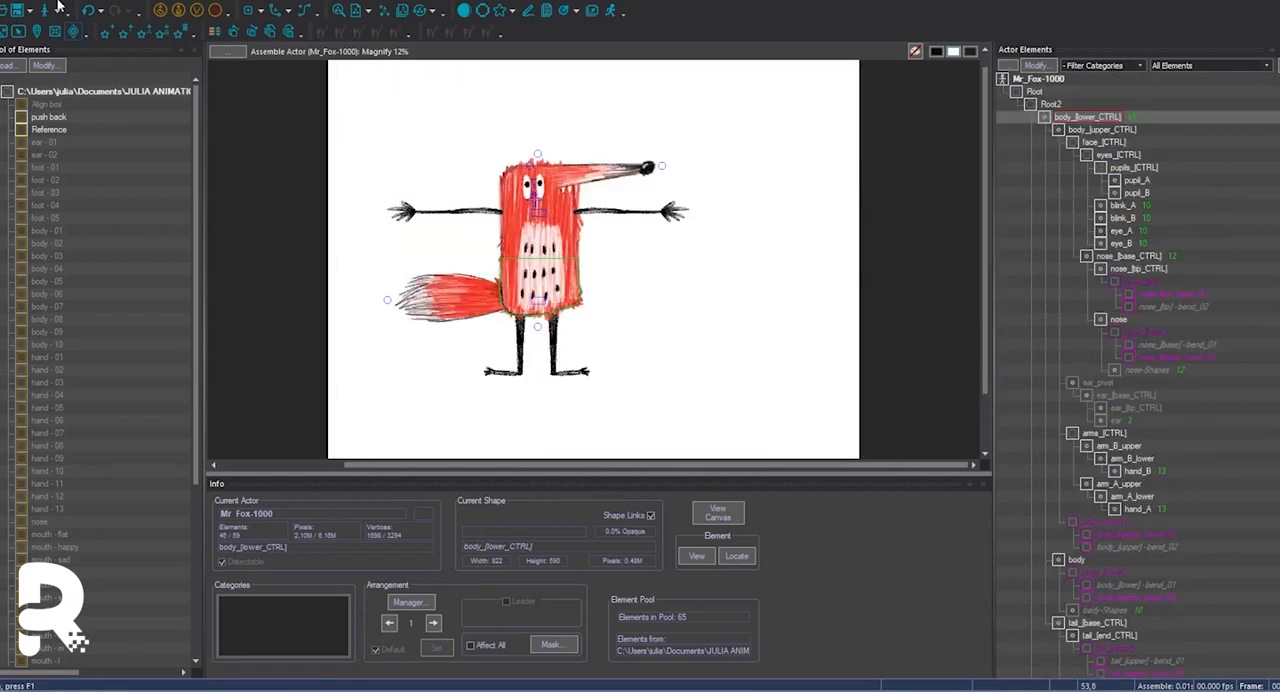
Link the shapes of body_[lower_CTRL] with those of body-Shapes.
{"action": "left_click", "coordinate": [62, 2]}
{"action": "left_click", "coordinate": [240, 352]}
{"action": "scroll", "coordinate": [595, 318], "scroll_direction": "down", "scroll_amount": 7}
{"action": "left_click", "coordinate": [560, 417]}
{"action": "left_click", "coordinate": [782, 441]}
{"action": "scroll", "coordinate": [800, 320], "scroll_direction": "down", "scroll_amount": 1}
{"action": "scroll", "coordinate": [800, 303], "scroll_direction": "up", "scroll_amount": 1}
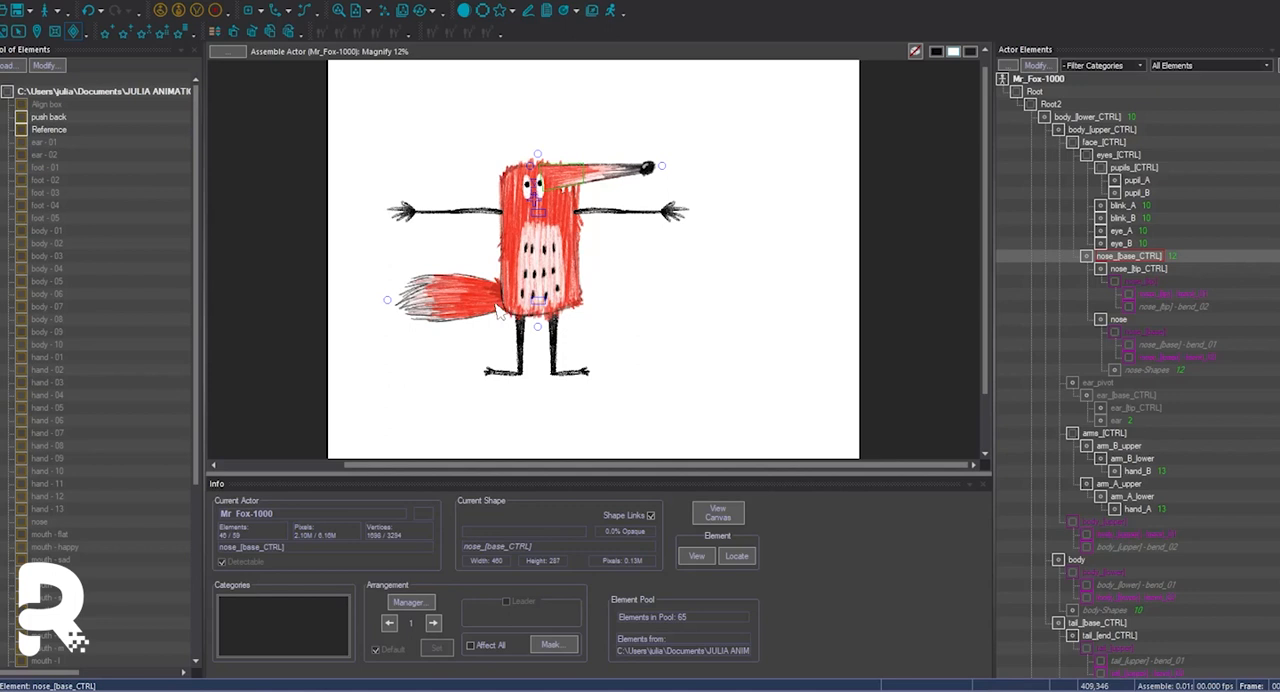
Make the hidden ear_pivot element and its family visible.
{"action": "scroll", "coordinate": [1100, 440], "scroll_direction": "down", "scroll_amount": 4}
{"action": "left_click", "coordinate": [1095, 362]}
{"action": "right_click", "coordinate": [1094, 361]}
{"action": "left_click", "coordinate": [1118, 553]}
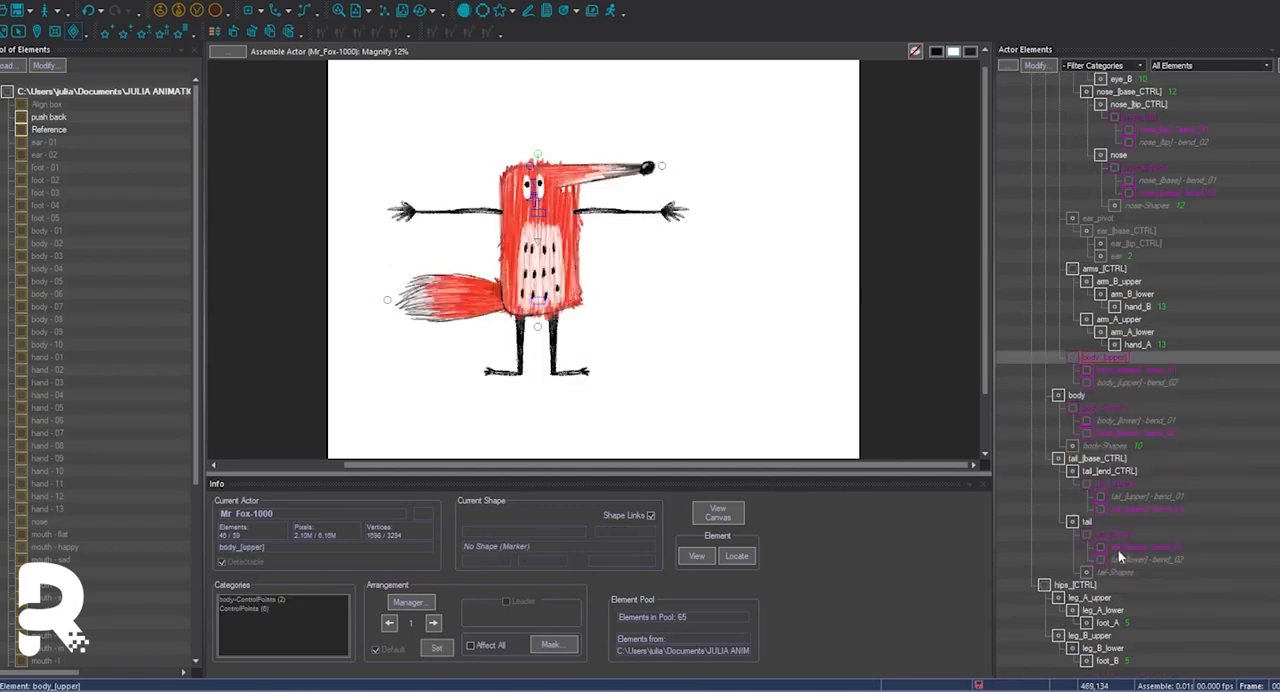
{"action": "left_click", "coordinate": [773, 434]}
{"action": "key", "text": "w"}
{"action": "scroll", "coordinate": [1130, 370], "scroll_direction": "up", "scroll_amount": 3}
{"action": "left_click", "coordinate": [1130, 357]}
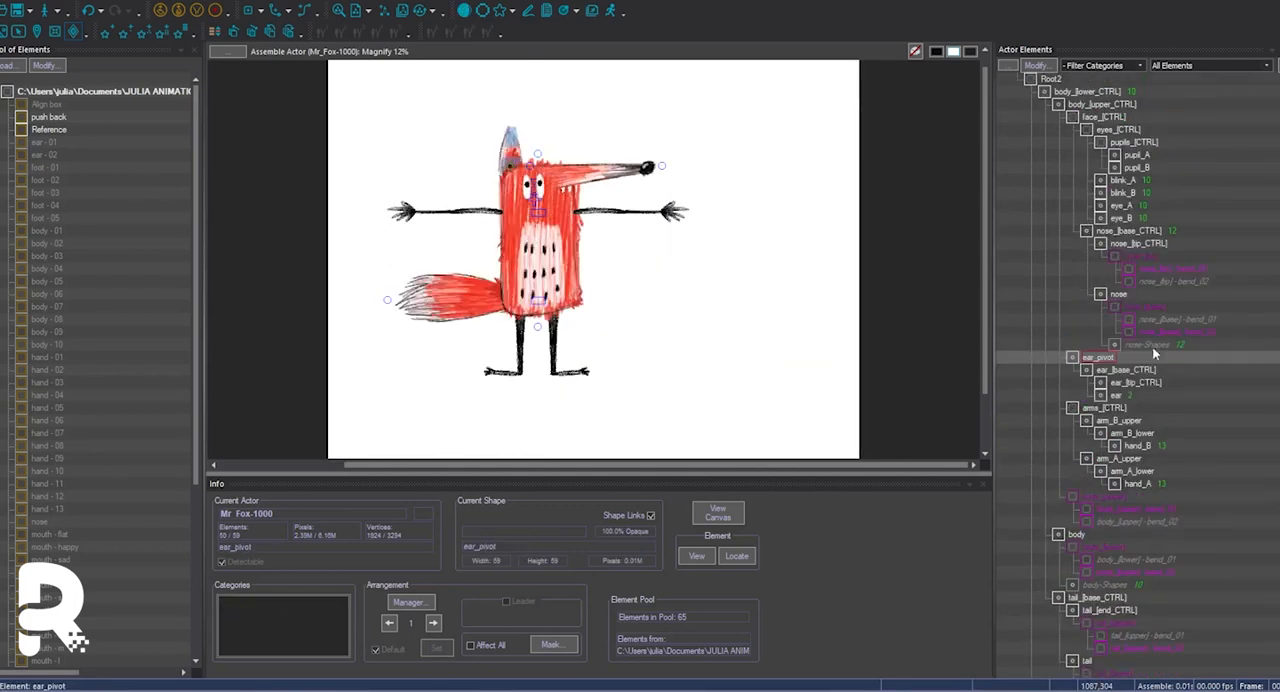
Remove the ear_pivot element and keep ear_[base_CTRL] directly under body_[upper_CTRL].
{"action": "left_click", "coordinate": [521, 160]}
{"action": "left_click", "coordinate": [1118, 332]}
{"action": "left_click", "coordinate": [1099, 345]}
{"action": "key", "text": "Delete"}
Add a vertical limber to the ear element.
{"action": "left_click", "coordinate": [1102, 384]}
{"action": "key", "text": "w"}
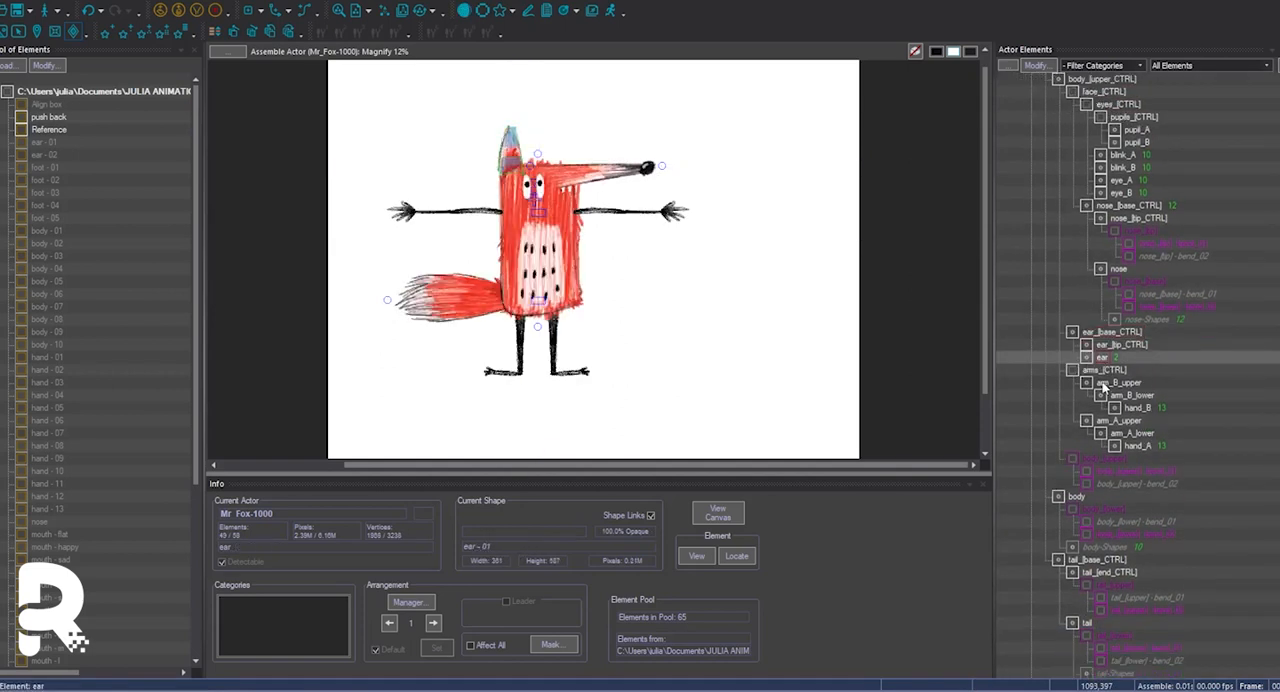
{"action": "left_click", "coordinate": [92, 1]}
{"action": "mouse_move", "coordinate": [112, 26]}
{"action": "mouse_move", "coordinate": [230, 152]}
{"action": "left_click", "coordinate": [332, 164]}
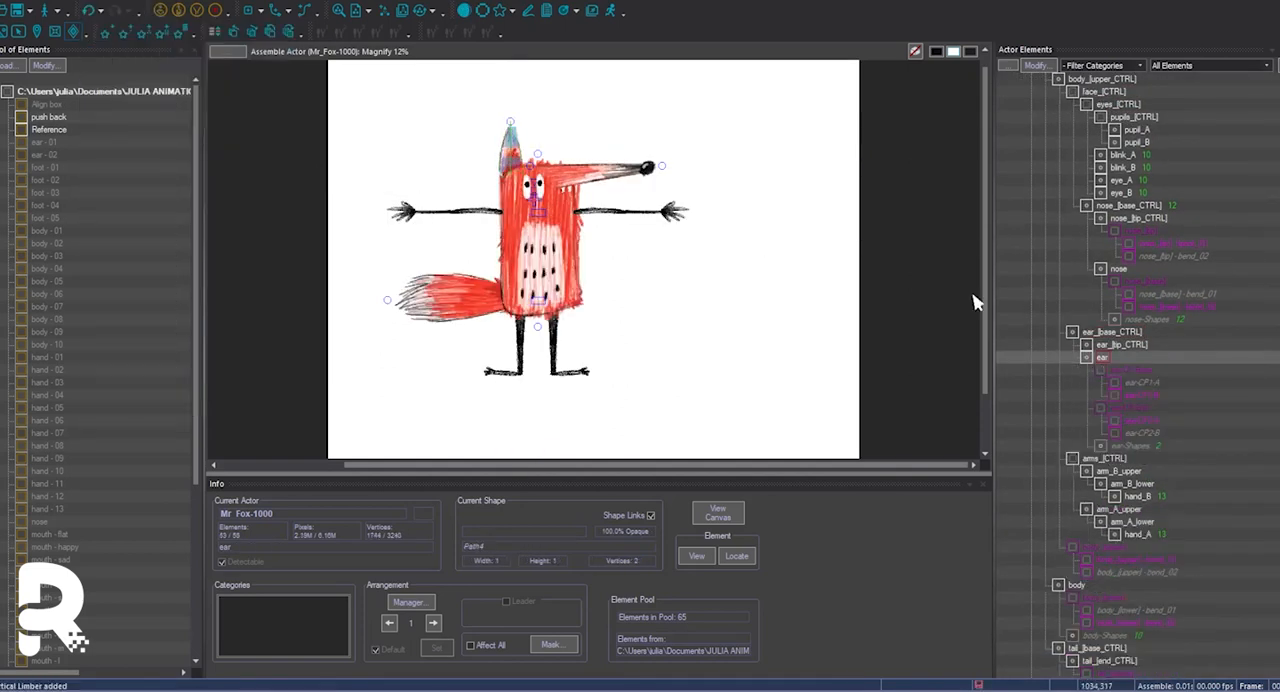
Rename curve handles ear-CP2-A and ear-CP2-B as ear_[tip] - bend_01 and ear_[tip] - bend_02.
{"action": "left_click", "coordinate": [1129, 381]}
{"action": "left_click", "coordinate": [1127, 371]}
{"action": "left_click", "coordinate": [1134, 382]}
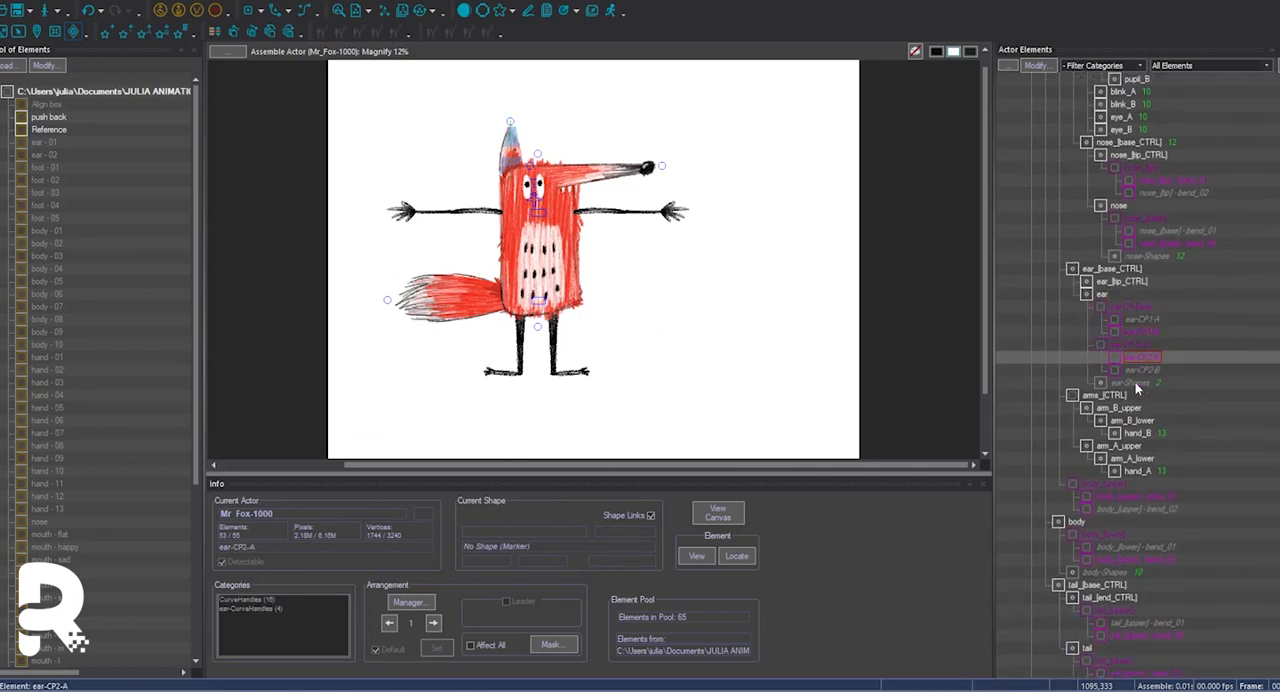
{"action": "double_click", "coordinate": [1137, 362]}
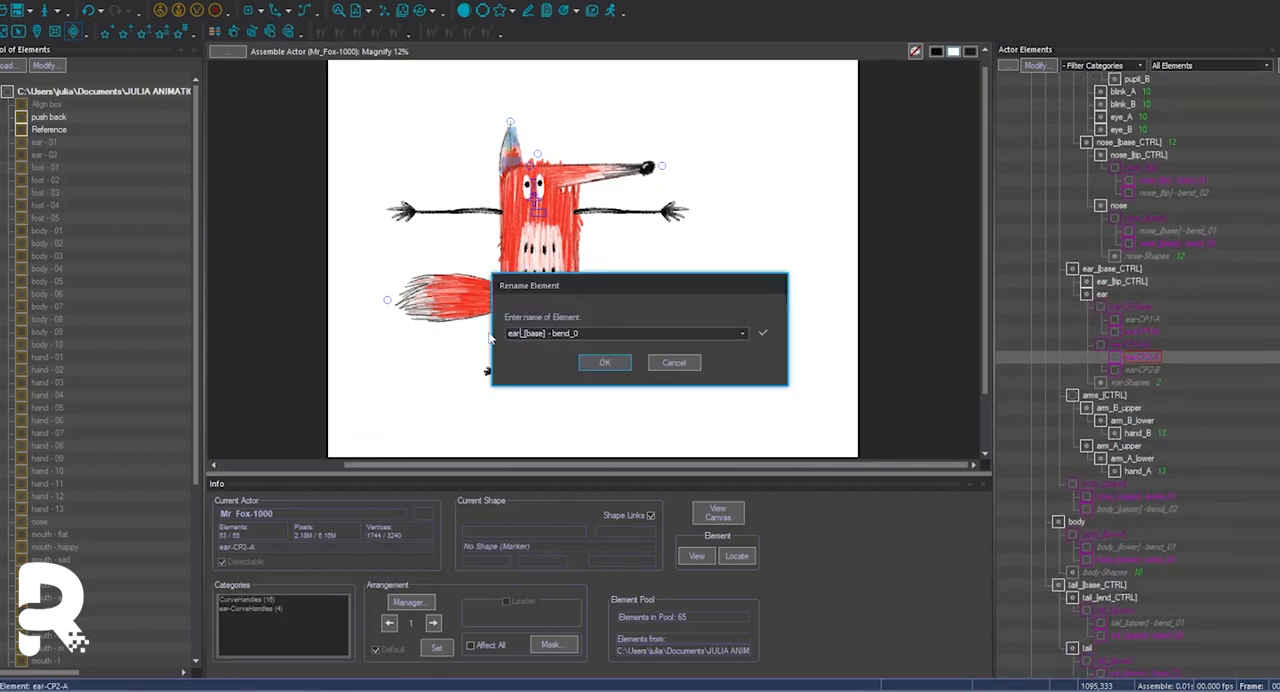
{"action": "left_click", "coordinate": [606, 365]}
{"action": "left_click", "coordinate": [1134, 369]}
{"action": "double_click", "coordinate": [1134, 361]}
{"action": "key", "text": "ctrl+v"}
{"action": "type", "text": "2"}
{"action": "left_click", "coordinate": [607, 366]}
Rename the ear limber's end control point as ear_[tip].
{"action": "left_click", "coordinate": [1140, 347]}
{"action": "left_click", "coordinate": [1140, 347]}
{"action": "right_click", "coordinate": [1116, 357]}
{"action": "left_click", "coordinate": [1143, 443]}
{"action": "key", "text": "ctrl+v"}
{"action": "key", "text": "BackSpace"}
{"action": "key", "text": "BackSpace"}
{"action": "key", "text": "BackSpace"}
{"action": "key", "text": "BackSpace"}
{"action": "key", "text": "BackSpace"}
{"action": "key", "text": "BackSpace"}
{"action": "key", "text": "BackSpace"}
{"action": "key", "text": "BackSpace"}
{"action": "key", "text": "BackSpace"}
{"action": "left_click", "coordinate": [605, 363]}
Rename curve handles ear-CP1-A and ear-CP1-B as ear_[base] - bend_01 and ear_[base] - bend_02.
{"action": "right_click", "coordinate": [1144, 332]}
{"action": "left_click", "coordinate": [1164, 457]}
{"action": "key", "text": "ctrl+v"}
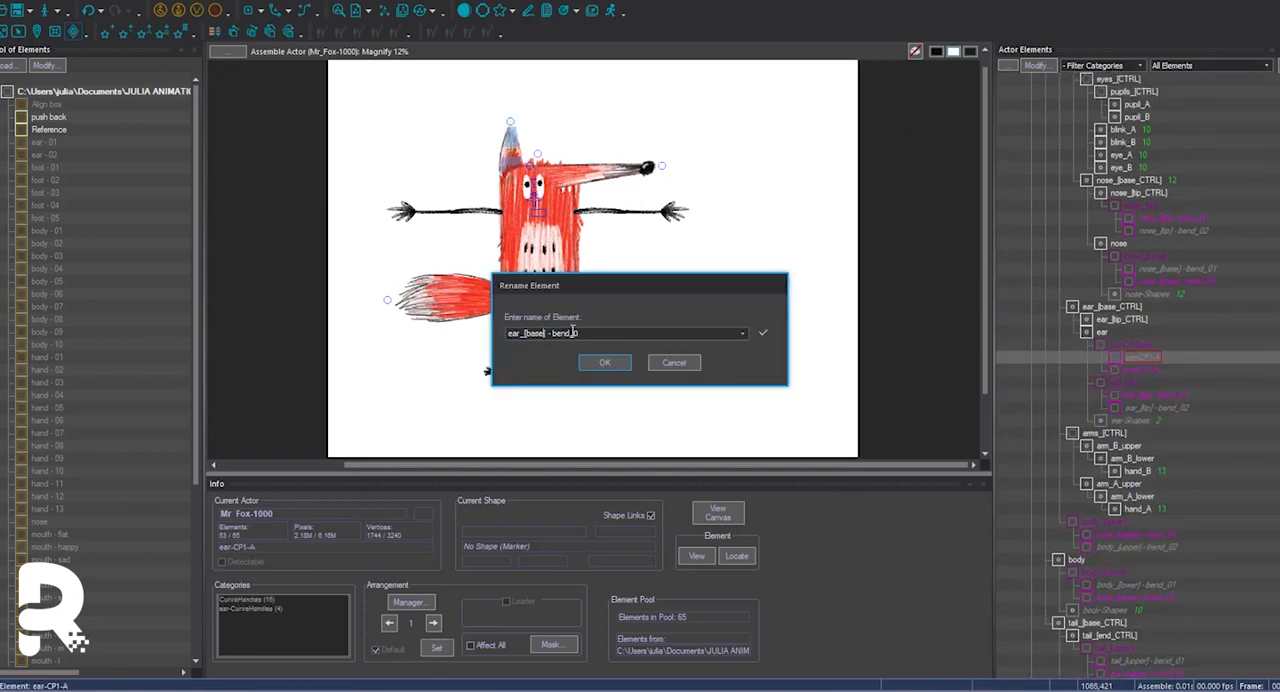
{"action": "left_click", "coordinate": [604, 366]}
{"action": "right_click", "coordinate": [1130, 358]}
{"action": "left_click", "coordinate": [1169, 448]}
{"action": "left_click", "coordinate": [606, 364]}
Rename the ear limber's base control point as ear_[base].
{"action": "right_click", "coordinate": [1124, 357]}
{"action": "left_click", "coordinate": [1171, 449]}
{"action": "key", "text": "ctrl+v"}
{"action": "key", "text": "BackSpace"}
{"action": "key", "text": "BackSpace"}
{"action": "key", "text": "BackSpace"}
{"action": "key", "text": "BackSpace"}
{"action": "key", "text": "BackSpace"}
{"action": "key", "text": "BackSpace"}
{"action": "key", "text": "BackSpace"}
{"action": "key", "text": "BackSpace"}
{"action": "key", "text": "BackSpace"}
{"action": "left_click", "coordinate": [606, 363]}
Parent ear_[tip] to ear_[tip_CTRL] and place ear below ear_[tip_CTRL] under ear_[base_CTRL].
{"action": "scroll", "coordinate": [1130, 357], "scroll_direction": "down", "scroll_amount": 1}
{"action": "left_click", "coordinate": [1124, 357]}
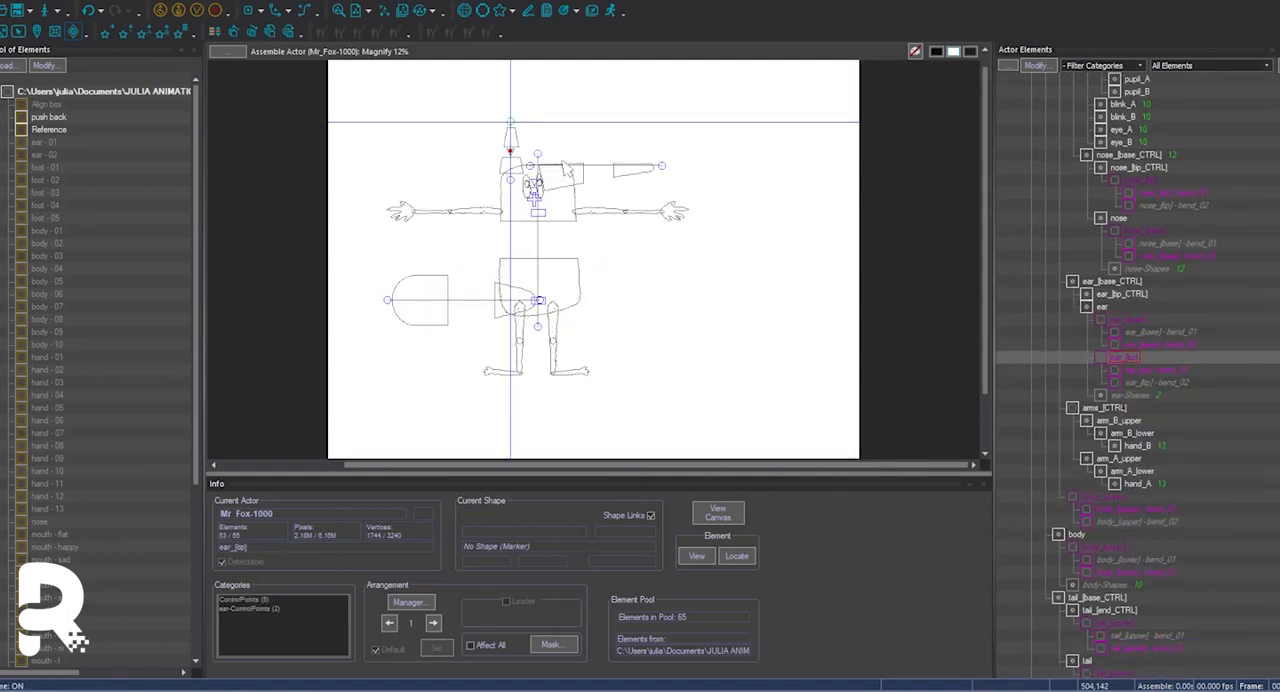
{"action": "scroll", "coordinate": [1133, 316], "scroll_direction": "up", "scroll_amount": 2}
{"action": "left_click", "coordinate": [1118, 358]}
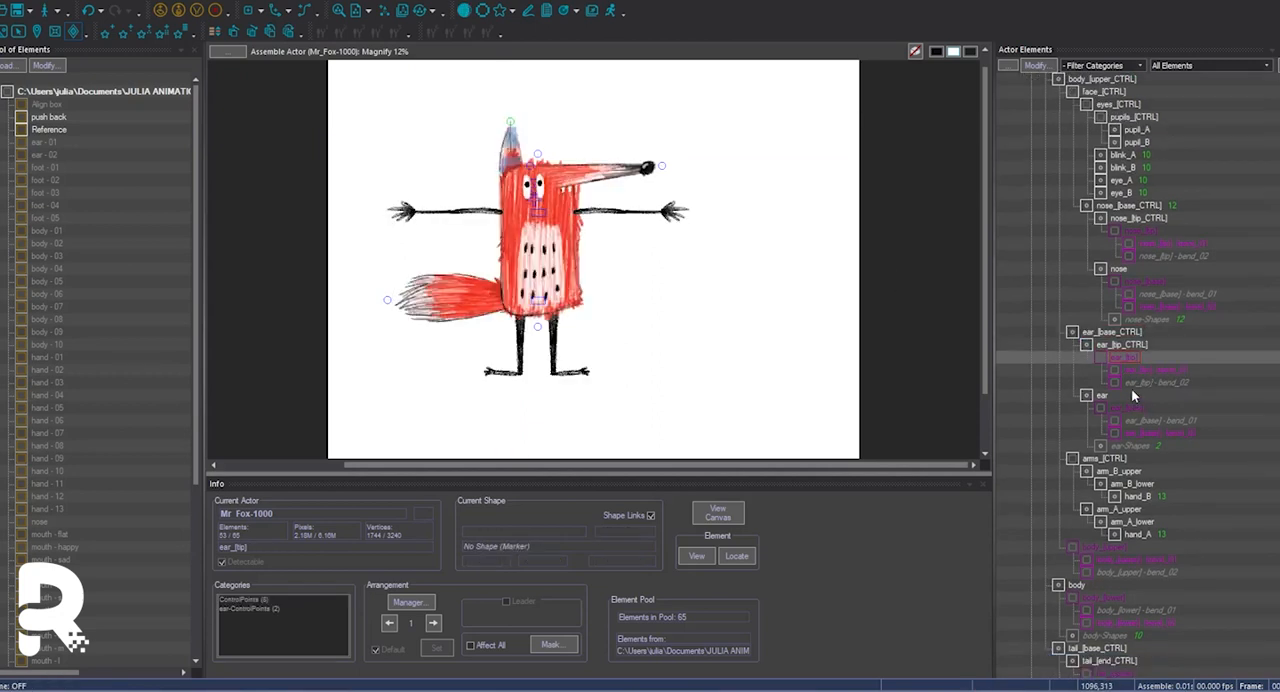
Set the opacity of ear_[tip_CTRL] and ear_[base_CTRL] to 0.
{"action": "double_click", "coordinate": [616, 211]}
{"action": "left_click_drag", "start_coordinate": [608, 404], "coordinate": [580, 405]}
{"action": "type", "text": "0"}
{"action": "key", "text": "Return"}
{"action": "left_click", "coordinate": [1122, 370]}
{"action": "double_click", "coordinate": [501, 263]}
{"action": "key", "text": "Return"}
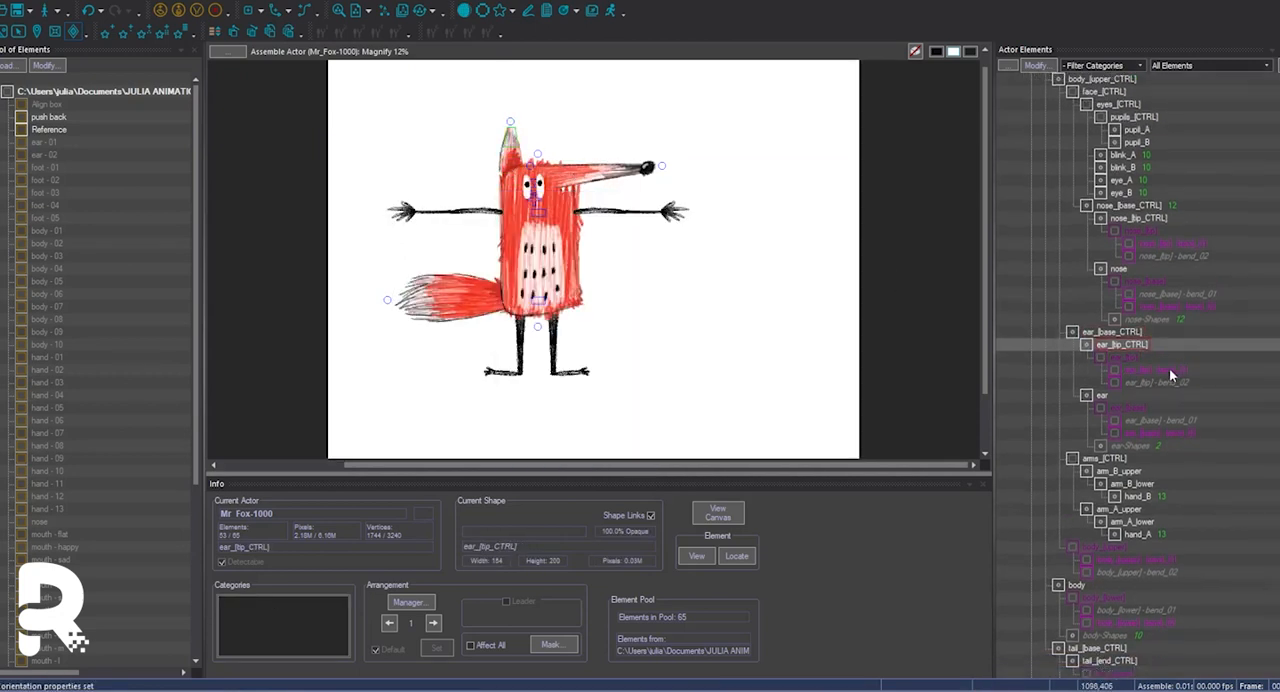
Rename the two ear controls as ear_A_[base_CTRL] and ear_A_[tip_CTRL].
{"action": "left_click", "coordinate": [1114, 333]}
{"action": "right_click", "coordinate": [1109, 359]}
{"action": "left_click", "coordinate": [1128, 444]}
{"action": "left_click", "coordinate": [525, 333]}
{"action": "left_click", "coordinate": [604, 363]}
{"action": "right_click", "coordinate": [1115, 371]}
{"action": "left_click", "coordinate": [1134, 456]}
{"action": "left_click", "coordinate": [527, 332]}
{"action": "type", "text": "A_"}
{"action": "left_click", "coordinate": [604, 363]}
{"action": "right_click", "coordinate": [1131, 371]}
{"action": "left_click", "coordinate": [1150, 457]}
{"action": "left_click", "coordinate": [680, 364]}
Replace ear with ear_A in the names of all remaining ear elements below the two ear_A controls.
{"action": "left_click", "coordinate": [1038, 66]}
{"action": "scroll", "coordinate": [503, 283], "scroll_direction": "down", "scroll_amount": 6}
{"action": "left_click", "coordinate": [497, 281]}
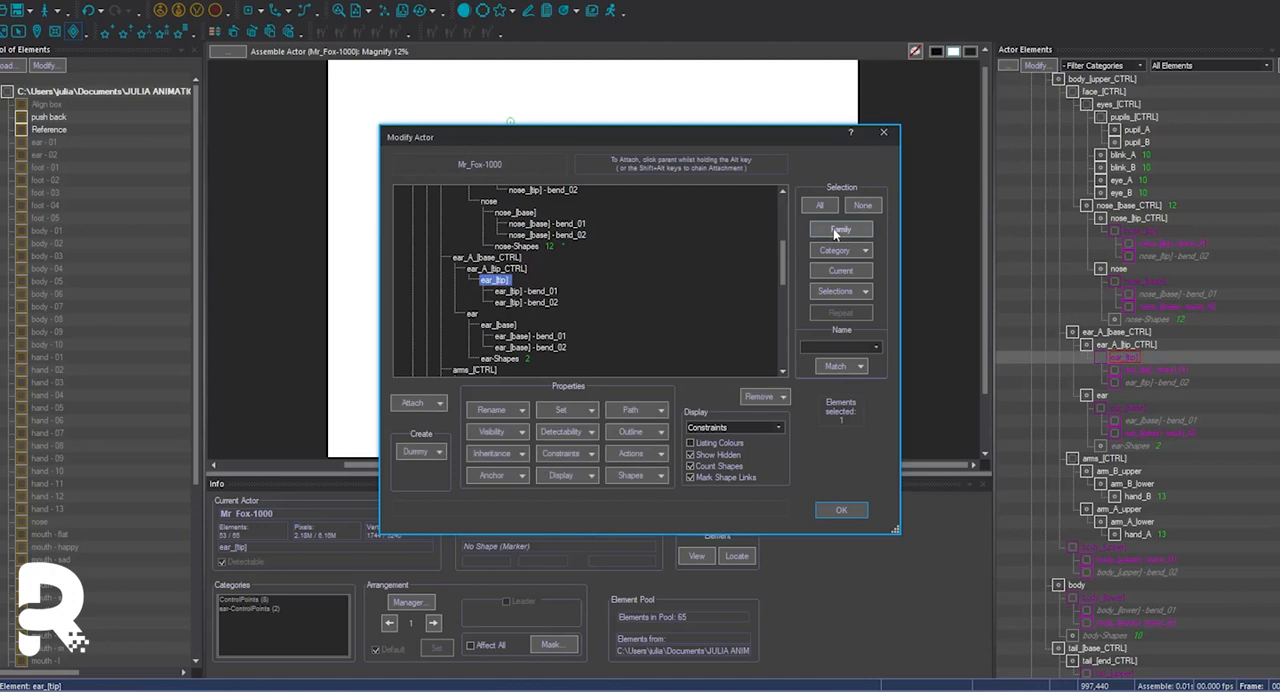
{"action": "left_click", "coordinate": [498, 410]}
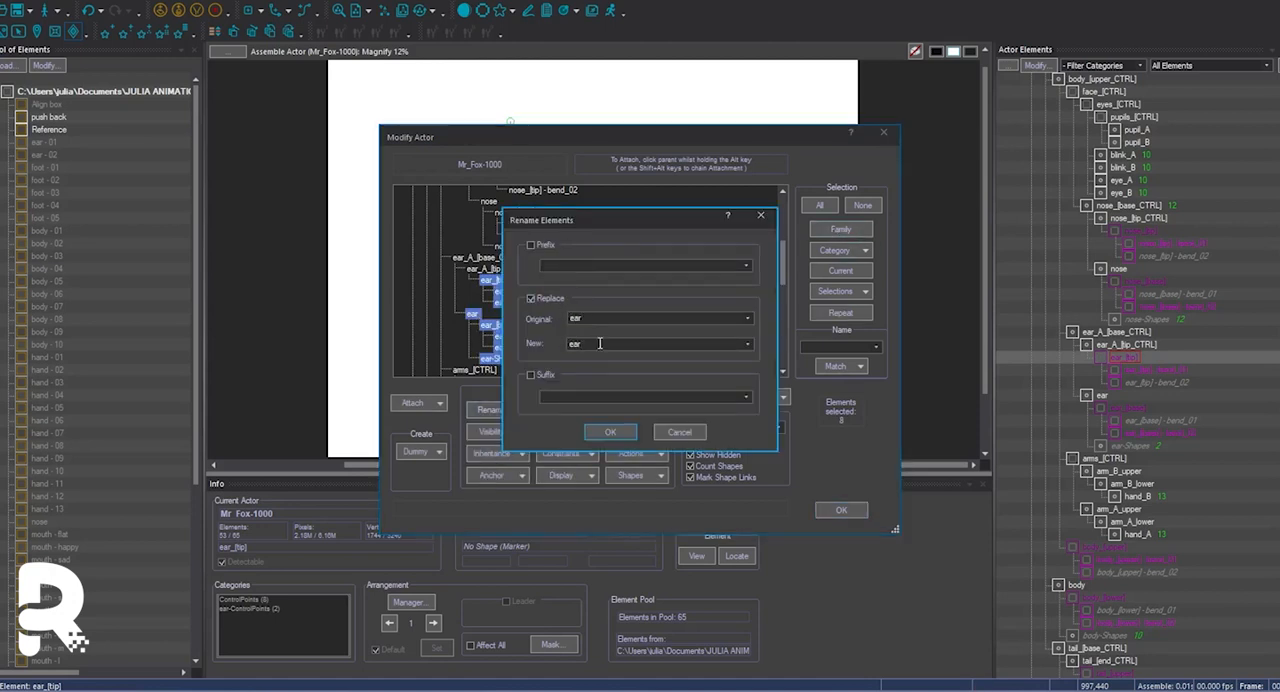
{"action": "left_click", "coordinate": [610, 432]}
{"action": "left_click", "coordinate": [841, 510]}
Move the ear_A_[base_CTRL] family above face_[CTRL] under body_[upper_CTRL].
{"action": "left_click", "coordinate": [1113, 371]}
{"action": "left_click", "coordinate": [1138, 346]}
{"action": "left_click_drag", "start_coordinate": [1140, 356], "coordinate": [1118, 106]}
Rename the actor category ear-ControlPoints as ear_A-ControlPoints.
{"action": "left_click", "coordinate": [66, 1]}
{"action": "left_click", "coordinate": [220, 194]}
{"action": "left_click", "coordinate": [510, 282]}
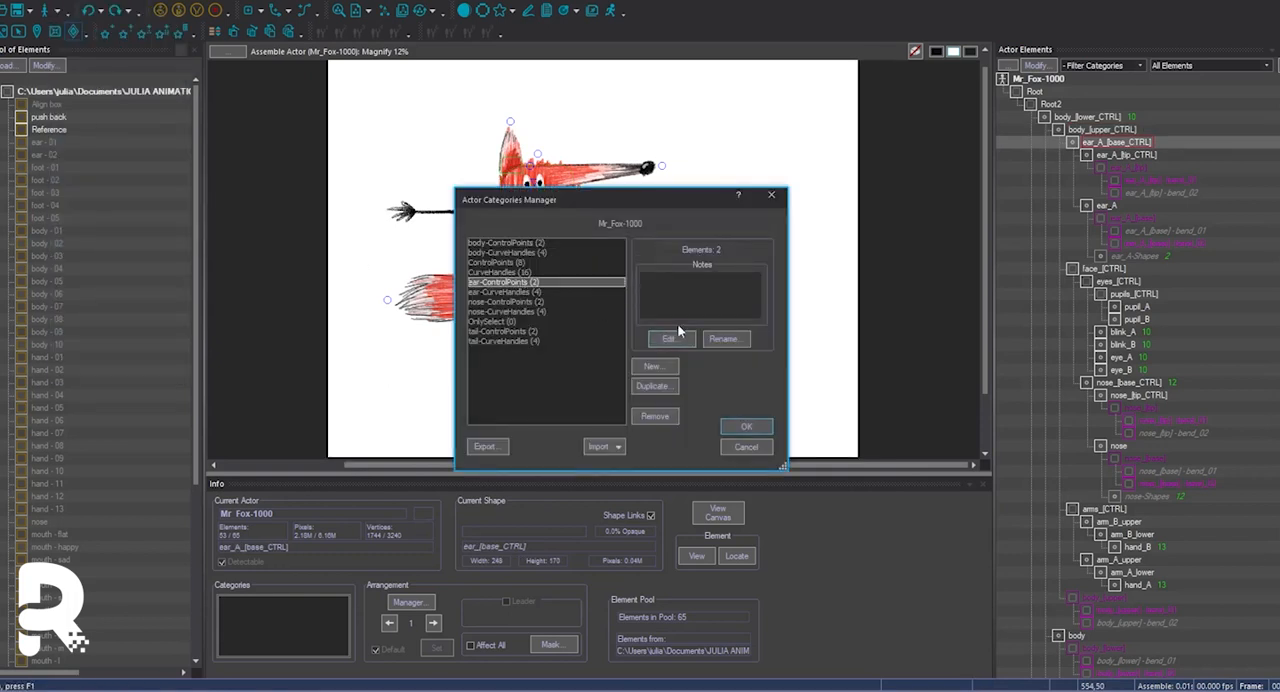
{"action": "left_click", "coordinate": [671, 337]}
{"action": "left_click", "coordinate": [703, 335]}
{"action": "type", "text": "_A-CurveHandles"}
{"action": "left_click", "coordinate": [745, 363]}
Rename the actor category ear-CurveHandles as ear_A-CurveHandles and apply the category changes.
{"action": "left_click", "coordinate": [510, 292]}
{"action": "left_click", "coordinate": [669, 338]}
{"action": "left_click", "coordinate": [703, 335]}
{"action": "type", "text": "_A"}
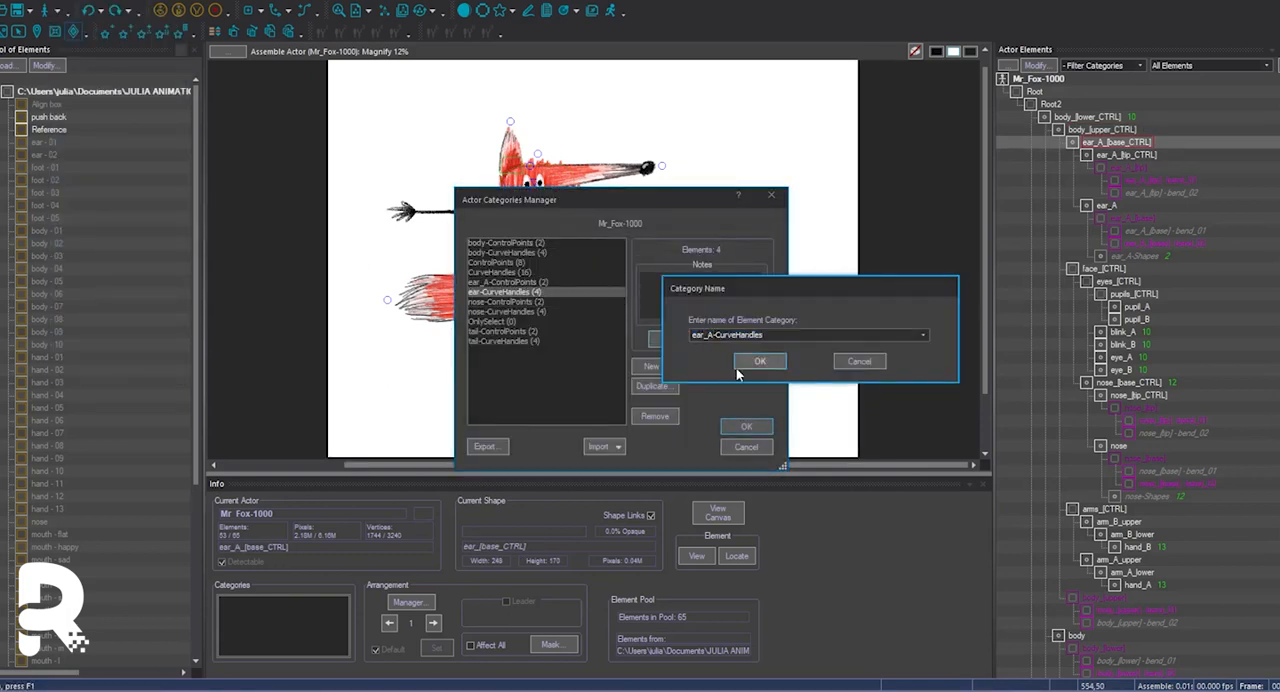
{"action": "left_click", "coordinate": [740, 364]}
{"action": "left_click", "coordinate": [746, 427]}
Duplicate the ear_A_[base_CTRL] family with ear_B names and position the second ear beside the first on the head.
{"action": "left_click", "coordinate": [88, 1]}
{"action": "left_click", "coordinate": [125, 45]}
{"action": "left_click", "coordinate": [613, 432]}
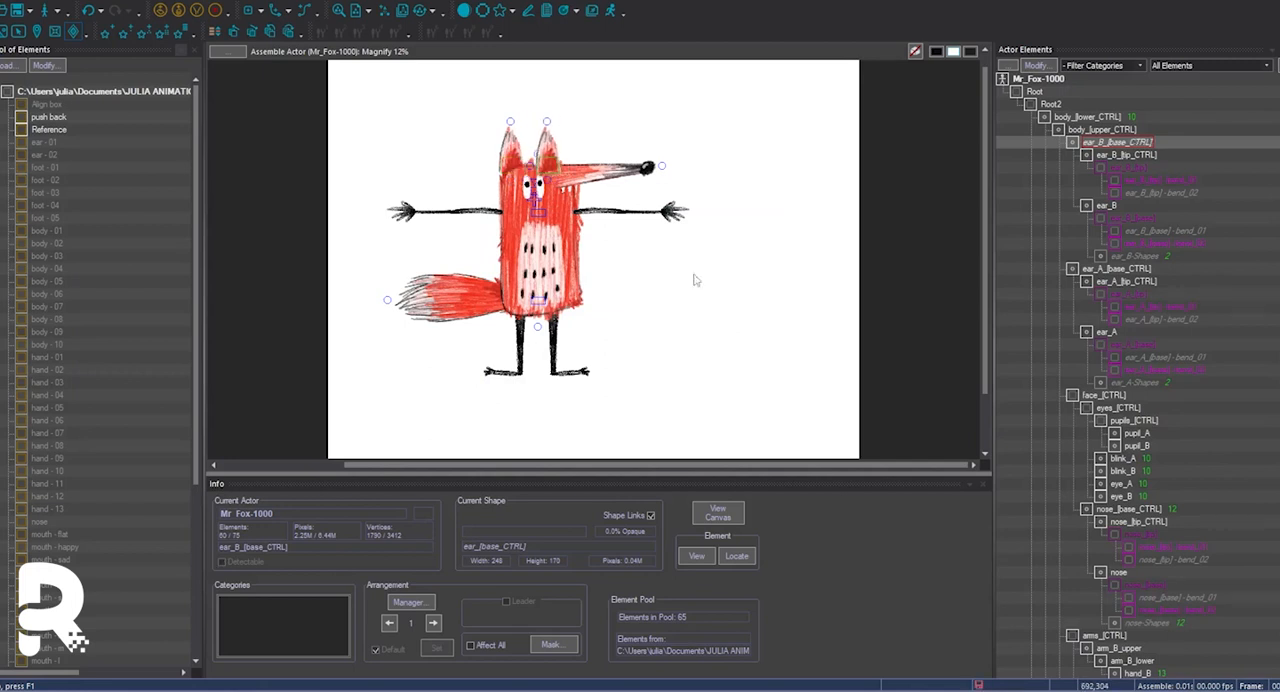
{"action": "key", "text": "ctrl+d"}
{"action": "scroll", "coordinate": [743, 260], "scroll_direction": "down", "scroll_amount": 5}
{"action": "scroll", "coordinate": [743, 260], "scroll_direction": "up", "scroll_amount": 10}
{"action": "left_click", "coordinate": [652, 285]}
{"action": "left_click", "coordinate": [751, 555]}
Add a blank shape to the ear_B_[base_CTRL] element.
{"action": "double_click", "coordinate": [1100, 145]}
{"action": "left_click", "coordinate": [593, 328]}
{"action": "left_click", "coordinate": [590, 430]}
{"action": "left_click", "coordinate": [762, 363]}
{"action": "left_click", "coordinate": [958, 376]}
Add two blank shapes to the ear_B_[tip] element and make Blank its default shape.
{"action": "left_click", "coordinate": [548, 123]}
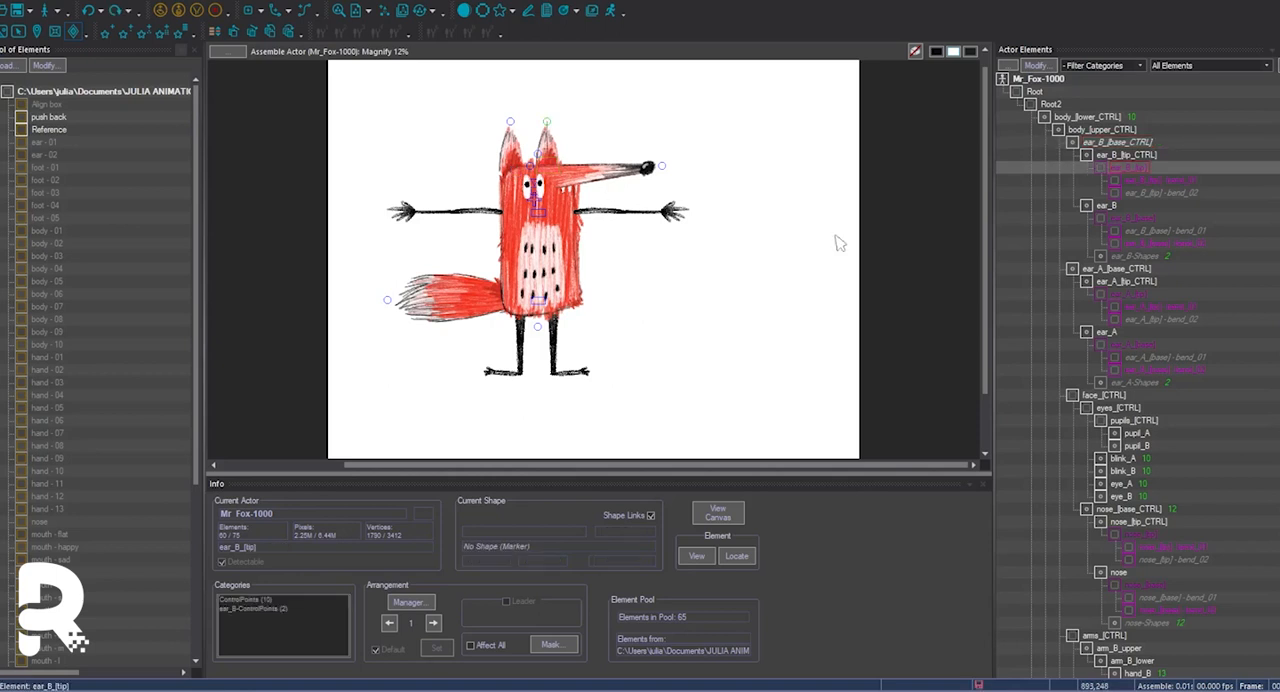
{"action": "key", "text": "ctrl+e"}
{"action": "left_click", "coordinate": [593, 328]}
{"action": "left_click", "coordinate": [590, 430]}
{"action": "left_click", "coordinate": [628, 140]}
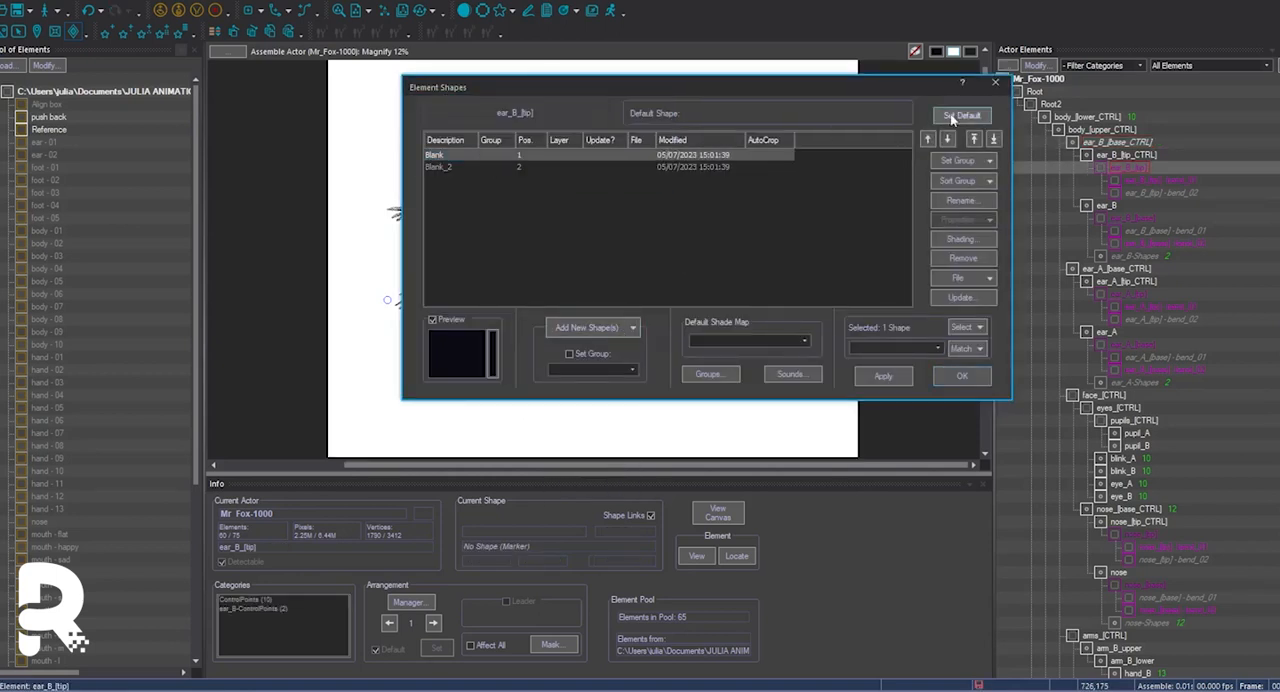
{"action": "left_click", "coordinate": [955, 117]}
{"action": "left_click", "coordinate": [961, 376]}
Add a duplicate of the existing shape to the ear_B_[tip_CTRL] element.
{"action": "key", "text": "Up"}
{"action": "key", "text": "ctrl+e"}
{"action": "left_click", "coordinate": [593, 328]}
{"action": "left_click", "coordinate": [590, 430]}
{"action": "left_click", "coordinate": [762, 362]}
{"action": "left_click", "coordinate": [961, 376]}
{"action": "left_click", "coordinate": [557, 168]}
{"action": "key", "text": "ctrl+e"}
{"action": "key", "text": "Escape"}
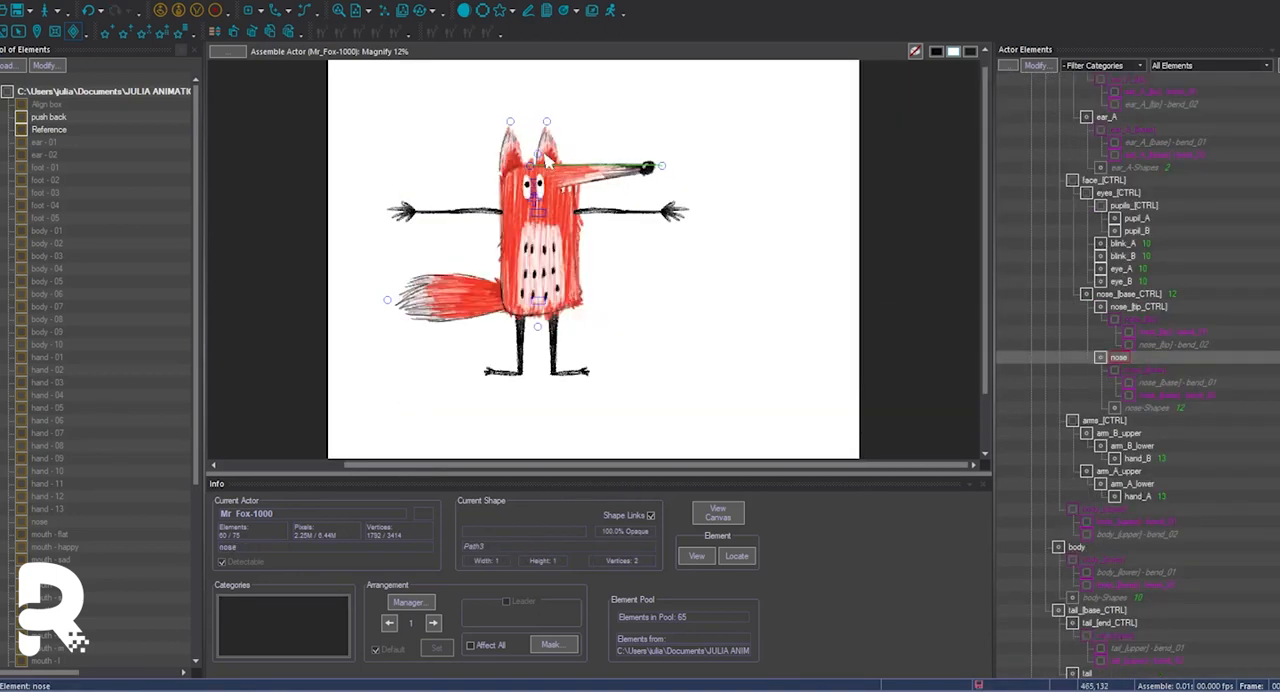
Add a duplicate of the existing shape to the ear_B_[base_CTRL] element.
{"action": "key", "text": "w"}
{"action": "left_click", "coordinate": [552, 170]}
{"action": "key", "text": "w"}
{"action": "key", "text": "ctrl+e"}
{"action": "left_click", "coordinate": [622, 329]}
{"action": "left_click", "coordinate": [590, 430]}
{"action": "left_click", "coordinate": [761, 362]}
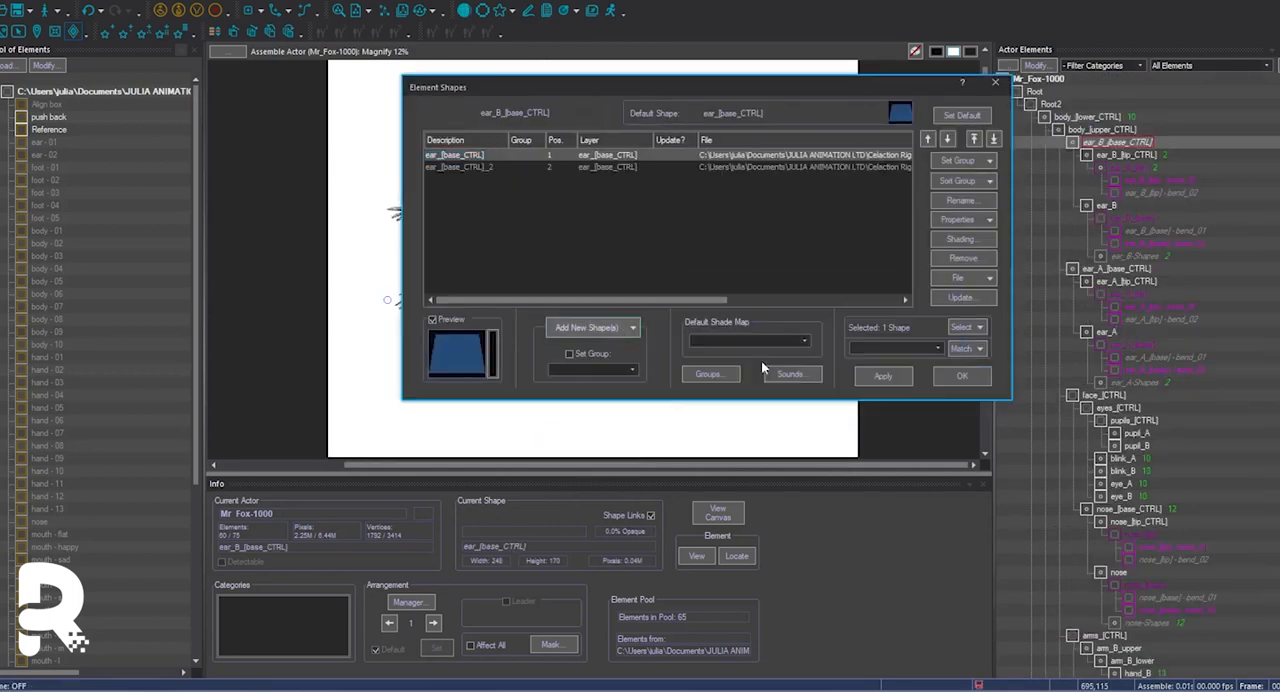
{"action": "left_click", "coordinate": [961, 376]}
Add shape links joining ear_B_[base_CTRL], ear_B_[tip_CTRL], ear_B_[tip] and ear_B-Shapes.
{"action": "left_click", "coordinate": [100, 0]}
{"action": "left_click", "coordinate": [115, 300]}
{"action": "scroll", "coordinate": [590, 300], "scroll_direction": "down", "scroll_amount": 3}
{"action": "scroll", "coordinate": [592, 252], "scroll_direction": "up", "scroll_amount": 3}
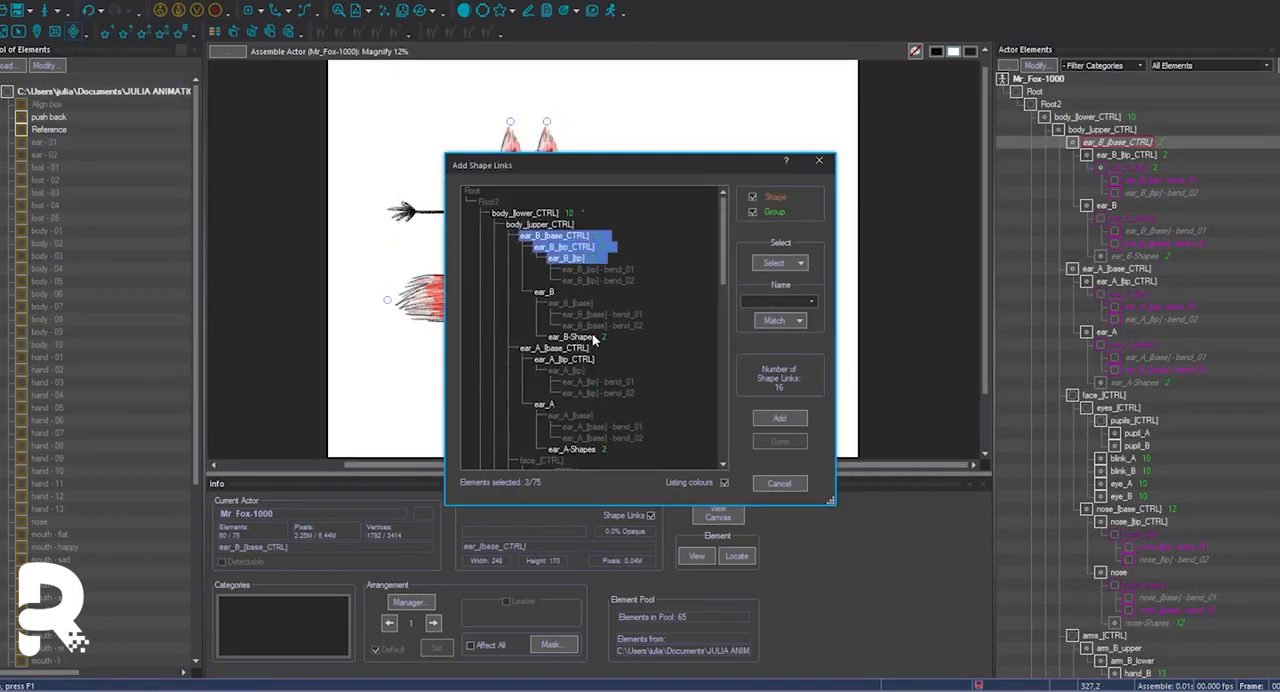
{"action": "left_click", "coordinate": [780, 418]}
{"action": "left_click", "coordinate": [780, 441]}
Give the ear_A base control, tip control and tip elements a second shape each.
{"action": "left_click", "coordinate": [548, 132]}
{"action": "left_click", "coordinate": [1116, 268]}
{"action": "key", "text": "ctrl+e"}
{"action": "left_click", "coordinate": [593, 327]}
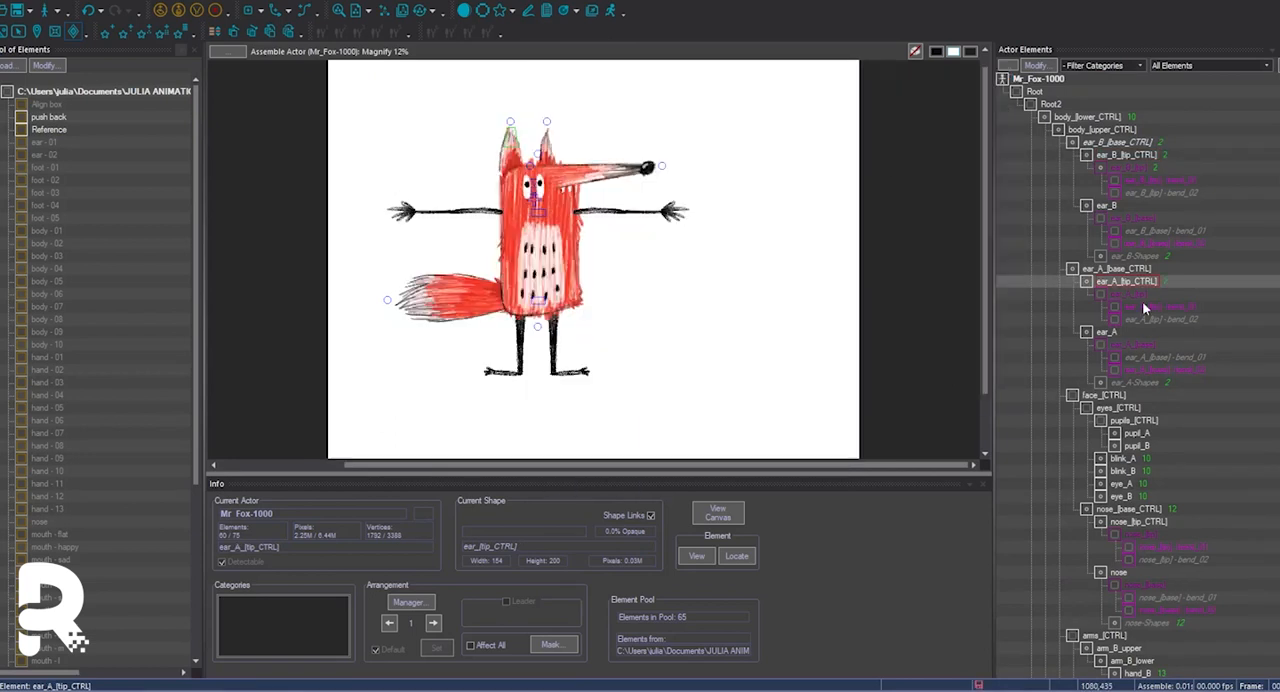
{"action": "key", "text": "ctrl+e"}
{"action": "left_click", "coordinate": [593, 328]}
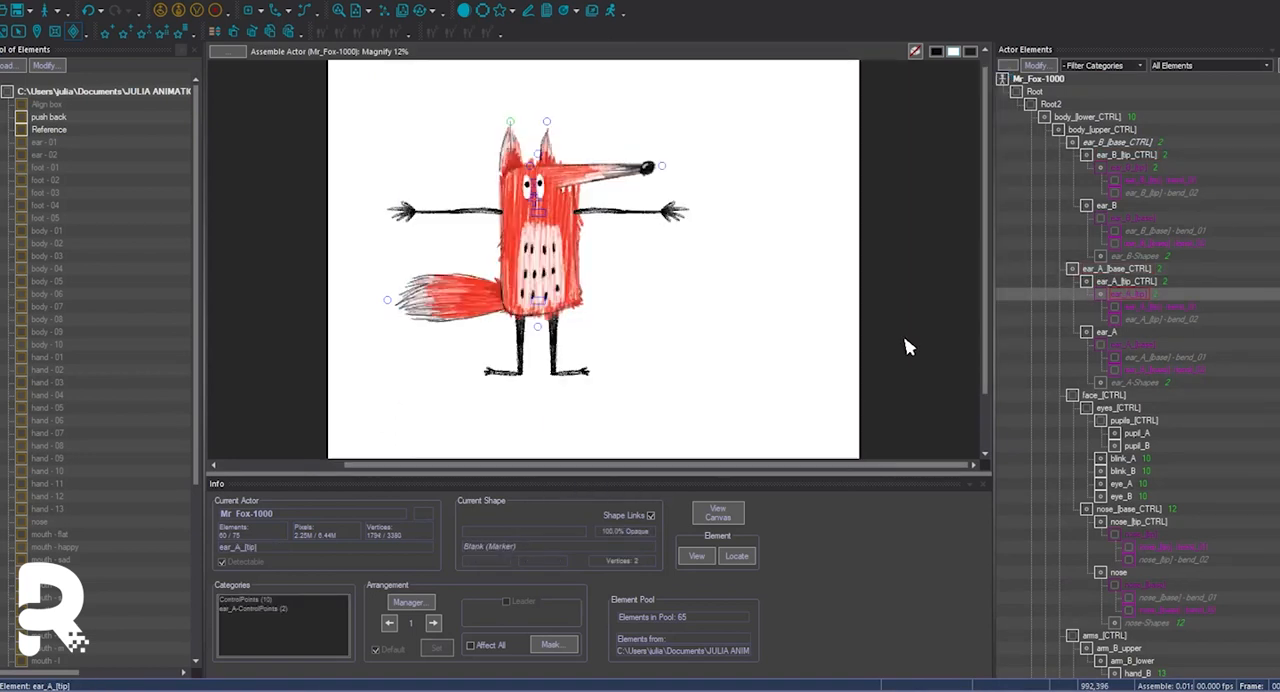
Add shape links for the ear_A controls, tip and ear_A-Shapes.
{"action": "left_click", "coordinate": [60, 1]}
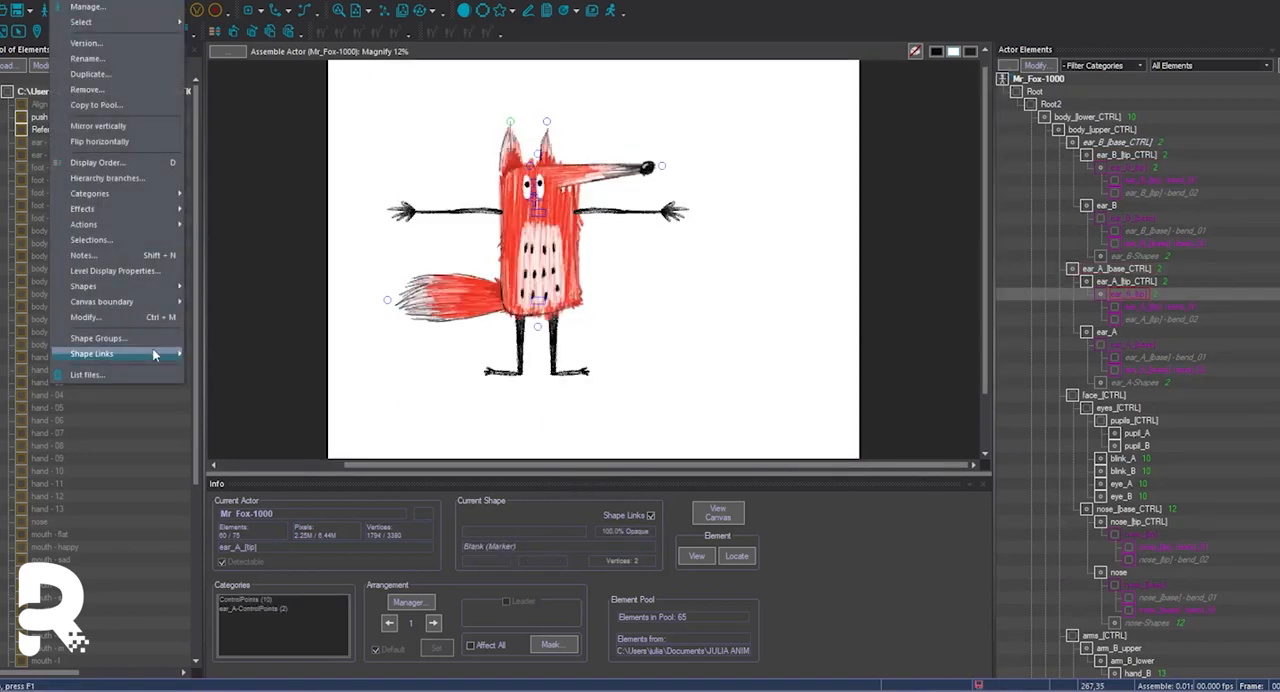
{"action": "left_click", "coordinate": [154, 353]}
{"action": "left_click", "coordinate": [779, 418]}
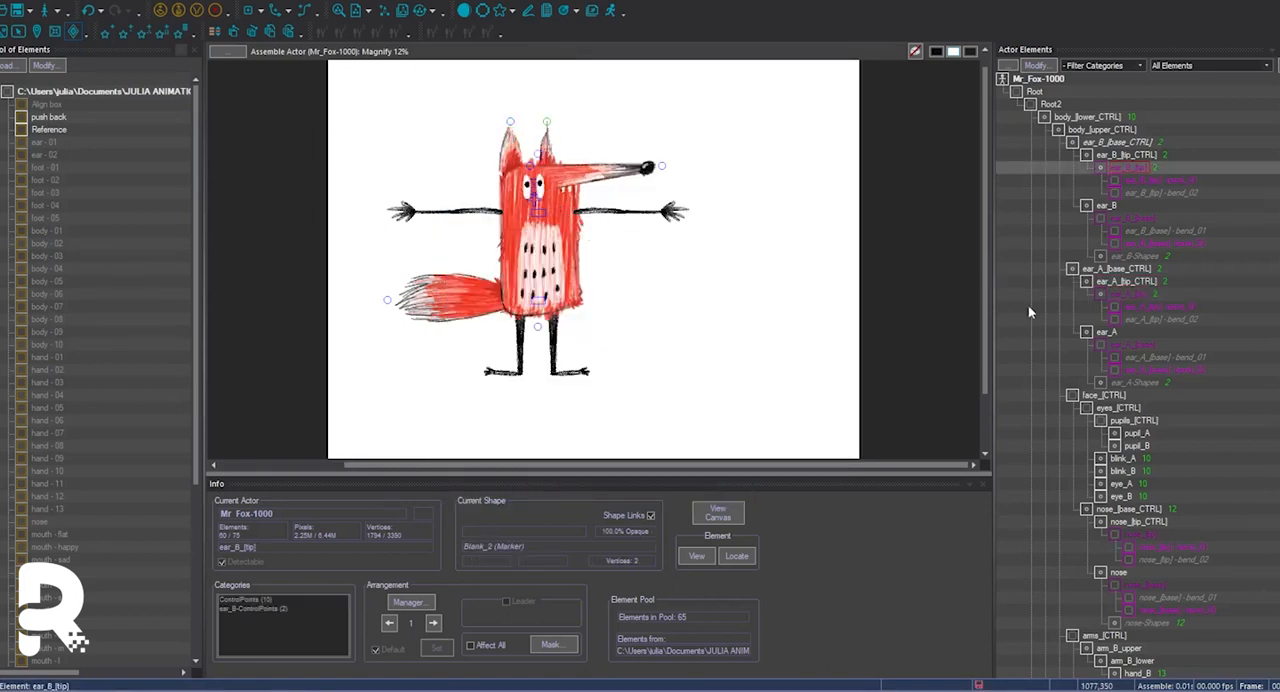
Add a dummy element named ears_[CTRL] as a child of body_[upper_CTRL].
{"action": "left_click", "coordinate": [1078, 132]}
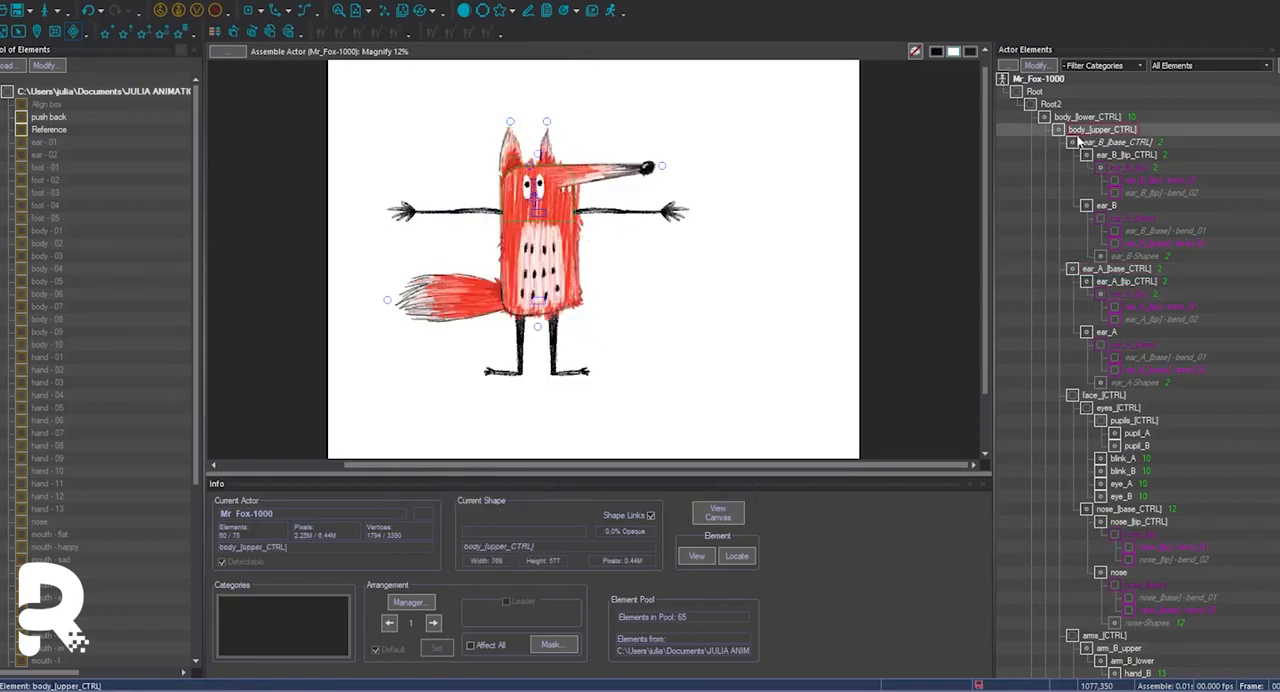
{"action": "left_click", "coordinate": [248, 11]}
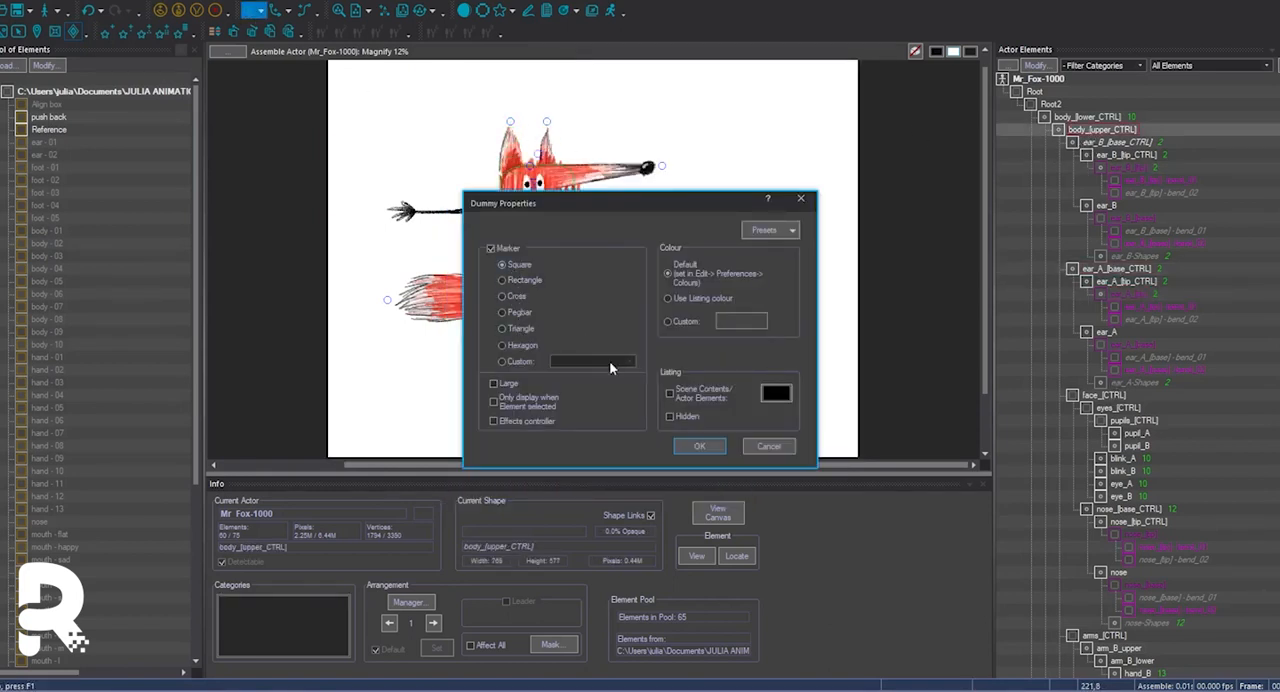
{"action": "left_click", "coordinate": [686, 447]}
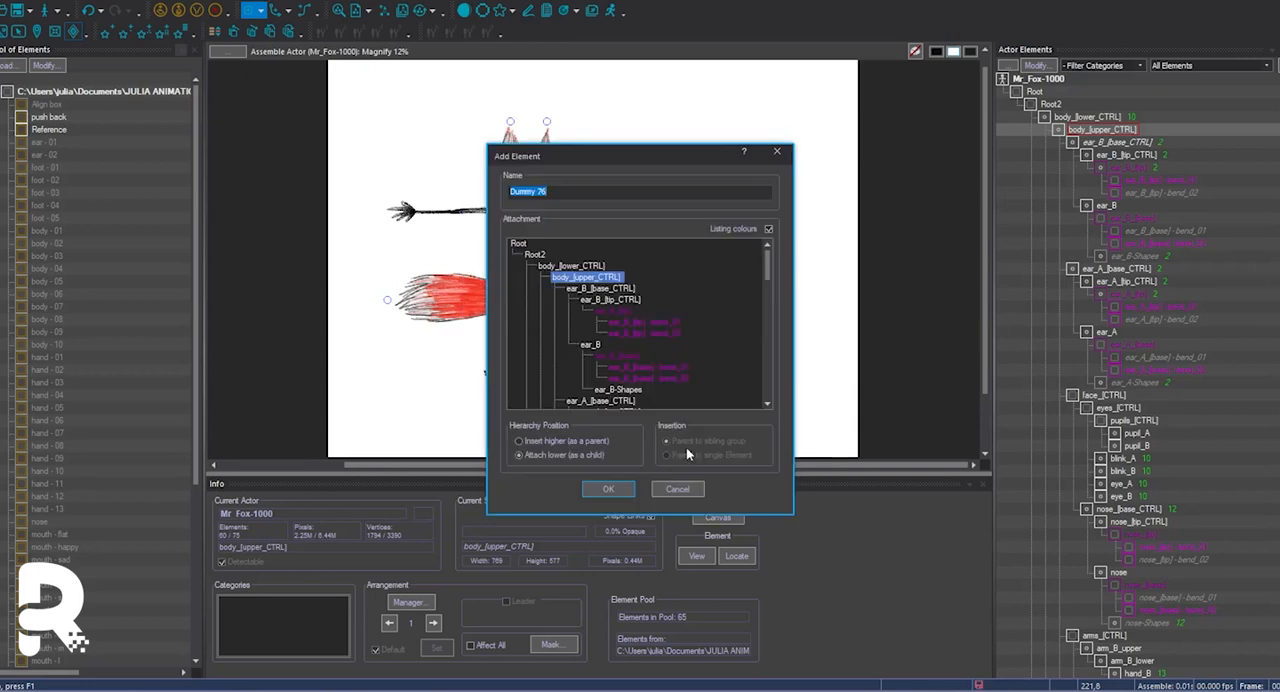
{"action": "left_click", "coordinate": [607, 489]}
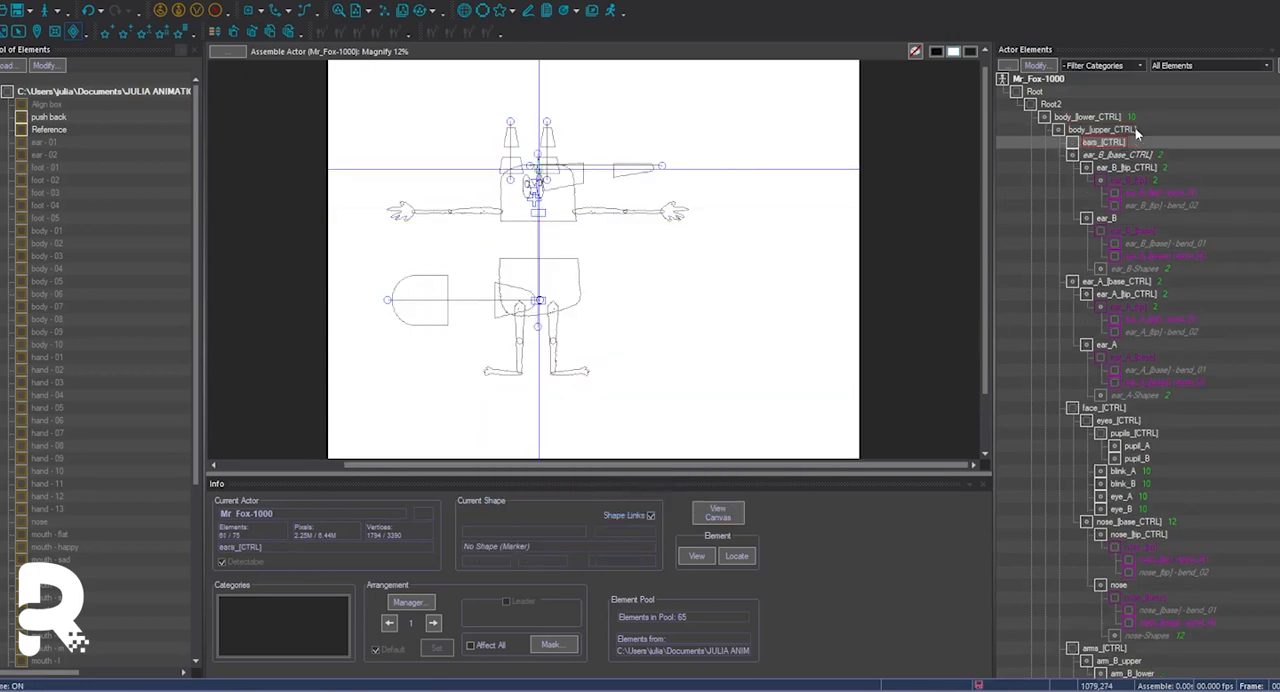
Attach the ear_A and ear_B base controls to ears_[CTRL] and move ears_[CTRL] below face_[CTRL] in the hierarchy.
{"action": "left_click", "coordinate": [1108, 156]}
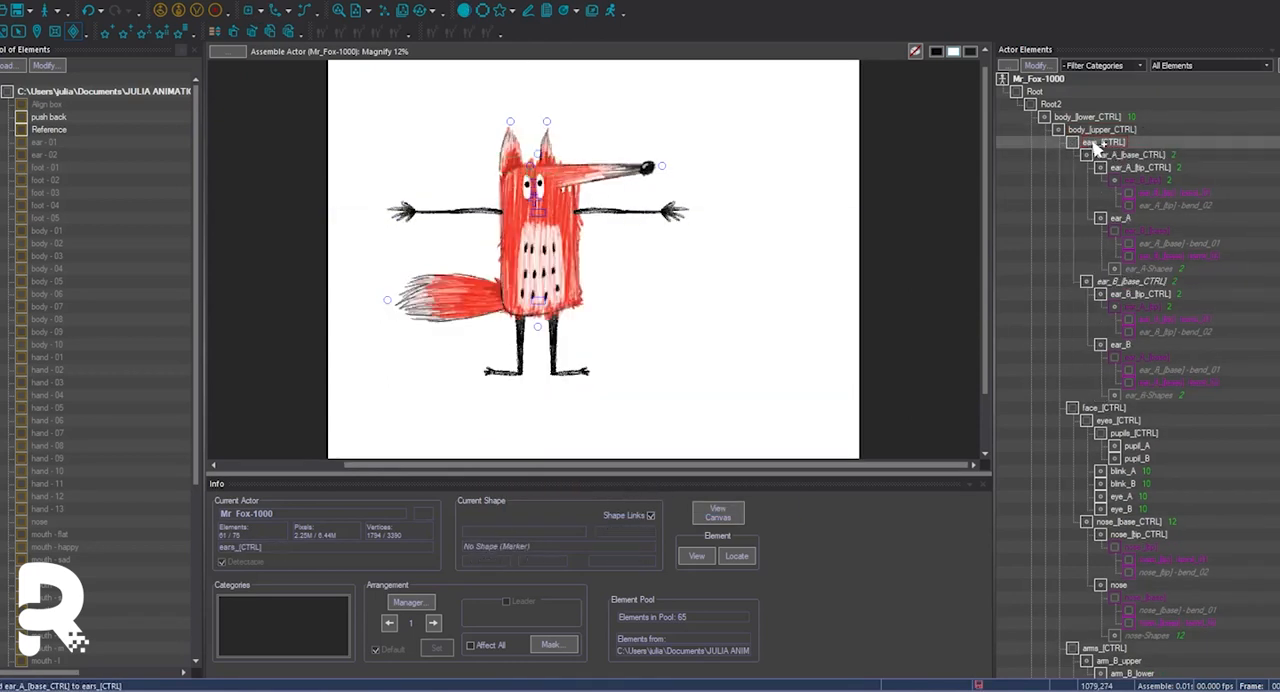
{"action": "key", "text": "ctrl+Down"}
{"action": "scroll", "coordinate": [1170, 400], "scroll_direction": "down", "scroll_amount": 7}
{"action": "scroll", "coordinate": [562, 205], "scroll_direction": "up", "scroll_amount": 3}
{"action": "left_click_drag", "start_coordinate": [556, 198], "coordinate": [602, 206]}
{"action": "mouse_move", "coordinate": [383, 315]}
{"action": "left_mouse_down"}
{"action": "mouse_move", "coordinate": [382, 303]}
{"action": "mouse_move", "coordinate": [383, 315]}
{"action": "left_mouse_up"}
{"action": "scroll", "coordinate": [558, 316], "scroll_direction": "down", "scroll_amount": 2}
{"action": "key", "text": "w"}
{"action": "key", "text": "w"}
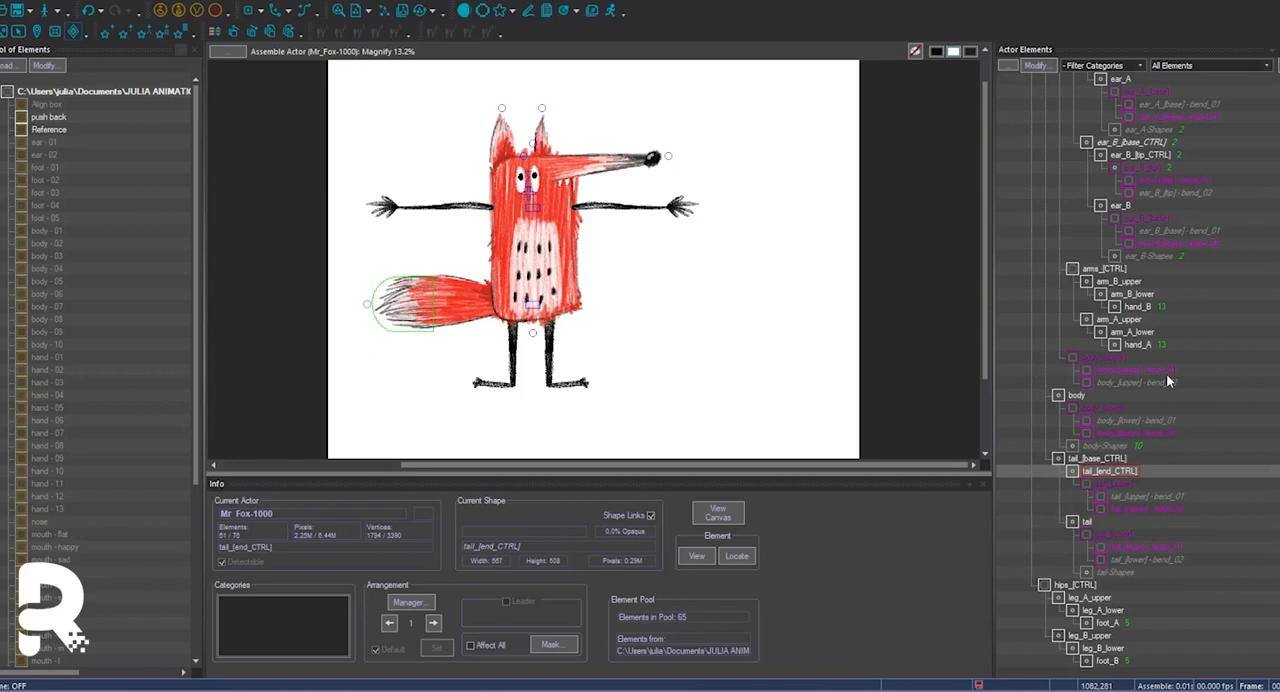
Set the listing colour of the whole body_[lower_CTRL] family to the light pink swatch.
{"action": "scroll", "coordinate": [1168, 380], "scroll_direction": "up", "scroll_amount": 10}
{"action": "left_click", "coordinate": [1036, 92]}
{"action": "left_click", "coordinate": [1038, 66]}
{"action": "left_click", "coordinate": [458, 214]}
{"action": "left_click", "coordinate": [841, 229]}
{"action": "left_click", "coordinate": [567, 476]}
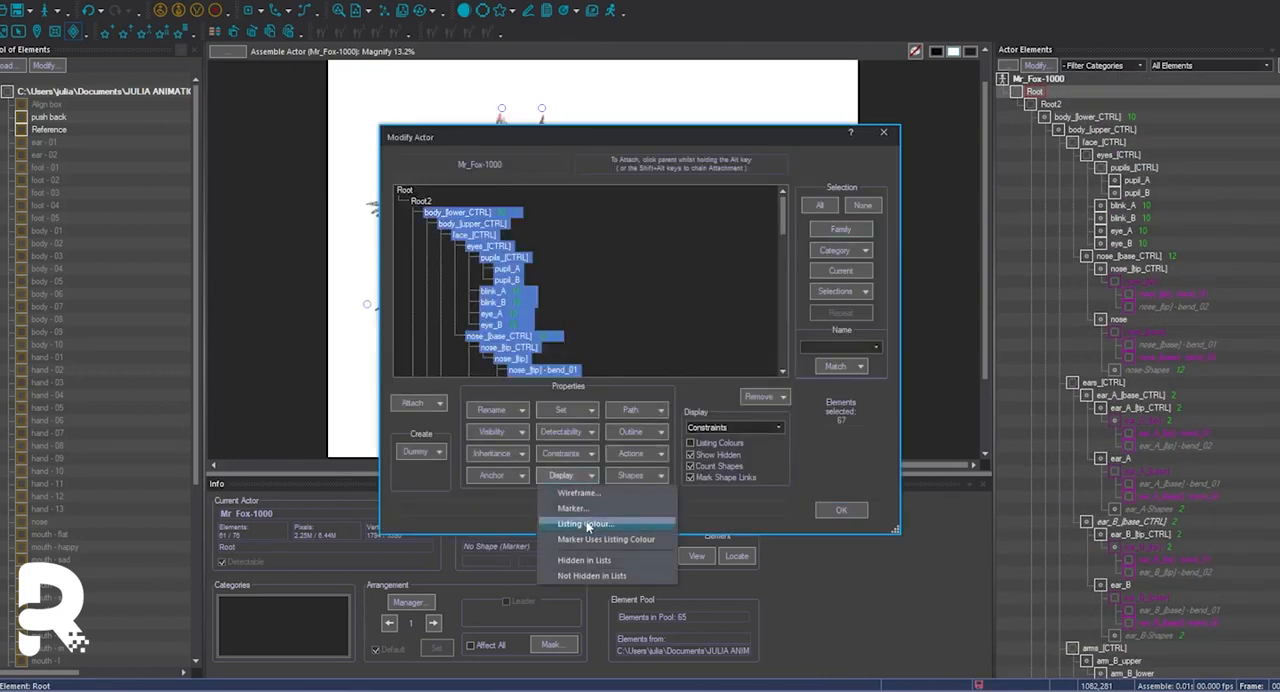
{"action": "left_click", "coordinate": [588, 523]}
{"action": "left_click", "coordinate": [651, 232]}
{"action": "left_click", "coordinate": [737, 230]}
{"action": "left_click", "coordinate": [606, 368]}
Set the listing colour of the face_[CTRL] family to a light purple head swatch.
{"action": "left_click", "coordinate": [482, 236]}
{"action": "left_click", "coordinate": [841, 229]}
{"action": "left_click", "coordinate": [567, 476]}
{"action": "left_click", "coordinate": [588, 523]}
{"action": "left_click", "coordinate": [688, 313]}
{"action": "left_click", "coordinate": [651, 232]}
{"action": "scroll", "coordinate": [606, 319], "scroll_direction": "down", "scroll_amount": 7}
{"action": "left_click", "coordinate": [596, 363]}
{"action": "left_click", "coordinate": [737, 231]}
{"action": "left_click", "coordinate": [606, 368]}
Set the listing colour of the pupils, blinks, eyes and nose_[tip] to a stronger magenta swatch.
{"action": "left_click_drag", "start_coordinate": [504, 269], "coordinate": [497, 326]}
{"action": "scroll", "coordinate": [553, 304], "scroll_direction": "down", "scroll_amount": 4}
{"action": "left_click", "coordinate": [520, 313]}
{"action": "scroll", "coordinate": [560, 314], "scroll_direction": "up", "scroll_amount": 2}
{"action": "left_click", "coordinate": [567, 476]}
{"action": "left_click", "coordinate": [588, 523]}
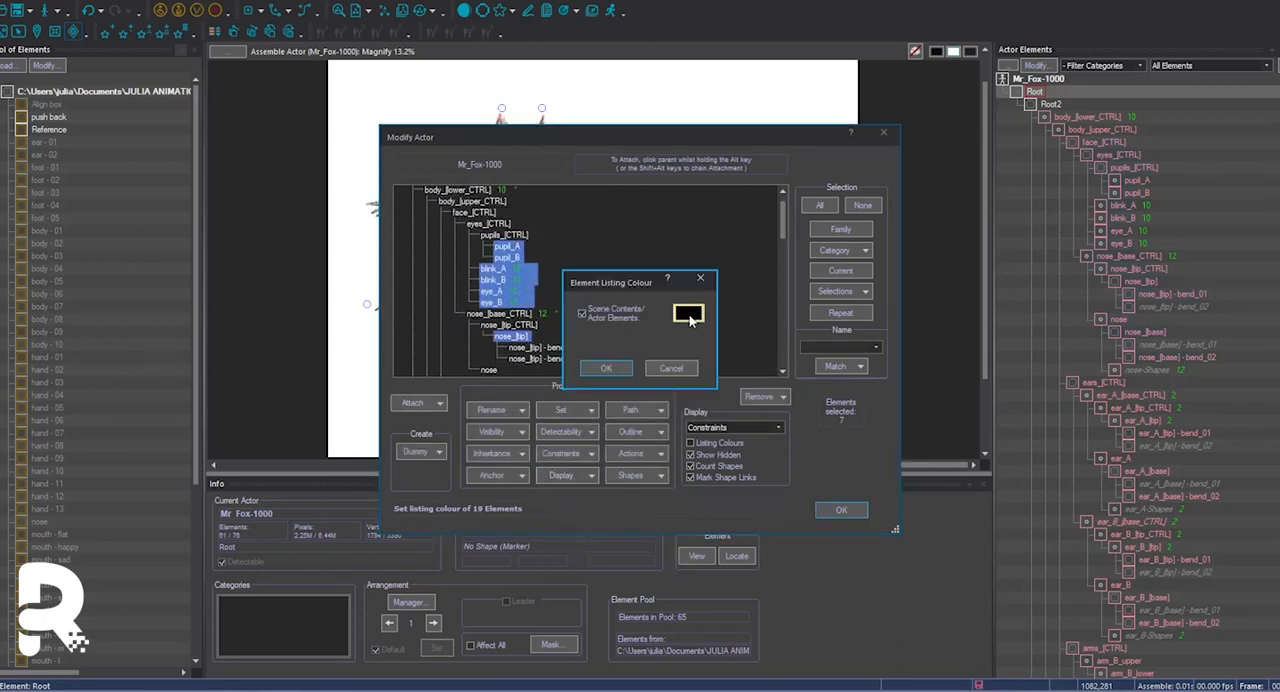
{"action": "left_click", "coordinate": [688, 313]}
{"action": "left_click", "coordinate": [755, 233]}
{"action": "left_click", "coordinate": [606, 368]}
Set the listing colour of the nose's base and bend elements to Head - Dark.
{"action": "scroll", "coordinate": [583, 291], "scroll_direction": "down", "scroll_amount": 3}
{"action": "left_click_drag", "start_coordinate": [567, 270], "coordinate": [530, 337]}
{"action": "left_click", "coordinate": [567, 476]}
{"action": "left_click", "coordinate": [598, 524]}
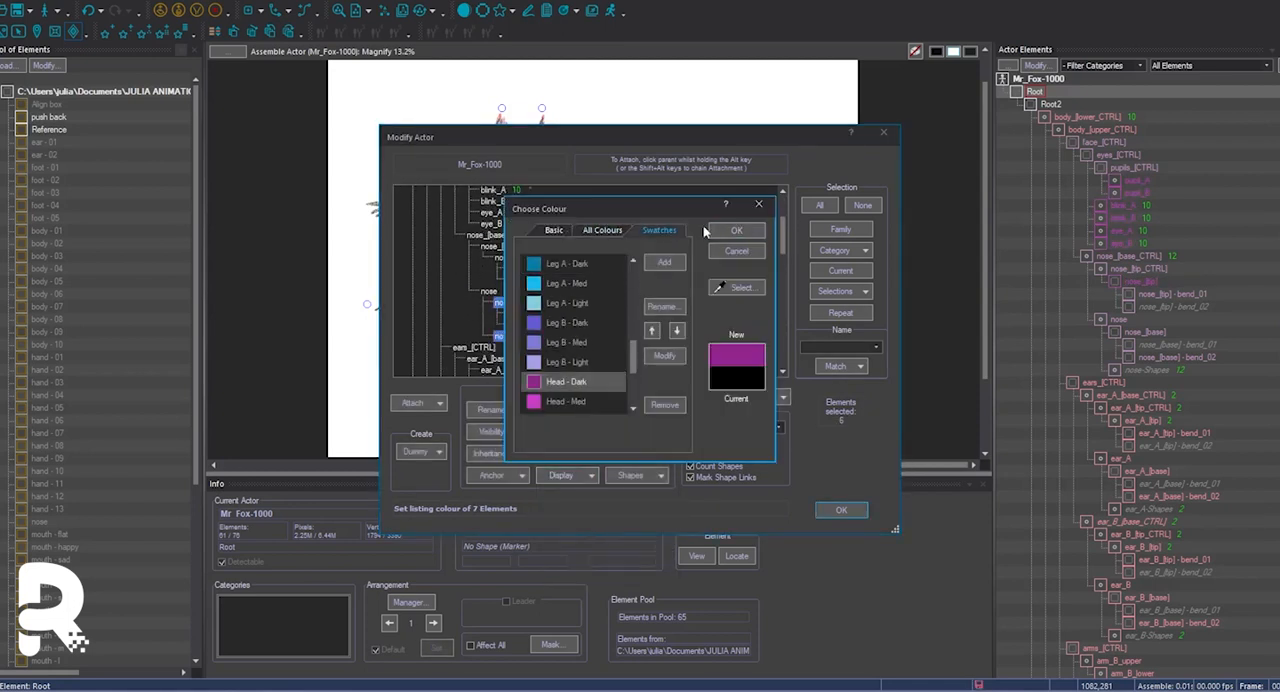
{"action": "left_click", "coordinate": [730, 231]}
{"action": "left_click", "coordinate": [606, 368]}
Set the listing colour of the whole ears_[CTRL] family to a light orange swatch.
{"action": "scroll", "coordinate": [604, 298], "scroll_direction": "down", "scroll_amount": 4}
{"action": "double_click", "coordinate": [485, 213]}
{"action": "left_click", "coordinate": [591, 475]}
{"action": "left_click", "coordinate": [598, 524]}
{"action": "left_click", "coordinate": [687, 314]}
{"action": "left_click", "coordinate": [659, 231]}
{"action": "left_click", "coordinate": [578, 382]}
{"action": "left_click", "coordinate": [736, 231]}
{"action": "left_click", "coordinate": [612, 368]}
Set the listing colour of ear_A_[tip] and ear_B_[tip] to Hair - Med.
{"action": "left_click", "coordinate": [522, 315]}
{"action": "scroll", "coordinate": [557, 328], "scroll_direction": "down", "scroll_amount": 2}
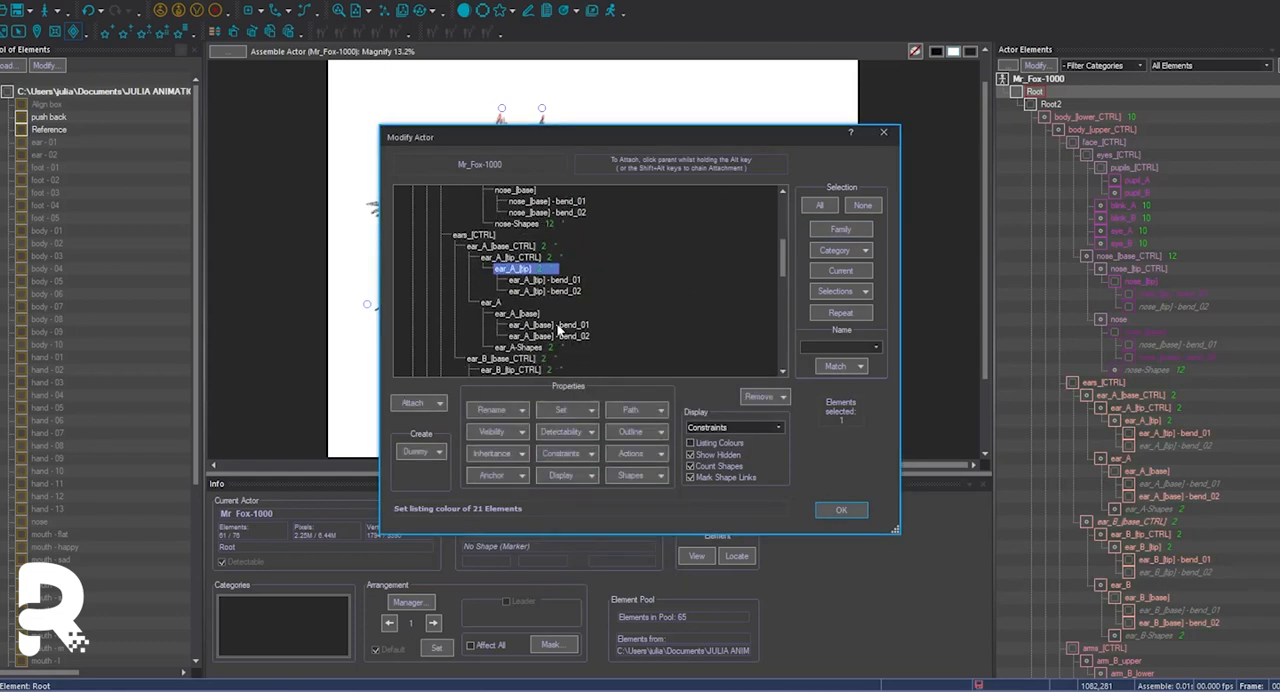
{"action": "scroll", "coordinate": [557, 328], "scroll_direction": "down", "scroll_amount": 1}
{"action": "left_click", "coordinate": [510, 347], "text": "ctrl"}
{"action": "left_click", "coordinate": [591, 475]}
{"action": "left_click", "coordinate": [598, 524]}
{"action": "left_click", "coordinate": [690, 314]}
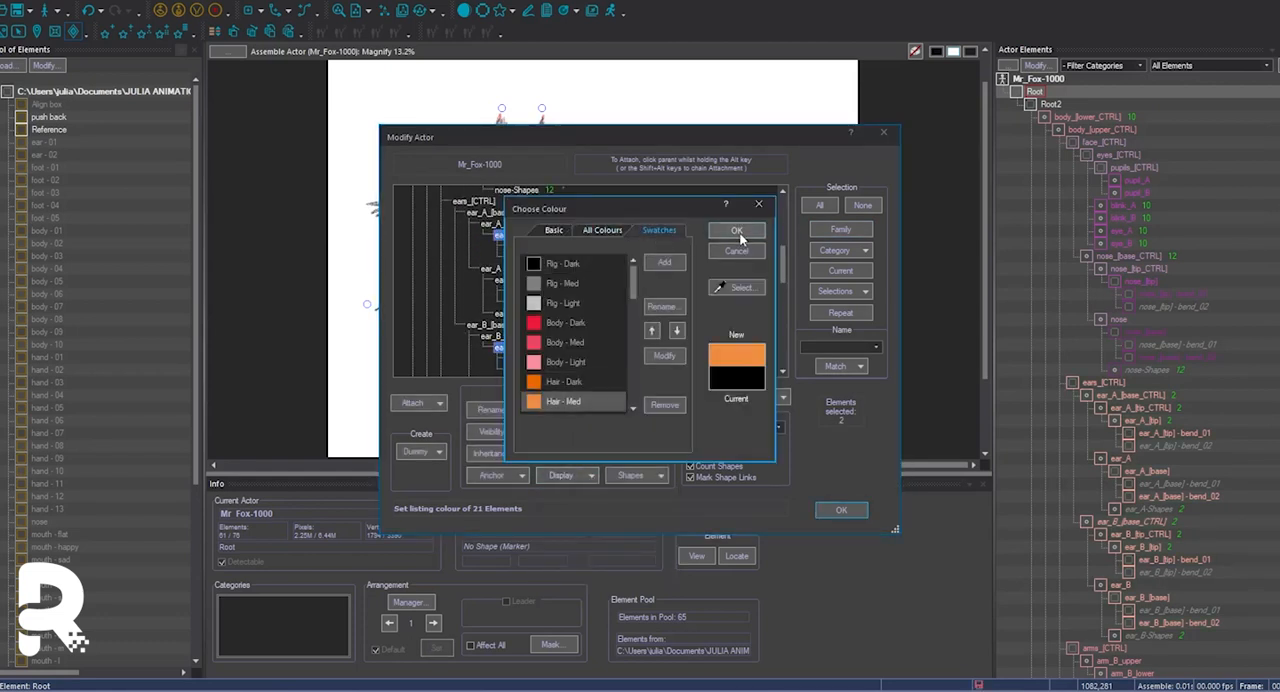
{"action": "left_click", "coordinate": [740, 233]}
{"action": "left_click", "coordinate": [612, 368]}
Set the listing colour of both ears' limber, base, bend and Shapes elements to Hair - Dark.
{"action": "scroll", "coordinate": [578, 286], "scroll_direction": "down", "scroll_amount": 3}
{"action": "left_click", "coordinate": [540, 358]}
{"action": "left_click", "coordinate": [550, 347], "text": "ctrl"}
{"action": "left_click", "coordinate": [545, 336], "text": "ctrl"}
{"action": "left_click", "coordinate": [530, 325], "text": "ctrl"}
{"action": "left_click", "coordinate": [540, 302], "text": "ctrl"}
{"action": "left_click", "coordinate": [541, 225], "text": "ctrl"}
{"action": "scroll", "coordinate": [543, 225], "scroll_direction": "up", "scroll_amount": 2}
{"action": "left_click", "coordinate": [546, 270], "text": "ctrl"}
{"action": "left_click", "coordinate": [546, 257], "text": "ctrl"}
{"action": "left_click", "coordinate": [592, 476]}
{"action": "left_click", "coordinate": [598, 524]}
{"action": "left_click", "coordinate": [688, 314]}
{"action": "left_click", "coordinate": [659, 231]}
{"action": "left_click", "coordinate": [579, 384]}
{"action": "left_click", "coordinate": [737, 231]}
{"action": "left_click", "coordinate": [622, 367]}
{"action": "scroll", "coordinate": [662, 297], "scroll_direction": "down", "scroll_amount": 3}
{"action": "left_click", "coordinate": [482, 246]}
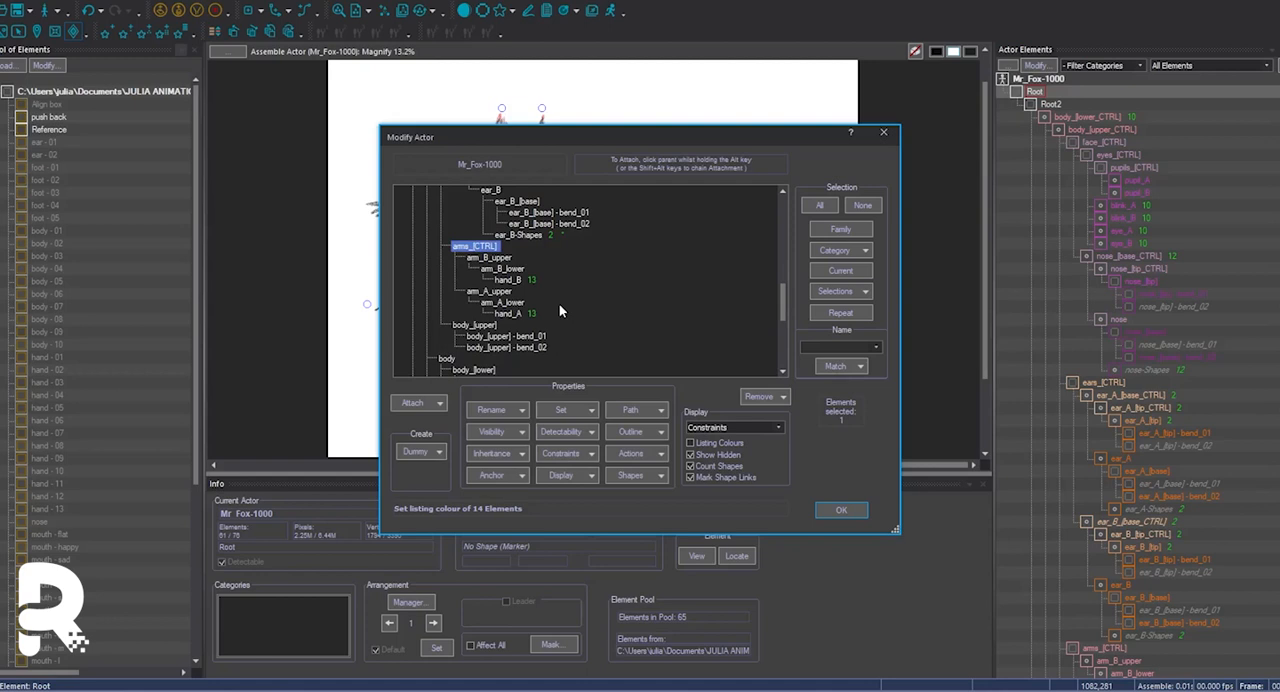
{"action": "left_click", "coordinate": [590, 479]}
{"action": "left_click", "coordinate": [598, 524]}
{"action": "left_click", "coordinate": [687, 312]}
{"action": "left_click", "coordinate": [659, 231]}
{"action": "scroll", "coordinate": [593, 361], "scroll_direction": "down", "scroll_amount": 3}
{"action": "scroll", "coordinate": [593, 361], "scroll_direction": "up", "scroll_amount": 3}
{"action": "left_click", "coordinate": [737, 252]}
{"action": "left_click", "coordinate": [669, 367]}
Set the listing colour of arm_B_upper, arm_B_lower and hand_B to a teal swatch.
{"action": "left_click_drag", "start_coordinate": [490, 258], "coordinate": [508, 302]}
{"action": "left_click", "coordinate": [591, 476]}
{"action": "left_click", "coordinate": [598, 523]}
{"action": "left_click", "coordinate": [688, 312]}
{"action": "left_click", "coordinate": [659, 231]}
{"action": "scroll", "coordinate": [612, 330], "scroll_direction": "down", "scroll_amount": 4}
{"action": "left_click", "coordinate": [590, 345]}
{"action": "left_click", "coordinate": [737, 231]}
{"action": "left_click", "coordinate": [605, 367]}
Set the listing colour of arm_A_upper, arm_A_lower and hand_A from the colour swatches.
{"action": "left_click", "coordinate": [591, 476]}
{"action": "left_click", "coordinate": [606, 522]}
{"action": "left_click", "coordinate": [688, 312]}
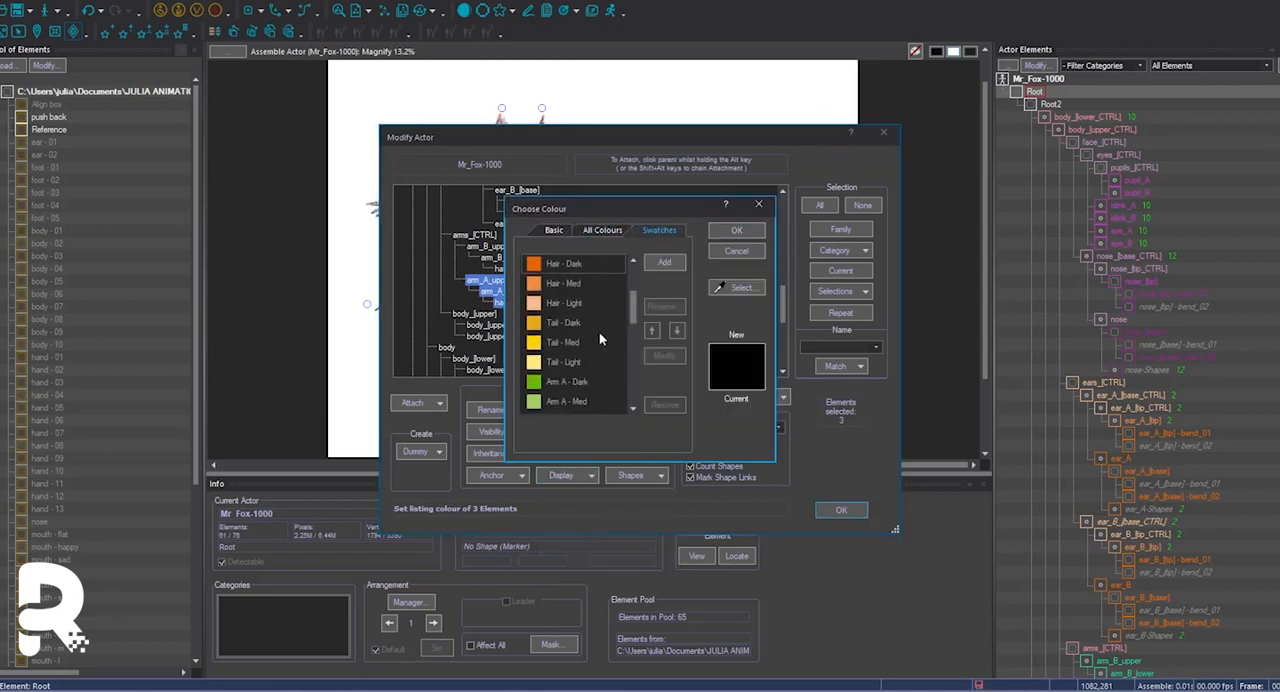
{"action": "left_click", "coordinate": [737, 231]}
{"action": "left_click", "coordinate": [605, 367]}
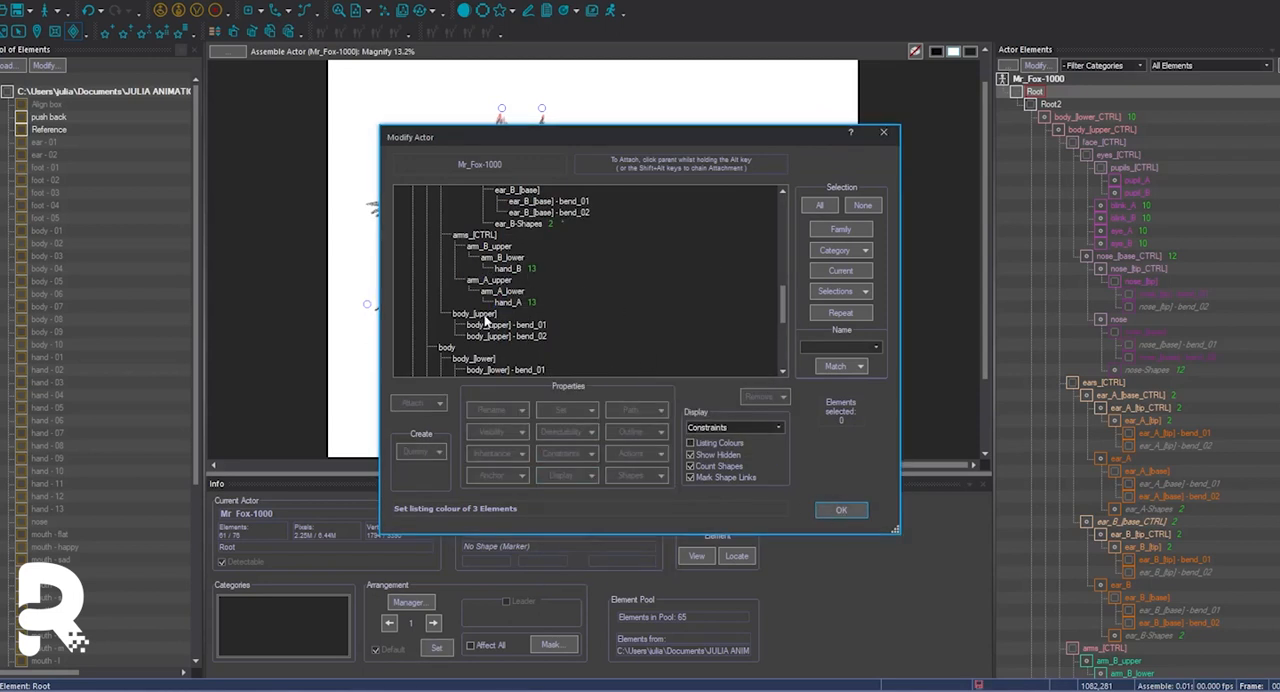
Apply the actor's listing colour changes and review the coloured hierarchy down to the hips and legs.
{"action": "left_click", "coordinate": [841, 510]}
{"action": "scroll", "coordinate": [1127, 426], "scroll_direction": "down", "scroll_amount": 6}
{"action": "left_click_drag", "start_coordinate": [1125, 424], "coordinate": [1126, 460]}
{"action": "scroll", "coordinate": [1146, 433], "scroll_direction": "down", "scroll_amount": 3}
{"action": "scroll", "coordinate": [1160, 330], "scroll_direction": "up", "scroll_amount": 9}
{"action": "scroll", "coordinate": [1172, 250], "scroll_direction": "down", "scroll_amount": 10}
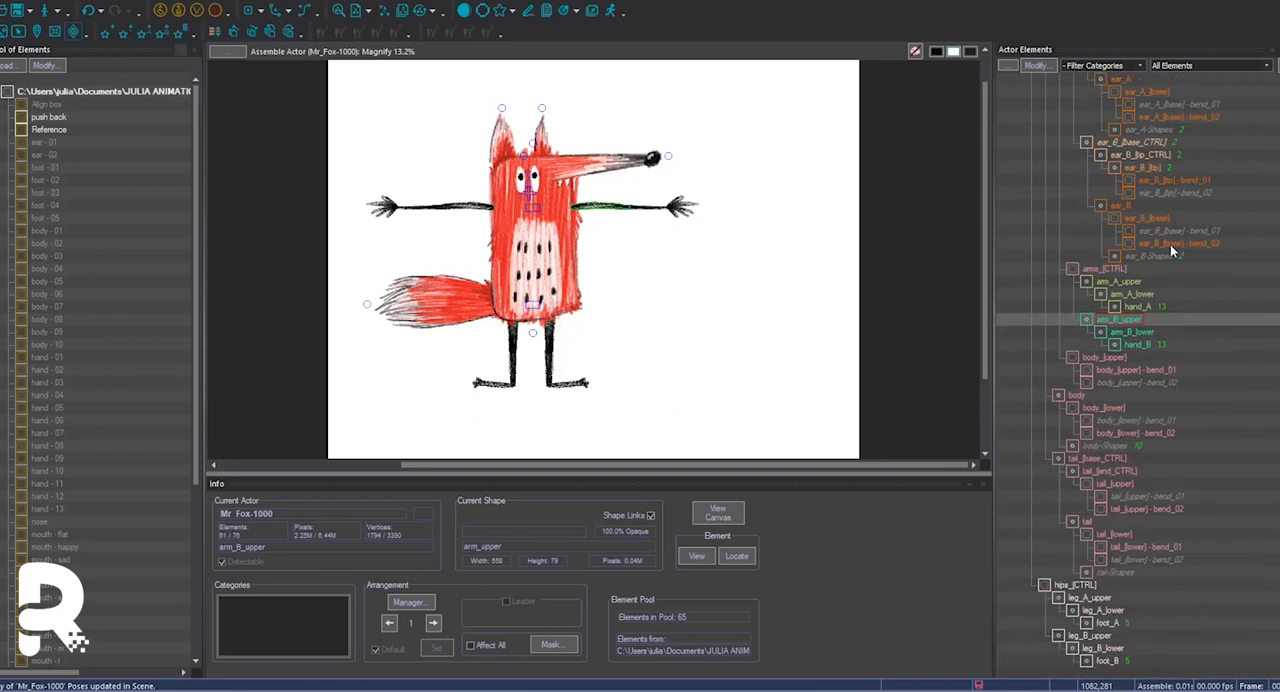
Set the listing colour of hips_[CTRL] to the Body - Light swatch.
{"action": "left_click", "coordinate": [1038, 66]}
{"action": "scroll", "coordinate": [646, 272], "scroll_direction": "down", "scroll_amount": 10}
{"action": "left_click", "coordinate": [446, 302]}
{"action": "left_click", "coordinate": [568, 476]}
{"action": "left_click", "coordinate": [606, 522]}
{"action": "left_click", "coordinate": [686, 310]}
{"action": "left_click", "coordinate": [659, 231]}
{"action": "left_click", "coordinate": [566, 362]}
{"action": "left_click", "coordinate": [737, 231]}
{"action": "left_click", "coordinate": [606, 367]}
Set the listing colour of leg_A_upper, leg_A_lower and foot_A to a blue swatch.
{"action": "left_click_drag", "start_coordinate": [479, 315], "coordinate": [480, 336]}
{"action": "left_click", "coordinate": [568, 476]}
{"action": "left_click", "coordinate": [594, 535]}
{"action": "left_click", "coordinate": [686, 310]}
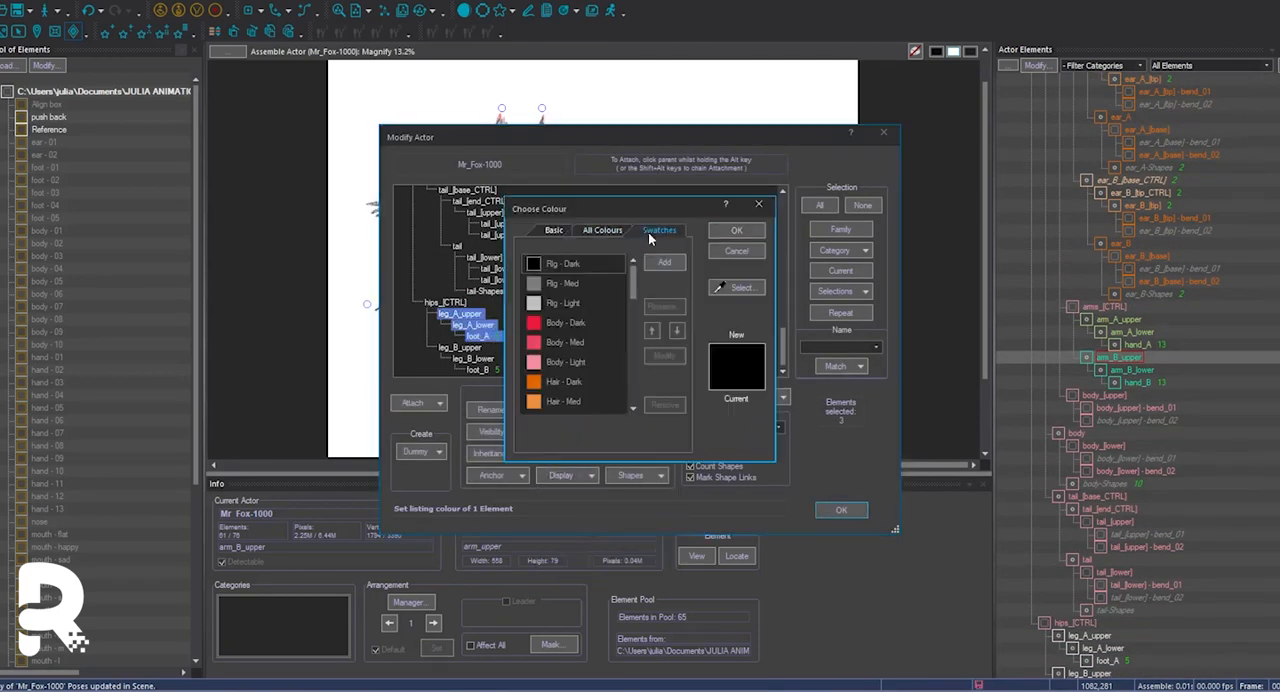
{"action": "double_click", "coordinate": [594, 390]}
Set the listing colour of leg_B_upper, leg_B_lower and foot_B to a purple swatch.
{"action": "left_click", "coordinate": [586, 524]}
{"action": "left_click", "coordinate": [684, 314]}
{"action": "left_click_drag", "start_coordinate": [635, 288], "coordinate": [635, 362]}
{"action": "left_click", "coordinate": [572, 361]}
{"action": "left_click", "coordinate": [730, 235]}
{"action": "left_click", "coordinate": [607, 366]}
Set the listing colour of tail_[base_CTRL] and its whole family to Tail - Dark.
{"action": "scroll", "coordinate": [557, 338], "scroll_direction": "up", "scroll_amount": 2}
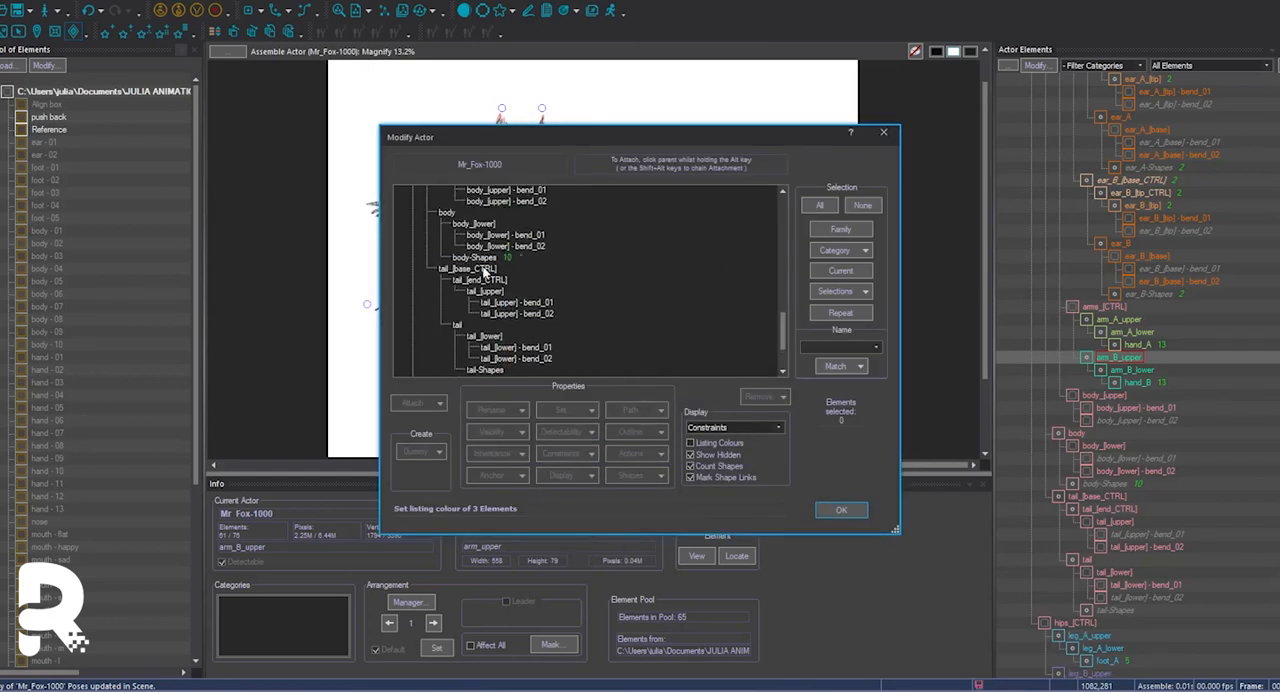
{"action": "left_click", "coordinate": [485, 269]}
{"action": "left_click", "coordinate": [841, 229]}
{"action": "left_click", "coordinate": [584, 477]}
{"action": "left_click", "coordinate": [586, 524]}
{"action": "left_click", "coordinate": [684, 314]}
{"action": "left_click", "coordinate": [659, 231]}
{"action": "left_click_drag", "start_coordinate": [635, 288], "coordinate": [637, 325]}
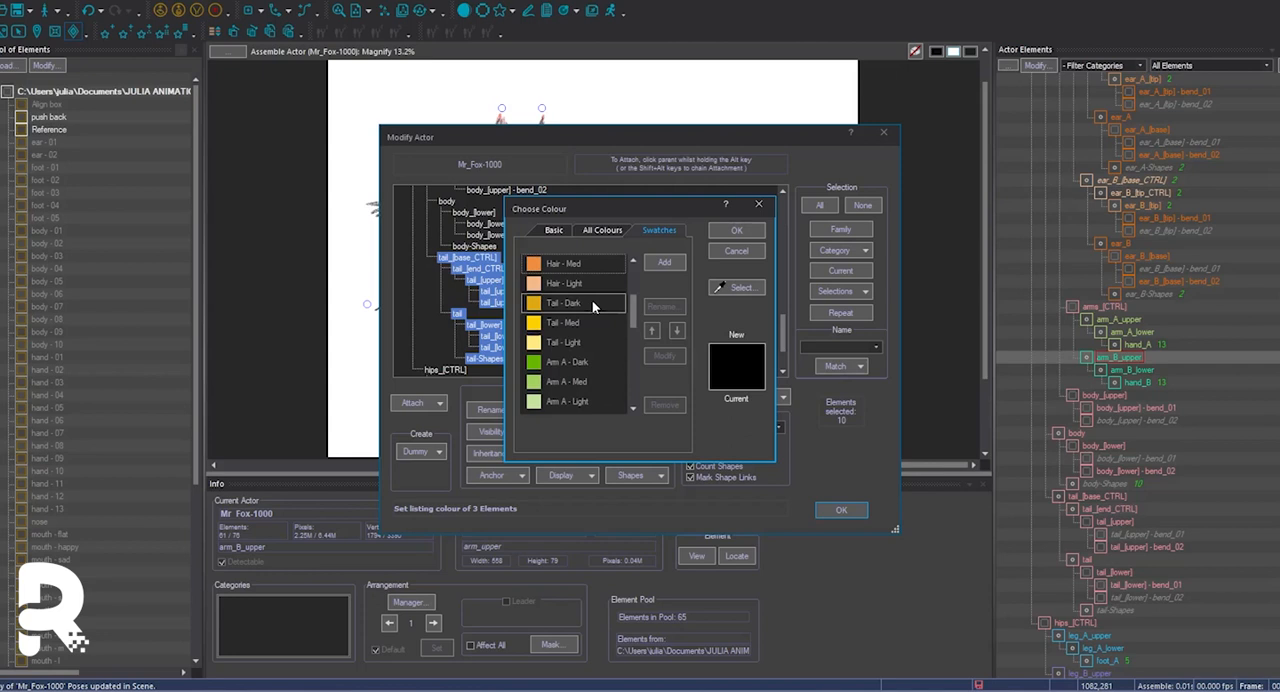
{"action": "left_click", "coordinate": [592, 303]}
{"action": "left_click", "coordinate": [733, 232]}
{"action": "left_click", "coordinate": [607, 367]}
Set the listing colour of the tail base and end controls to a light yellow swatch and apply the actor changes.
{"action": "scroll", "coordinate": [560, 260], "scroll_direction": "down", "scroll_amount": 2}
{"action": "left_click", "coordinate": [490, 223]}
{"action": "left_click", "coordinate": [580, 476]}
{"action": "left_click", "coordinate": [586, 524]}
{"action": "left_click", "coordinate": [687, 314]}
{"action": "left_click", "coordinate": [659, 231]}
{"action": "scroll", "coordinate": [587, 380], "scroll_direction": "down", "scroll_amount": 3}
{"action": "left_click", "coordinate": [585, 302]}
{"action": "left_click", "coordinate": [733, 232]}
{"action": "left_click", "coordinate": [607, 367]}
{"action": "scroll", "coordinate": [619, 332], "scroll_direction": "up", "scroll_amount": 4}
{"action": "left_click", "coordinate": [841, 510]}
Set the listing colour of tail_[upper] from the colour swatches.
{"action": "left_click", "coordinate": [1116, 523]}
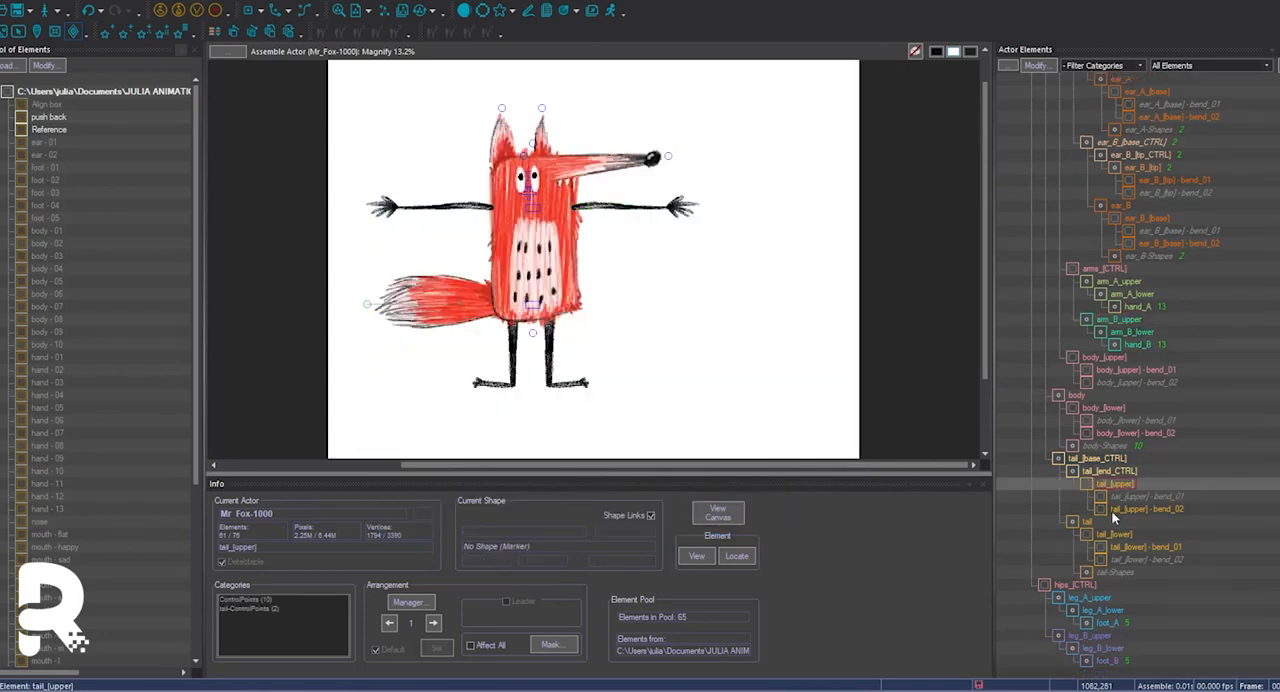
{"action": "right_click", "coordinate": [1096, 483]}
{"action": "left_click", "coordinate": [1140, 400]}
{"action": "left_click", "coordinate": [687, 314]}
{"action": "left_click", "coordinate": [659, 231]}
{"action": "left_click", "coordinate": [584, 401]}
{"action": "left_click", "coordinate": [733, 232]}
{"action": "left_click", "coordinate": [607, 367]}
Set the listing colour of body_[lower] to a dark red swatch.
{"action": "right_click", "coordinate": [1108, 412]}
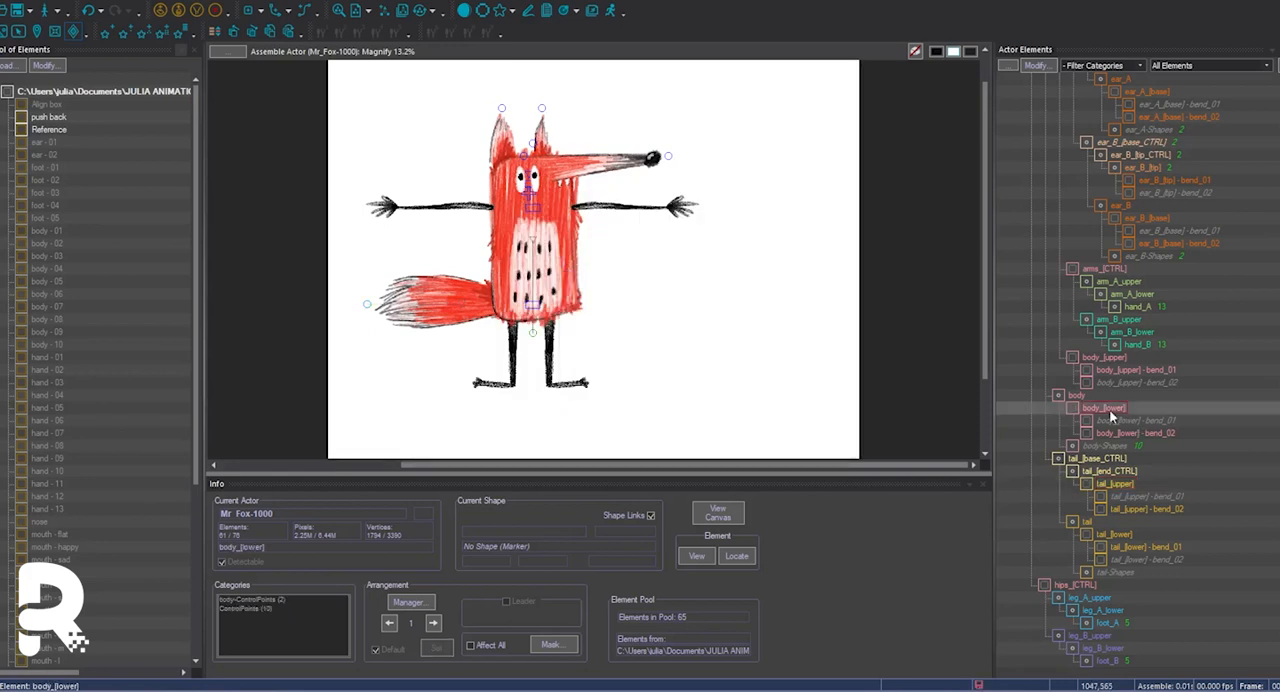
{"action": "left_click", "coordinate": [1150, 535]}
{"action": "left_click", "coordinate": [687, 314]}
{"action": "left_click", "coordinate": [657, 232]}
{"action": "left_click", "coordinate": [534, 400]}
{"action": "left_click", "coordinate": [733, 232]}
{"action": "left_click", "coordinate": [607, 367]}
Set the listing colour of body_[upper] to a dark red swatch.
{"action": "right_click", "coordinate": [1105, 360]}
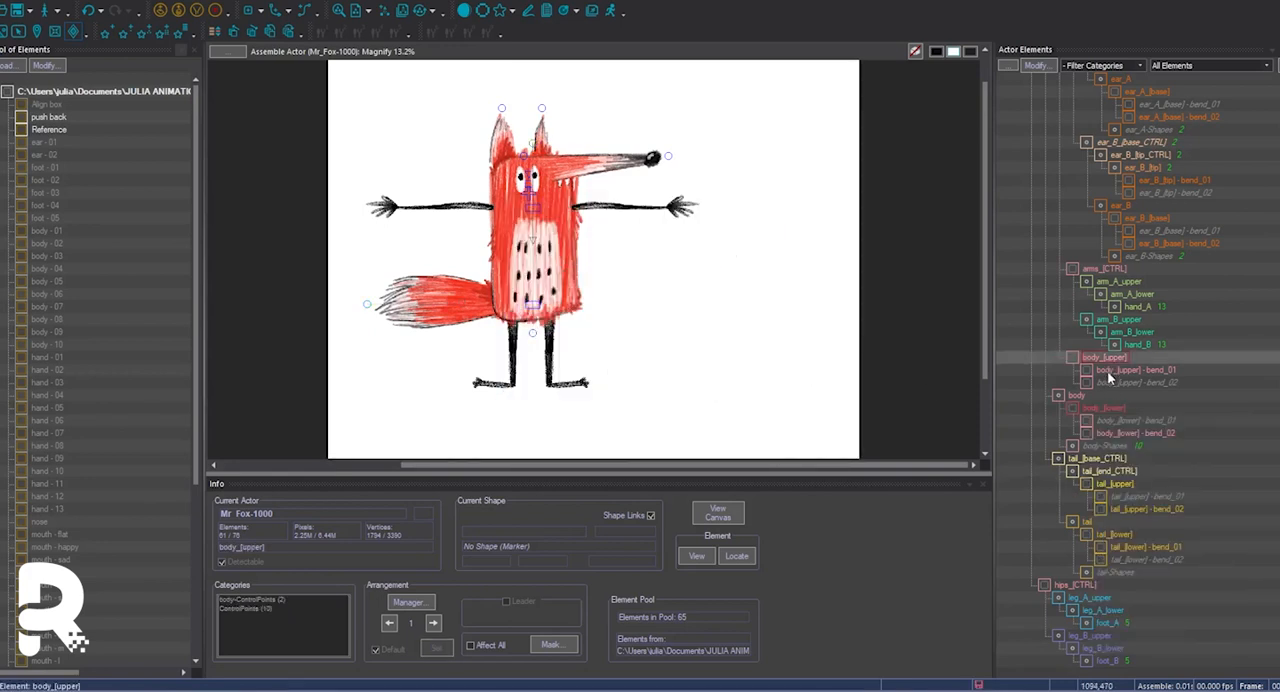
{"action": "left_click", "coordinate": [1146, 488]}
{"action": "left_click", "coordinate": [687, 314]}
{"action": "left_click", "coordinate": [659, 231]}
{"action": "left_click", "coordinate": [561, 345]}
{"action": "left_click", "coordinate": [733, 232]}
{"action": "left_click", "coordinate": [607, 367]}
Set the listing colour of the body_[upper] and body_[lower] bend_01 and bend_02 elements to Body - Dark.
{"action": "left_click", "coordinate": [1038, 66]}
{"action": "left_click_drag", "start_coordinate": [783, 214], "coordinate": [783, 321]}
{"action": "left_click", "coordinate": [540, 258]}
{"action": "left_click", "coordinate": [540, 269]}
{"action": "left_click", "coordinate": [530, 302]}
{"action": "left_click", "coordinate": [528, 314]}
{"action": "left_click", "coordinate": [571, 476]}
{"action": "left_click", "coordinate": [586, 524]}
{"action": "left_click", "coordinate": [687, 314]}
{"action": "left_click", "coordinate": [659, 231]}
{"action": "left_click", "coordinate": [566, 322]}
{"action": "left_click", "coordinate": [733, 231]}
{"action": "left_click", "coordinate": [607, 367]}
{"action": "left_click", "coordinate": [841, 510]}
Inspect Root2 and Root in the wireframe view of the actor.
{"action": "scroll", "coordinate": [1130, 400], "scroll_direction": "up", "scroll_amount": 2}
{"action": "scroll", "coordinate": [1075, 119], "scroll_direction": "up", "scroll_amount": 3}
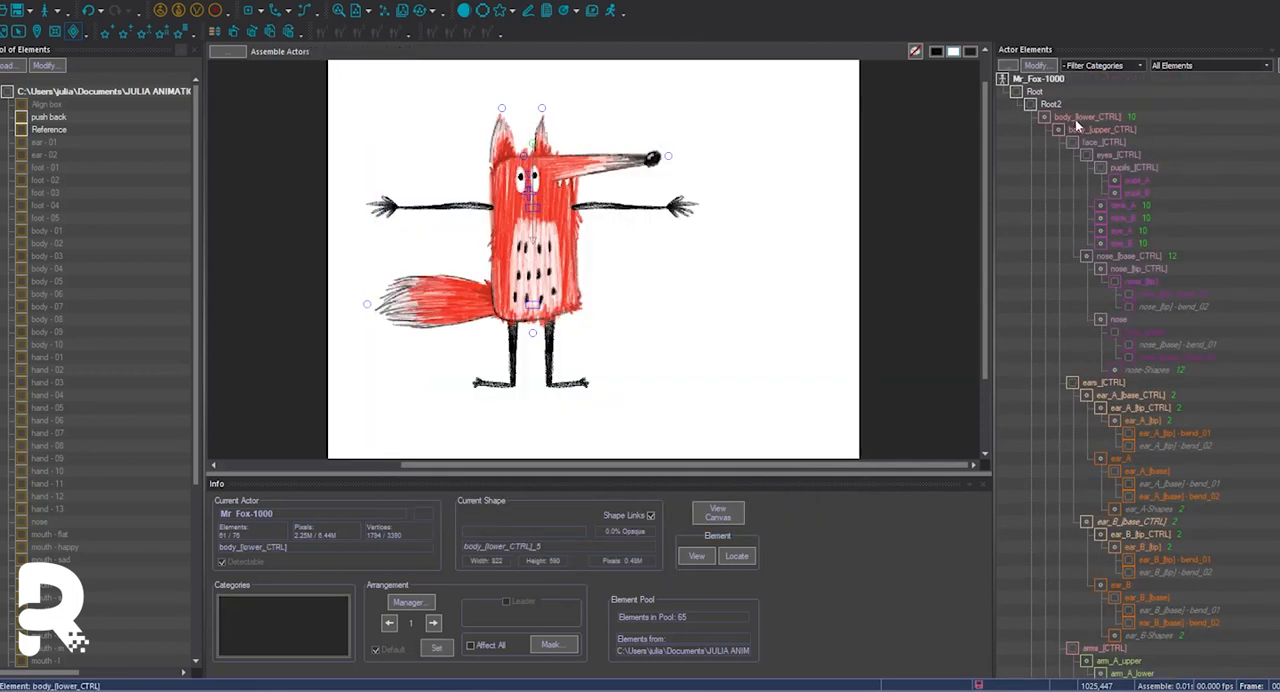
{"action": "left_click", "coordinate": [1052, 104]}
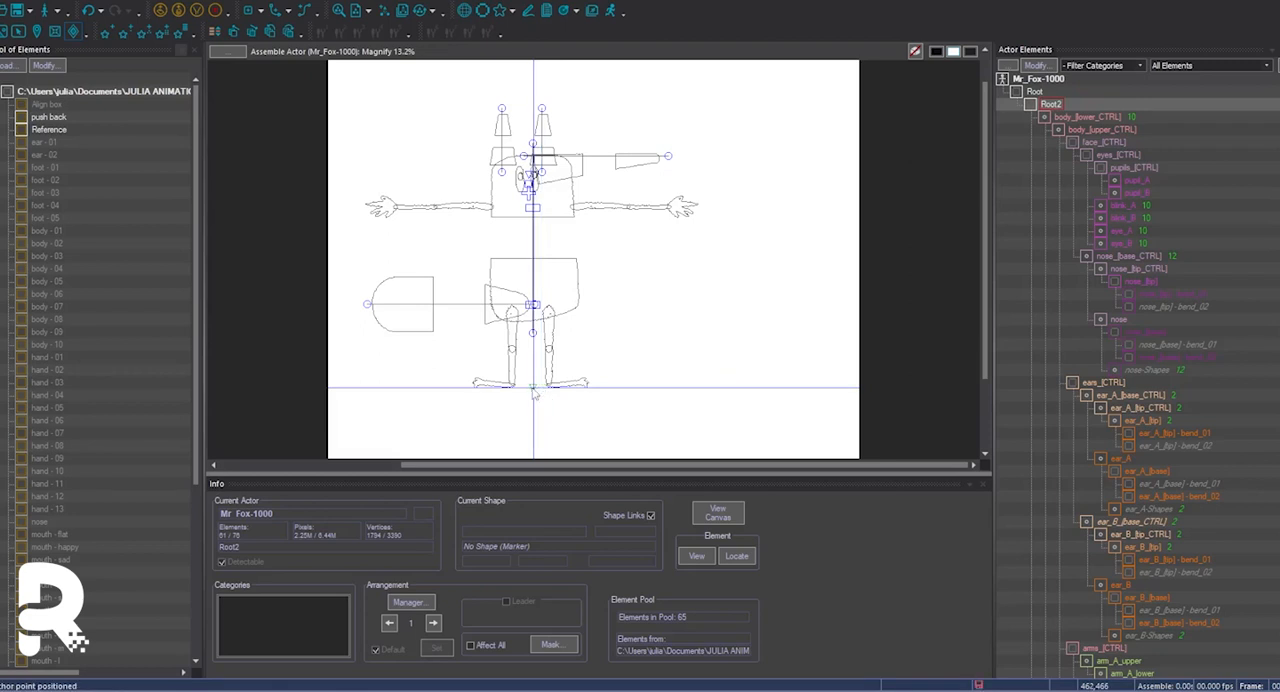
{"action": "left_click", "coordinate": [1035, 91]}
{"action": "key", "text": "w"}
Make the actor's element outlines use their listing colours and check them in the wireframe view.
{"action": "left_click", "coordinate": [1038, 66]}
{"action": "left_click", "coordinate": [473, 212]}
{"action": "left_click", "coordinate": [841, 229]}
{"action": "scroll", "coordinate": [608, 345], "scroll_direction": "down", "scroll_amount": 15}
{"action": "left_click", "coordinate": [445, 302], "text": "ctrl"}
{"action": "left_click", "coordinate": [841, 229]}
{"action": "left_click", "coordinate": [587, 475]}
{"action": "left_click", "coordinate": [579, 494]}
{"action": "left_click", "coordinate": [580, 351]}
{"action": "left_click", "coordinate": [610, 425]}
{"action": "left_click", "coordinate": [841, 510]}
{"action": "key", "text": "w"}
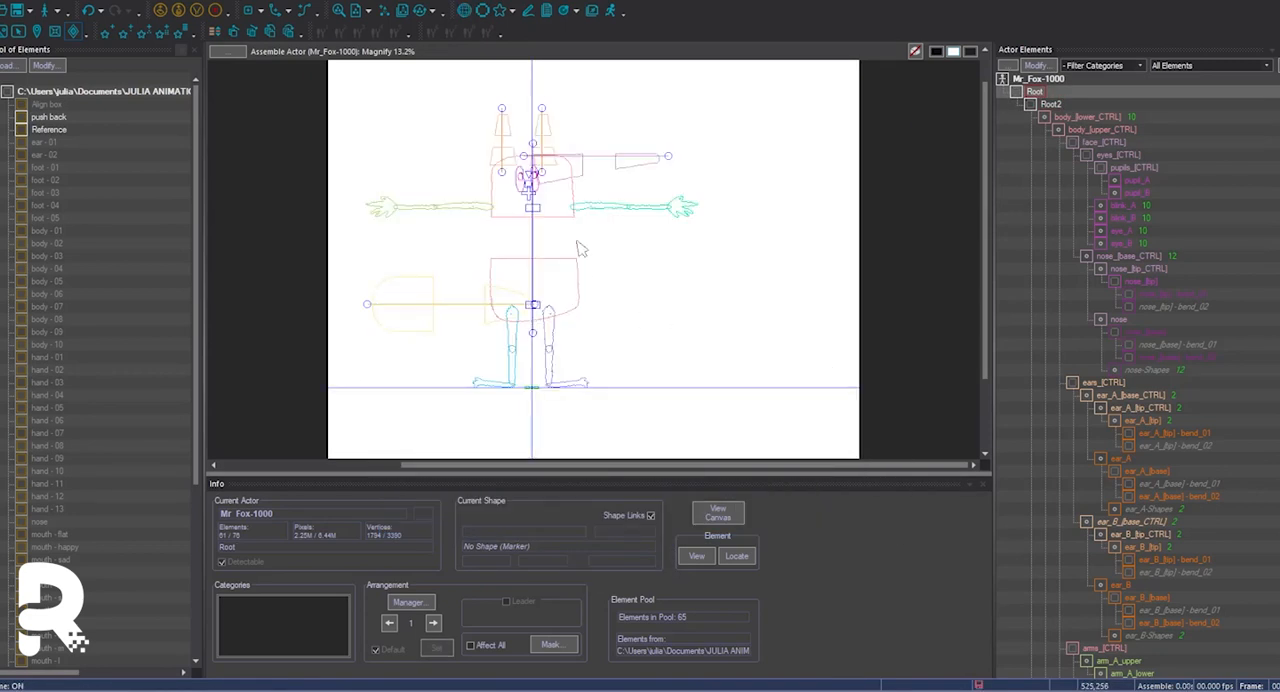
{"action": "key", "text": "w"}
Set the hips_[CTRL] and body_[lower] markers to use their listing colour.
{"action": "scroll", "coordinate": [1082, 400], "scroll_direction": "down", "scroll_amount": 10}
{"action": "right_click", "coordinate": [1080, 585]}
{"action": "left_click", "coordinate": [1071, 507]}
{"action": "left_click", "coordinate": [647, 367]}
{"action": "left_click", "coordinate": [706, 433]}
{"action": "right_click", "coordinate": [1099, 409]}
{"action": "left_click", "coordinate": [1125, 578]}
{"action": "left_click", "coordinate": [670, 368]}
{"action": "left_click", "coordinate": [706, 433]}
Set the body_[upper] marker to use its listing colour.
{"action": "right_click", "coordinate": [1121, 356]}
{"action": "left_click", "coordinate": [1201, 544]}
{"action": "left_click", "coordinate": [665, 367]}
{"action": "left_click", "coordinate": [706, 433]}
{"action": "left_click", "coordinate": [537, 207]}
{"action": "right_click", "coordinate": [537, 207]}
{"action": "right_click", "coordinate": [1104, 357]}
{"action": "left_click", "coordinate": [1144, 548]}
{"action": "left_click", "coordinate": [662, 367]}
{"action": "left_click", "coordinate": [706, 432]}
Set the tail_[upper] and tail_[lower] markers to use their listing colour.
{"action": "scroll", "coordinate": [1122, 484], "scroll_direction": "down", "scroll_amount": 3}
{"action": "left_click", "coordinate": [1122, 484]}
{"action": "right_click", "coordinate": [1122, 484]}
{"action": "left_click", "coordinate": [1150, 424]}
{"action": "left_click", "coordinate": [647, 367]}
{"action": "left_click", "coordinate": [706, 432]}
{"action": "right_click", "coordinate": [1114, 534]}
{"action": "left_click", "coordinate": [1150, 472]}
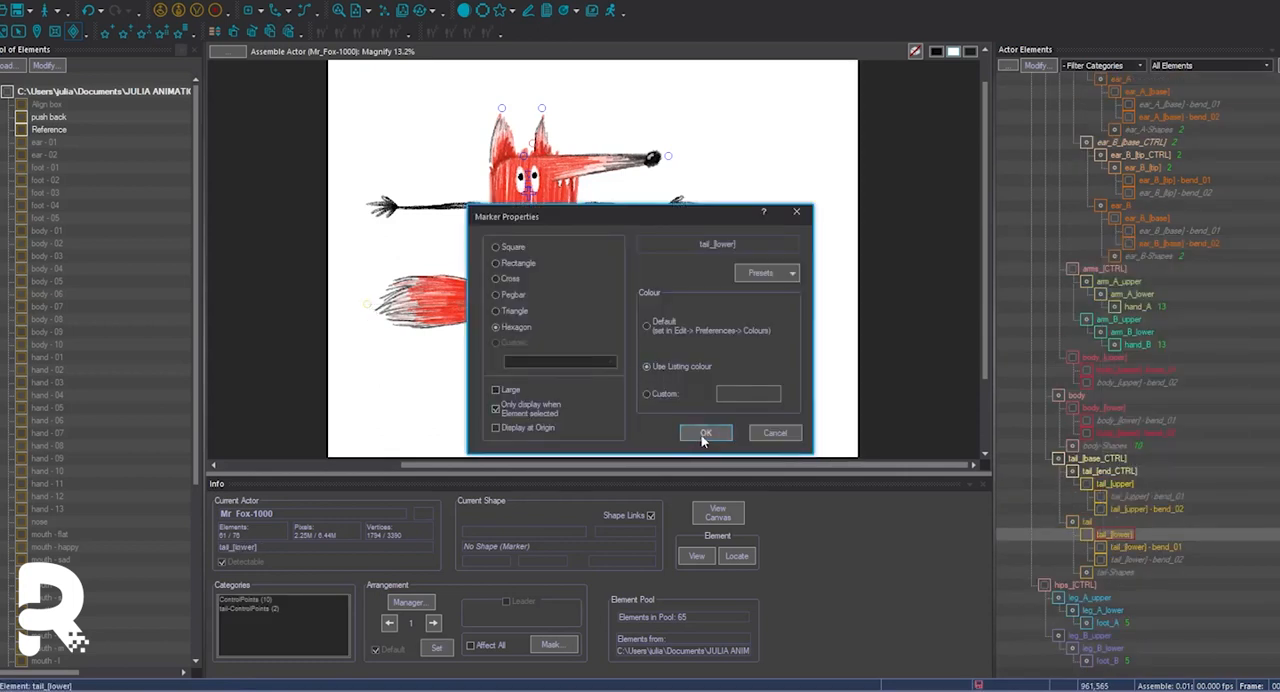
{"action": "left_click", "coordinate": [703, 436]}
Set the body_[lower] marker at the base of the body to use its listing colour.
{"action": "left_click", "coordinate": [533, 332]}
{"action": "right_click", "coordinate": [1095, 408]}
{"action": "left_click", "coordinate": [1140, 598]}
{"action": "left_click", "coordinate": [693, 369]}
{"action": "left_click", "coordinate": [706, 433]}
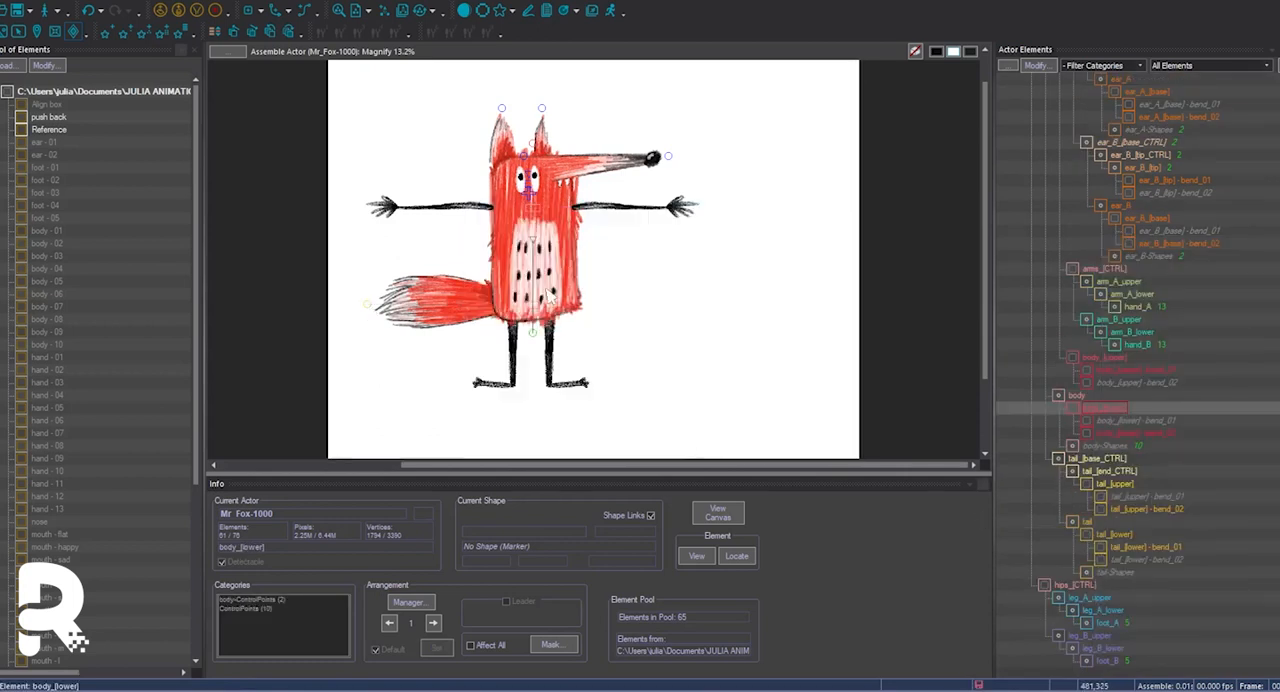
Set the nose_[base] and nose_[tip] markers to use their listing colour.
{"action": "left_click", "coordinate": [524, 156]}
{"action": "right_click", "coordinate": [1135, 332]}
{"action": "left_click", "coordinate": [1190, 523]}
{"action": "left_click", "coordinate": [647, 367]}
{"action": "left_click", "coordinate": [692, 434]}
{"action": "left_click", "coordinate": [1147, 282]}
{"action": "right_click", "coordinate": [1132, 283]}
{"action": "left_click", "coordinate": [1168, 474]}
{"action": "left_click", "coordinate": [695, 366]}
{"action": "left_click", "coordinate": [704, 433]}
Set the ear_B_[tip] and ear_B_[base] markers to use their listing colour.
{"action": "left_click", "coordinate": [542, 108]}
{"action": "right_click", "coordinate": [1134, 357]}
{"action": "left_click", "coordinate": [1165, 534]}
{"action": "left_click", "coordinate": [662, 368]}
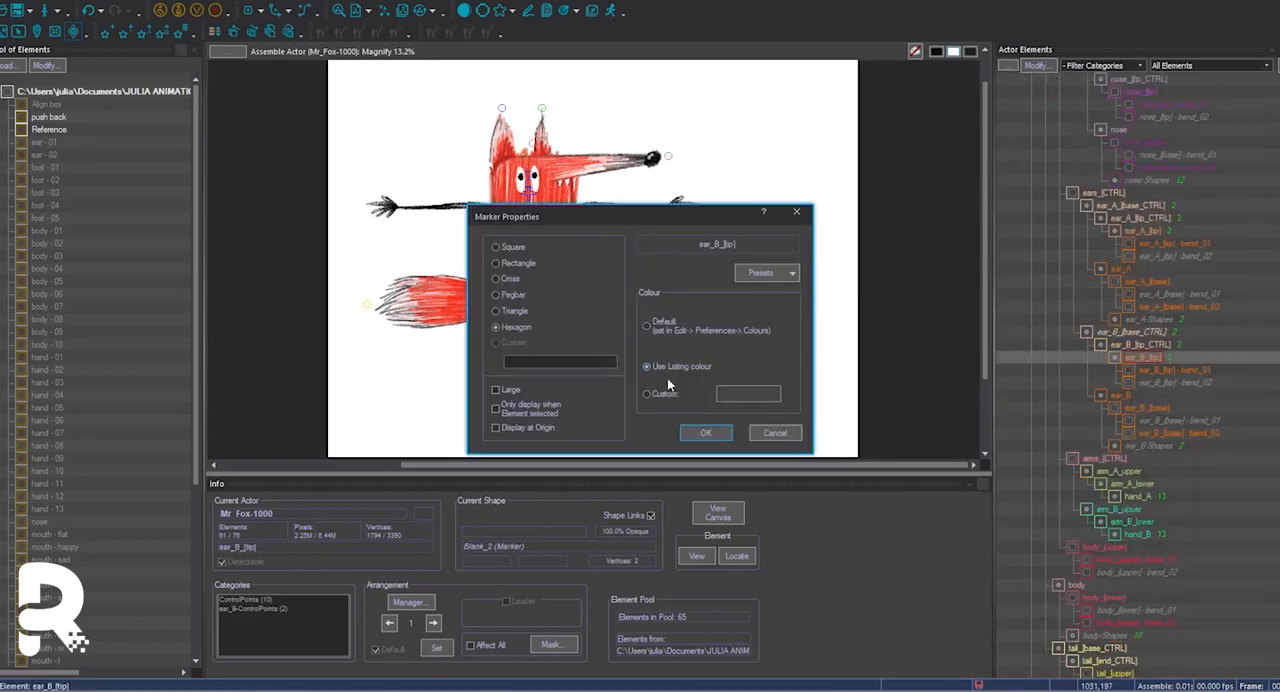
{"action": "left_click", "coordinate": [705, 433]}
{"action": "left_click", "coordinate": [533, 143]}
{"action": "right_click", "coordinate": [1140, 358]}
{"action": "left_click", "coordinate": [1180, 534]}
{"action": "left_click", "coordinate": [660, 367]}
{"action": "left_click", "coordinate": [704, 433]}
Set the ear_A_[tip] and ear_A_[base] markers to use their listing colour.
{"action": "left_click", "coordinate": [502, 108]}
{"action": "right_click", "coordinate": [1128, 358]}
{"action": "left_click", "coordinate": [1181, 534]}
{"action": "left_click", "coordinate": [660, 367]}
{"action": "left_click", "coordinate": [706, 433]}
{"action": "left_click", "coordinate": [503, 148]}
{"action": "right_click", "coordinate": [1157, 358]}
{"action": "left_click", "coordinate": [1180, 534]}
{"action": "left_click", "coordinate": [658, 367]}
{"action": "left_click", "coordinate": [704, 433]}
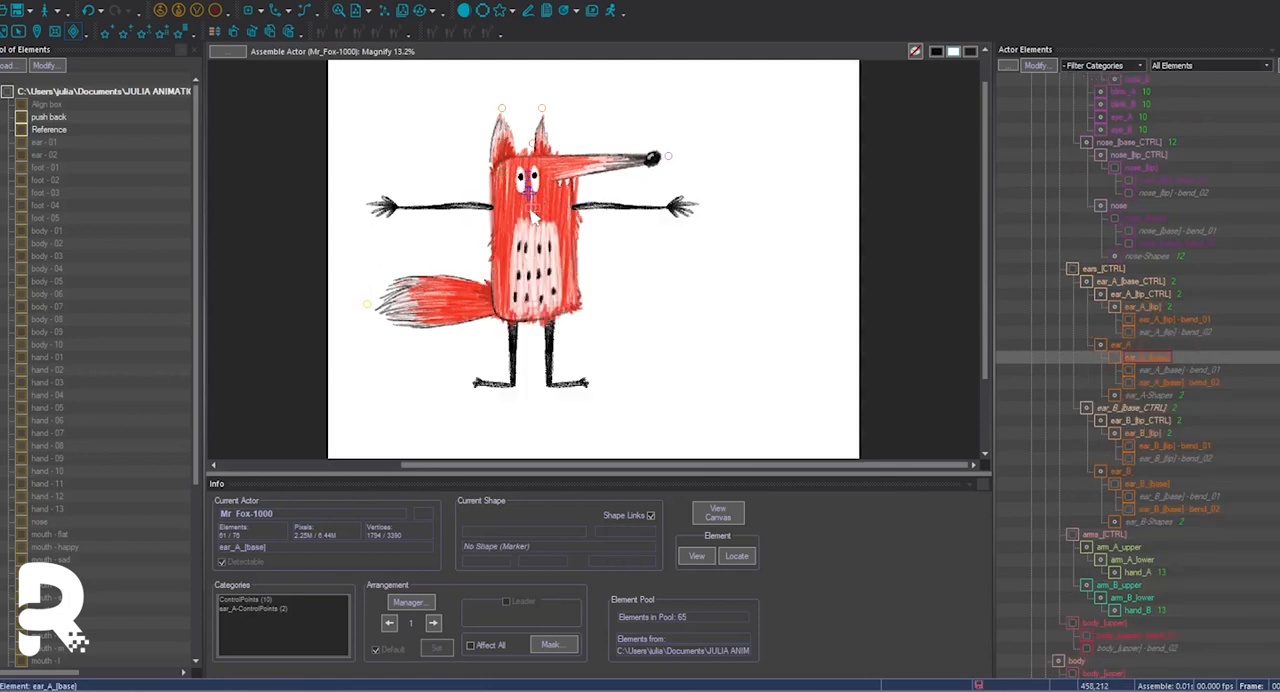
Set the face_[CTRL], eyes_[CTRL] and pupils_[CTRL] markers to use their listing colour.
{"action": "left_click", "coordinate": [533, 210]}
{"action": "right_click", "coordinate": [1088, 143]}
{"action": "left_click", "coordinate": [1130, 320]}
{"action": "left_click", "coordinate": [662, 367]}
{"action": "left_click", "coordinate": [705, 433]}
{"action": "right_click", "coordinate": [1115, 156]}
{"action": "left_click", "coordinate": [1150, 332]}
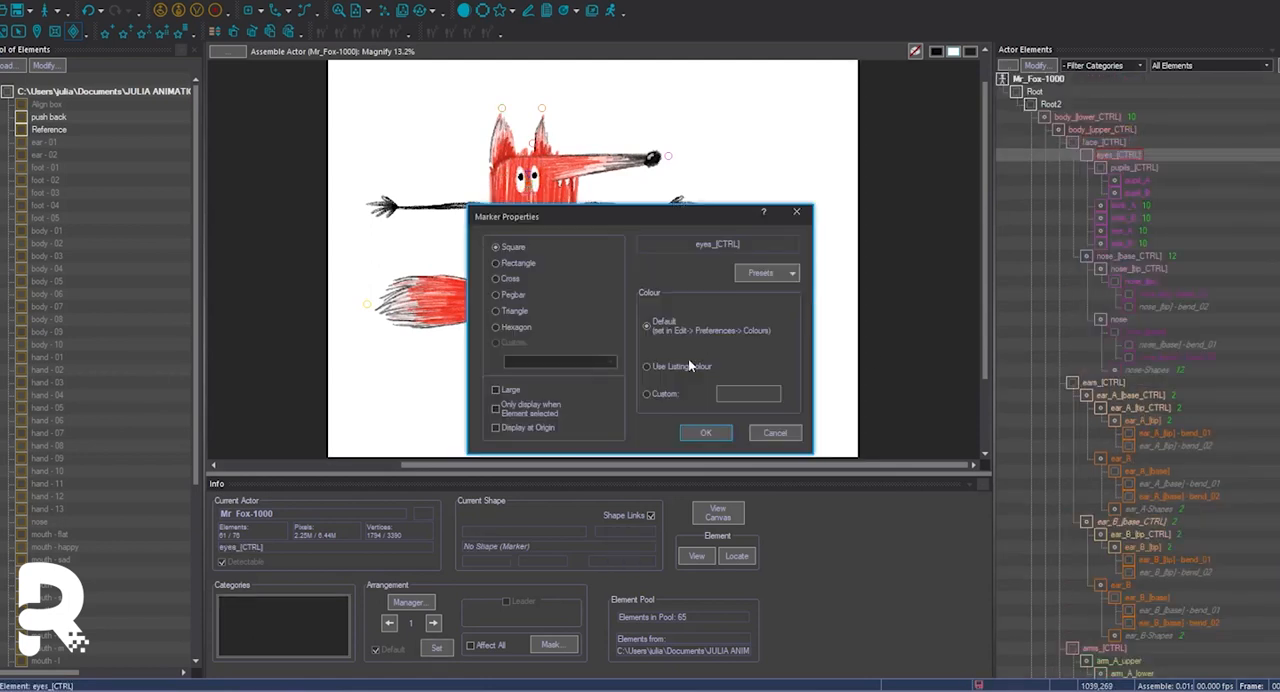
{"action": "left_click", "coordinate": [688, 366]}
{"action": "left_click", "coordinate": [704, 433]}
{"action": "right_click", "coordinate": [1135, 168]}
{"action": "left_click", "coordinate": [1168, 345]}
{"action": "left_click", "coordinate": [665, 367]}
{"action": "left_click", "coordinate": [700, 432]}
Select body_[upper_CTRL] and display the actor as coloured outlines to review its colour coding.
{"action": "left_click", "coordinate": [1110, 130]}
{"action": "left_click", "coordinate": [464, 11]}
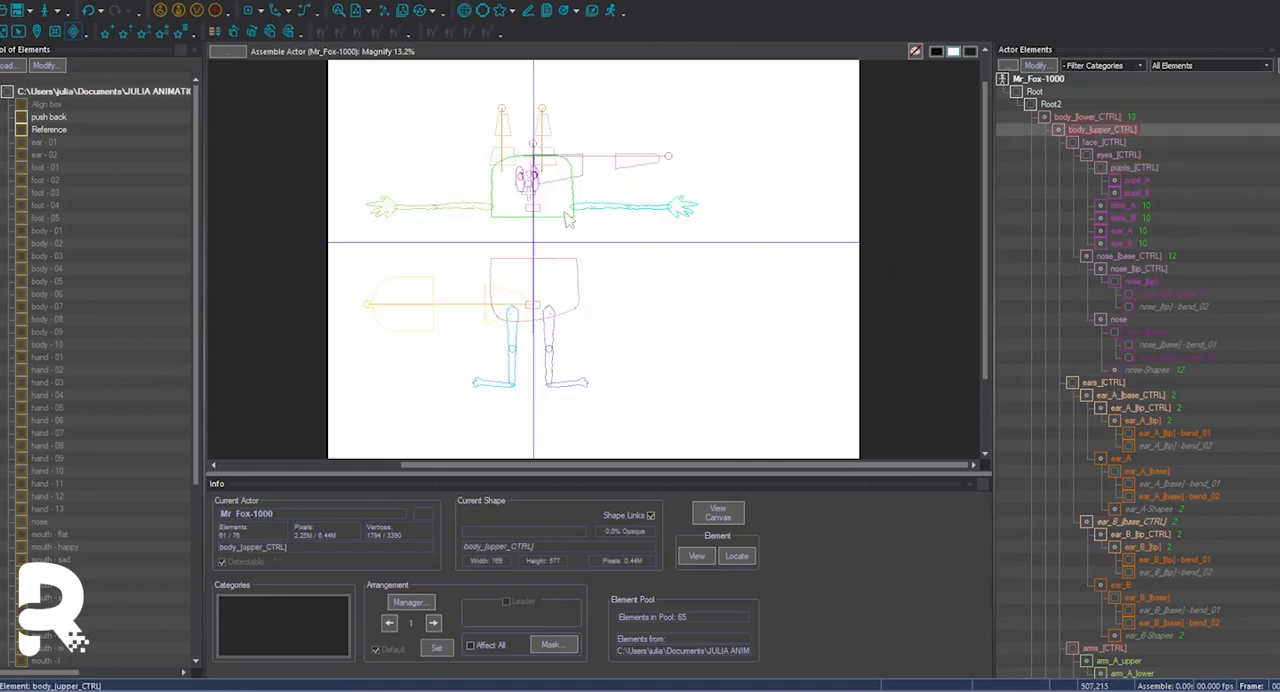
{"action": "left_click", "coordinate": [638, 173]}
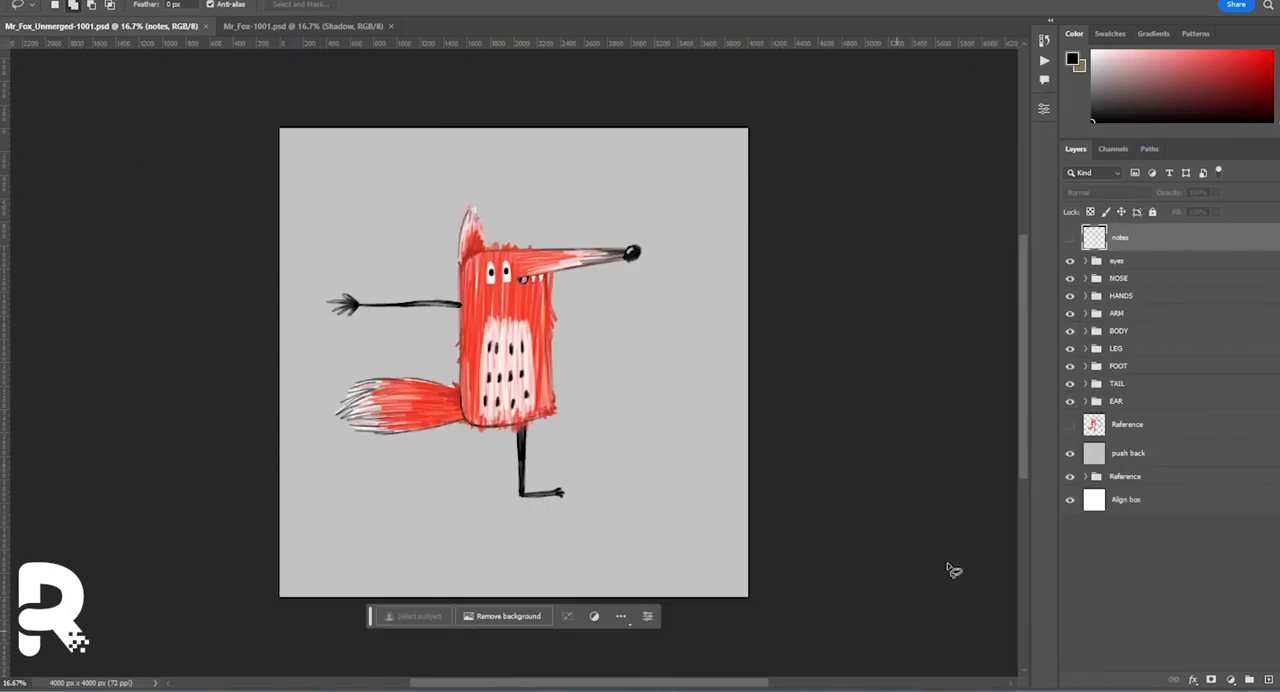
In Photoshop, bring the Shadow layer from Mr_Fox-1001.psd into Mr_Fox_Unmerged-1001.psd, directly above the Reference layer.
{"action": "left_click", "coordinate": [1126, 424]}
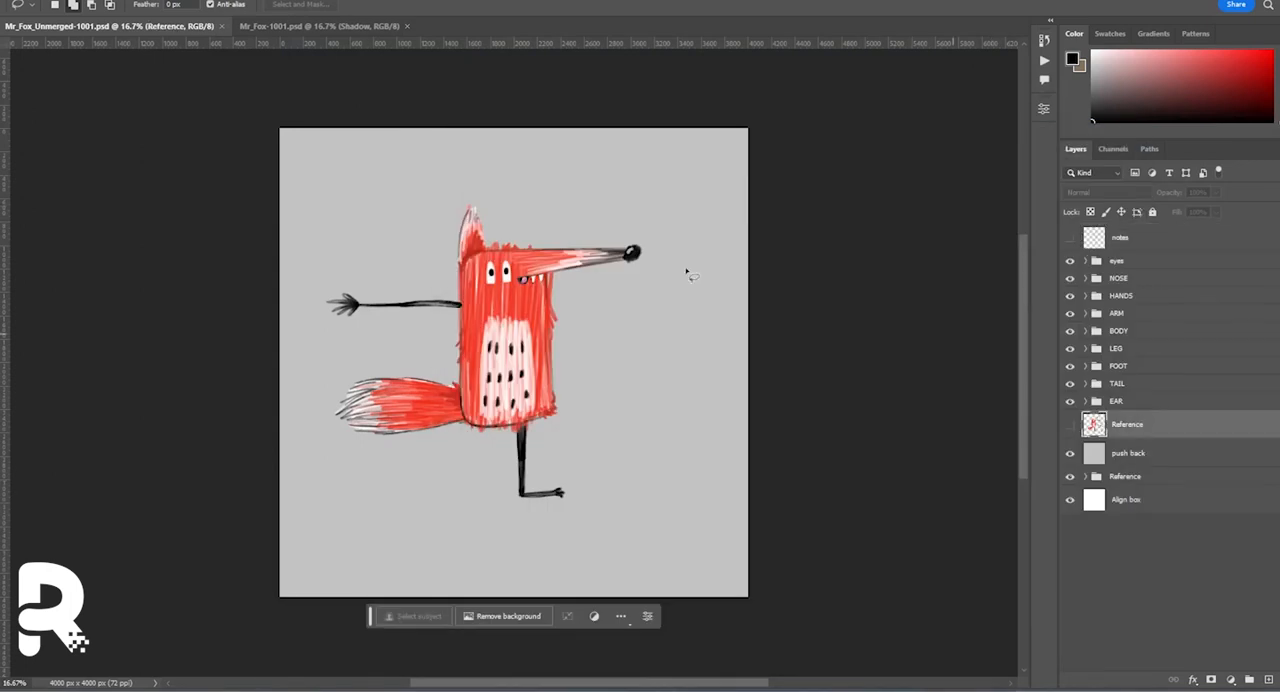
{"action": "key", "text": "ctrl+Tab"}
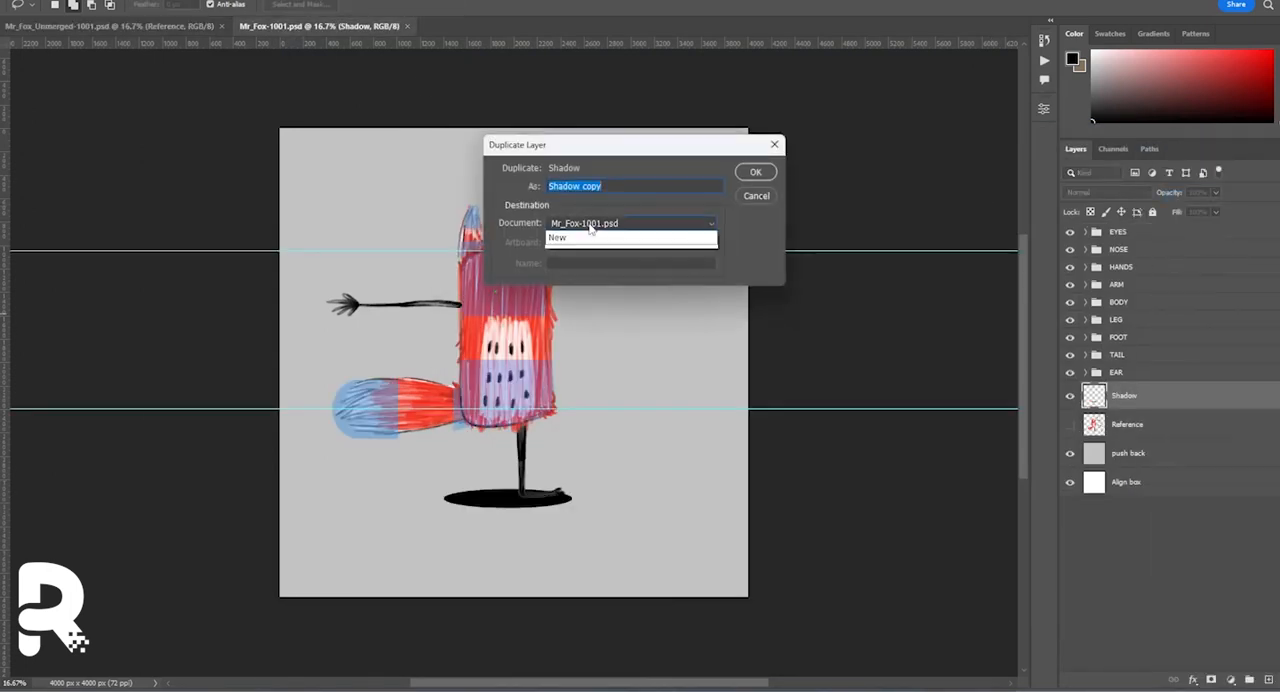
{"action": "key", "text": "Return"}
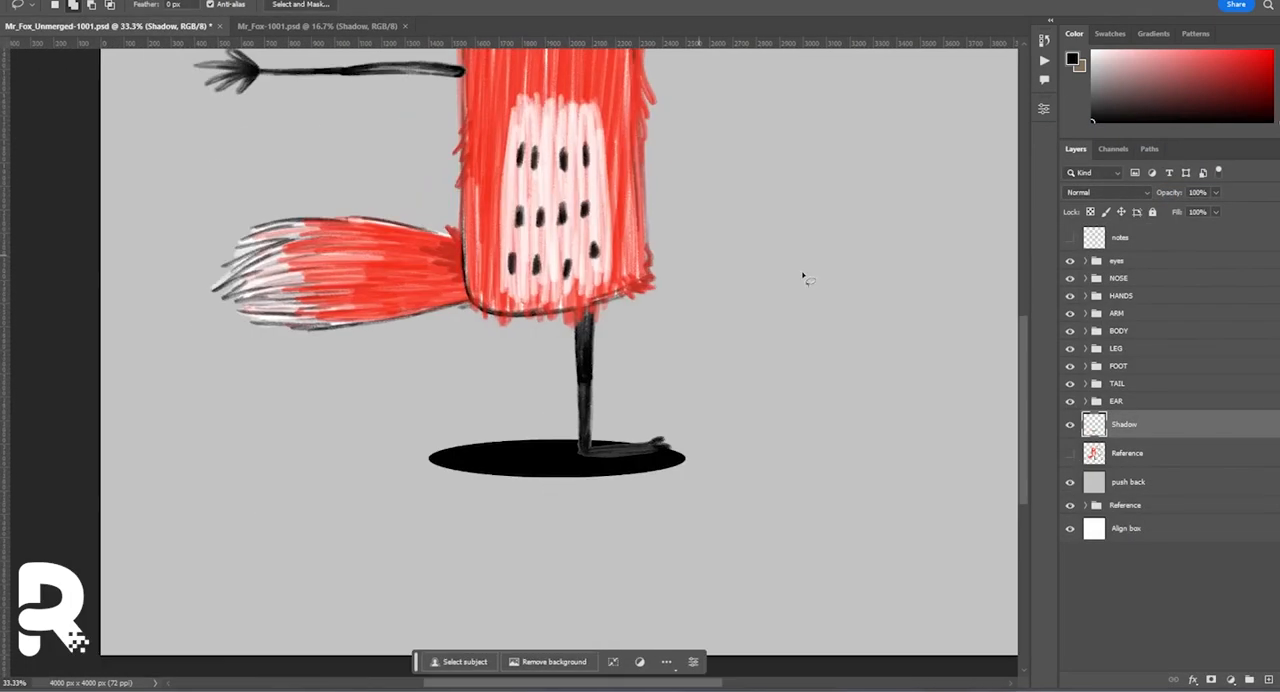
Hatch a black shadow over the ellipse under the foot on new layers with the Pencil - Linework - 28px brush.
{"action": "key", "text": "b"}
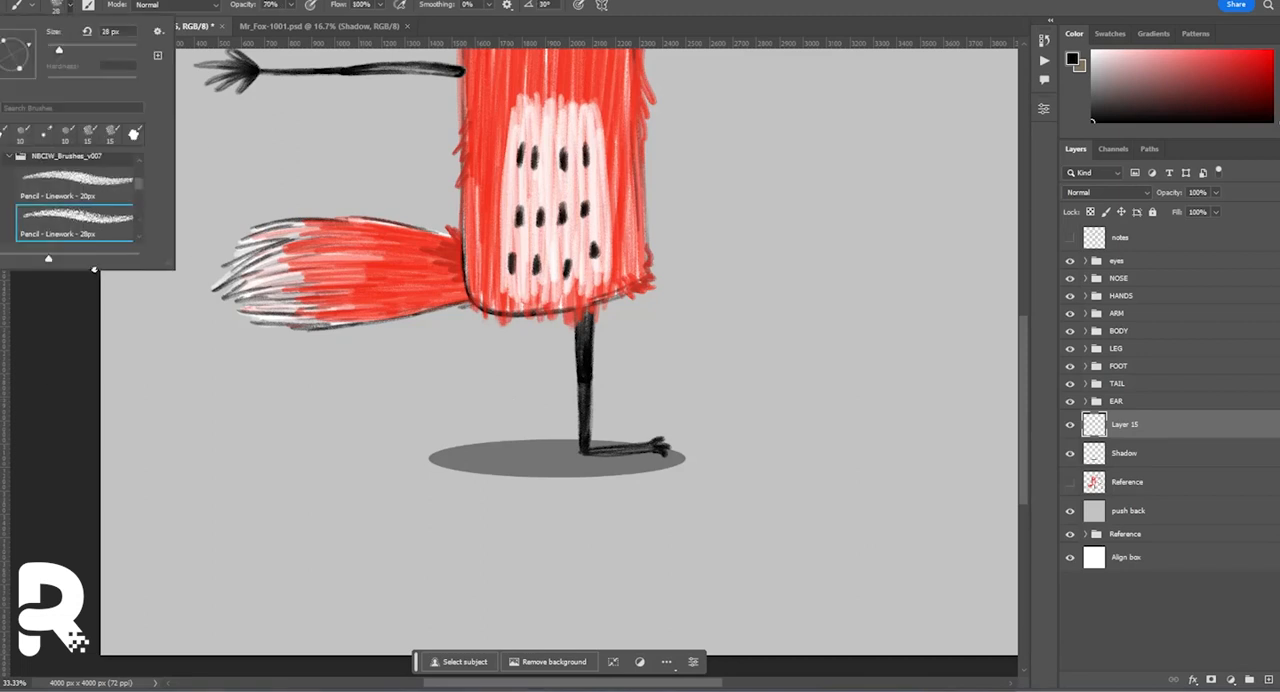
{"action": "key", "text": "v"}
{"action": "left_click_drag", "start_coordinate": [688, 442], "coordinate": [691, 439]}
{"action": "key", "text": "ctrl+t"}
{"action": "key", "text": "Return"}
{"action": "left_click", "coordinate": [1268, 680]}
{"action": "key", "text": "b"}
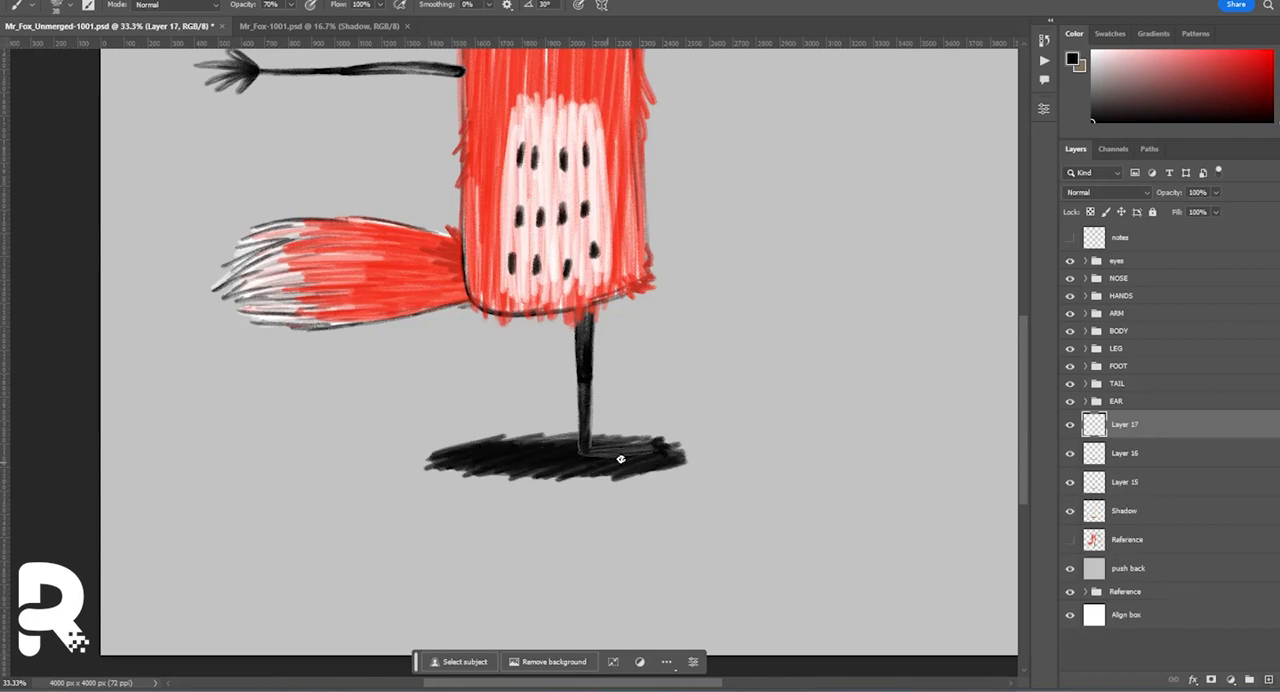
Merge the hatched shadow layers into one and hide all the character part groups from EAR up to eyes.
{"action": "key", "text": "ctrl+minus"}
{"action": "key", "text": "ctrl+minus"}
{"action": "key", "text": "ctrl+plus"}
{"action": "key", "text": "ctrl+plus"}
{"action": "left_click", "coordinate": [1196, 480], "text": "shift"}
{"action": "key", "text": "ctrl+e"}
{"action": "left_click_drag", "start_coordinate": [1070, 401], "coordinate": [1070, 261]}
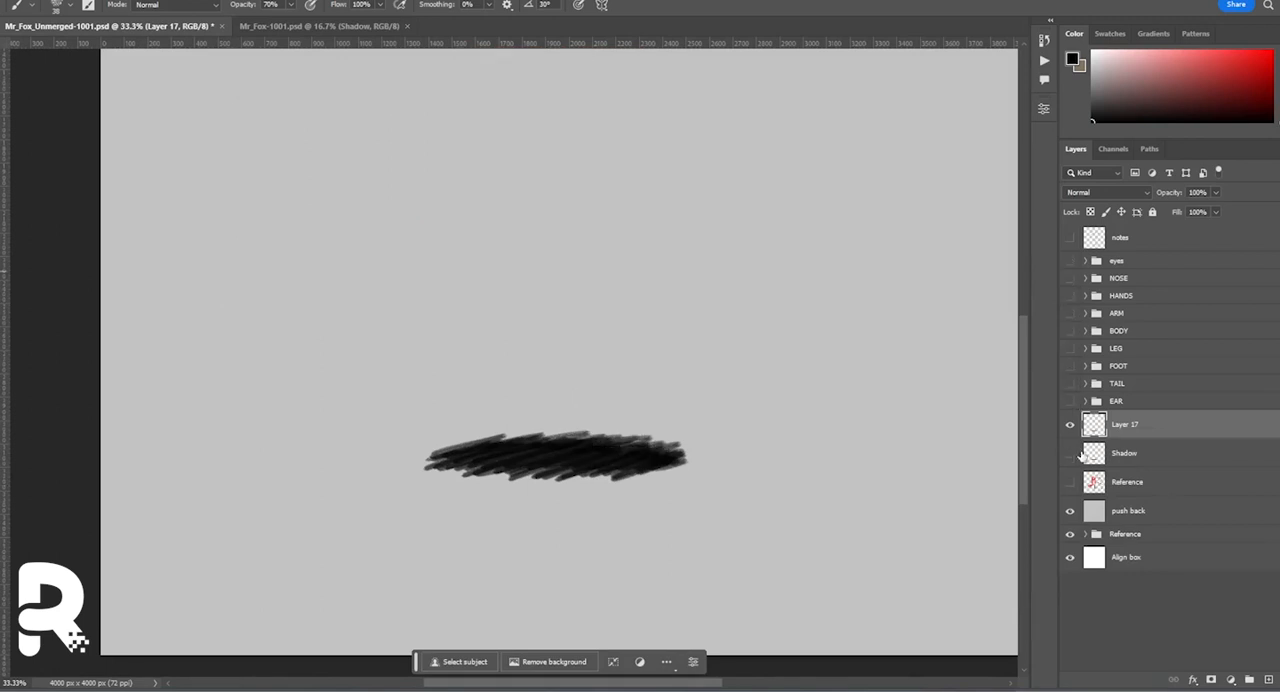
Skew and slightly widen the hatched shadow with a free transform, then hide the original ellipse Shadow layer.
{"action": "key", "text": "ctrl+t"}
{"action": "right_click", "coordinate": [657, 460]}
{"action": "left_click", "coordinate": [690, 217]}
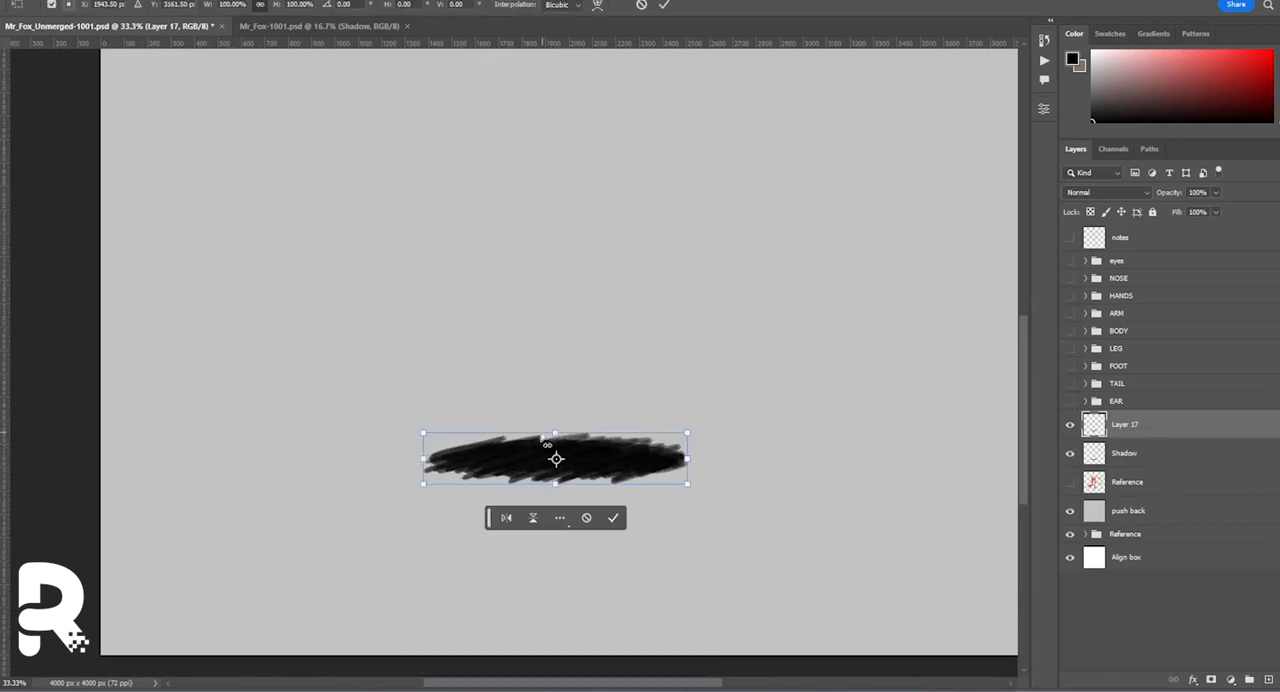
{"action": "left_click_drag", "start_coordinate": [546, 435], "coordinate": [537, 435]}
{"action": "left_click_drag", "start_coordinate": [685, 462], "coordinate": [685, 460]}
{"action": "right_click", "coordinate": [646, 456]}
{"action": "left_click", "coordinate": [638, 458]}
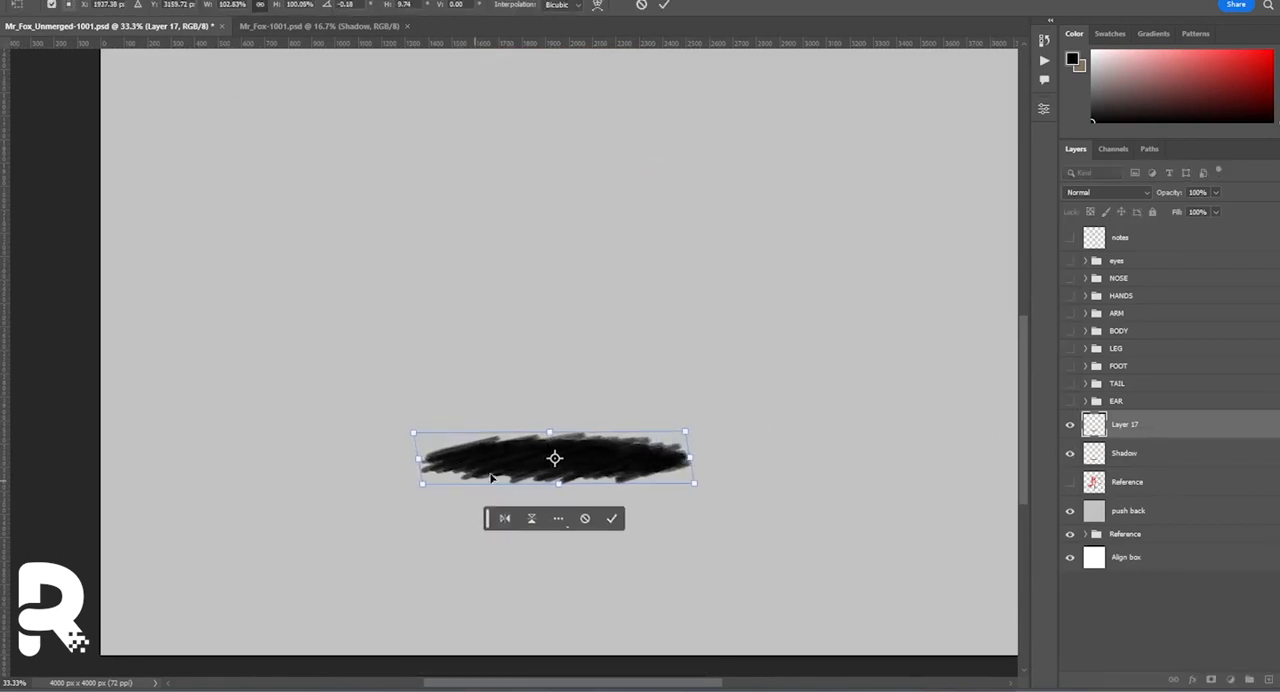
{"action": "key", "text": "Return"}
{"action": "left_click", "coordinate": [1070, 454]}
{"action": "key", "text": "b"}
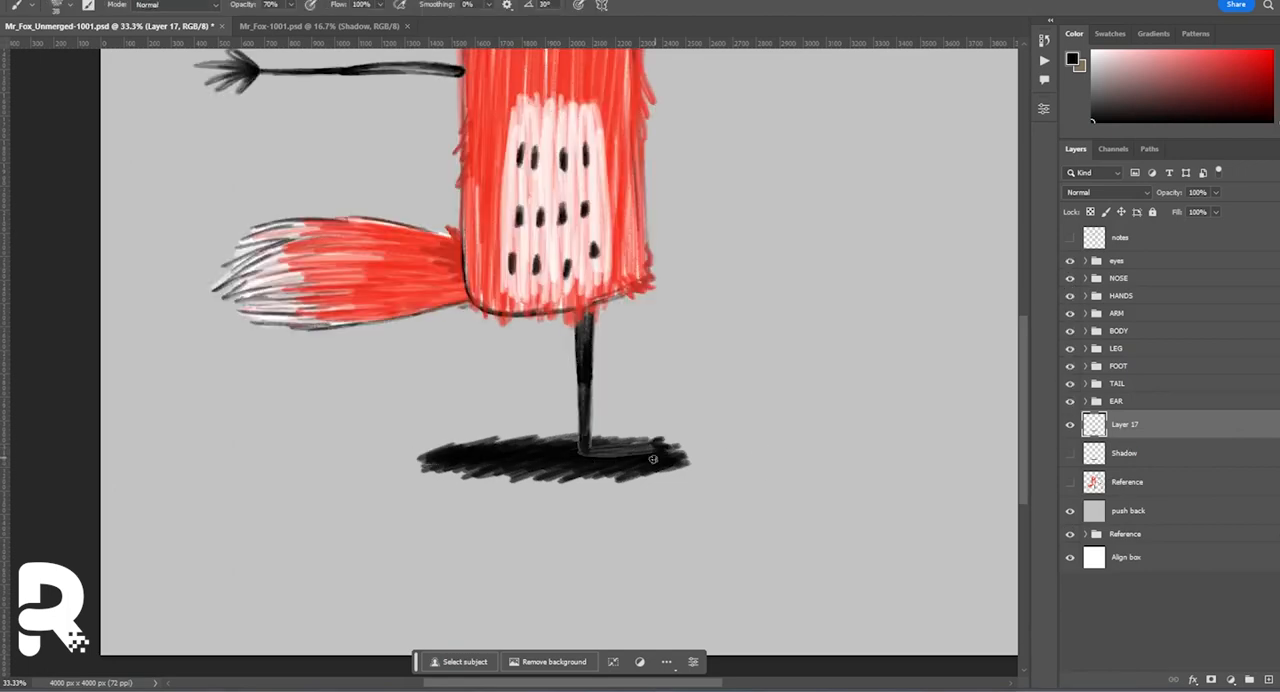
Delete the original ellipse layer and duplicate the hatched shadow layer into Mr_Fox-1001.psd.
{"action": "key", "text": "ctrl+minus"}
{"action": "left_click", "coordinate": [1124, 455]}
{"action": "key", "text": "Delete"}
{"action": "right_click", "coordinate": [1158, 426]}
{"action": "left_click", "coordinate": [1206, 197]}
{"action": "left_click", "coordinate": [758, 158]}
{"action": "left_click", "coordinate": [312, 27]}
{"action": "left_click", "coordinate": [1124, 425]}
{"action": "left_click", "coordinate": [1071, 426]}
{"action": "left_click", "coordinate": [145, 28]}
Hide the shadow and all part groups except LEG and FOOT, and show the foot_pivot layer in the FOOT group.
{"action": "left_click", "coordinate": [1070, 425]}
{"action": "left_click_drag", "start_coordinate": [1070, 261], "coordinate": [1070, 401]}
{"action": "left_click", "coordinate": [1086, 366]}
{"action": "left_click", "coordinate": [1118, 366]}
{"action": "left_click", "coordinate": [1070, 389]}
{"action": "key", "text": "ctrl+plus"}
{"action": "key", "text": "ctrl+plus"}
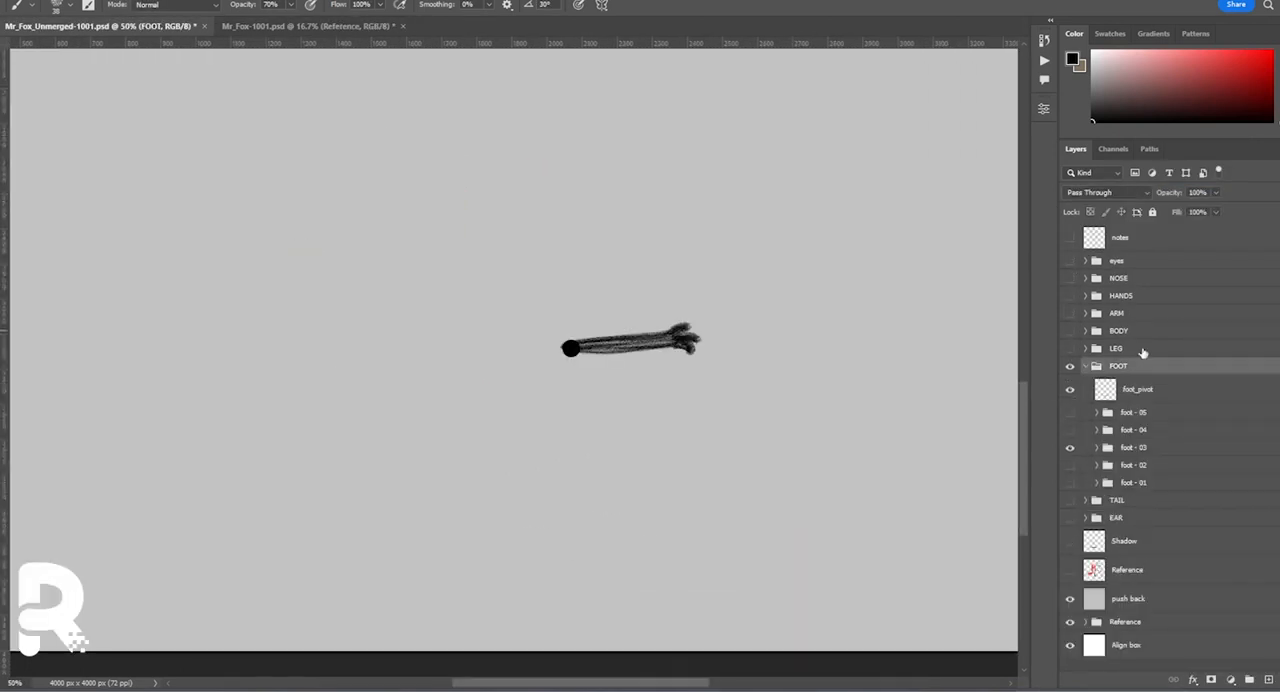
{"action": "left_click", "coordinate": [1070, 349]}
Lock the transparent pixels of the foot_pivot layer and recolour the pivot dot light blue.
{"action": "left_click", "coordinate": [1137, 389]}
{"action": "left_click", "coordinate": [1090, 212]}
{"action": "key", "text": "x"}
{"action": "left_click", "coordinate": [4, 451]}
{"action": "left_click", "coordinate": [686, 443]}
{"action": "key", "text": "alt+BackSpace"}
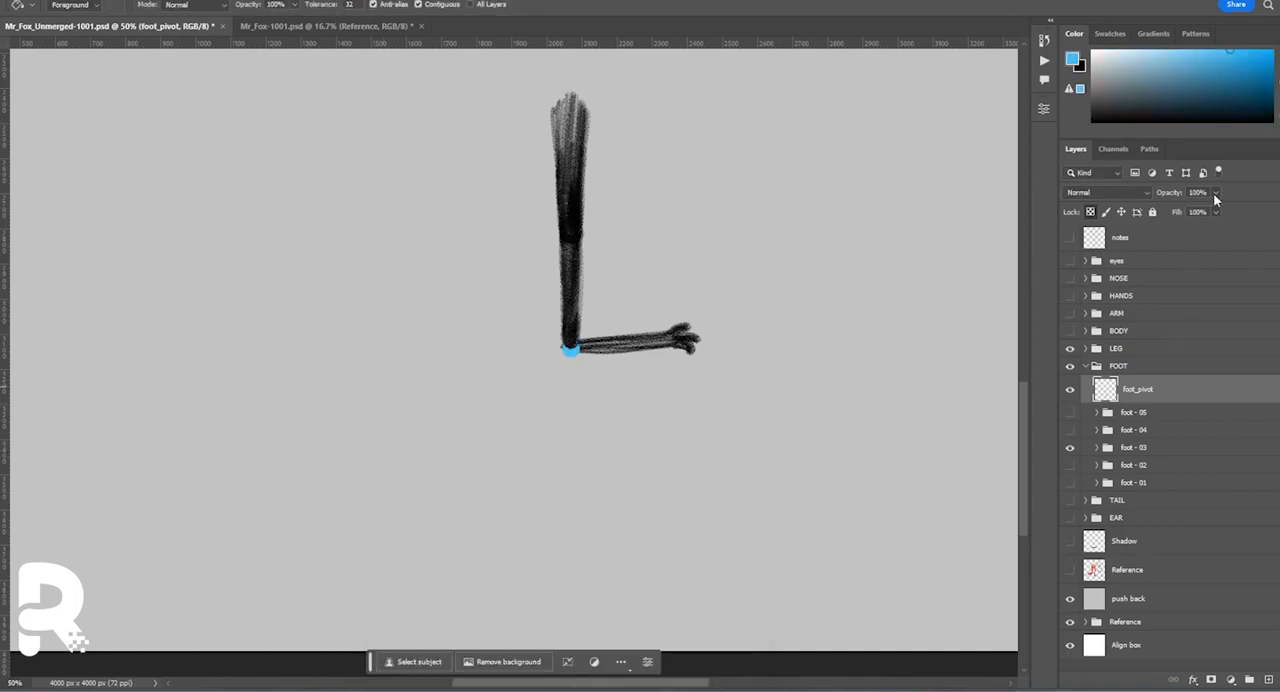
Duplicate the foot - 01 to foot - 05 groups and rotate the copies downward around the ankle pivot.
{"action": "left_click", "coordinate": [1160, 412]}
{"action": "left_click", "coordinate": [1135, 482], "text": "shift"}
{"action": "key", "text": "ctrl+j"}
{"action": "left_click_drag", "start_coordinate": [712, 343], "coordinate": [715, 422]}
{"action": "key", "text": "Return"}
Reshape the toes layer in the foot - 03 copy group with a free transform.
{"action": "left_click", "coordinate": [1097, 448]}
{"action": "left_click", "coordinate": [1140, 471]}
{"action": "key", "text": "ctrl+t"}
{"action": "key", "text": "ctrl+plus"}
{"action": "right_click", "coordinate": [688, 431]}
{"action": "left_click", "coordinate": [714, 186]}
{"action": "key", "text": "Return"}
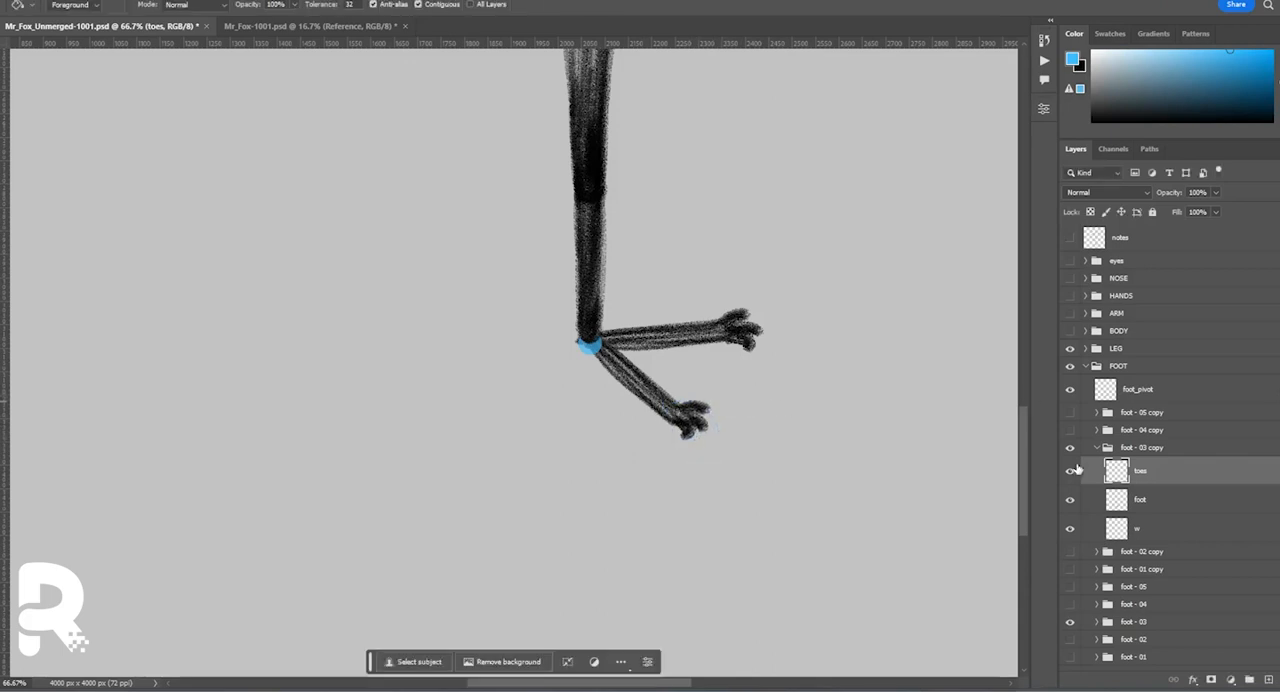
Show the foot - 04 copy group and adjust its toes layer with a free transform.
{"action": "left_click", "coordinate": [1097, 448]}
{"action": "left_click", "coordinate": [1070, 430]}
{"action": "left_click", "coordinate": [1097, 430]}
{"action": "left_click", "coordinate": [1140, 453]}
{"action": "key", "text": "ctrl+t"}
{"action": "key", "text": "Return"}
{"action": "left_click", "coordinate": [1097, 430]}
Redraw the toes of foot - 05 copy in black on a new layer and trim its line layer with a mask.
{"action": "left_click", "coordinate": [1140, 412]}
{"action": "left_click", "coordinate": [1097, 412]}
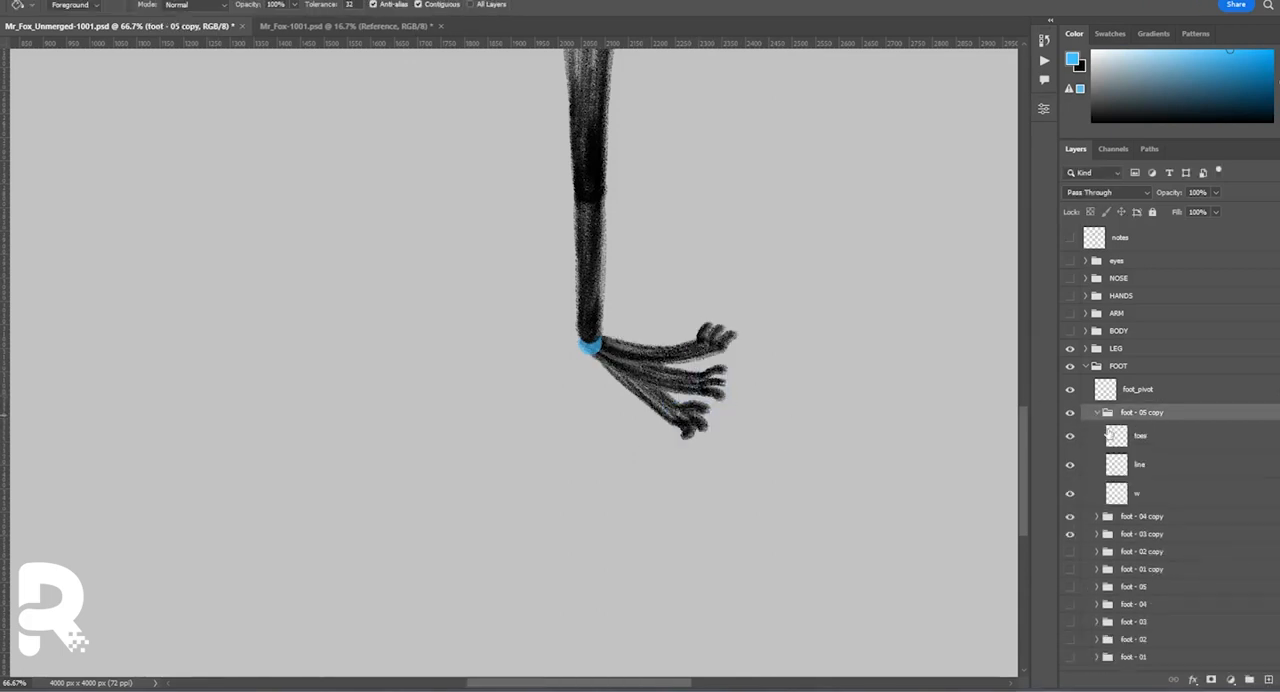
{"action": "key", "text": "ctrl+alt+shift+n"}
{"action": "key", "text": "b"}
{"action": "key", "text": "x"}
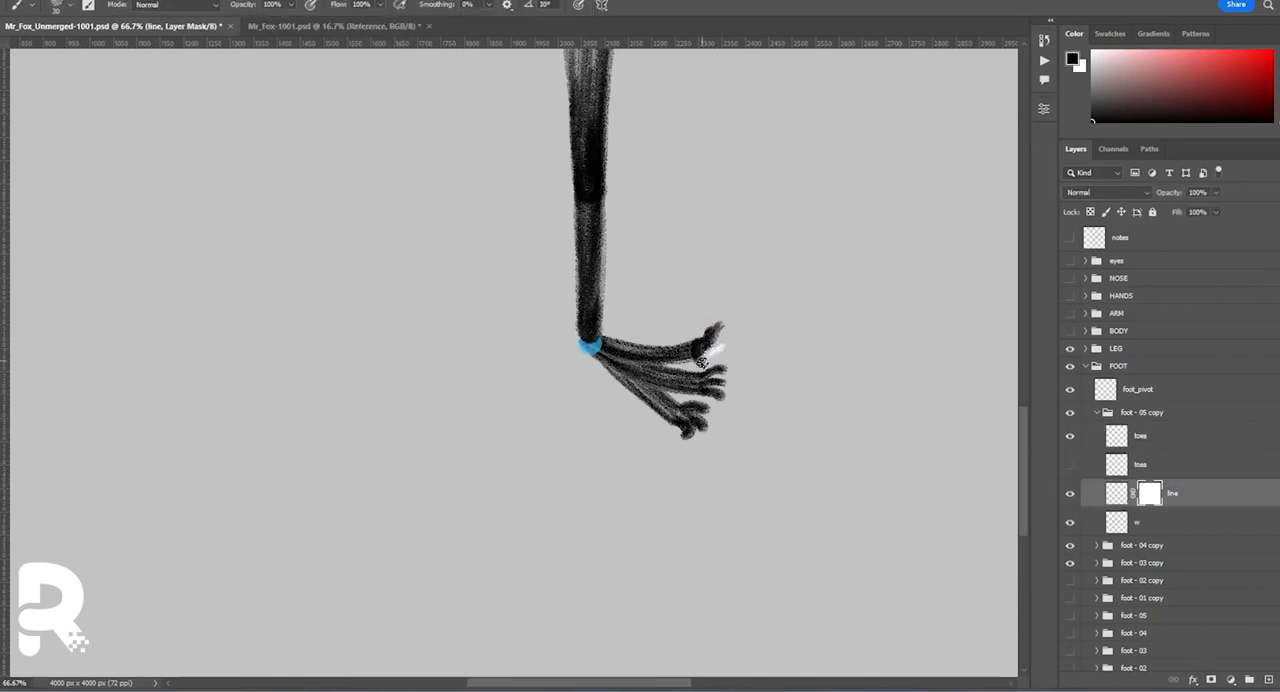
{"action": "right_click", "coordinate": [1149, 493]}
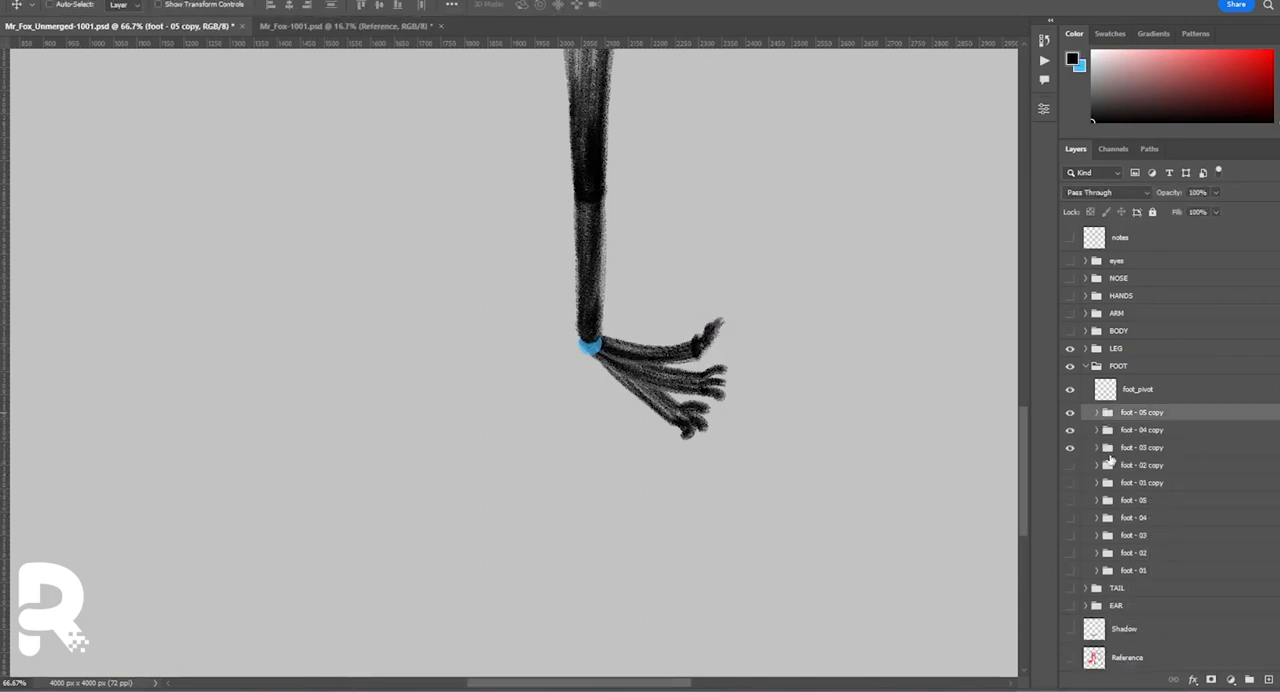
Fade the toes in foot - 04 copy and draw replacement toes on a new layer above them.
{"action": "key", "text": "6"}
{"action": "key", "text": "1"}
{"action": "key", "text": "ctrl+alt+shift+n"}
{"action": "key", "text": "b"}
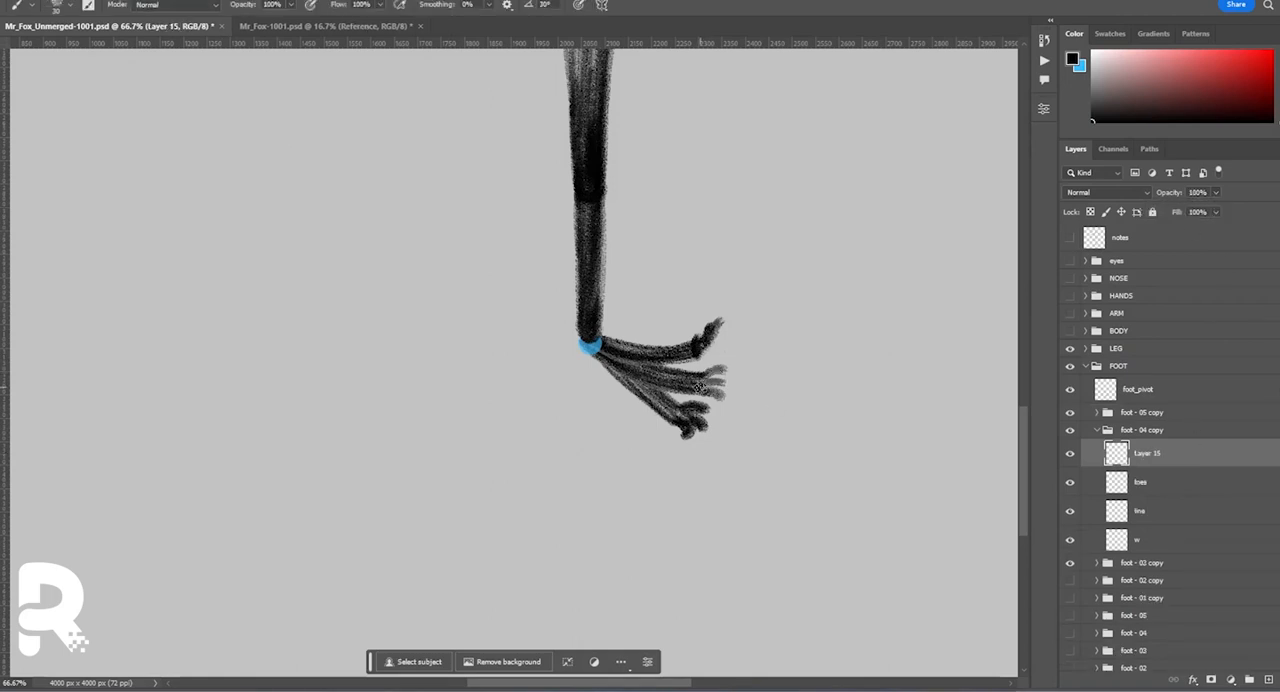
{"action": "key", "text": "v"}
{"action": "left_click_drag", "start_coordinate": [761, 390], "coordinate": [708, 391]}
Replace the old toes layer in foot - 04 copy with the redrawn one, named toes, and trim the line layer with a mask.
{"action": "double_click", "coordinate": [1141, 482]}
{"action": "double_click", "coordinate": [1147, 453]}
{"action": "type", "text": "toes"}
{"action": "left_click", "coordinate": [1160, 482]}
{"action": "key", "text": "Delete"}
{"action": "left_click", "coordinate": [1211, 679]}
{"action": "left_click_drag", "start_coordinate": [1151, 484], "coordinate": [1162, 514], "text": "alt"}
{"action": "key", "text": "Delete"}
{"action": "left_click", "coordinate": [1097, 430]}
Compare the original feet with the rotated copies, and leave only the foot - 01 copy group visible.
{"action": "left_click", "coordinate": [1070, 536]}
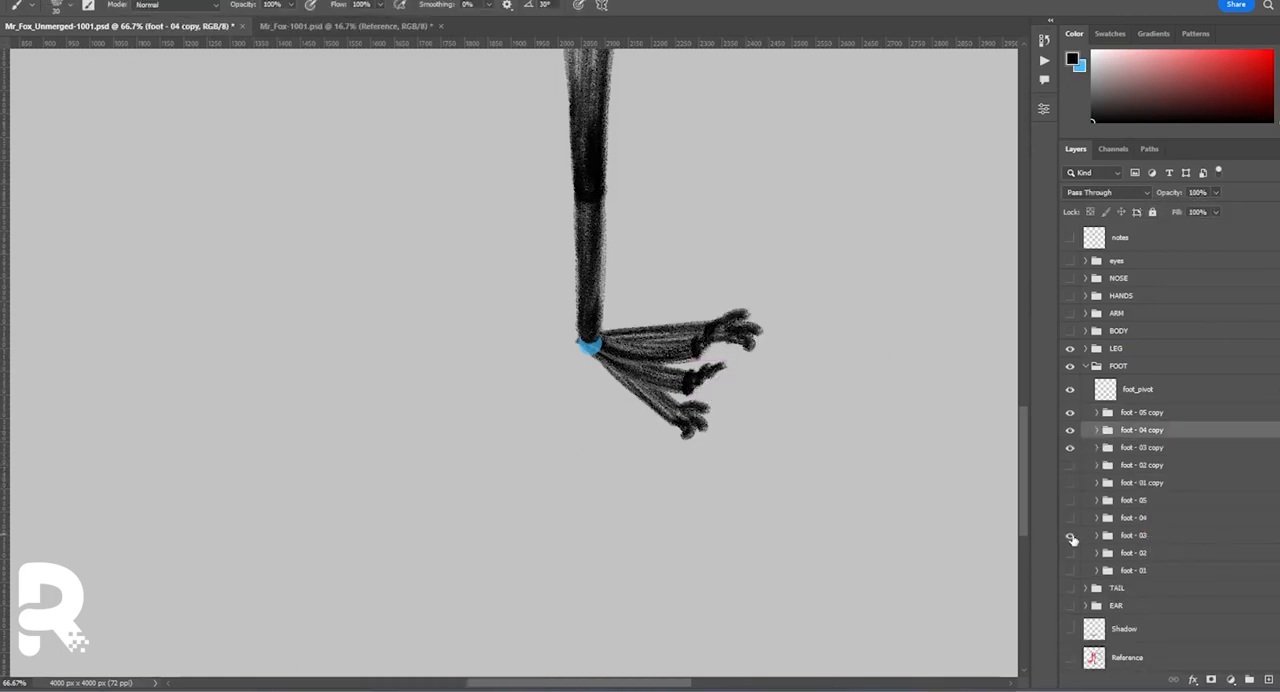
{"action": "left_click_drag", "start_coordinate": [1073, 427], "coordinate": [1072, 411]}
{"action": "left_click_drag", "start_coordinate": [1071, 554], "coordinate": [1072, 500]}
{"action": "left_click_drag", "start_coordinate": [1071, 571], "coordinate": [1074, 479]}
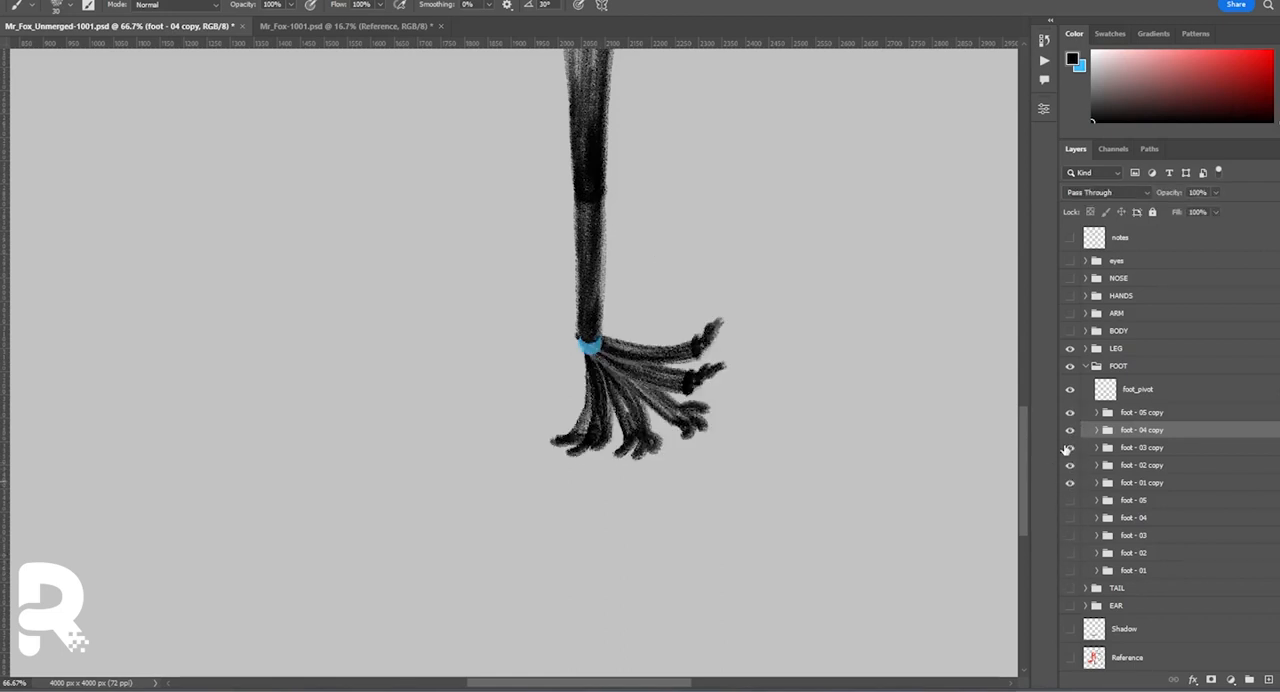
{"action": "left_click_drag", "start_coordinate": [1070, 412], "coordinate": [1070, 465]}
Lower the opacity of the toes layer in foot - 01 copy as a guide for redrawing the toes.
{"action": "left_click", "coordinate": [1097, 483]}
{"action": "left_click", "coordinate": [1072, 508]}
{"action": "left_click", "coordinate": [1072, 508]}
{"action": "left_click", "coordinate": [1212, 508]}
{"action": "left_click", "coordinate": [1216, 192]}
{"action": "left_click_drag", "start_coordinate": [1219, 209], "coordinate": [1181, 209]}
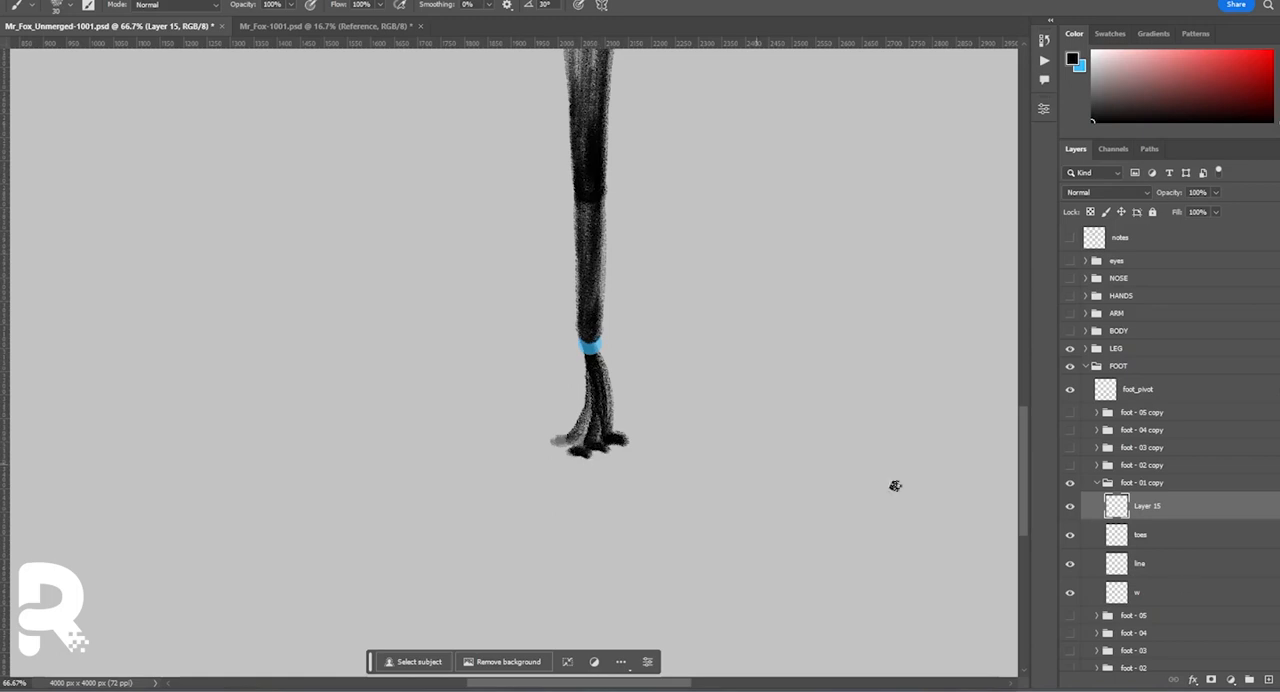
Trim the line layer of foot - 01 copy with a mask and redraw the foot lines on a new layer above it.
{"action": "left_click", "coordinate": [1140, 563]}
{"action": "left_click", "coordinate": [1211, 679]}
{"action": "right_click", "coordinate": [1148, 566]}
{"action": "left_click_drag", "start_coordinate": [587, 392], "coordinate": [581, 444]}
{"action": "left_click", "coordinate": [1194, 457]}
{"action": "left_click", "coordinate": [1268, 679]}
{"action": "left_click", "coordinate": [1148, 506]}
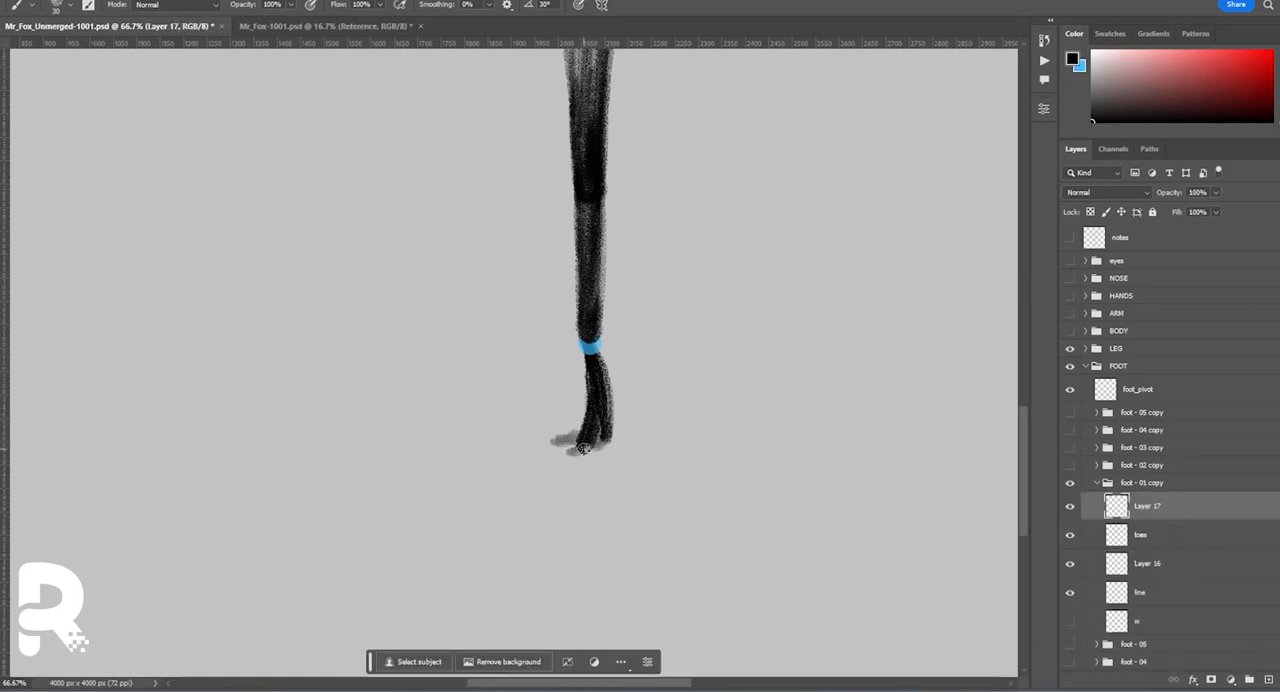
Replace the faded old toes in foot - 01 copy with toes redrawn on the layer above them.
{"action": "key", "text": "Delete"}
{"action": "left_click", "coordinate": [1167, 547]}
{"action": "left_click", "coordinate": [1070, 536]}
{"action": "left_click_drag", "start_coordinate": [1166, 536], "coordinate": [1154, 577]}
{"action": "left_click", "coordinate": [1164, 540], "text": "shift"}
{"action": "key", "text": "ctrl+e"}
{"action": "key", "text": "ctrl+j"}
Retouch foot - 01 copy on an extra layer, merge it into the artwork, and clean up the line work with the Eraser.
{"action": "left_click", "coordinate": [1268, 679]}
{"action": "left_click_drag", "start_coordinate": [651, 336], "coordinate": [556, 460]}
{"action": "key", "text": "ctrl+d"}
{"action": "key", "text": "ctrl+e"}
{"action": "left_click", "coordinate": [1138, 592]}
{"action": "left_click", "coordinate": [1117, 562], "text": "ctrl"}
{"action": "key", "text": "ctrl+d"}
{"action": "key", "text": "e"}
{"action": "left_click", "coordinate": [1140, 535]}
{"action": "left_click", "coordinate": [1138, 563]}
{"action": "left_click", "coordinate": [1097, 483]}
Show all the foot copy groups and rename them foot - front_01 to foot - front_05.
{"action": "left_click_drag", "start_coordinate": [1070, 466], "coordinate": [1068, 443]}
{"action": "double_click", "coordinate": [1142, 483]}
{"action": "type", "text": "front_"}
{"action": "key", "text": "BackSpace"}
{"action": "key", "text": "BackSpace"}
{"action": "key", "text": "BackSpace"}
{"action": "key", "text": "BackSpace"}
{"action": "key", "text": "BackSpace"}
{"action": "left_click", "coordinate": [1142, 466]}
{"action": "double_click", "coordinate": [1143, 483]}
{"action": "left_click_drag", "start_coordinate": [1141, 483], "coordinate": [1158, 483]}
{"action": "double_click", "coordinate": [1143, 466]}
{"action": "type", "text": "front_"}
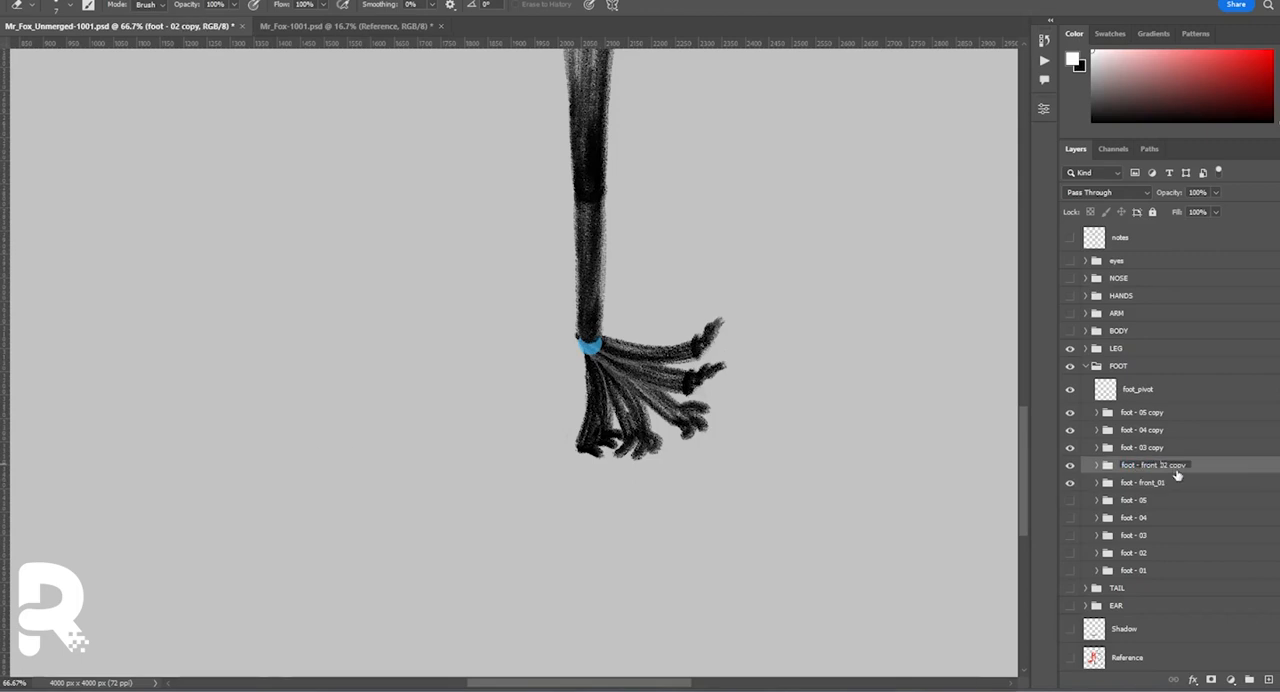
{"action": "key", "text": "Return"}
Compare the front feet with the original feet, and leave only foot - 03 and foot - front_03 visible.
{"action": "left_click_drag", "start_coordinate": [1070, 570], "coordinate": [1073, 503]}
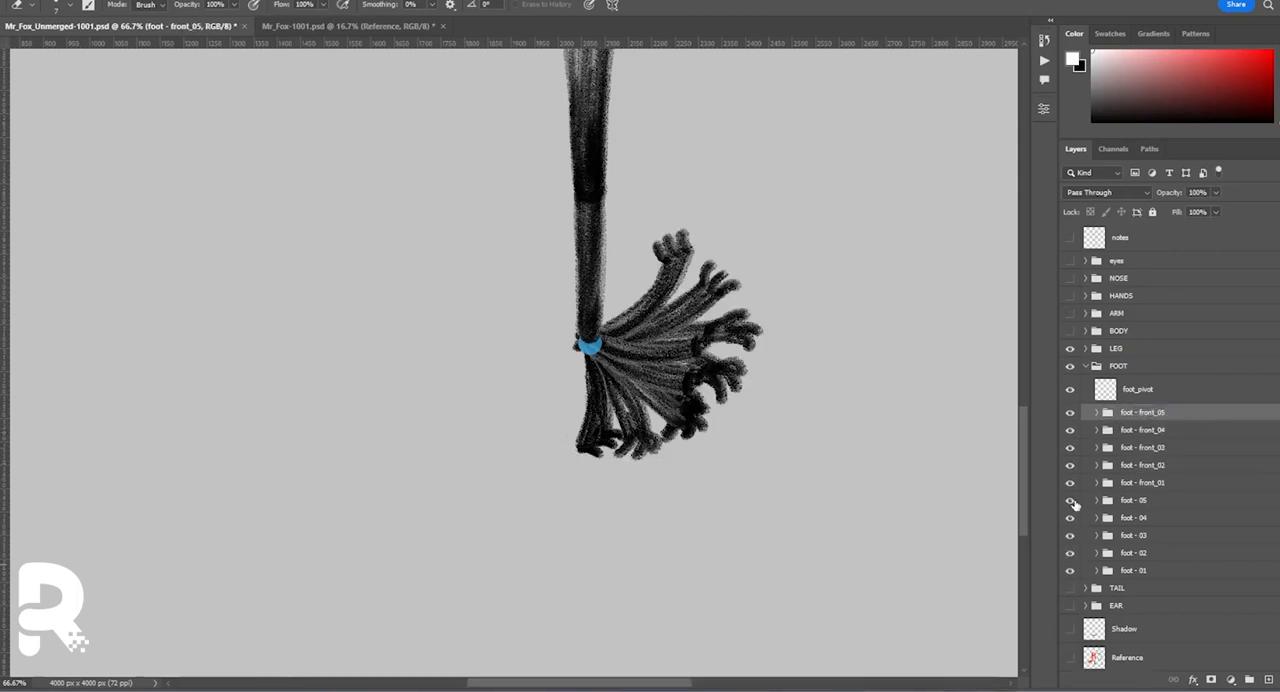
{"action": "left_click_drag", "start_coordinate": [1070, 412], "coordinate": [1070, 570]}
{"action": "left_click", "coordinate": [1070, 536]}
{"action": "left_click", "coordinate": [1070, 447]}
Duplicate the five foot - front groups into the FOOT group of Mr_Fox-1001.psd and make them all visible.
{"action": "left_click", "coordinate": [1146, 482], "text": "shift"}
{"action": "left_click", "coordinate": [340, 27]}
{"action": "left_click", "coordinate": [1085, 337]}
{"action": "left_click", "coordinate": [120, 27]}
{"action": "right_click", "coordinate": [1164, 437]}
{"action": "left_click", "coordinate": [1205, 174]}
{"action": "left_click", "coordinate": [277, 28]}
{"action": "left_click_drag", "start_coordinate": [1070, 454], "coordinate": [1073, 387]}
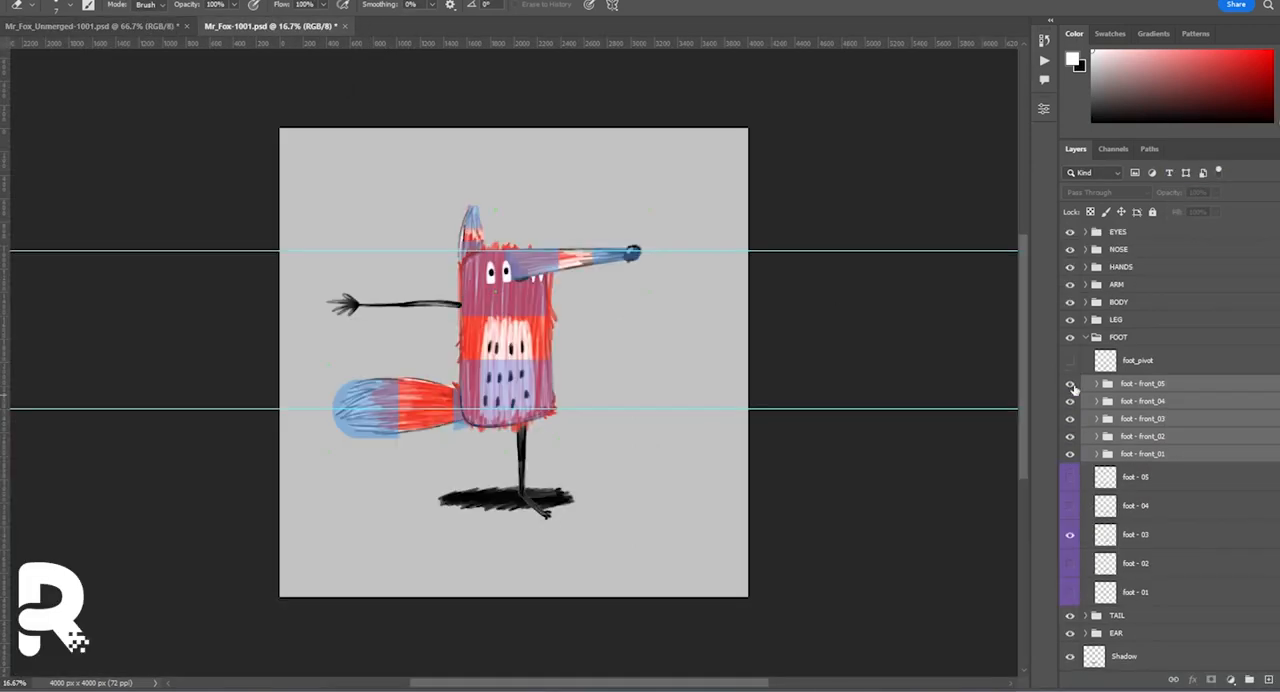
Merge each foot - front group into a single layer, collapse FOOT, and save Mr_Fox-1001.psd.
{"action": "left_click", "coordinate": [1136, 454]}
{"action": "key", "text": "ctrl+e"}
{"action": "left_click", "coordinate": [1122, 437]}
{"action": "left_click", "coordinate": [1118, 385]}
{"action": "key", "text": "ctrl+e"}
{"action": "left_click", "coordinate": [1086, 338]}
{"action": "key", "text": "ctrl+s"}
In Mr_Fox_Unmerged-1001.psd, show the body and nose, and add a new layer above belly - 09 in BODY.
{"action": "left_click", "coordinate": [120, 27]}
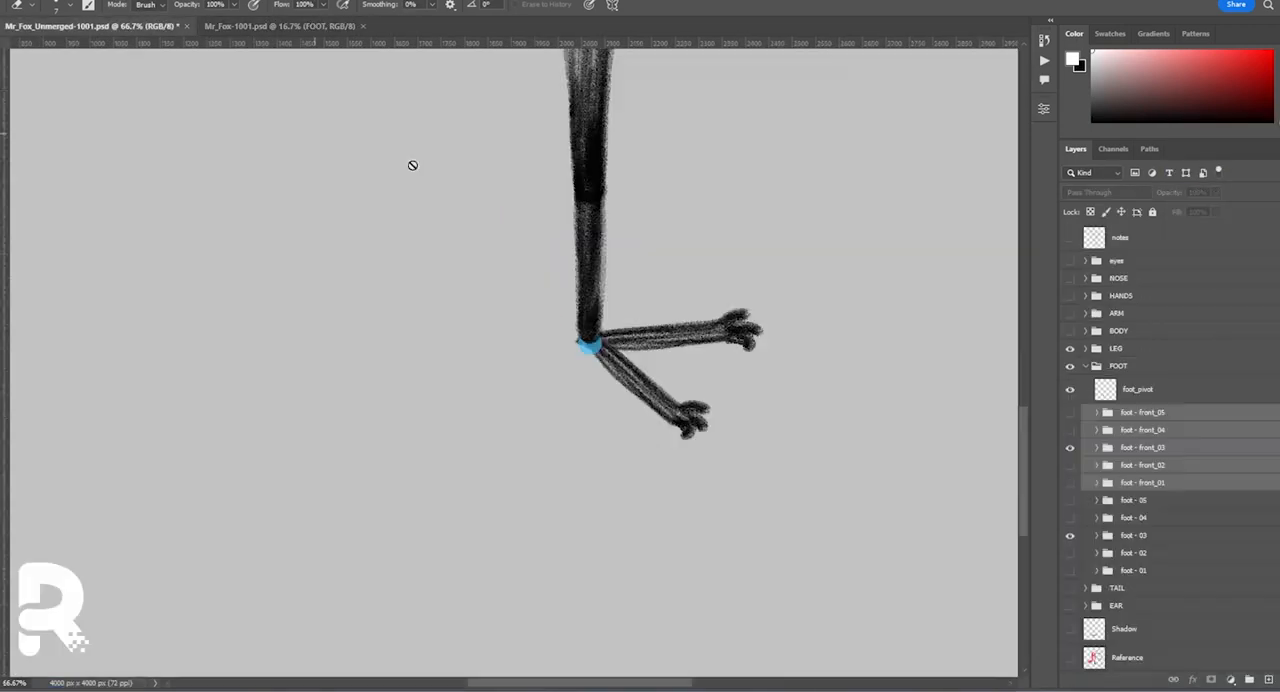
{"action": "left_click", "coordinate": [1086, 366]}
{"action": "key", "text": "ctrl+minus"}
{"action": "key", "text": "ctrl+minus"}
{"action": "key", "text": "ctrl+minus"}
{"action": "left_click", "coordinate": [1070, 331]}
{"action": "left_click_drag", "start_coordinate": [696, 267], "coordinate": [732, 448]}
{"action": "left_click", "coordinate": [1070, 279]}
{"action": "left_click", "coordinate": [1086, 332]}
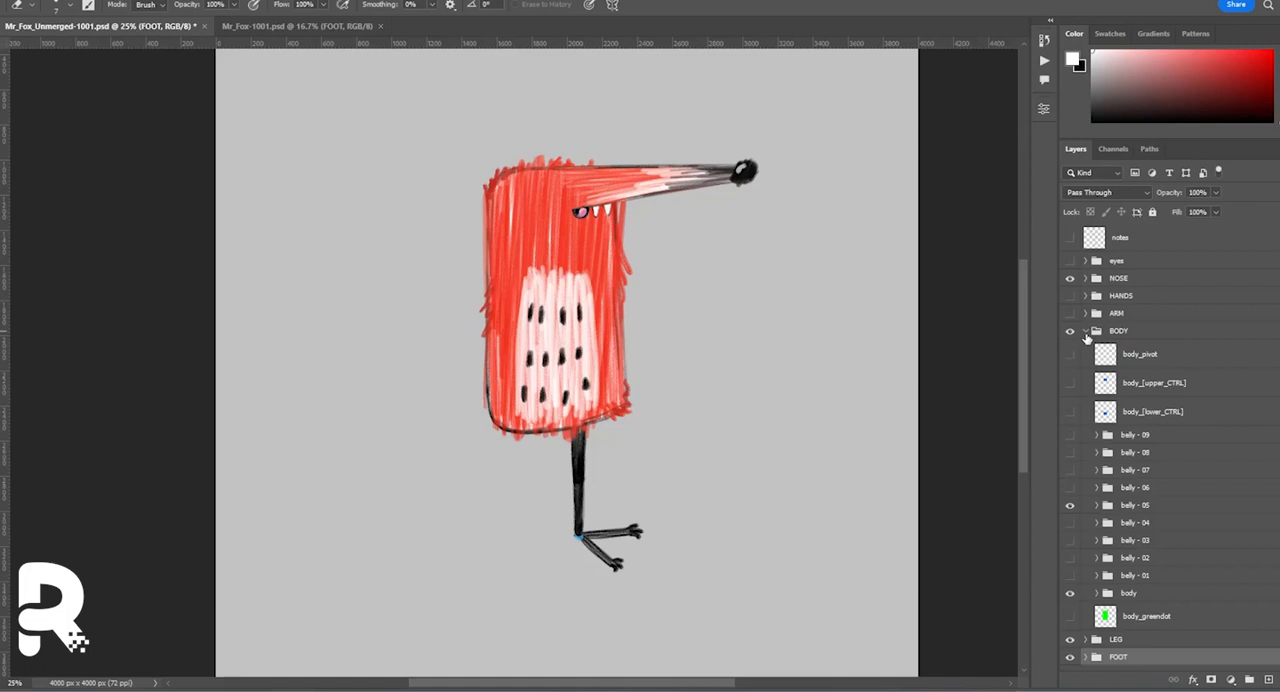
{"action": "left_click", "coordinate": [1162, 436]}
{"action": "left_click", "coordinate": [1268, 680]}
Sample the fur red and paint over the dark outline at the body's upper-right side on the new layer.
{"action": "key", "text": "ctrl+plus"}
{"action": "key", "text": "ctrl+plus"}
{"action": "left_click_drag", "start_coordinate": [677, 163], "coordinate": [641, 429]}
{"action": "key", "text": "i"}
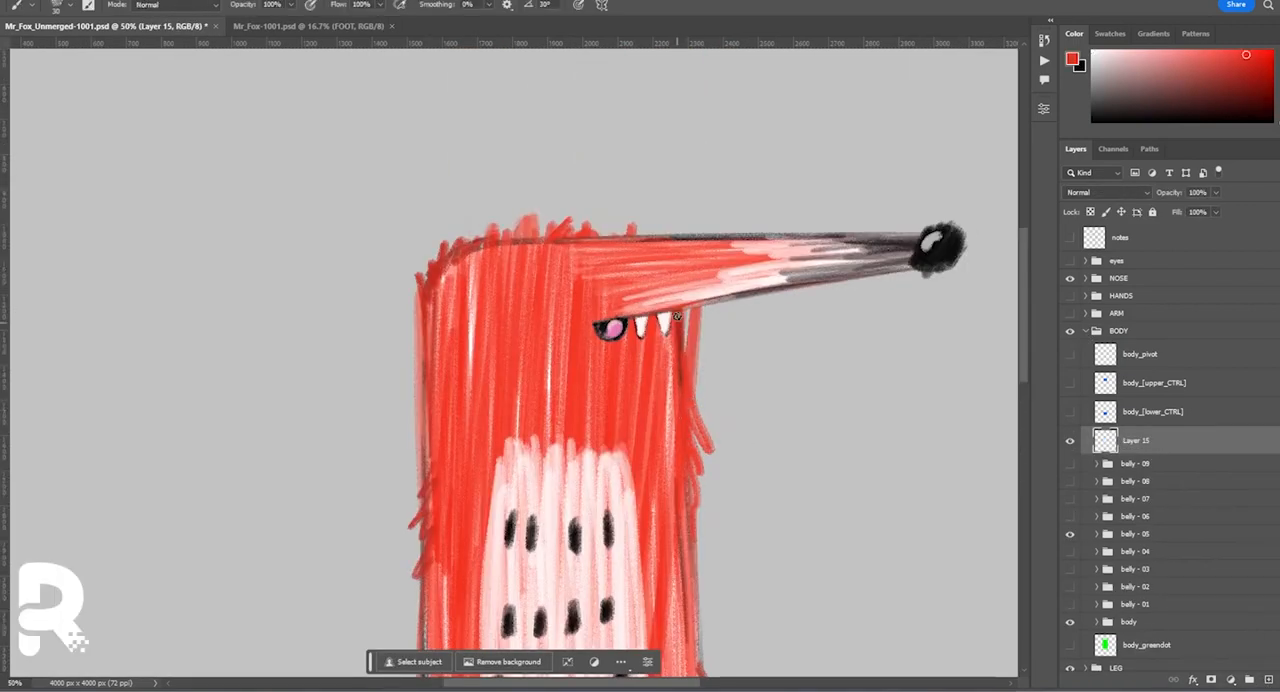
Try shifting the NOSE group sideways to check it against the body outline, undo the move, and hide the nose.
{"action": "left_click", "coordinate": [1120, 279]}
{"action": "key", "text": "v"}
{"action": "left_click_drag", "start_coordinate": [749, 317], "coordinate": [777, 317]}
{"action": "key", "text": "ctrl+z"}
{"action": "left_click", "coordinate": [1070, 279]}
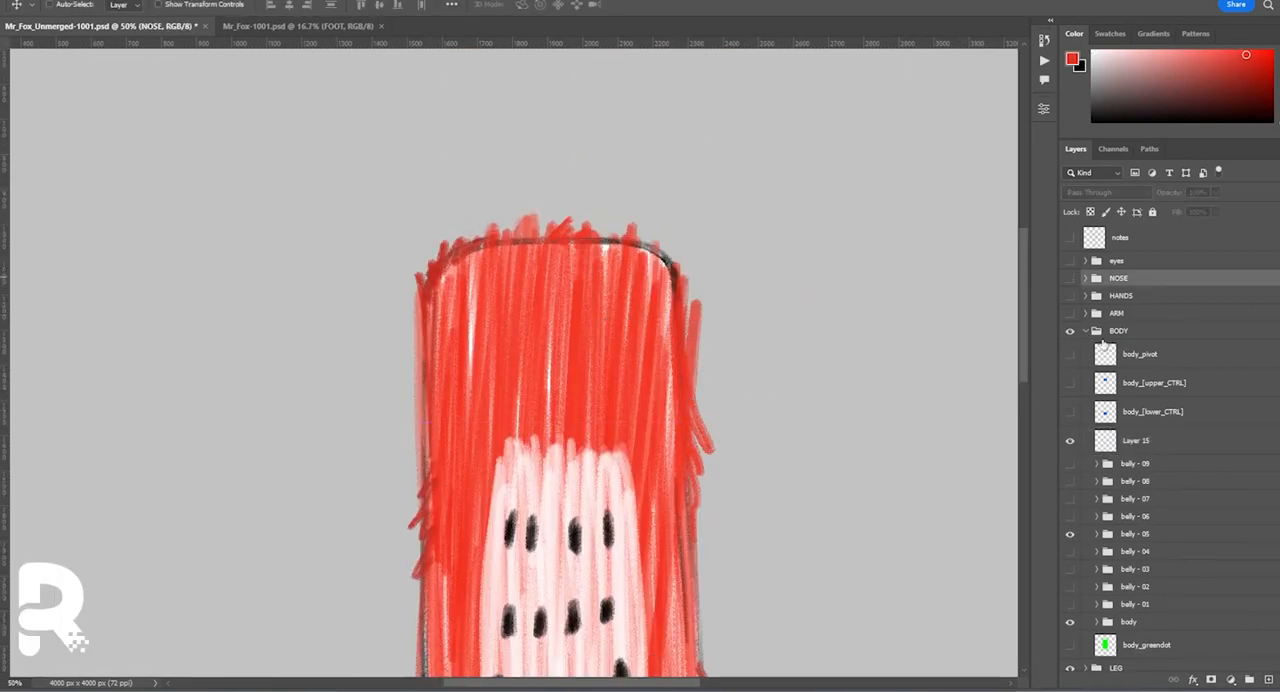
Add white strokes at reduced brush opacity on another layer above the red retouch, and check them with the nose shown.
{"action": "left_click", "coordinate": [1165, 441]}
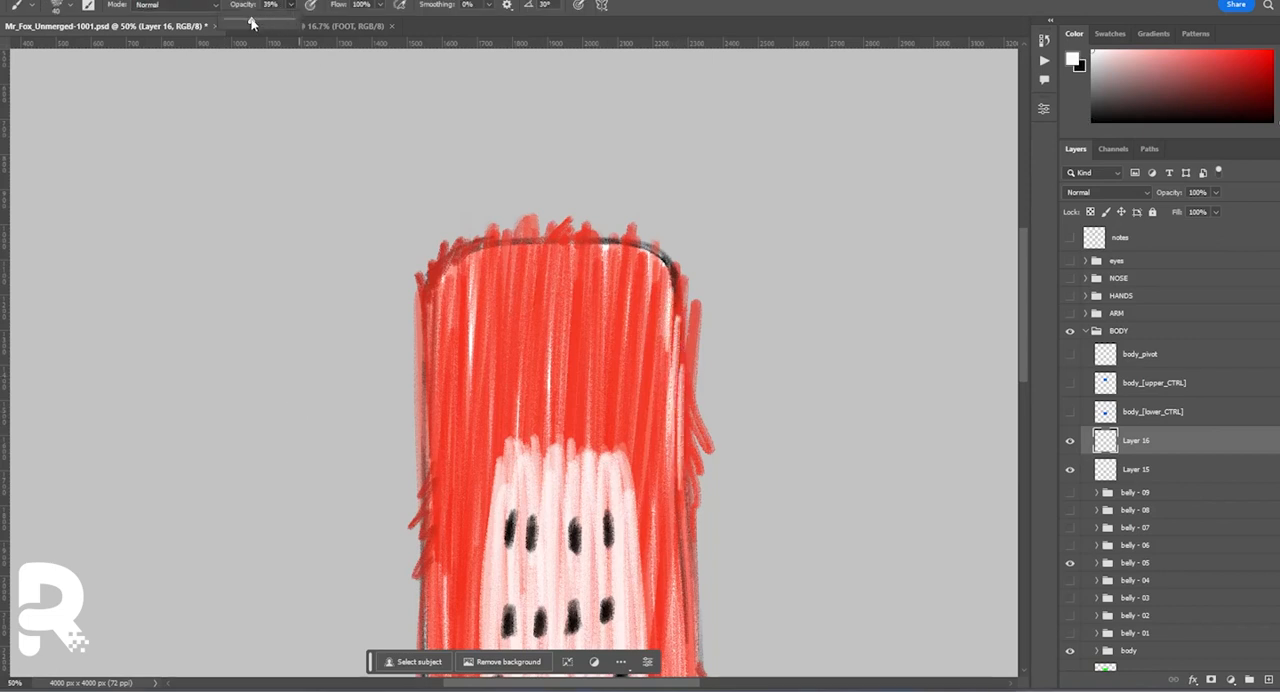
{"action": "left_click", "coordinate": [1070, 279]}
{"action": "left_click", "coordinate": [1118, 279]}
{"action": "key", "text": "v"}
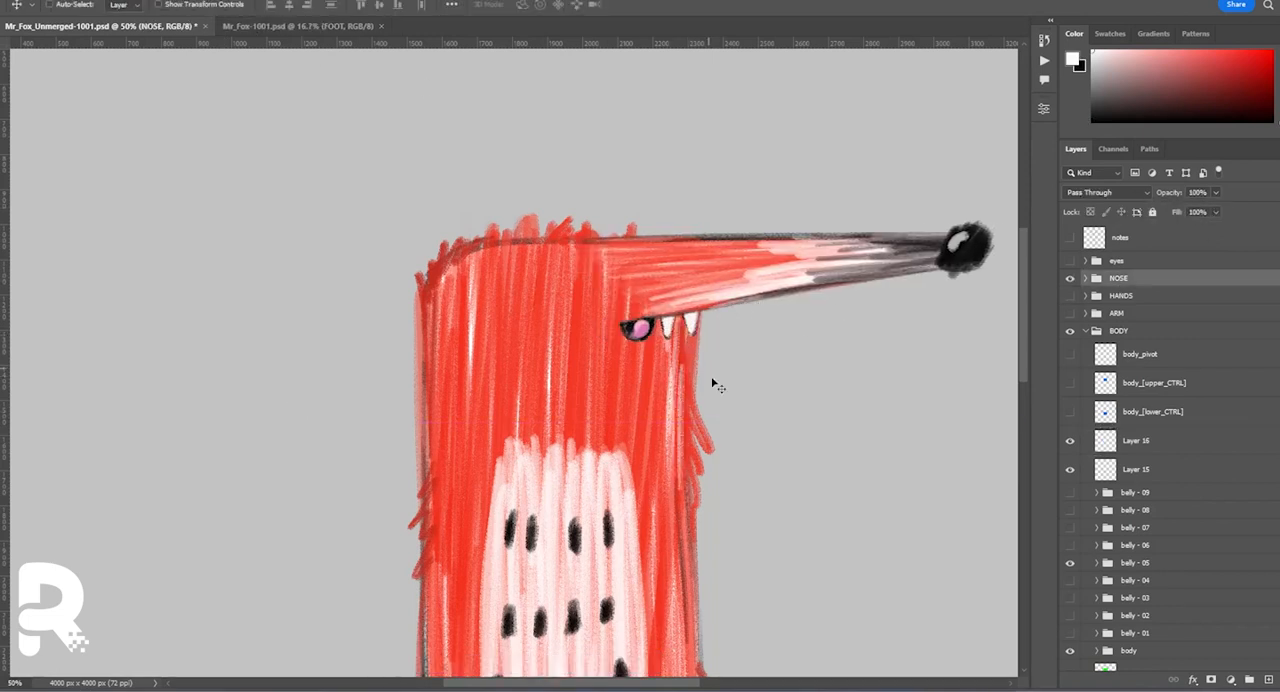
Group the two retouch layers as patch and set the upper layer's opacity to 67%.
{"action": "left_click", "coordinate": [1155, 444]}
{"action": "left_click", "coordinate": [1153, 469], "text": "shift"}
{"action": "left_click", "coordinate": [1249, 680]}
{"action": "double_click", "coordinate": [1128, 438]}
{"action": "type", "text": "patch"}
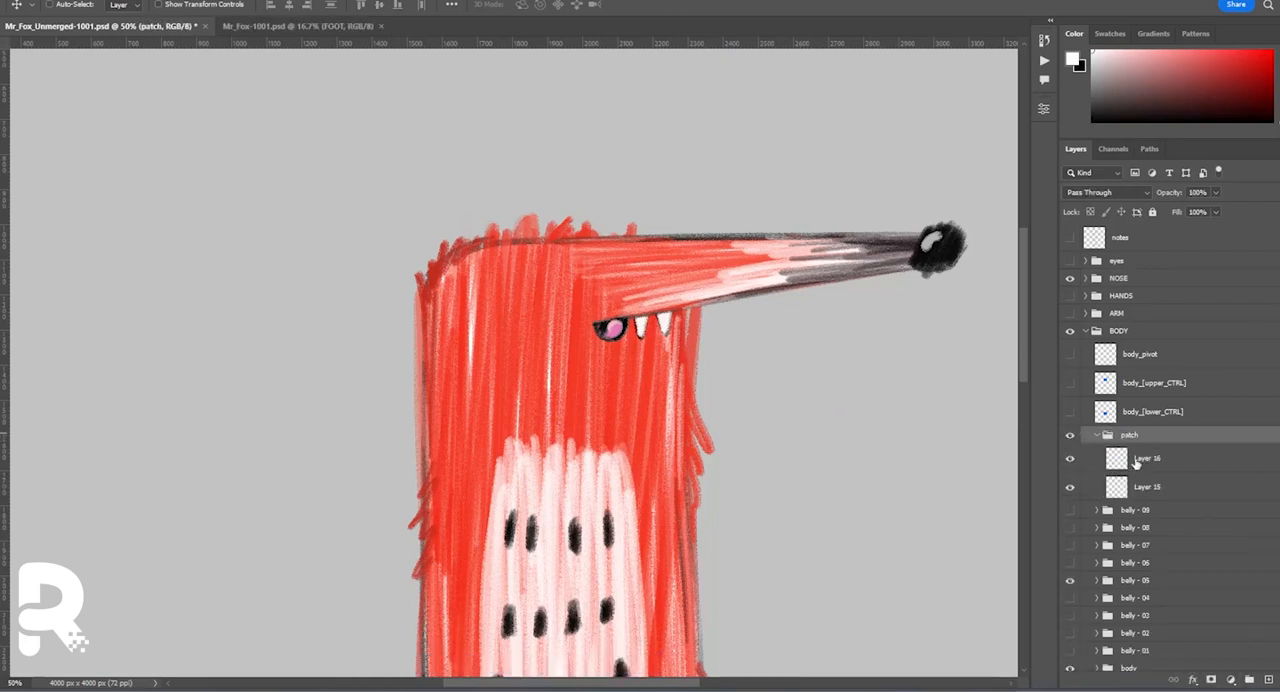
{"action": "left_click", "coordinate": [1136, 462]}
{"action": "key", "text": "b"}
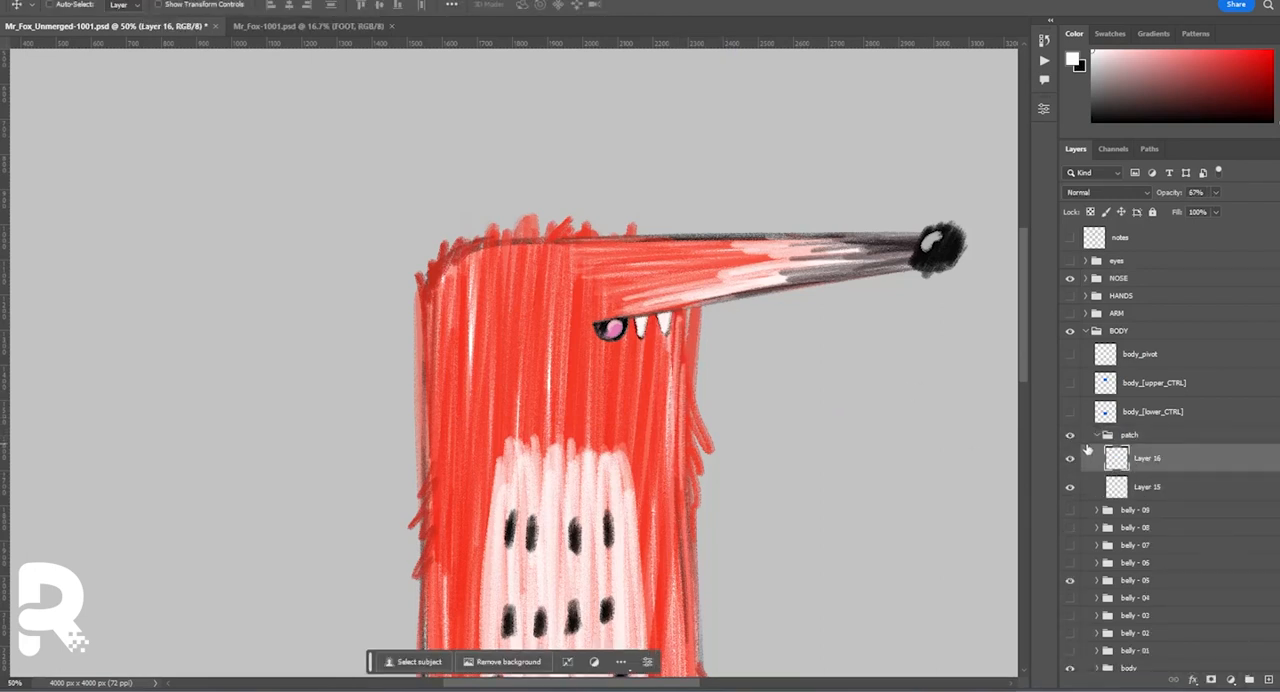
Move the NOSE group slightly sideways to test the patch behind it, and undo the move.
{"action": "left_click", "coordinate": [1118, 279]}
{"action": "key", "text": "v"}
{"action": "mouse_move", "coordinate": [738, 336]}
{"action": "left_mouse_down"}
{"action": "mouse_move", "coordinate": [771, 337]}
{"action": "mouse_move", "coordinate": [754, 341]}
{"action": "left_mouse_up"}
{"action": "key", "text": "ctrl+z"}
Bring the patch into BODY in Mr_Fox-1001.psd as one merged layer, show the body variants, and duplicate the patch for them.
{"action": "key", "text": "ctrl+Tab"}
{"action": "key", "text": "ctrl+Tab"}
{"action": "key", "text": "ctrl+Tab"}
{"action": "key", "text": "ctrl+e"}
{"action": "scroll", "coordinate": [1149, 435], "scroll_direction": "down", "scroll_amount": 2}
{"action": "left_click", "coordinate": [1070, 503]}
{"action": "left_click_drag", "start_coordinate": [1070, 588], "coordinate": [1072, 413]}
{"action": "left_click_drag", "start_coordinate": [1260, 666], "coordinate": [1268, 679]}
{"action": "left_click", "coordinate": [1177, 357], "text": "shift"}
{"action": "left_click", "coordinate": [1177, 328], "text": "shift"}
{"action": "left_click", "coordinate": [1180, 355]}
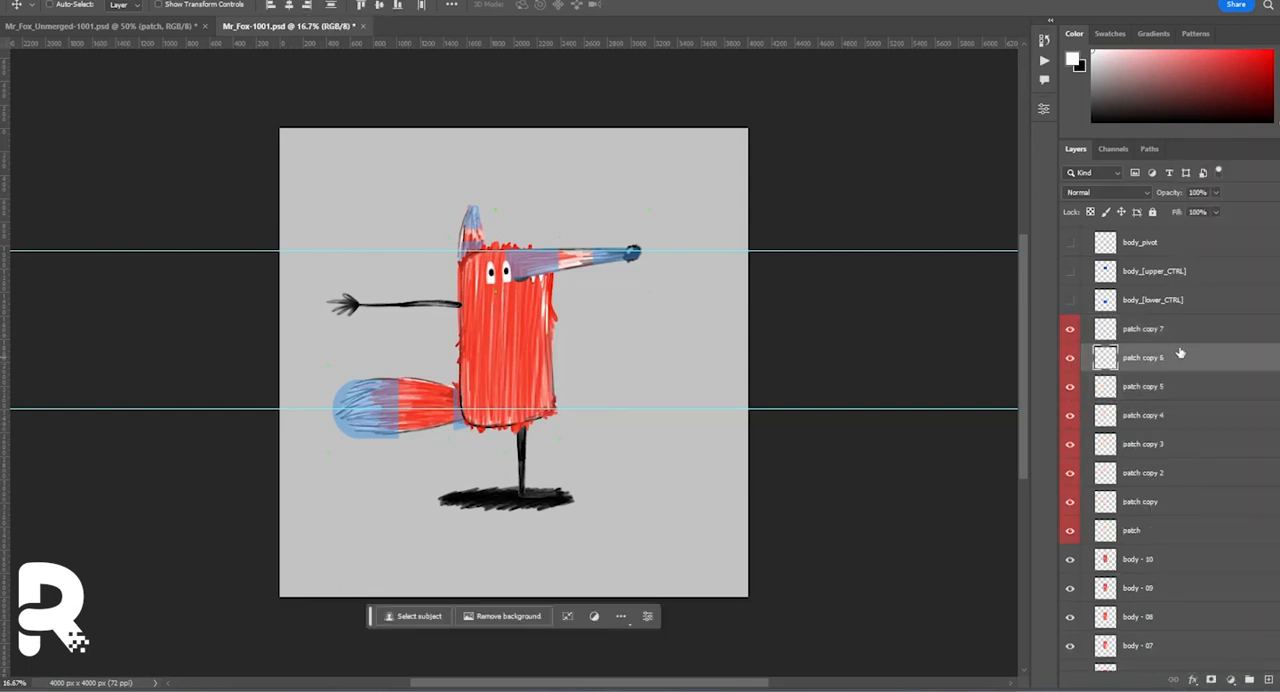
{"action": "left_click", "coordinate": [1180, 328], "text": "shift"}
Reorder the patch copies so that one sits directly above each body layer.
{"action": "scroll", "coordinate": [1180, 350], "scroll_direction": "down", "scroll_amount": 3}
{"action": "left_click_drag", "start_coordinate": [1165, 355], "coordinate": [1165, 628]}
{"action": "left_click_drag", "start_coordinate": [1165, 326], "coordinate": [1165, 571]}
{"action": "left_click_drag", "start_coordinate": [1165, 303], "coordinate": [1165, 513]}
{"action": "left_click_drag", "start_coordinate": [1165, 269], "coordinate": [1190, 543]}
{"action": "left_click_drag", "start_coordinate": [1163, 380], "coordinate": [1163, 443]}
Merge the patch copies into body - 10, body - 09 and body - 08, keeping the body layer names.
{"action": "double_click", "coordinate": [1143, 343]}
{"action": "double_click", "coordinate": [1143, 314]}
{"action": "double_click", "coordinate": [1143, 372]}
{"action": "type", "text": "body - 09"}
{"action": "double_click", "coordinate": [1145, 459]}
{"action": "key", "text": "ctrl+c"}
{"action": "double_click", "coordinate": [1145, 430]}
{"action": "key", "text": "ctrl+v"}
{"action": "left_click", "coordinate": [1170, 315]}
{"action": "left_click", "coordinate": [1172, 344], "text": "shift"}
{"action": "key", "text": "ctrl+e"}
{"action": "left_click", "coordinate": [1172, 344]}
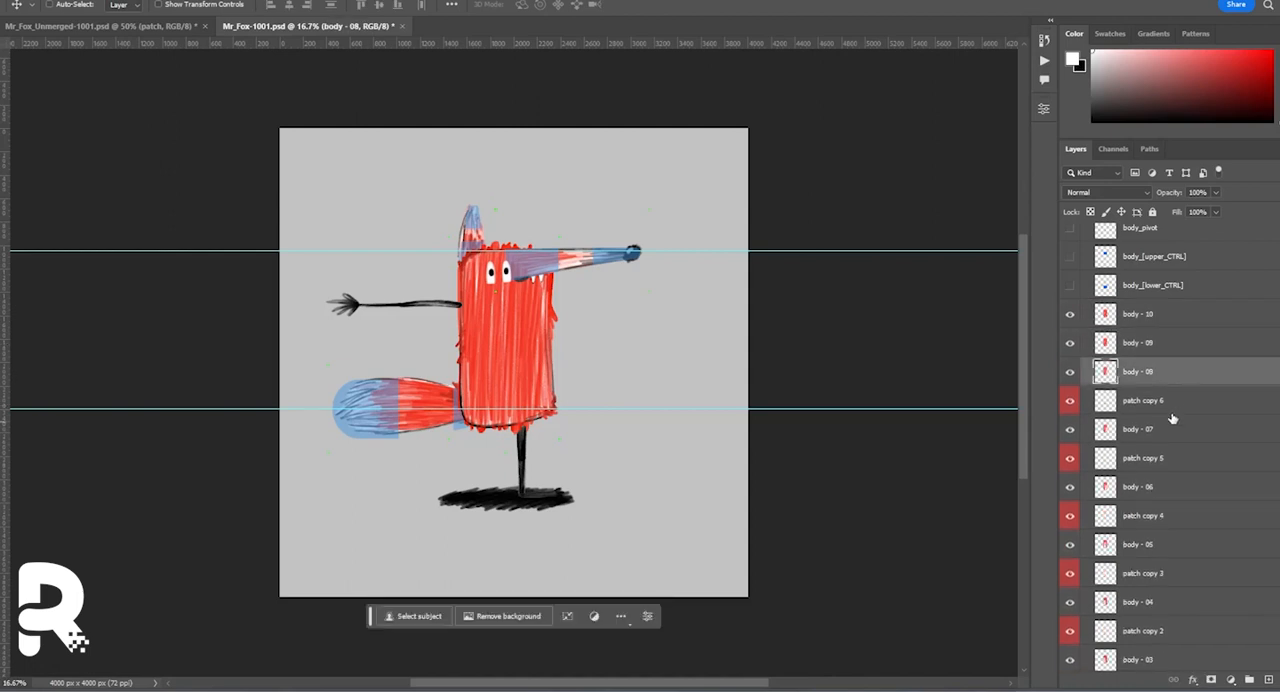
Merge the remaining patches into body - 07 to body - 01 under their original names, and leave only body - 05 and the control overlays visible.
{"action": "double_click", "coordinate": [1145, 402]}
{"action": "double_click", "coordinate": [1148, 430]}
{"action": "double_click", "coordinate": [1148, 459]}
{"action": "double_click", "coordinate": [1148, 488]}
{"action": "double_click", "coordinate": [1148, 517]}
{"action": "double_click", "coordinate": [1147, 545]}
{"action": "double_click", "coordinate": [1133, 575]}
{"action": "key", "text": "ctrl+v"}
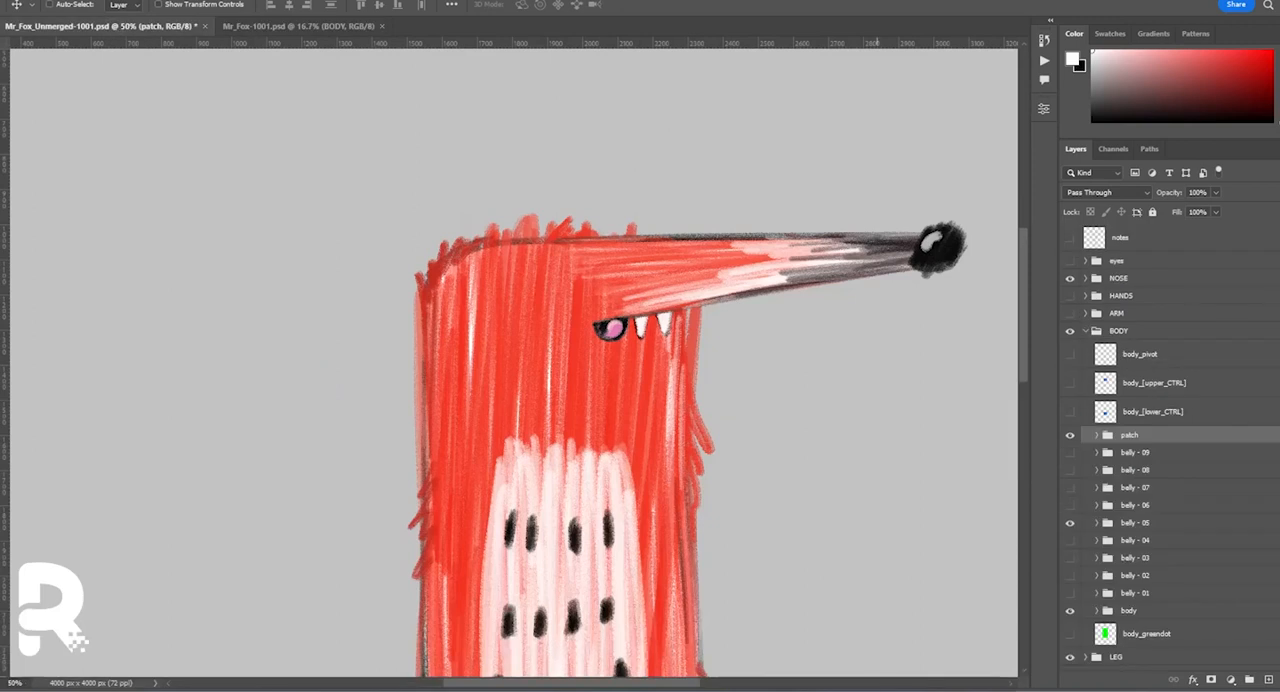
Check the Fox Notes, then expand the EYE_A and EYE_B groups in Mr_Fox_Unmerged-1001.psd.
{"action": "key", "text": "alt+Tab"}
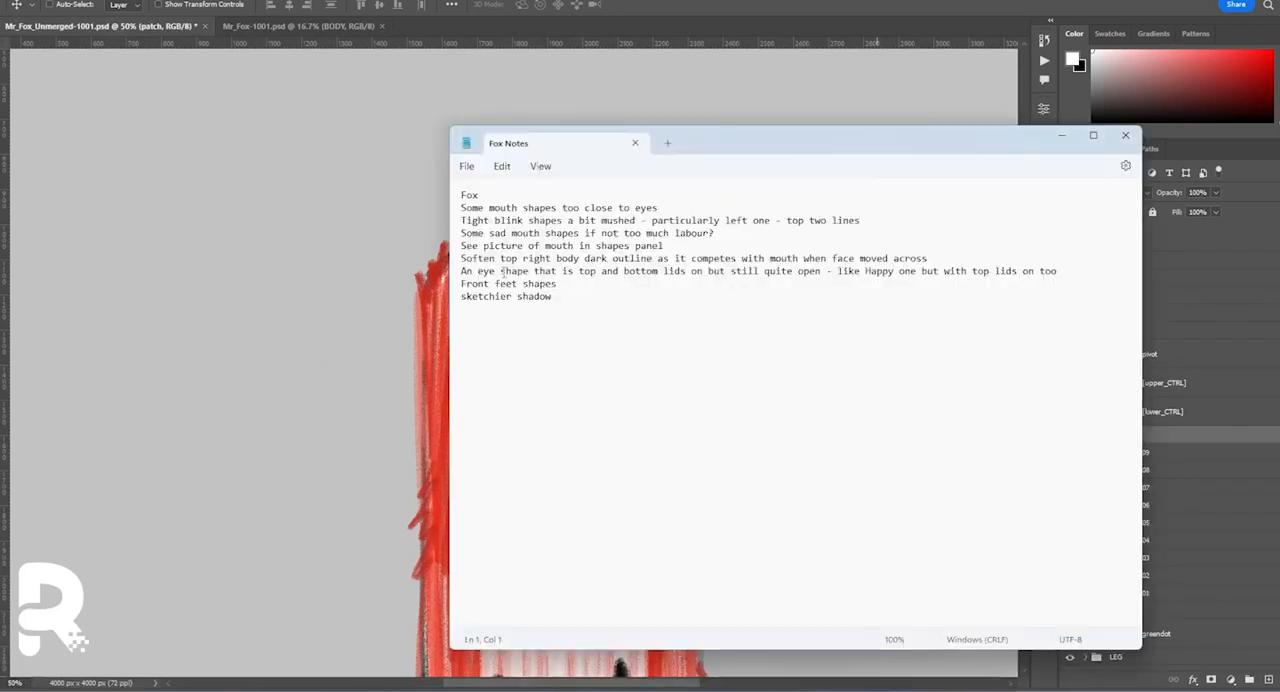
{"action": "left_click", "coordinate": [165, 28]}
{"action": "left_click", "coordinate": [1085, 329]}
{"action": "left_click", "coordinate": [1086, 261]}
{"action": "left_click", "coordinate": [1097, 388]}
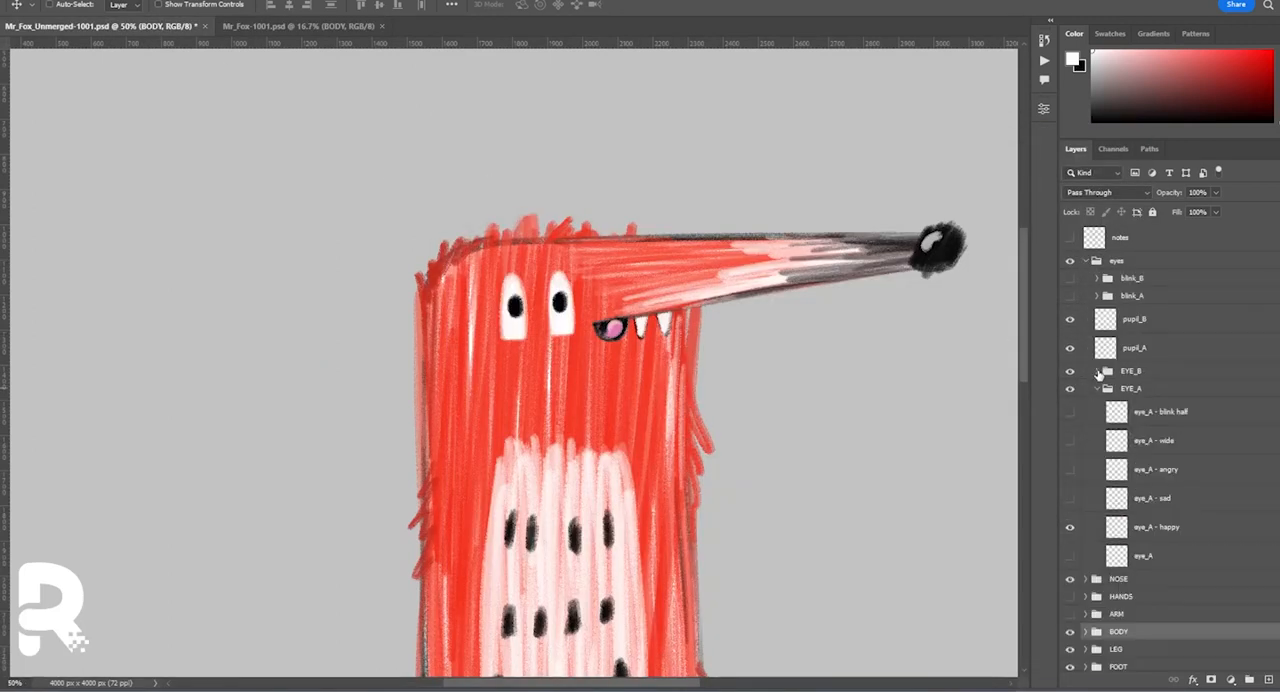
{"action": "left_click", "coordinate": [1097, 371]}
{"action": "scroll", "coordinate": [1130, 385], "scroll_direction": "down", "scroll_amount": 3}
Duplicate the happy shapes of both eyes and tint the blink half shapes blue as a guide.
{"action": "left_click", "coordinate": [1168, 380]}
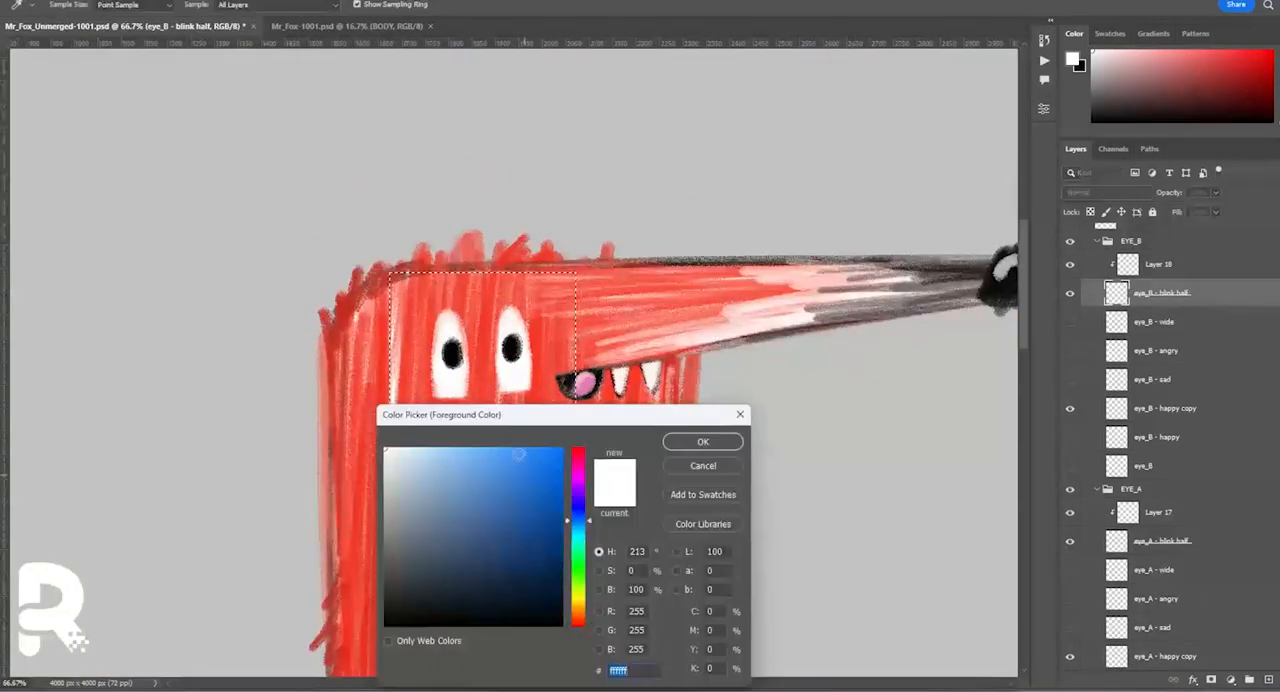
{"action": "left_click", "coordinate": [1228, 265]}
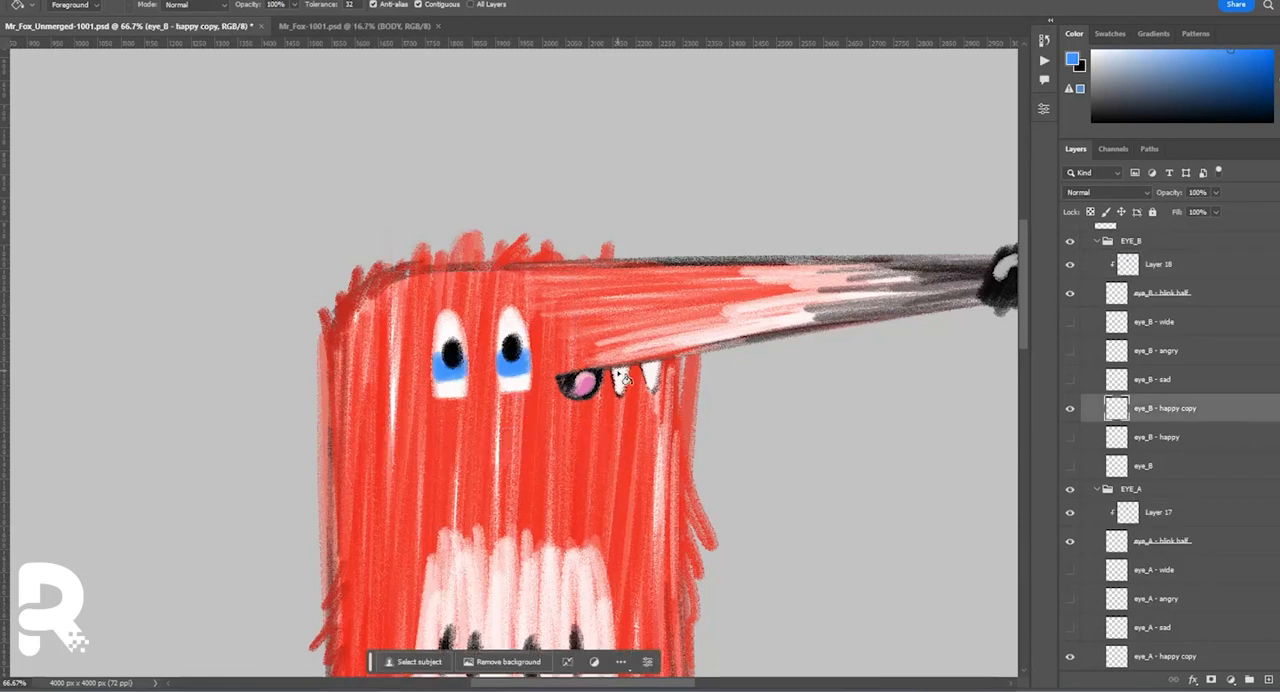
{"action": "scroll", "coordinate": [511, 322], "scroll_direction": "up", "scroll_amount": 1}
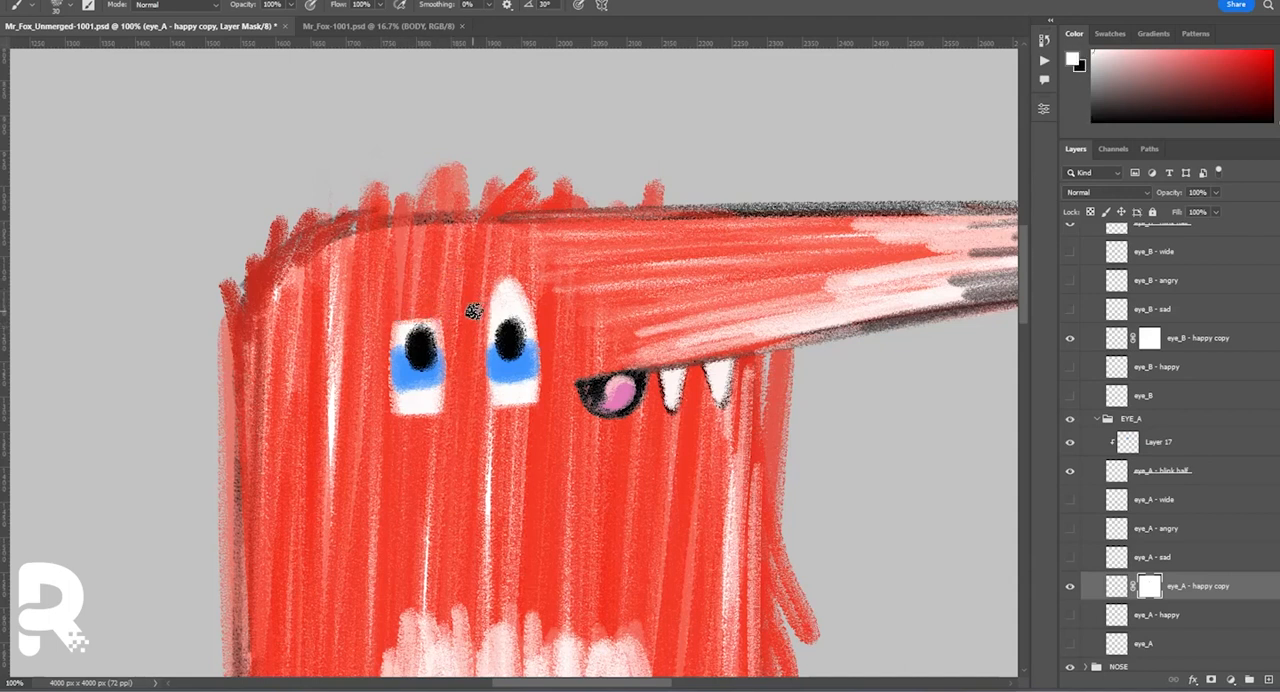
Mask off the rounded tops of the eye_A and eye_B happy copies and apply the layer masks.
{"action": "key", "text": "x"}
{"action": "left_click", "coordinate": [518, 310], "text": "ctrl"}
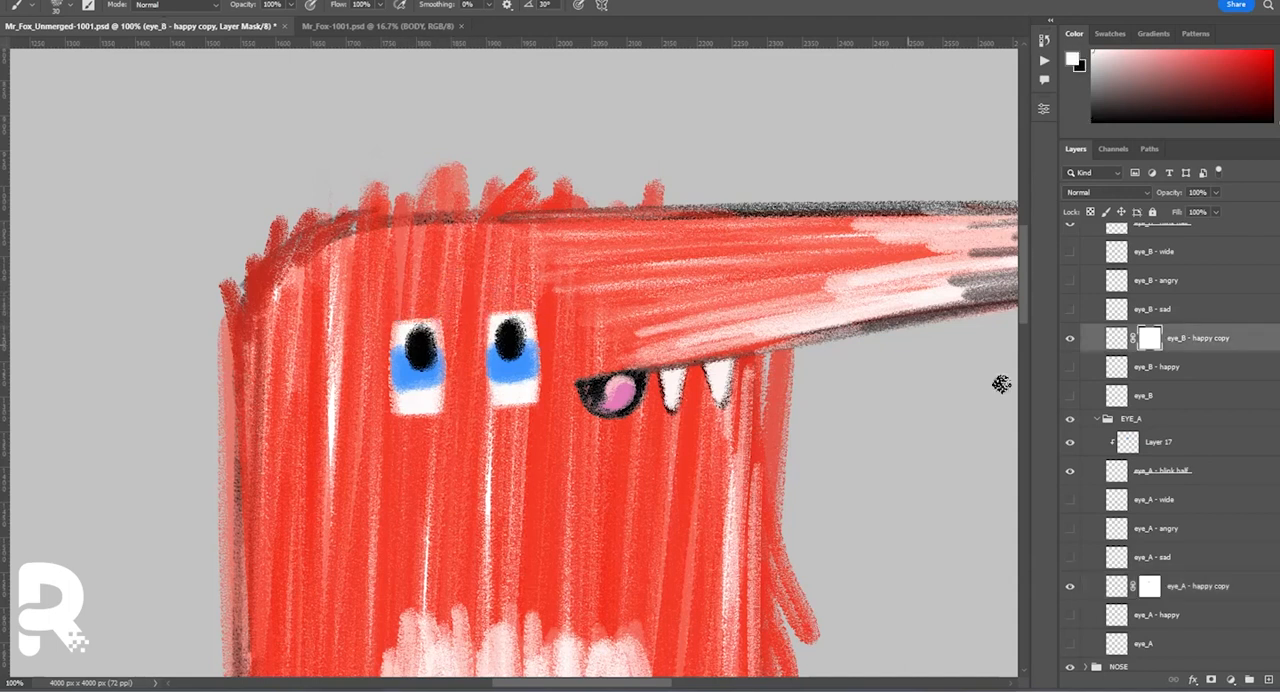
{"action": "left_click", "coordinate": [398, 327], "text": "ctrl"}
{"action": "right_click", "coordinate": [1152, 590]}
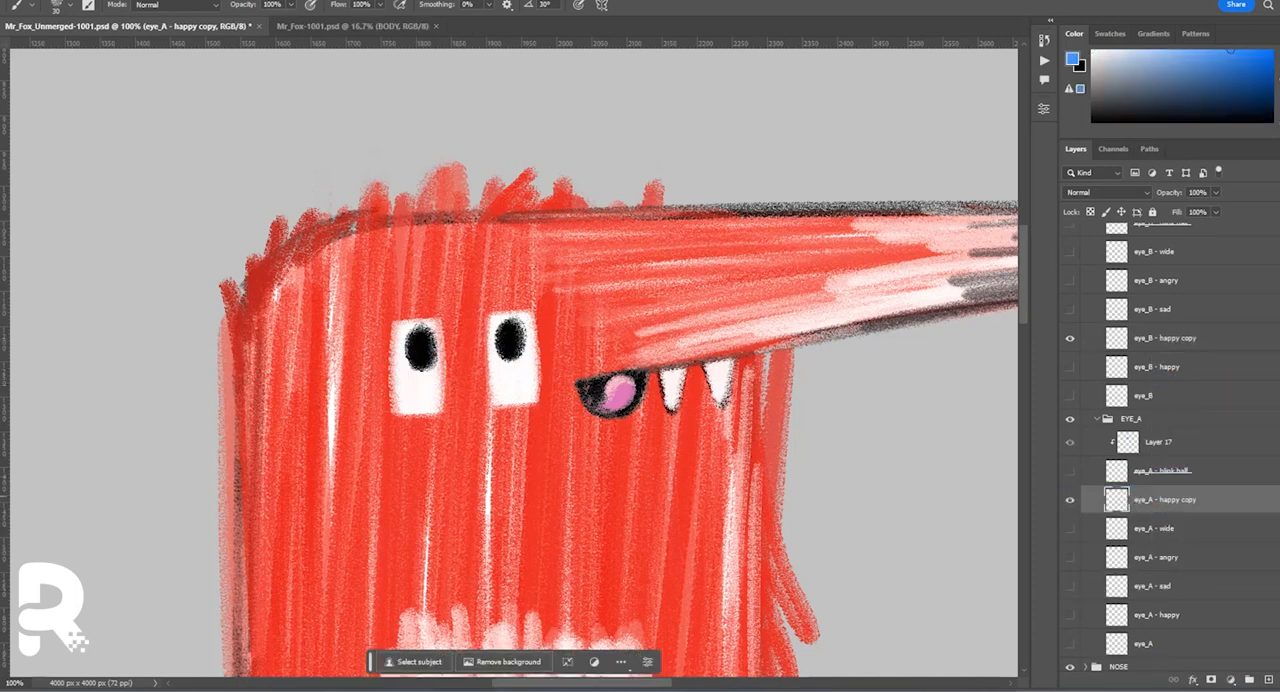
{"action": "scroll", "coordinate": [1217, 330], "scroll_direction": "up", "scroll_amount": 2}
{"action": "left_click", "coordinate": [1217, 330]}
Rename the trimmed shapes eye_A - blink 3/4 and eye_B - blink 3/4, and delete the blue guide layers.
{"action": "double_click", "coordinate": [1170, 576]}
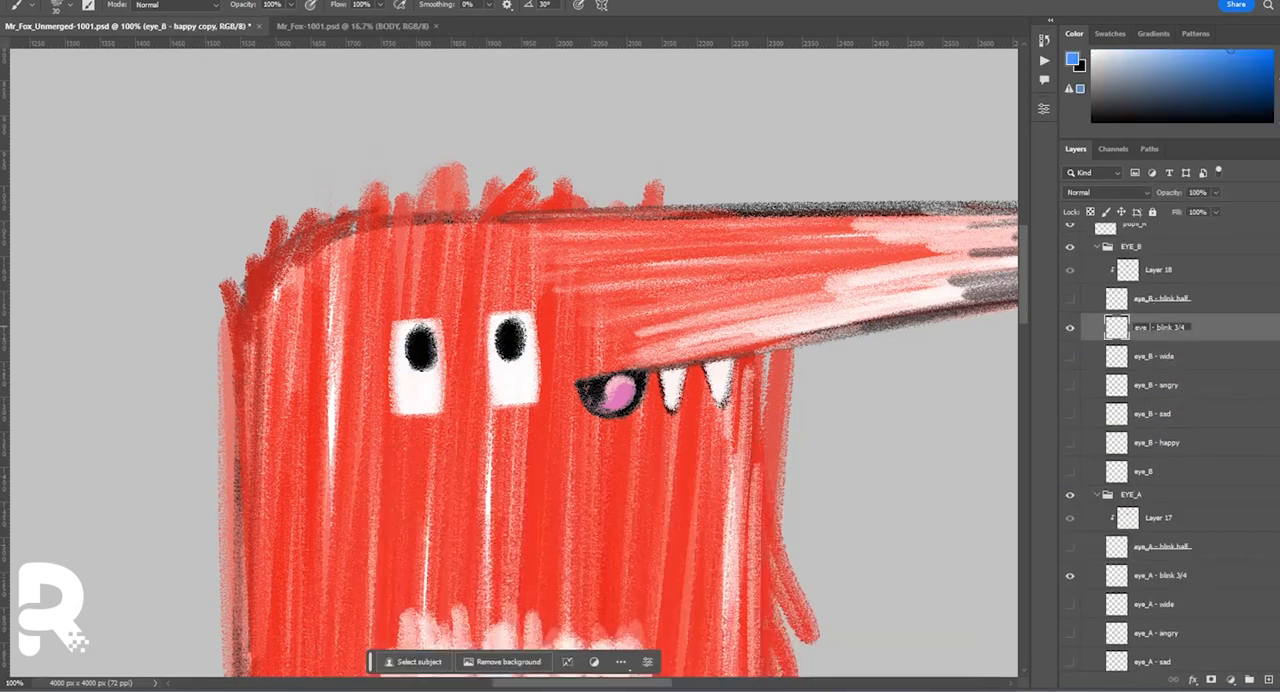
{"action": "left_click", "coordinate": [1160, 270]}
{"action": "left_click", "coordinate": [1160, 489]}
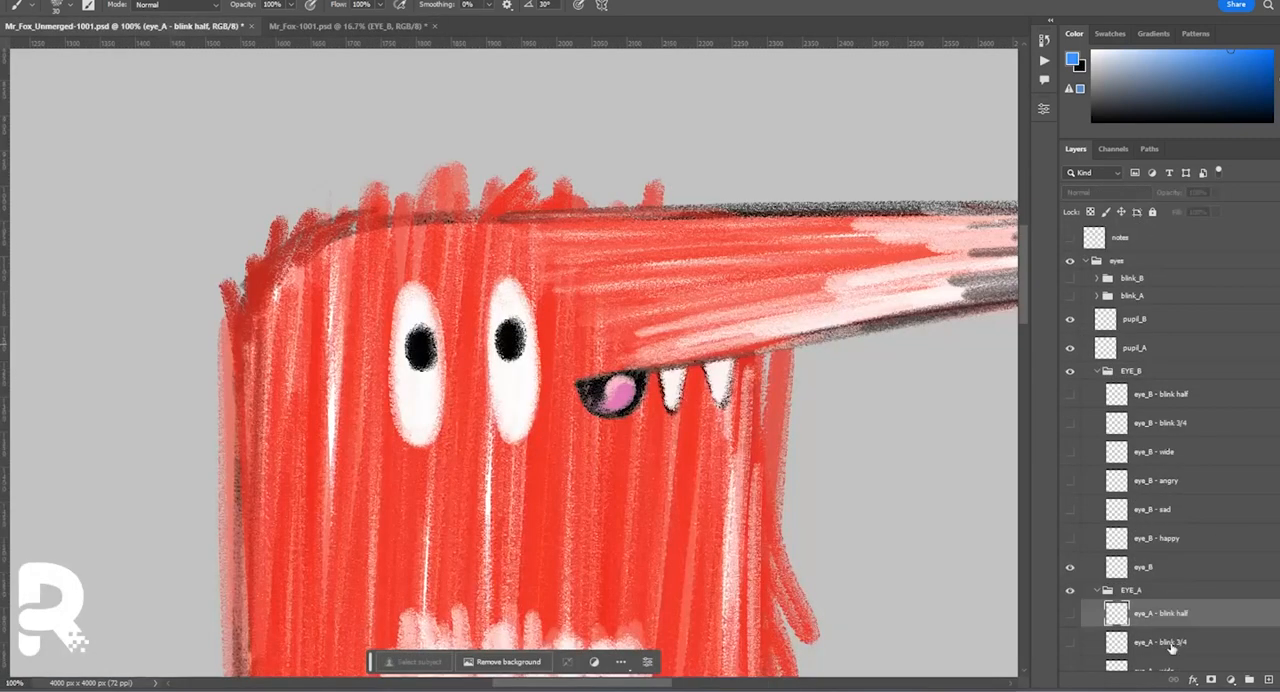
Duplicate both blink 3/4 layers into EYES in Mr_Fox-1001.psd and place them in the EYE_B and EYE_A groups.
{"action": "left_click", "coordinate": [1100, 197]}
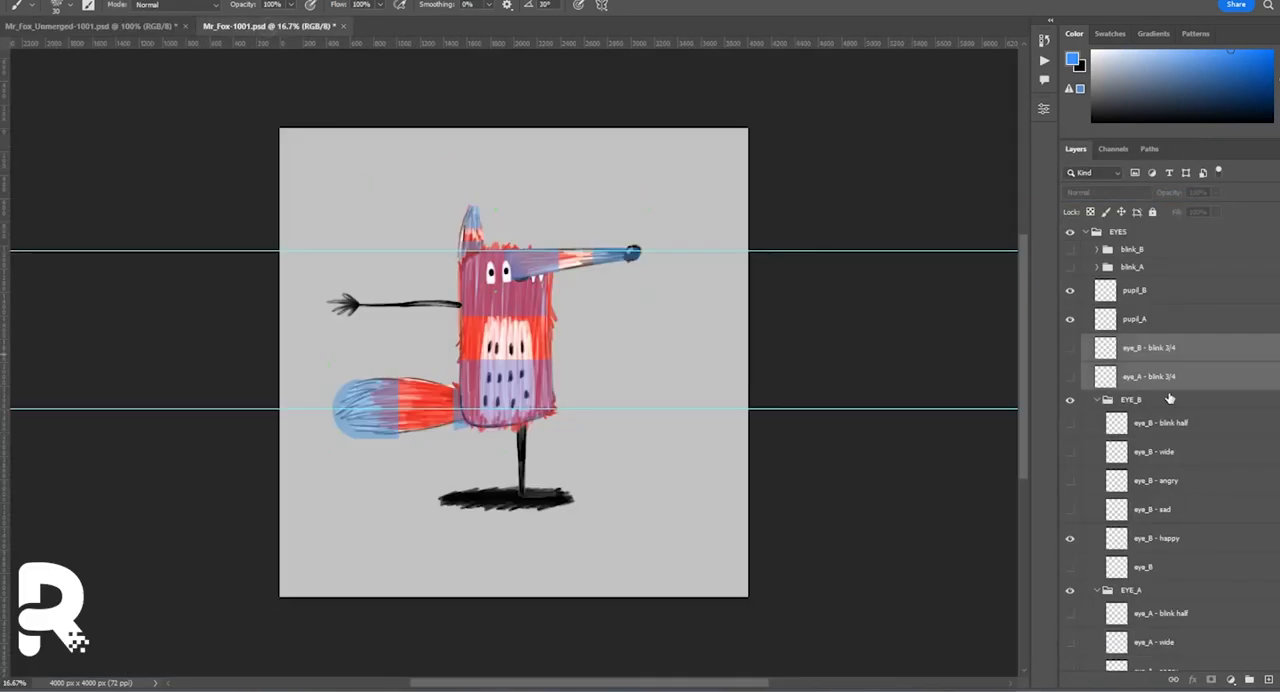
{"action": "left_click", "coordinate": [1200, 420]}
{"action": "scroll", "coordinate": [1160, 500], "scroll_direction": "down", "scroll_amount": 3}
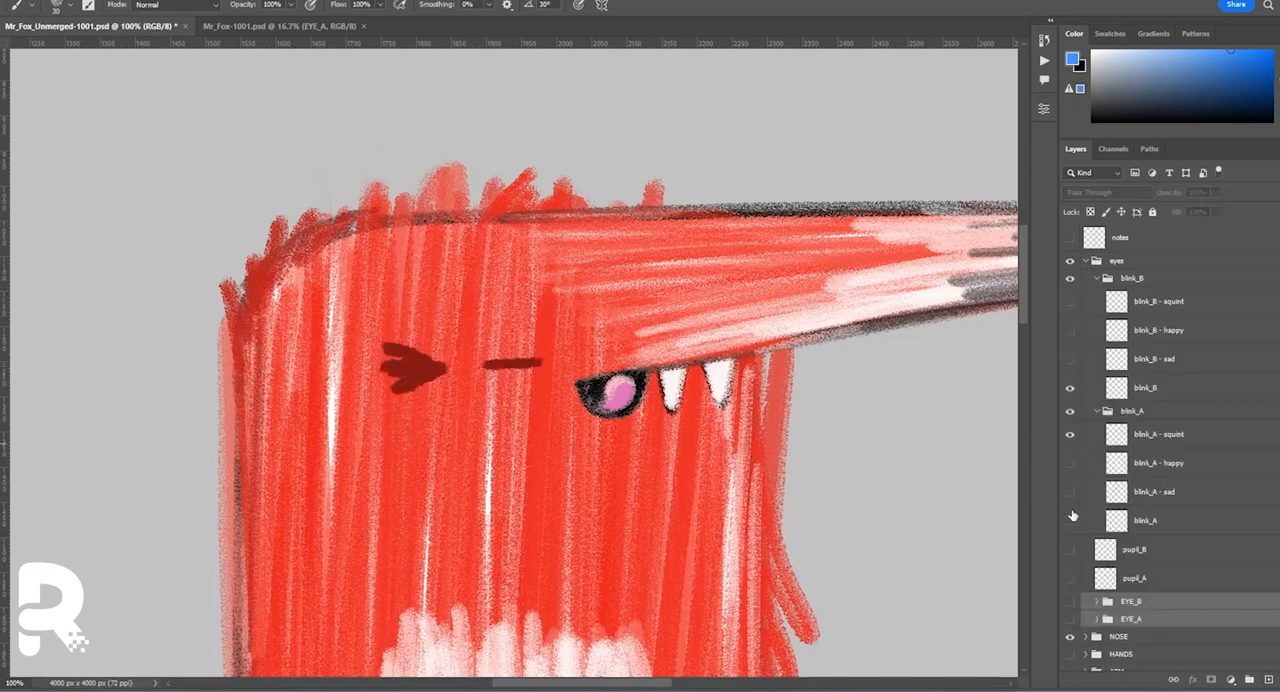
Duplicate the blink_B - squint shape, flip the copy horizontally and place it over the fox's left eye.
{"action": "left_click", "coordinate": [410, 364], "text": "alt"}
{"action": "left_click", "coordinate": [57, 6]}
{"action": "left_click", "coordinate": [68, 134]}
{"action": "left_click", "coordinate": [1140, 308]}
{"action": "mouse_move", "coordinate": [1139, 309]}
{"action": "left_mouse_down"}
{"action": "mouse_move", "coordinate": [1276, 498]}
{"action": "mouse_move", "coordinate": [1268, 680]}
{"action": "left_mouse_up"}
{"action": "key", "text": "ctrl+t"}
{"action": "right_click", "coordinate": [535, 380]}
{"action": "left_click", "coordinate": [574, 659]}
{"action": "key", "text": "Return"}
{"action": "left_click_drag", "start_coordinate": [538, 391], "coordinate": [430, 391]}
Move the flipped squint into the blink_A group, name it blink_A - squint and delete the old mushed squint layer.
{"action": "left_click", "coordinate": [1200, 463]}
{"action": "left_click", "coordinate": [1218, 303]}
{"action": "left_click_drag", "start_coordinate": [1218, 303], "coordinate": [1200, 425]}
{"action": "double_click", "coordinate": [1155, 463]}
{"action": "key", "text": "ctrl+c"}
{"action": "double_click", "coordinate": [1165, 434]}
{"action": "key", "text": "ctrl+v"}
{"action": "key", "text": "Return"}
{"action": "left_click", "coordinate": [1163, 460]}
{"action": "key", "text": "Delete"}
Check the Fox Notes, hide both blink groups and show the pupils with the open EYE_A and EYE_B shapes.
{"action": "key", "text": "alt+Tab"}
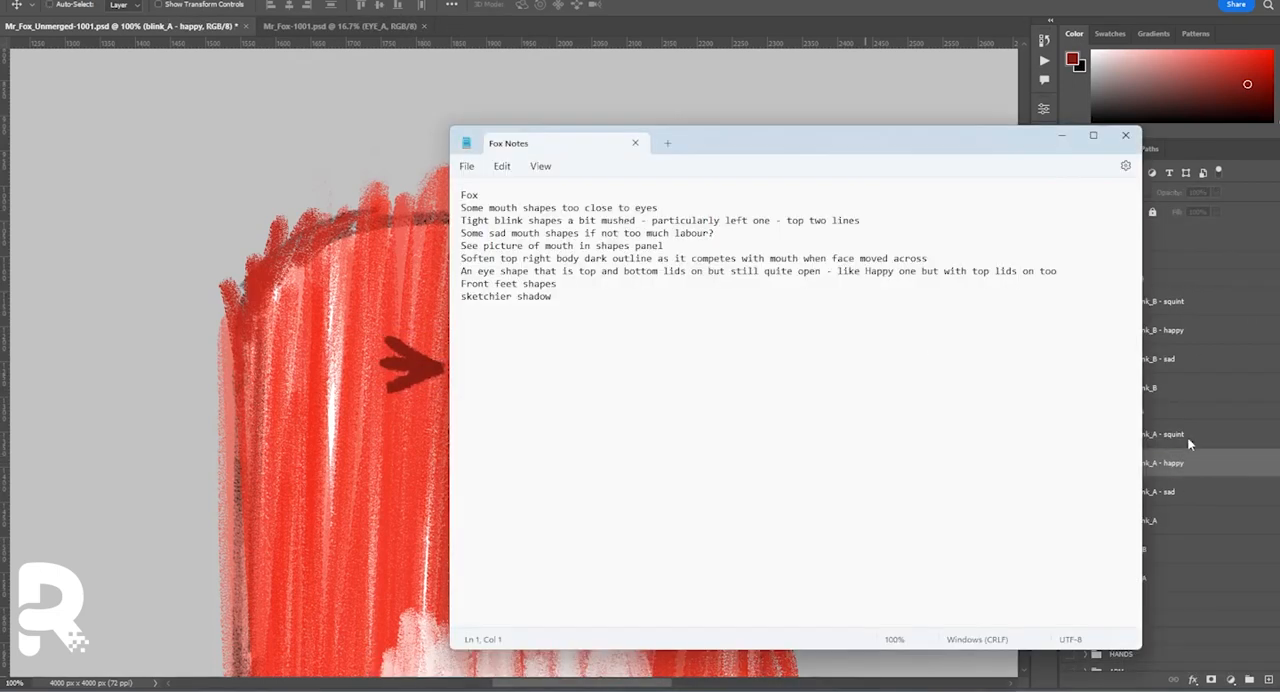
{"action": "key", "text": "alt+Tab"}
{"action": "left_click", "coordinate": [1085, 261]}
{"action": "left_click", "coordinate": [1085, 261]}
{"action": "left_click", "coordinate": [1098, 296]}
{"action": "left_click_drag", "start_coordinate": [1070, 278], "coordinate": [1070, 296]}
{"action": "left_click_drag", "start_coordinate": [1070, 318], "coordinate": [1070, 388]}
{"action": "left_click", "coordinate": [1085, 261]}
{"action": "left_click", "coordinate": [1070, 261]}
{"action": "left_click", "coordinate": [1070, 261]}
Replace blink_A - squint in Mr_Fox-1001.psd with a duplicate of the new squint layer and save the file.
{"action": "left_click", "coordinate": [365, 26]}
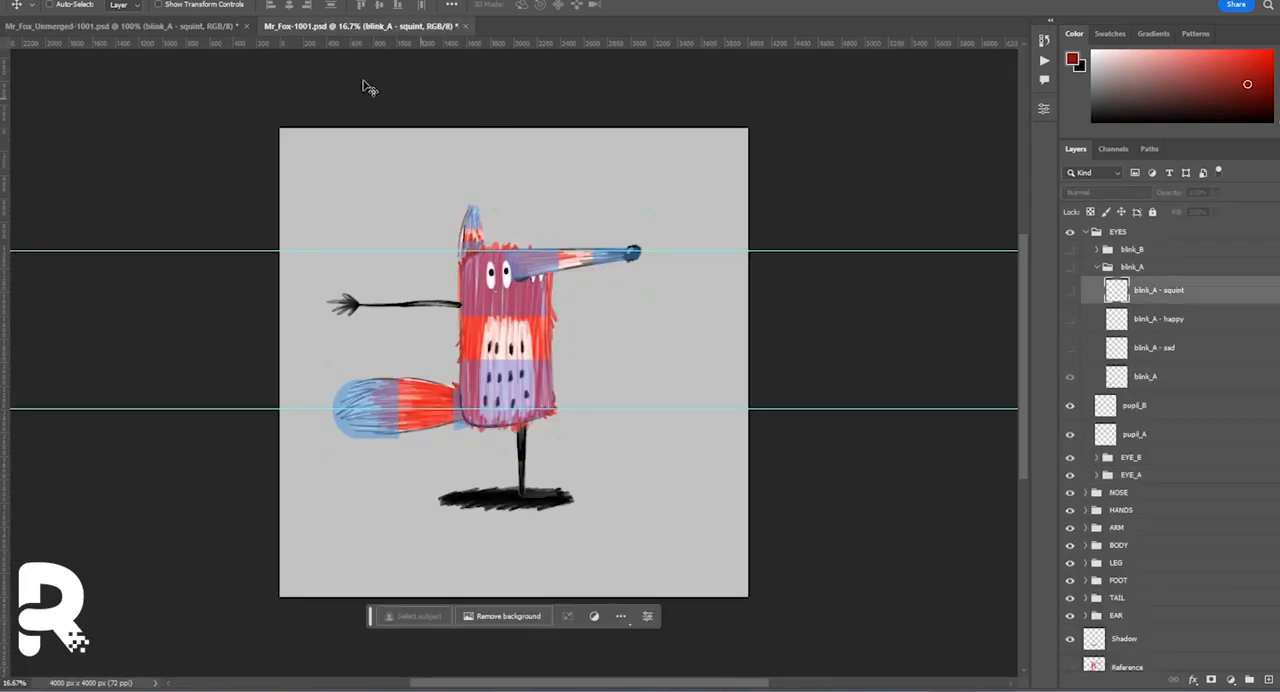
{"action": "left_click", "coordinate": [190, 27]}
{"action": "right_click", "coordinate": [1155, 320]}
{"action": "left_click", "coordinate": [1215, 197]}
{"action": "left_click", "coordinate": [754, 175]}
{"action": "left_click", "coordinate": [362, 27]}
{"action": "left_click", "coordinate": [1155, 320]}
{"action": "key", "text": "Delete"}
{"action": "key", "text": "ctrl+s"}
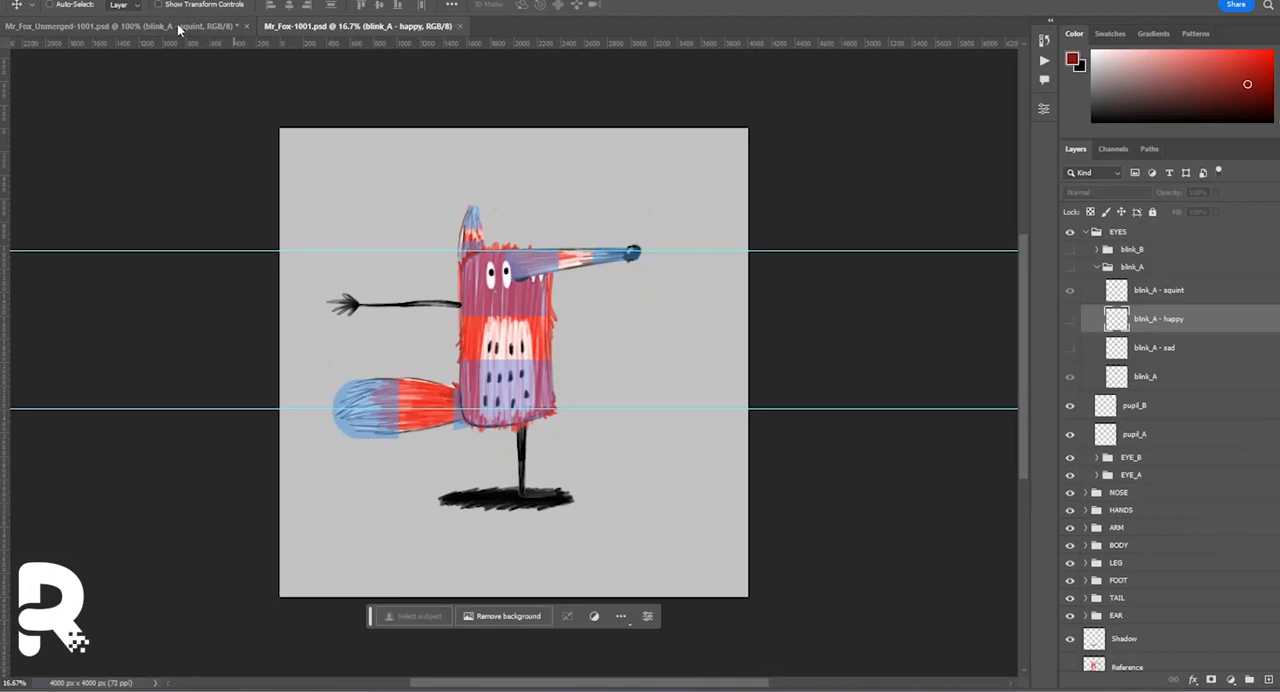
In Mr_Fox_Unmerged-1001.psd, narrow the mouth - ee shape in the MOUTHS group so it sits farther from the eye.
{"action": "left_click", "coordinate": [180, 27]}
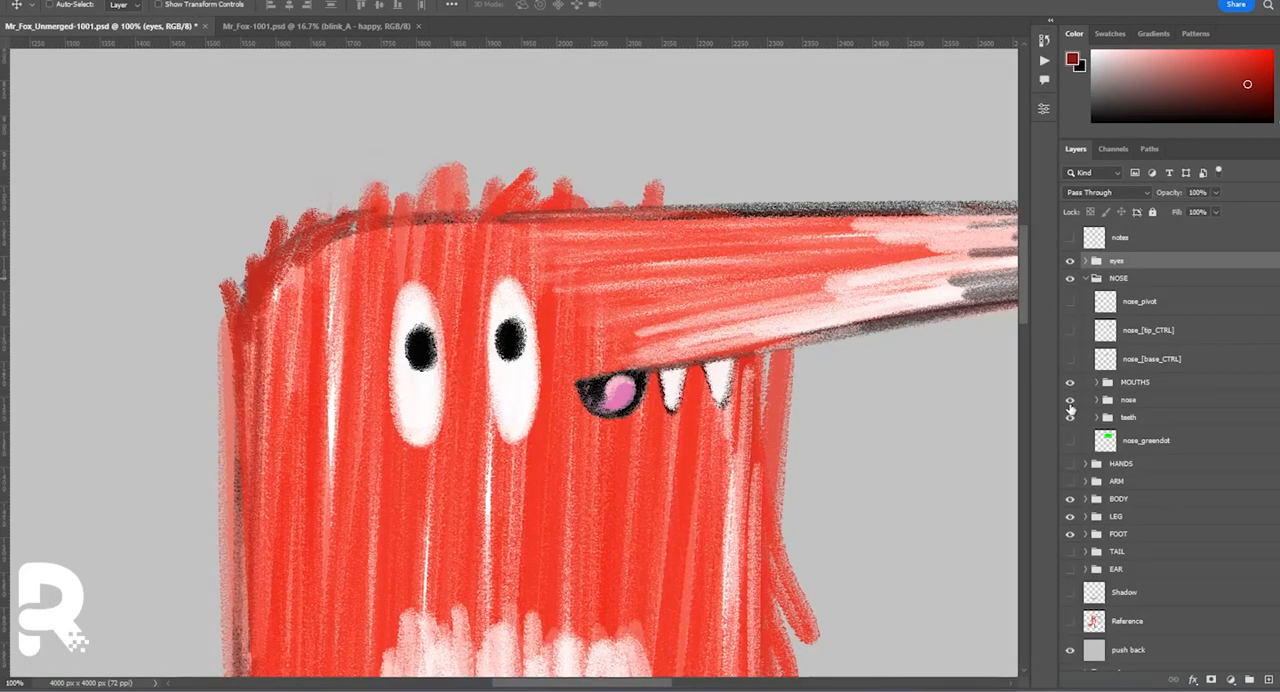
{"action": "left_click", "coordinate": [1097, 382]}
{"action": "left_click", "coordinate": [1083, 471]}
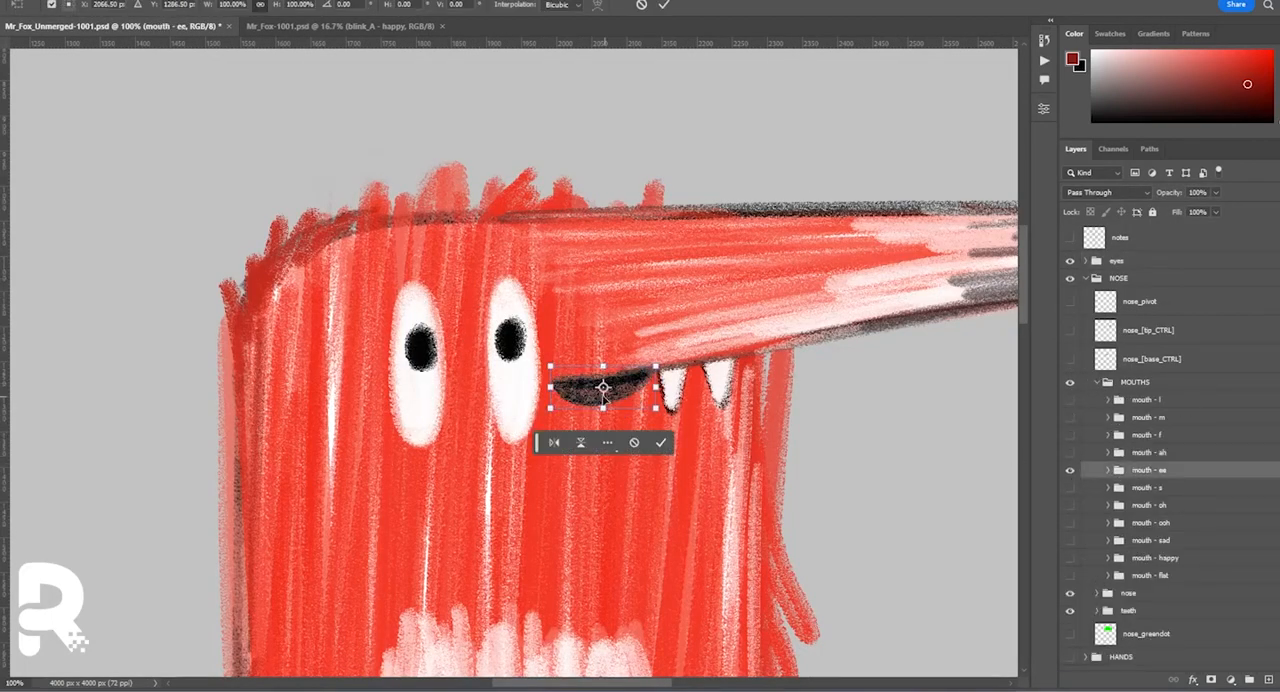
{"action": "left_click", "coordinate": [1071, 489]}
{"action": "left_click", "coordinate": [1070, 471]}
Transform the mouth - s shape slightly away from the eye and compare it with mouth - ee.
{"action": "left_click", "coordinate": [1085, 488]}
{"action": "key", "text": "ctrl+t"}
{"action": "left_click_drag", "start_coordinate": [624, 385], "coordinate": [629, 382]}
{"action": "key", "text": "Return"}
{"action": "left_click", "coordinate": [1071, 472]}
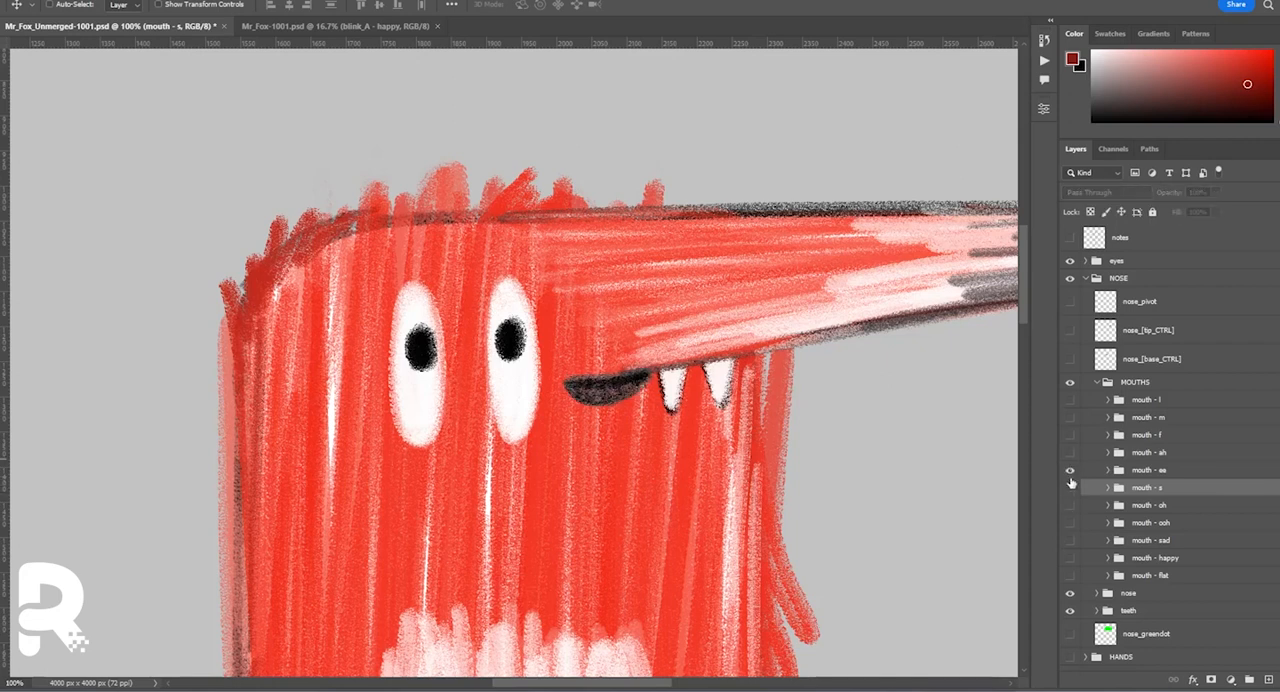
{"action": "left_click", "coordinate": [1070, 488]}
Label the mouth - ee and mouth - s groups green and hide them.
{"action": "left_click", "coordinate": [1070, 471]}
{"action": "left_click", "coordinate": [1148, 474], "text": "shift"}
{"action": "right_click", "coordinate": [1147, 477]}
{"action": "left_click", "coordinate": [1182, 632]}
{"action": "left_click", "coordinate": [1070, 471]}
{"action": "left_click", "coordinate": [1070, 488]}
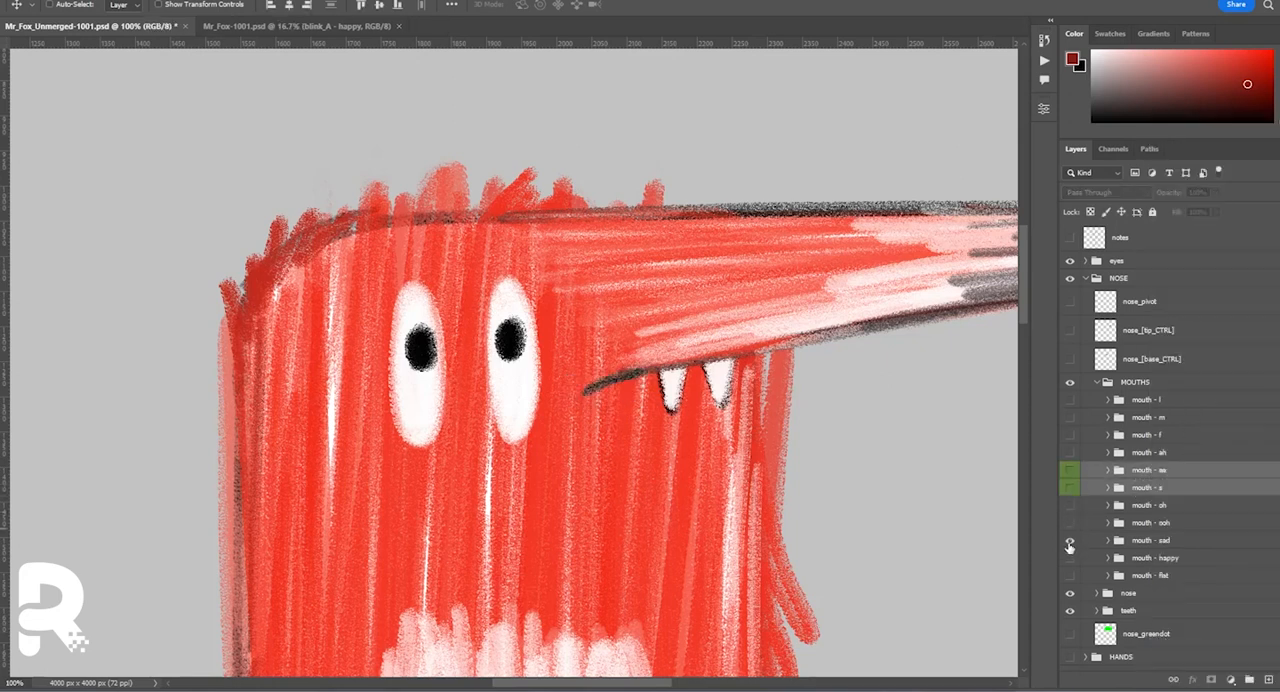
Add a layer between Oh and w in the mouth - oh group and paint black over the mouth opening.
{"action": "left_click", "coordinate": [1070, 522]}
{"action": "left_click", "coordinate": [1108, 505]}
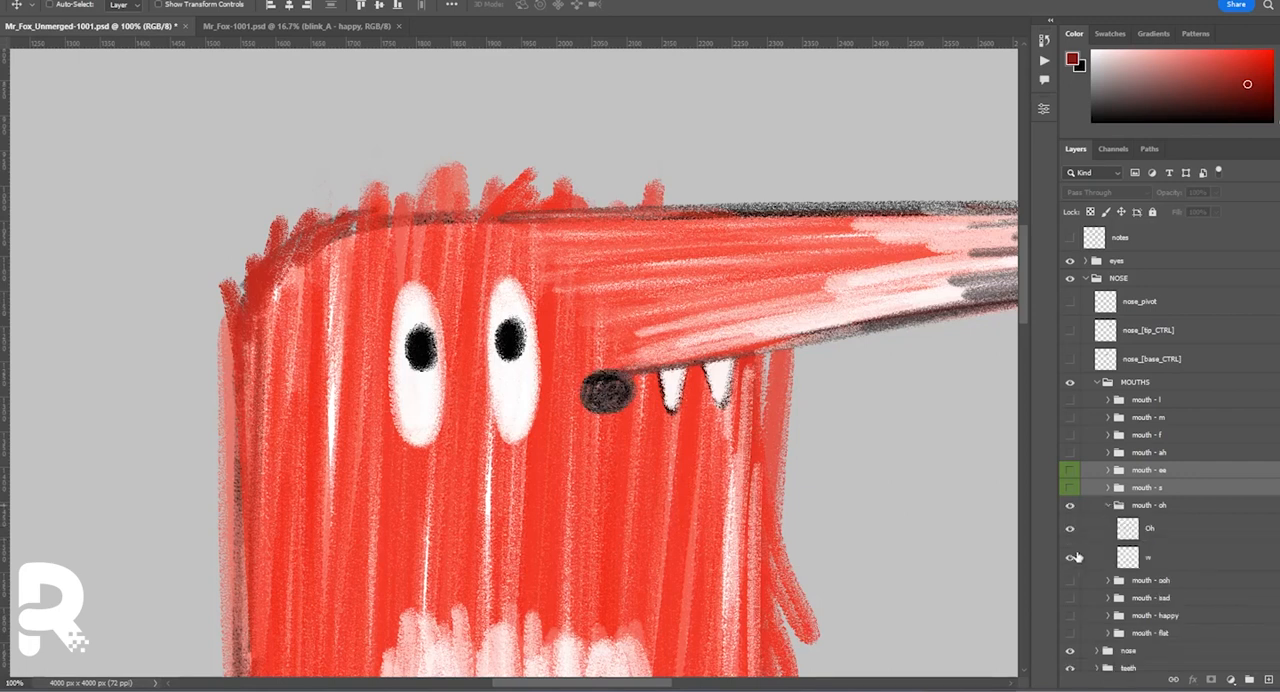
{"action": "left_click", "coordinate": [1151, 555]}
{"action": "left_click", "coordinate": [1269, 680]}
{"action": "key", "text": "b"}
{"action": "key", "text": "x"}
{"action": "left_click", "coordinate": [68, 6]}
{"action": "left_click", "coordinate": [80, 200]}
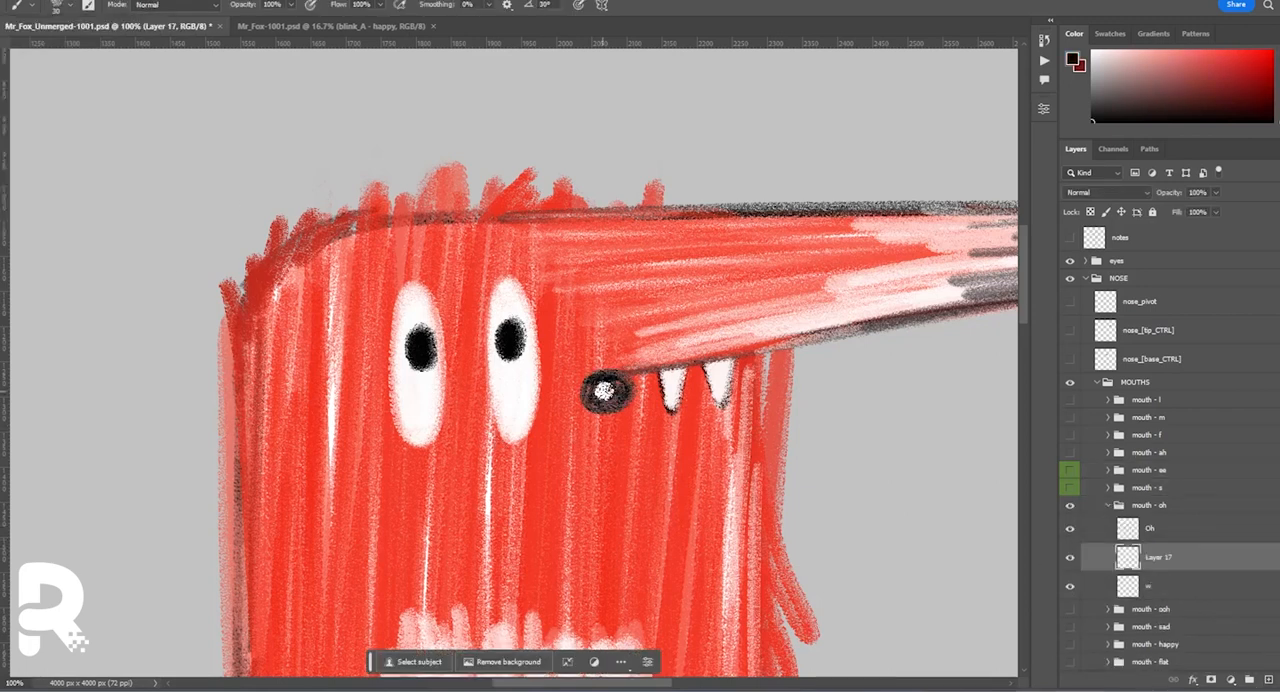
Compare mouth - oh with mouth - ooh and label the mouth - oh group green.
{"action": "left_click", "coordinate": [1108, 505]}
{"action": "left_click", "coordinate": [1070, 522]}
{"action": "left_click", "coordinate": [1070, 506]}
{"action": "left_click", "coordinate": [1070, 506]}
{"action": "left_click", "coordinate": [1070, 523]}
{"action": "right_click", "coordinate": [1132, 506]}
{"action": "left_click", "coordinate": [1160, 666]}
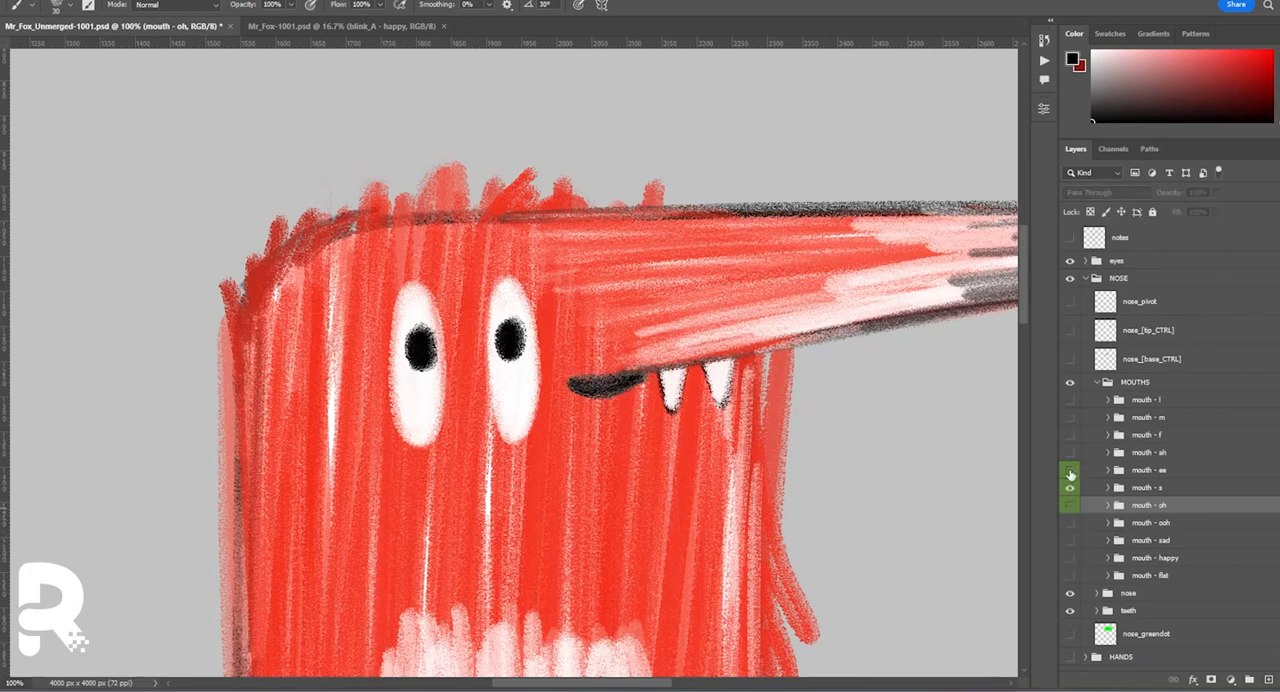
Duplicate the mouth - ah, mouth - ee and mouth - s groups and label the copies blue.
{"action": "left_click", "coordinate": [1070, 435]}
{"action": "left_click", "coordinate": [1070, 453]}
{"action": "left_click", "coordinate": [1148, 487]}
{"action": "left_click", "coordinate": [1149, 454], "text": "shift"}
{"action": "key", "text": "ctrl+j"}
{"action": "right_click", "coordinate": [1162, 483]}
{"action": "left_click", "coordinate": [1186, 666]}
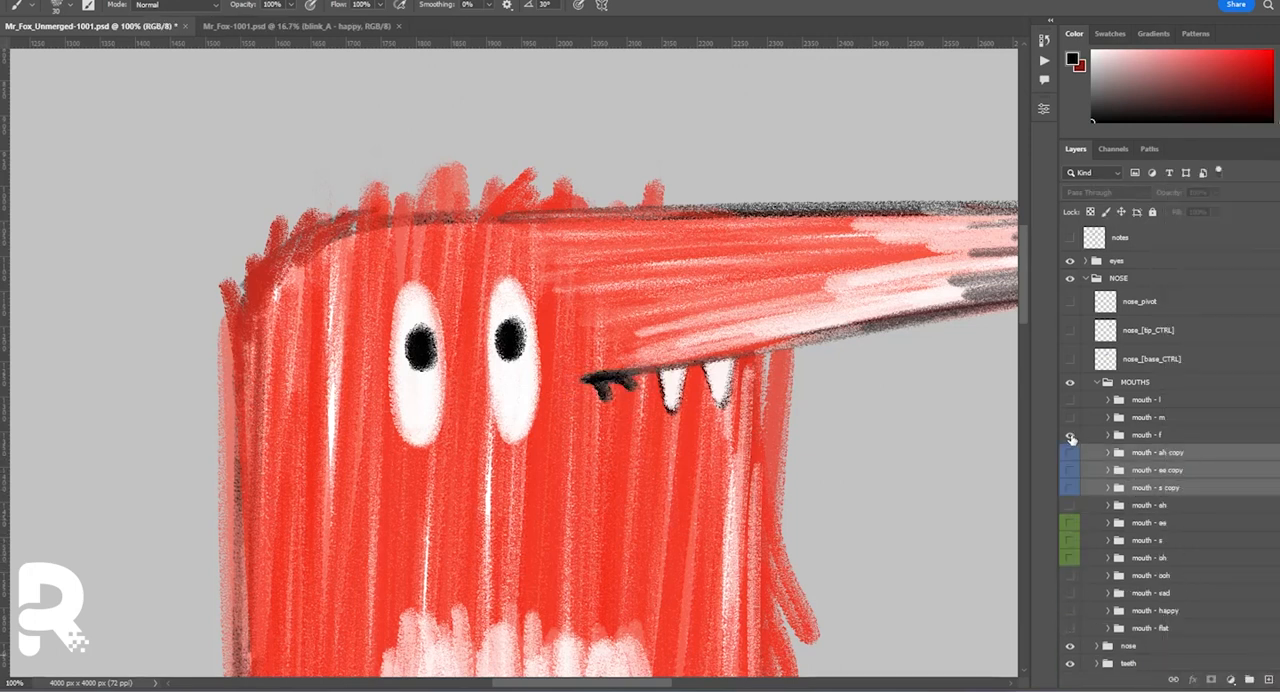
Flip the mouth - s copy vertically and fit it under the nose as a downturned mouth.
{"action": "left_click", "coordinate": [1070, 487]}
{"action": "left_click", "coordinate": [1070, 400]}
{"action": "left_click", "coordinate": [1108, 488]}
{"action": "left_click", "coordinate": [1153, 489]}
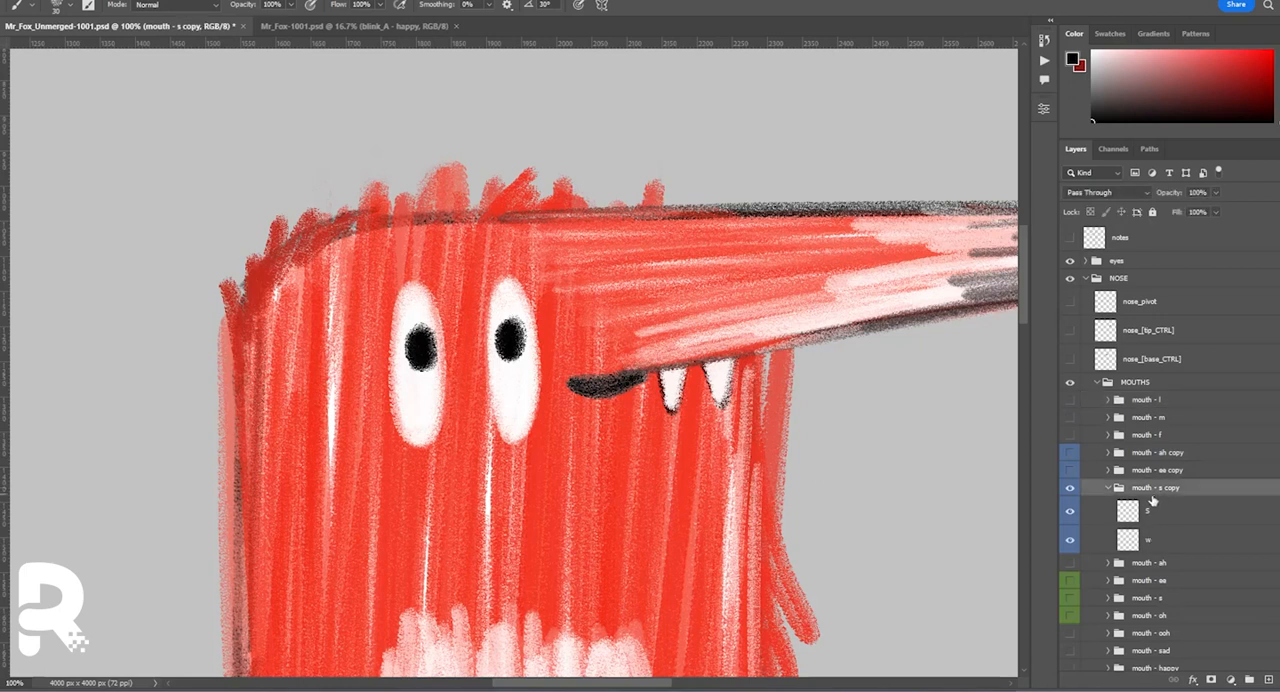
{"action": "key", "text": "ctrl+t"}
{"action": "left_click_drag", "start_coordinate": [608, 385], "coordinate": [648, 376]}
{"action": "right_click", "coordinate": [625, 385]}
{"action": "left_click", "coordinate": [694, 678]}
{"action": "key", "text": "Return"}
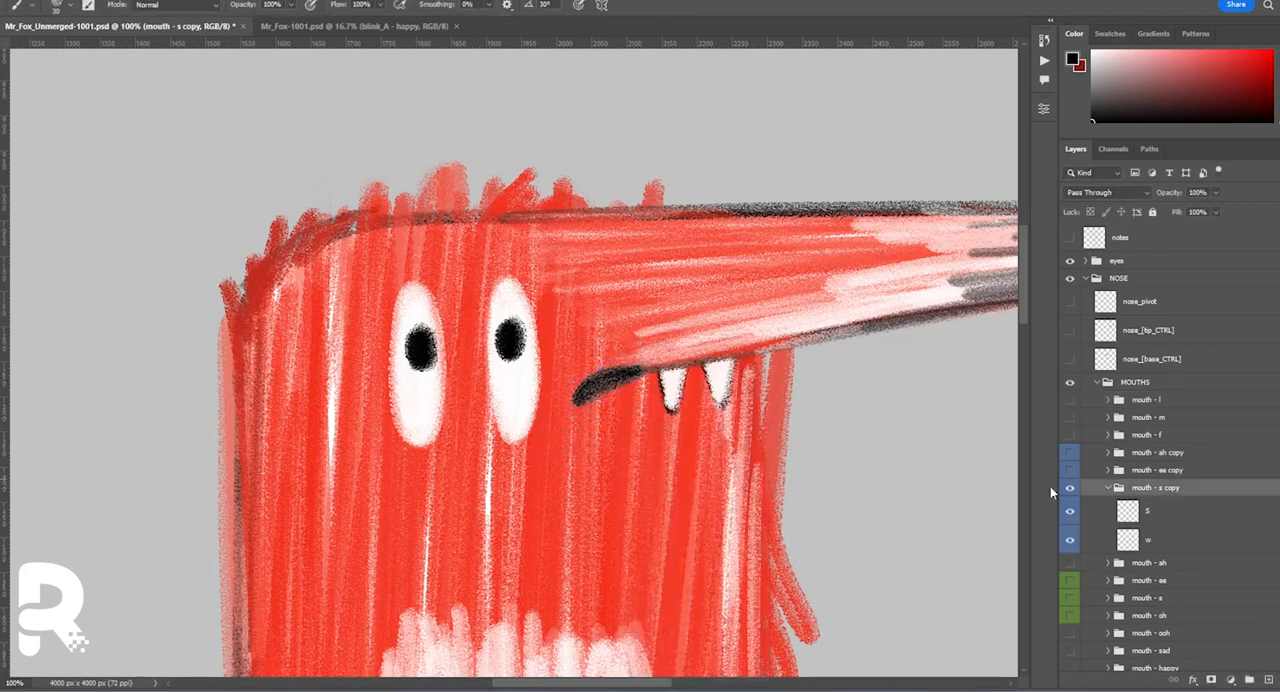
Flip the mouth - ee copy vertically and fit it under the nose as a sad shape.
{"action": "left_click", "coordinate": [1108, 488]}
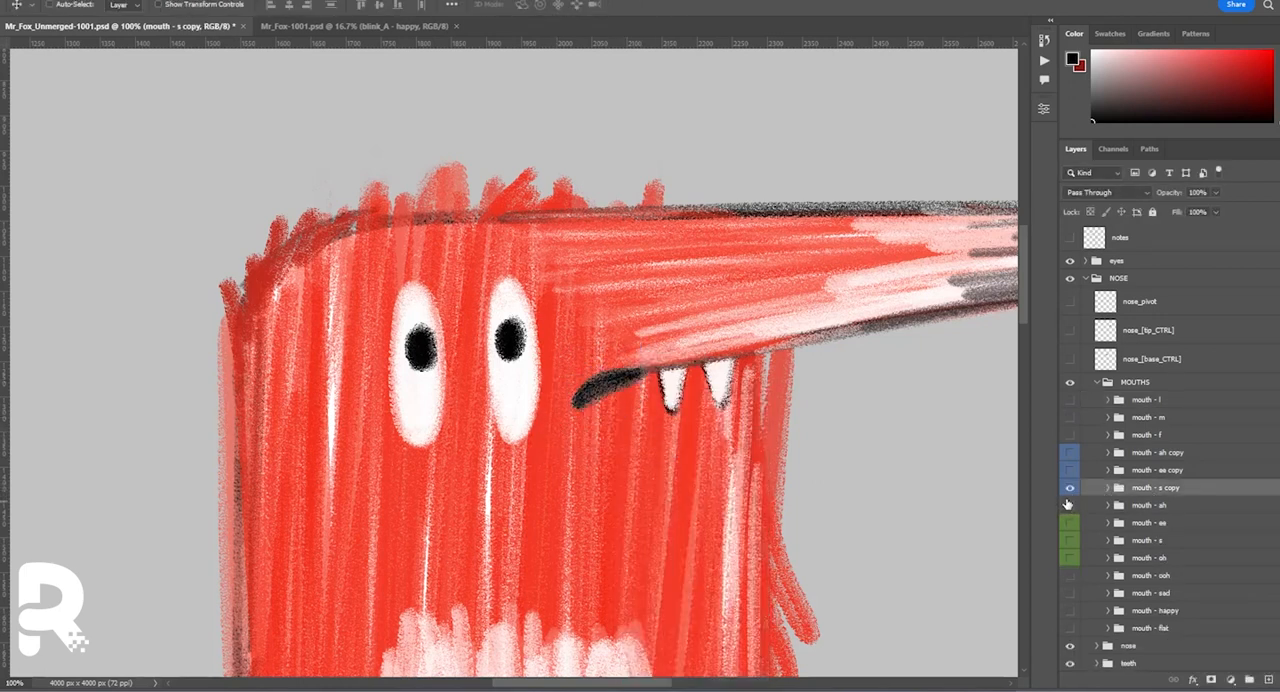
{"action": "left_click", "coordinate": [1129, 472]}
{"action": "key", "text": "ctrl+t"}
{"action": "left_click_drag", "start_coordinate": [609, 386], "coordinate": [645, 374]}
{"action": "right_click", "coordinate": [625, 388]}
{"action": "left_click", "coordinate": [692, 679]}
{"action": "key", "text": "Return"}
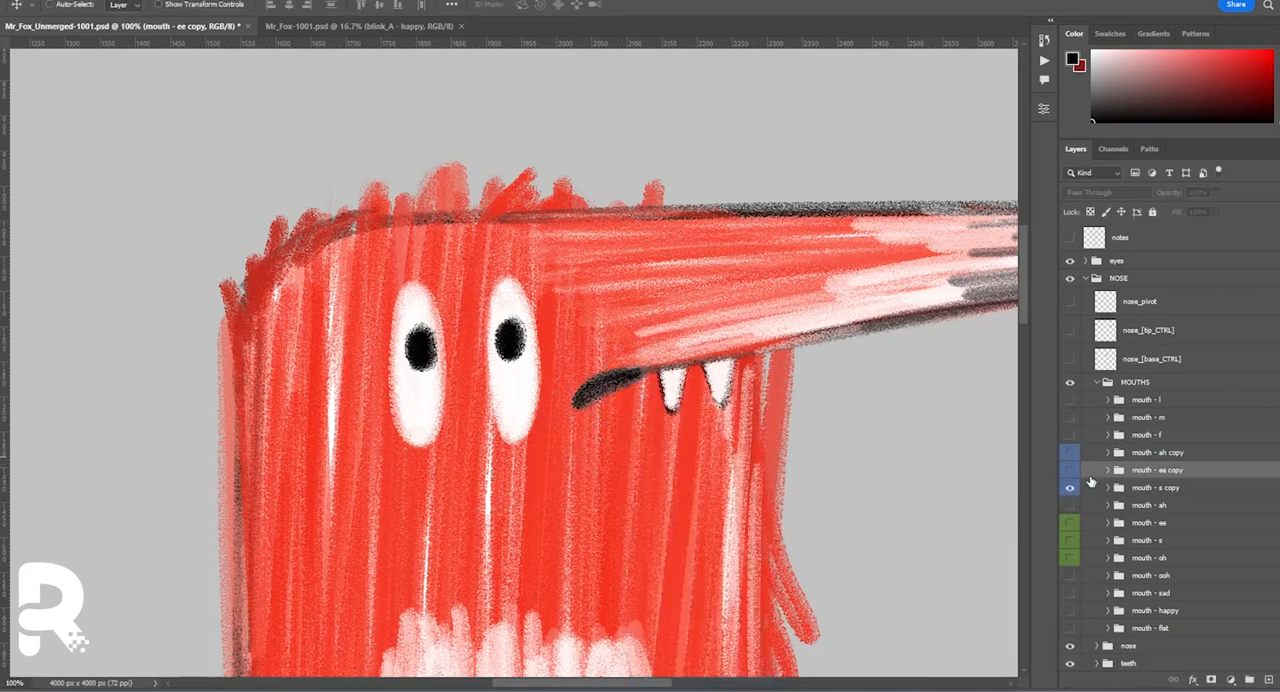
Rename the flipped mouth - s copy as mouth - d and sketch open sad mouths on new layers above it.
{"action": "double_click", "coordinate": [1175, 488]}
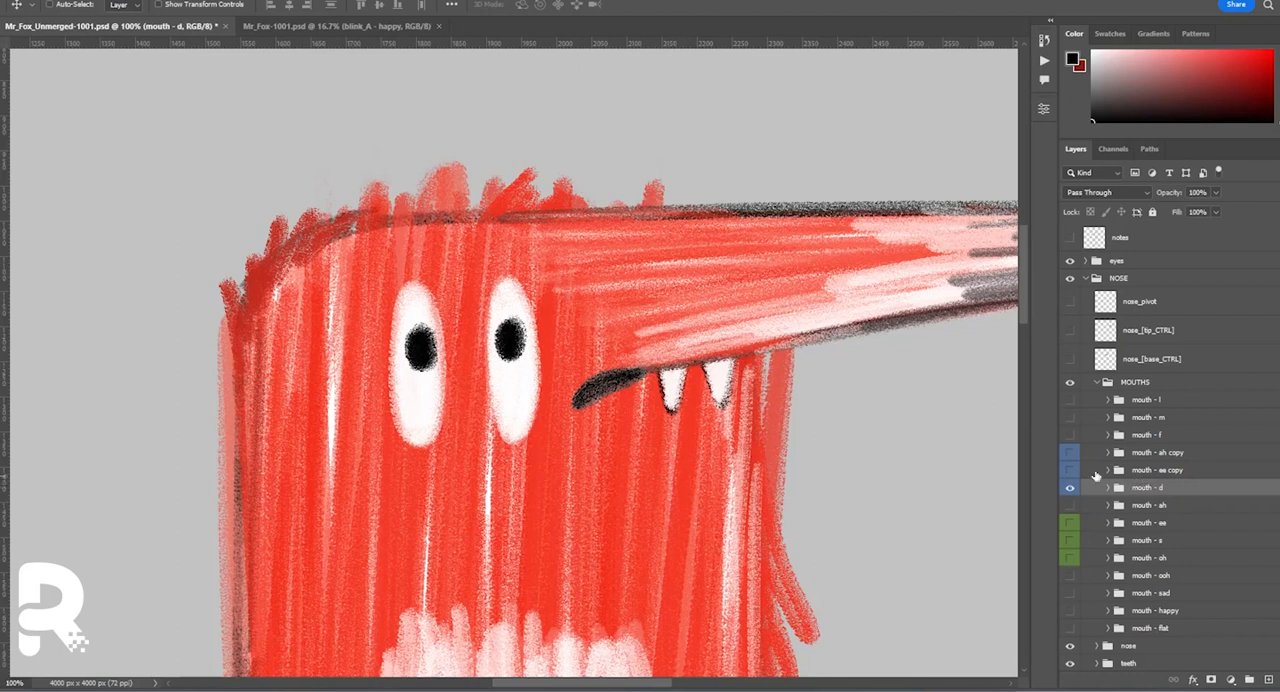
{"action": "key", "text": "ctrl+e"}
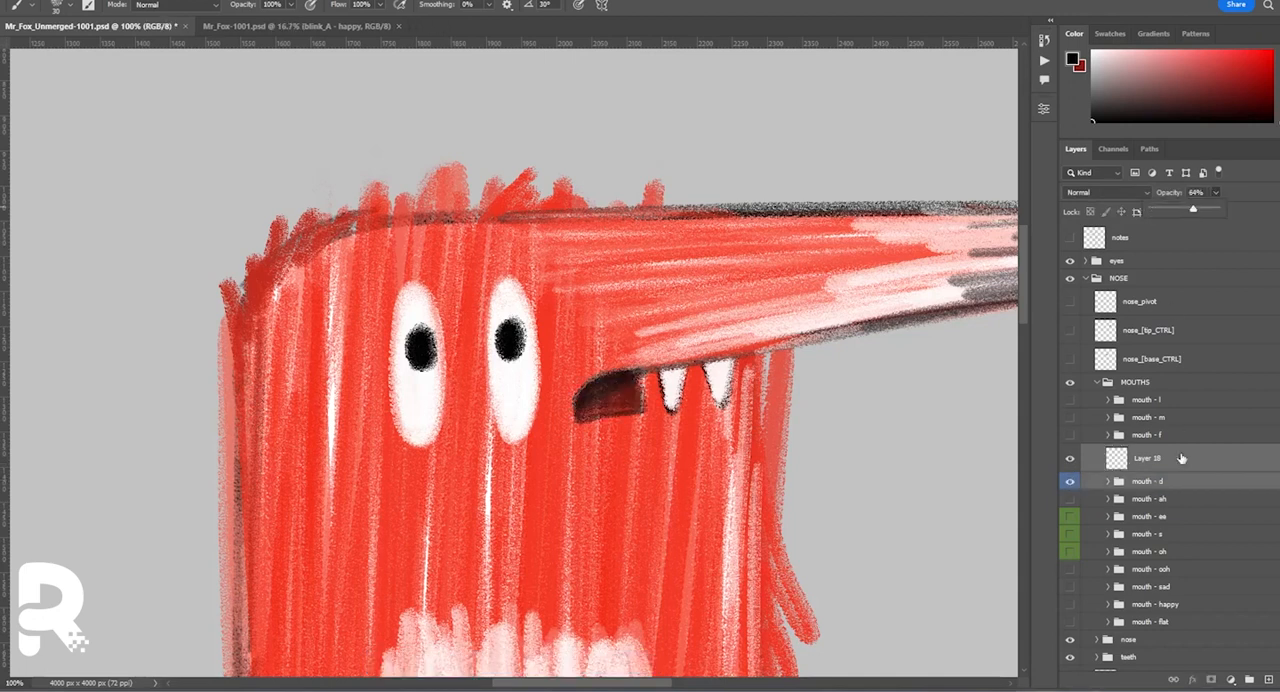
{"action": "key", "text": "ctrl+shift+alt+n"}
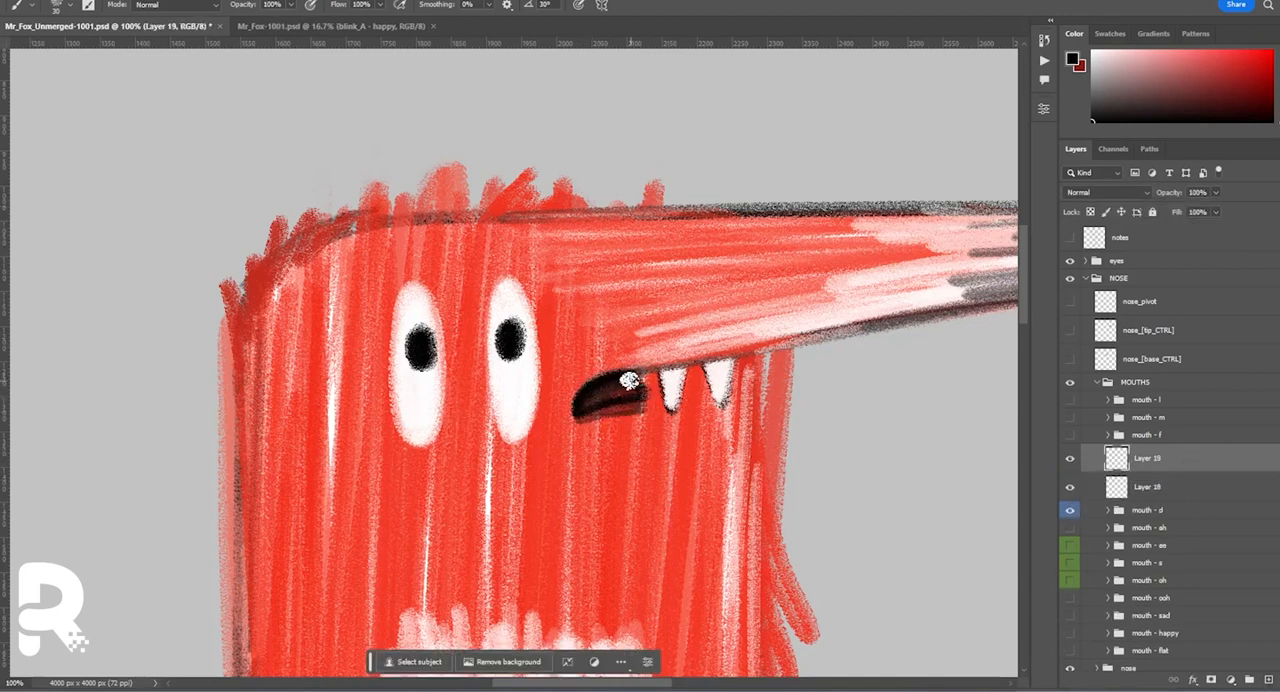
Compare the new sad mouth layers with mouth - d and restore the sketched mouth to full opacity.
{"action": "left_click", "coordinate": [1069, 487]}
{"action": "left_click", "coordinate": [1069, 458]}
{"action": "left_click", "coordinate": [1148, 487]}
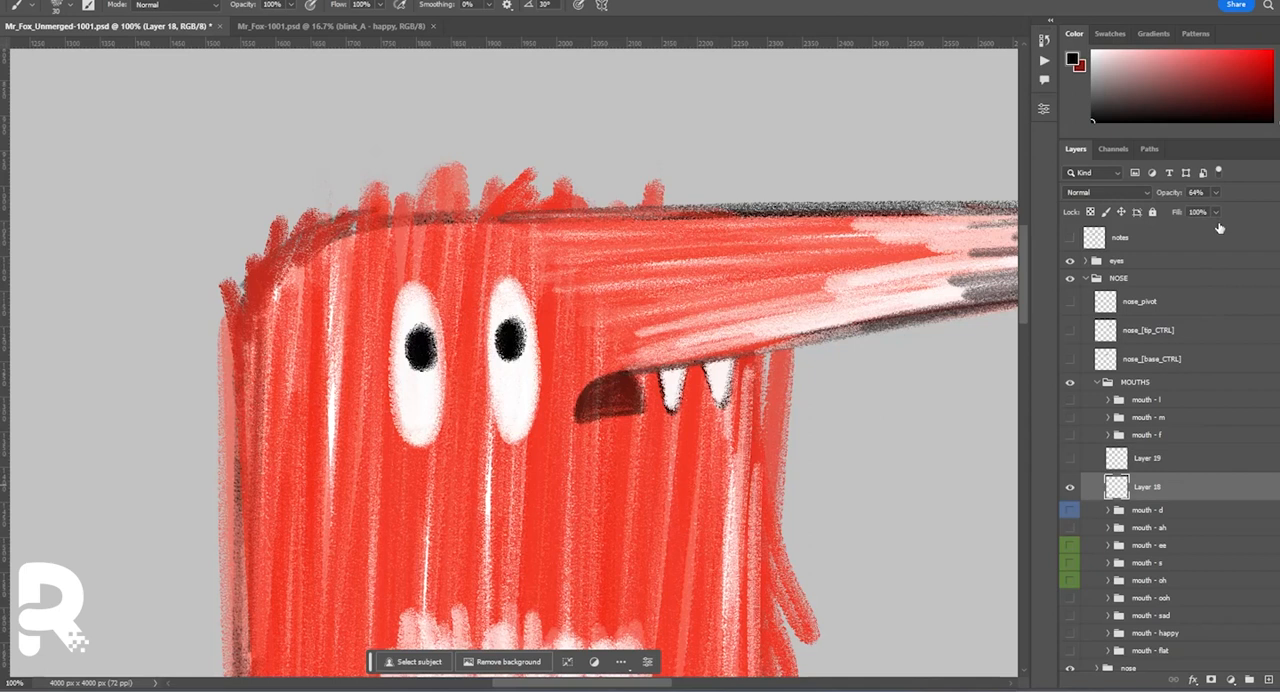
{"action": "left_click", "coordinate": [1070, 510]}
{"action": "left_click", "coordinate": [1070, 487]}
{"action": "left_click", "coordinate": [1148, 510]}
{"action": "left_click_drag", "start_coordinate": [1216, 193], "coordinate": [1240, 207]}
In the mouth - d group, darken the S stroke in black and whiten the matching shape on the w layer.
{"action": "left_click", "coordinate": [1108, 510]}
{"action": "left_click", "coordinate": [1148, 533]}
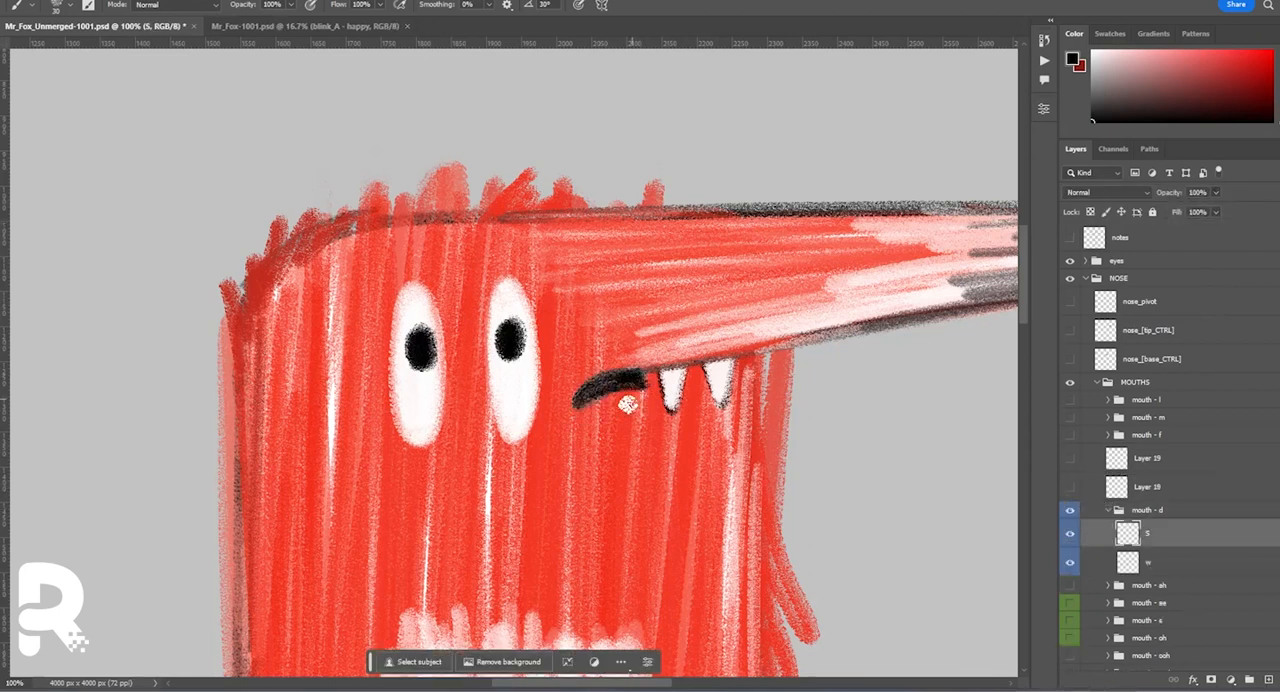
{"action": "left_click", "coordinate": [1154, 566]}
{"action": "left_click", "coordinate": [1127, 562], "text": "ctrl"}
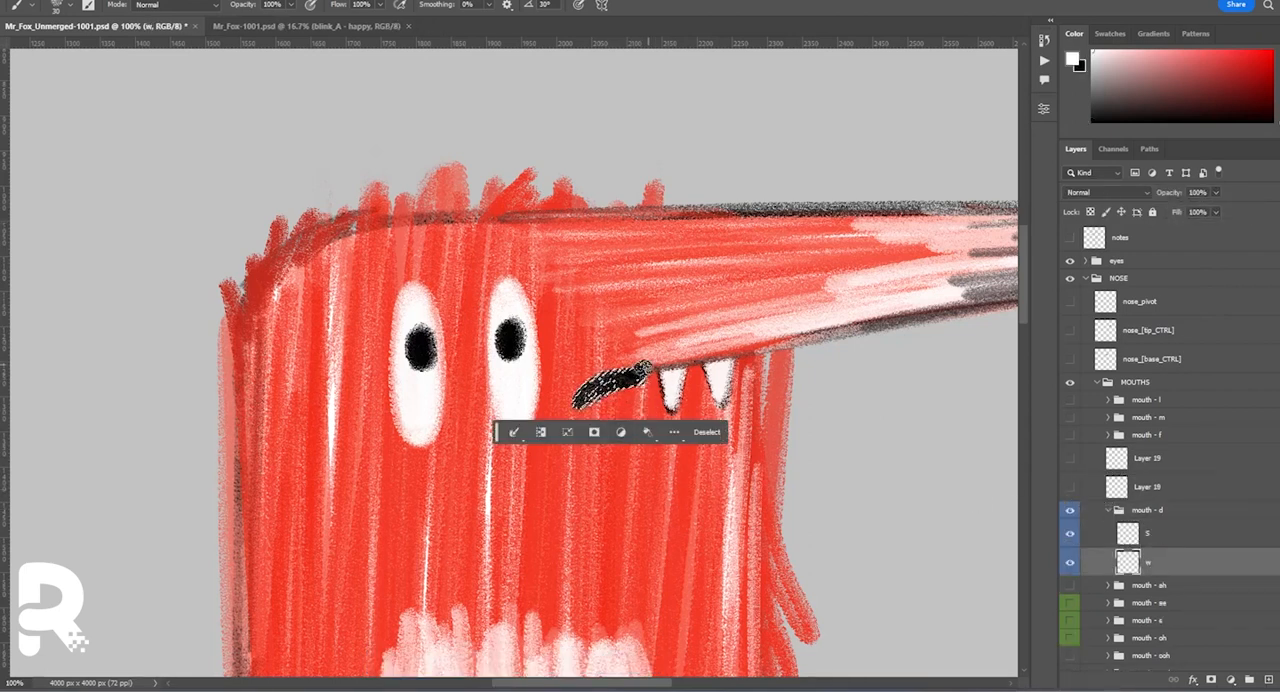
{"action": "key", "text": "ctrl+d"}
Add a base layer beneath the second sad mouth and place each of the two sad mouths in its own group.
{"action": "key", "text": "ctrl+shift+m"}
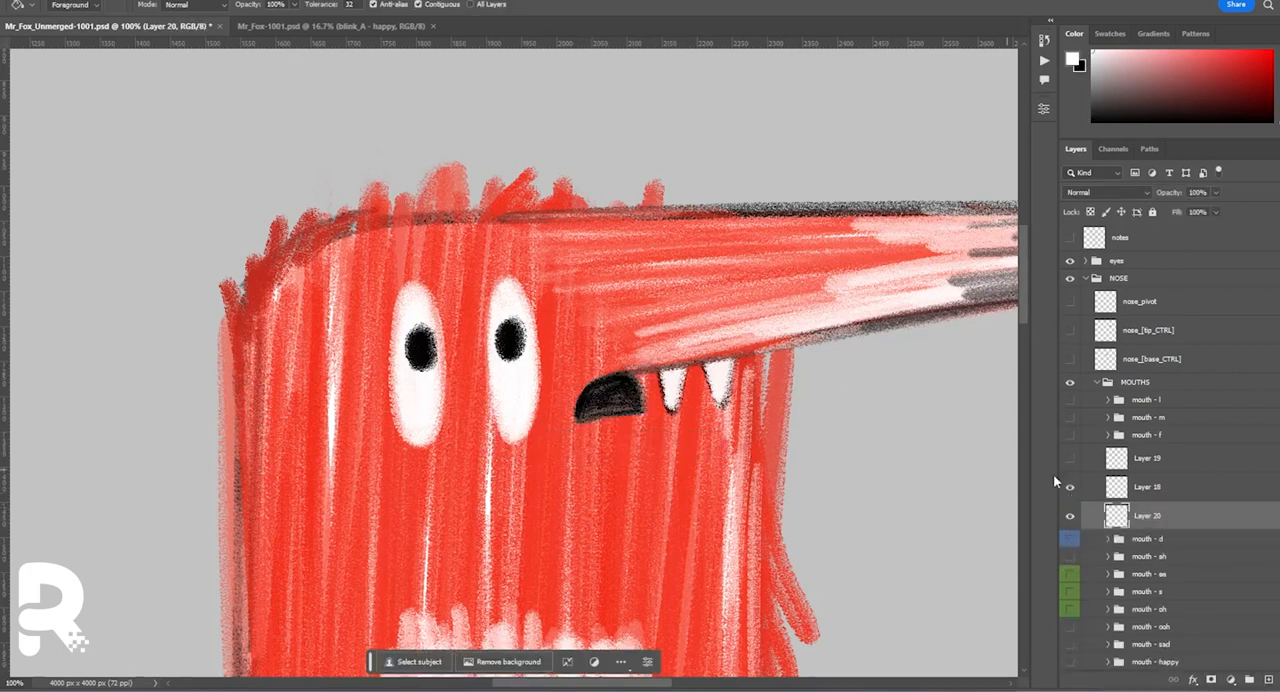
{"action": "left_click", "coordinate": [1150, 458], "text": "shift"}
{"action": "left_click", "coordinate": [1249, 680]}
{"action": "left_click", "coordinate": [1150, 476]}
{"action": "left_click", "coordinate": [1150, 505], "text": "shift"}
{"action": "left_click", "coordinate": [1249, 680]}
{"action": "left_click", "coordinate": [1070, 453]}
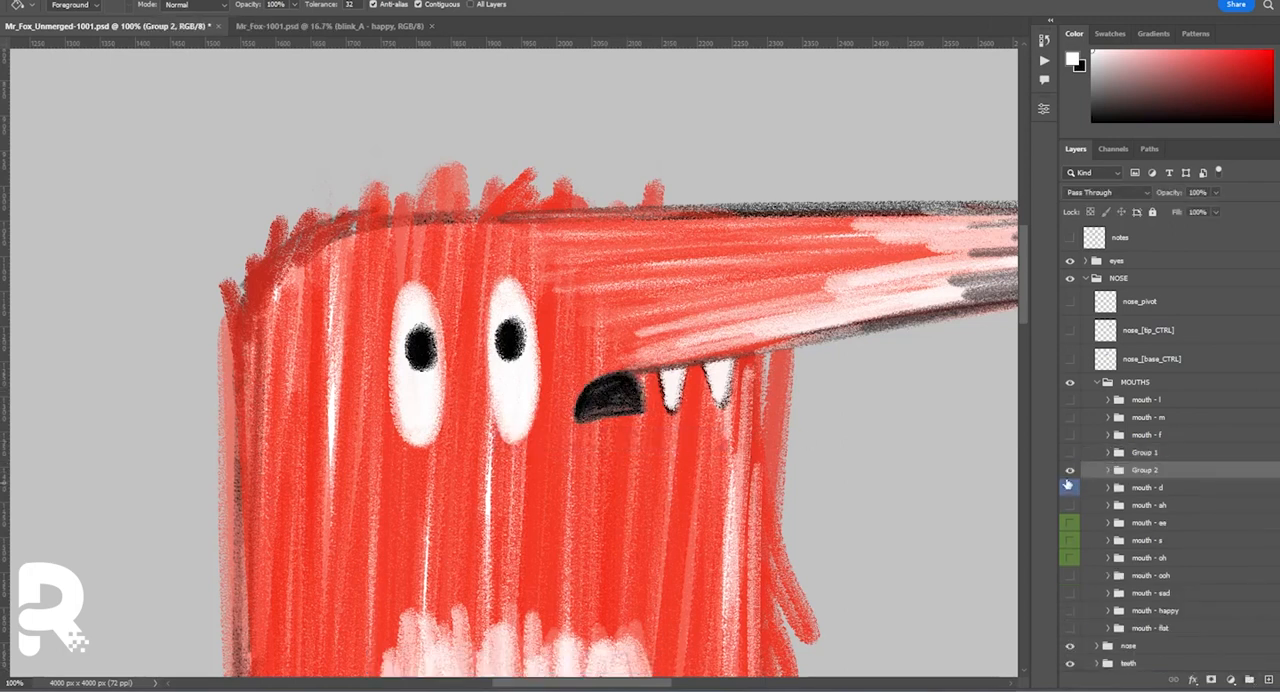
Rename the two new mouth groups mouth - sad_01 and mouth - sad_02.
{"action": "left_click", "coordinate": [1070, 453]}
{"action": "left_click", "coordinate": [1070, 470]}
{"action": "left_click", "coordinate": [1133, 459]}
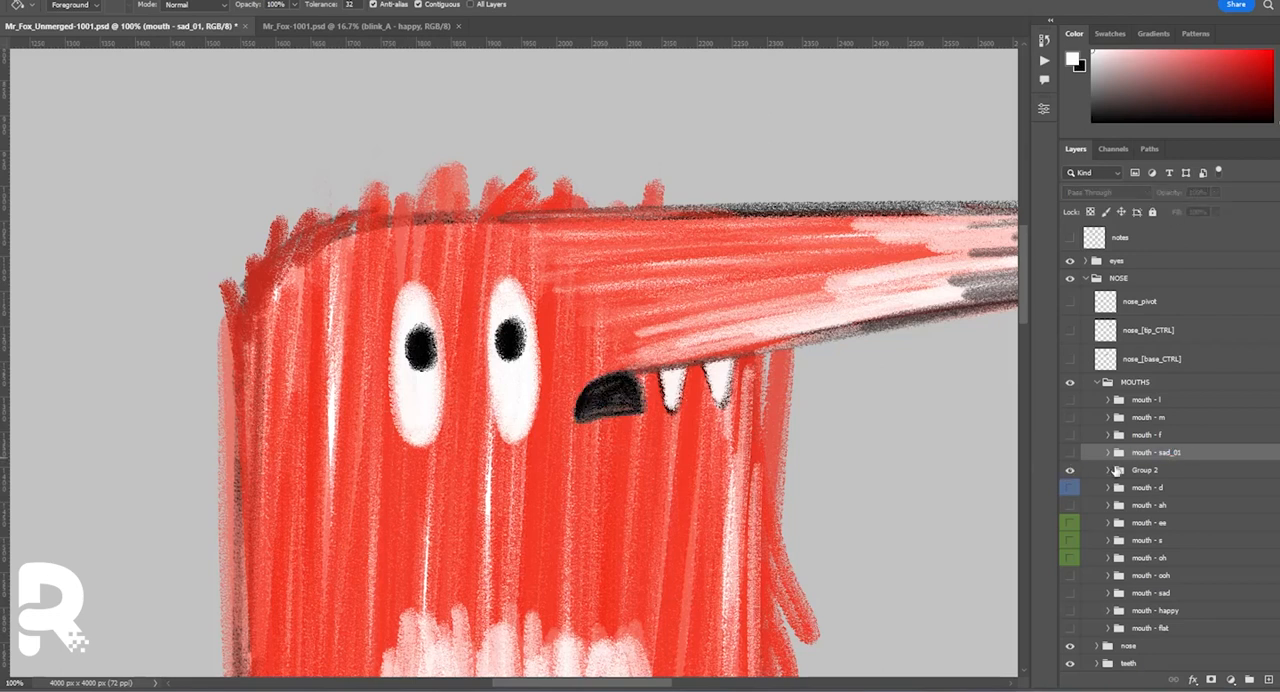
{"action": "double_click", "coordinate": [1156, 453]}
{"action": "key", "text": "ctrl+c"}
{"action": "double_click", "coordinate": [1147, 470]}
{"action": "key", "text": "ctrl+v"}
Label the mouth - sad_01 and mouth - sad_02 groups blue like mouth - d.
{"action": "left_click", "coordinate": [1156, 454]}
{"action": "left_click", "coordinate": [1159, 488], "text": "shift"}
{"action": "right_click", "coordinate": [1158, 490]}
{"action": "left_click", "coordinate": [1186, 660]}
Duplicate the blue and green mouth groups, nose and nose_greendot into Mr_Fox-1001.psd and move them above the EYES group.
{"action": "left_click", "coordinate": [1154, 555]}
{"action": "left_click", "coordinate": [1148, 646], "text": "ctrl"}
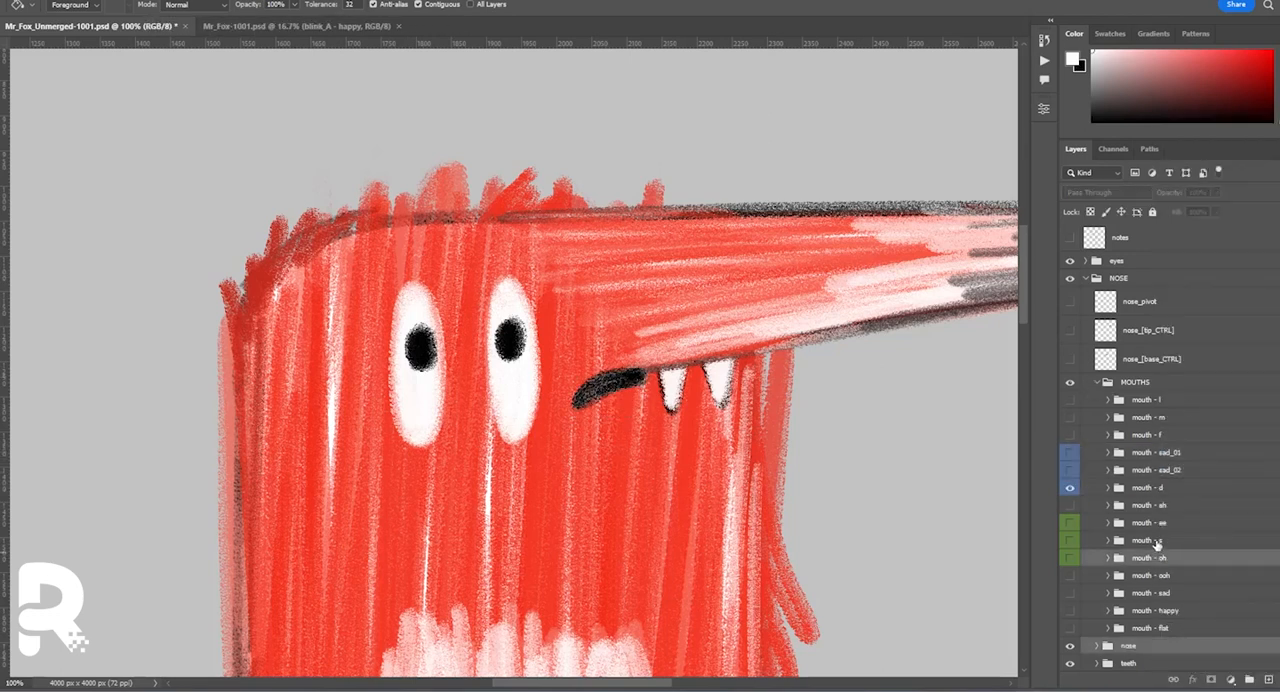
{"action": "scroll", "coordinate": [1158, 580], "scroll_direction": "down", "scroll_amount": 3}
{"action": "scroll", "coordinate": [1158, 454], "scroll_direction": "up", "scroll_amount": 2}
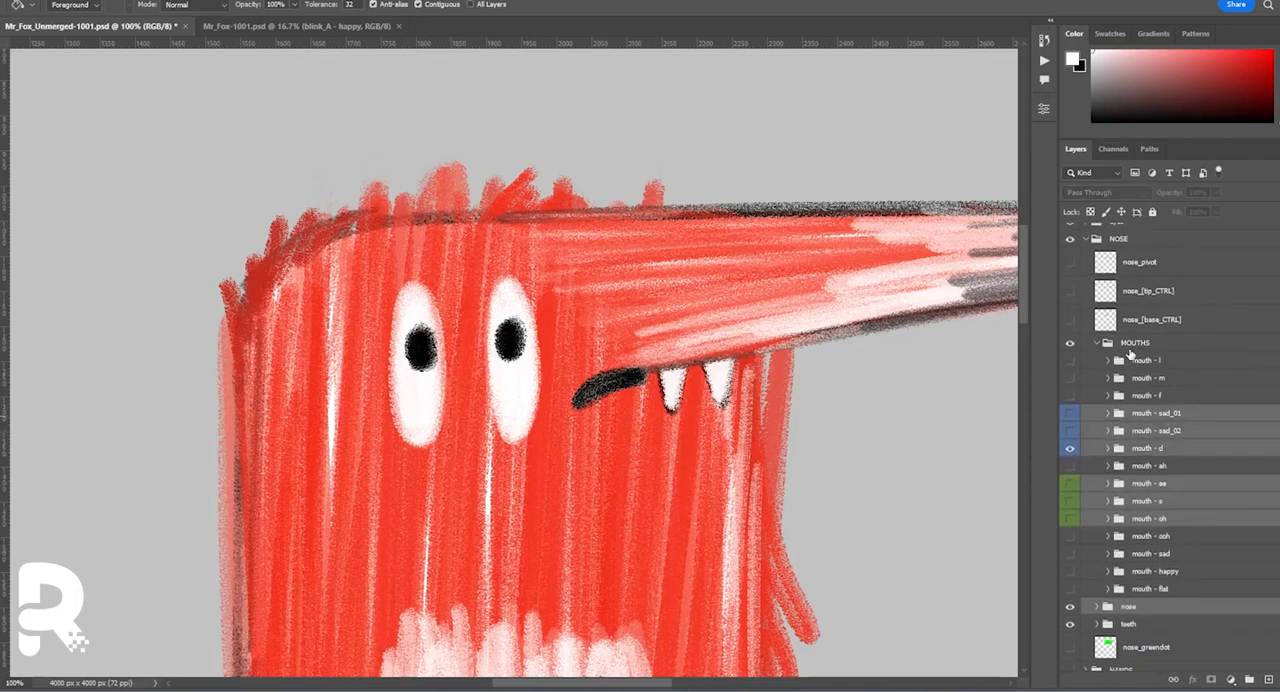
{"action": "left_click", "coordinate": [1166, 655], "text": "ctrl"}
{"action": "right_click", "coordinate": [1170, 652]}
{"action": "left_click", "coordinate": [1090, 190]}
{"action": "left_click", "coordinate": [630, 223]}
{"action": "left_click", "coordinate": [622, 250]}
{"action": "left_click", "coordinate": [755, 172]}
{"action": "left_click", "coordinate": [290, 27]}
{"action": "left_click_drag", "start_coordinate": [1148, 308], "coordinate": [1119, 225]}
Load the old nose layer in the NOSE group as a selection and lasso the nose out, keeping only the green dots selected.
{"action": "left_click", "coordinate": [1085, 384]}
{"action": "key", "text": "ctrl+plus"}
{"action": "key", "text": "ctrl+plus"}
{"action": "key", "text": "ctrl+plus"}
{"action": "key", "text": "ctrl+plus"}
{"action": "left_click_drag", "start_coordinate": [769, 216], "coordinate": [762, 477]}
{"action": "left_click", "coordinate": [1085, 402]}
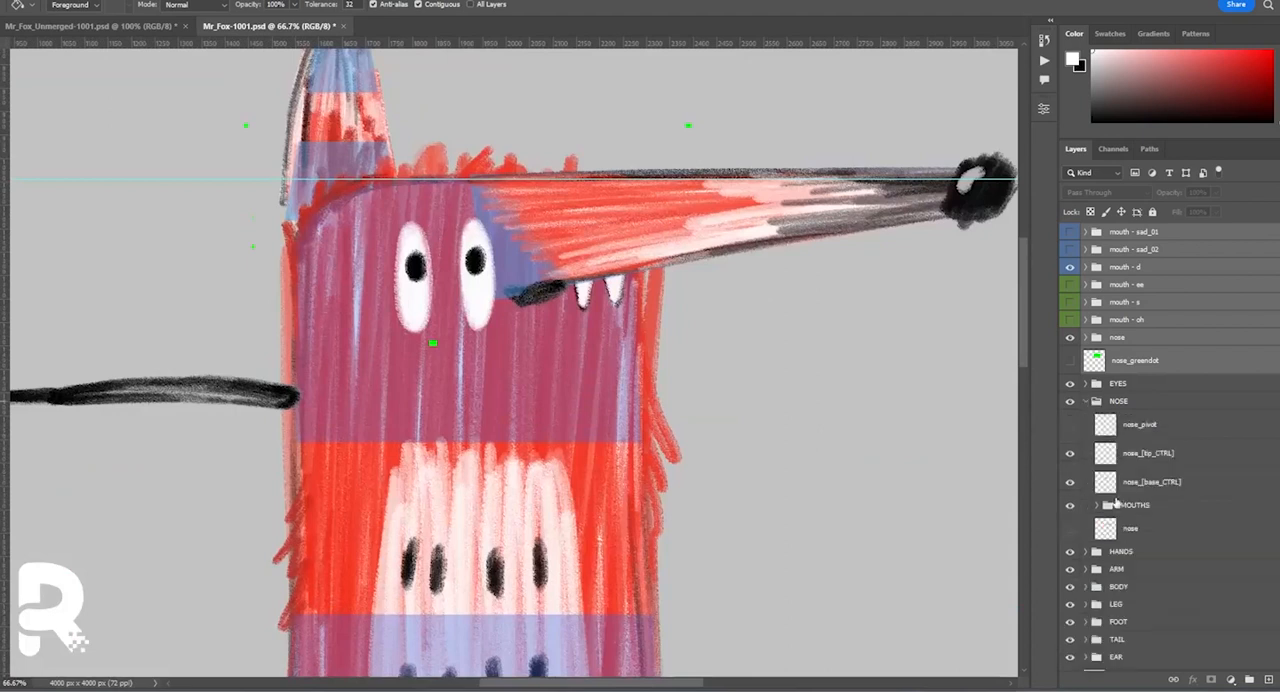
{"action": "left_click", "coordinate": [1105, 507], "text": "ctrl"}
{"action": "left_click", "coordinate": [1085, 401]}
{"action": "key", "text": "l"}
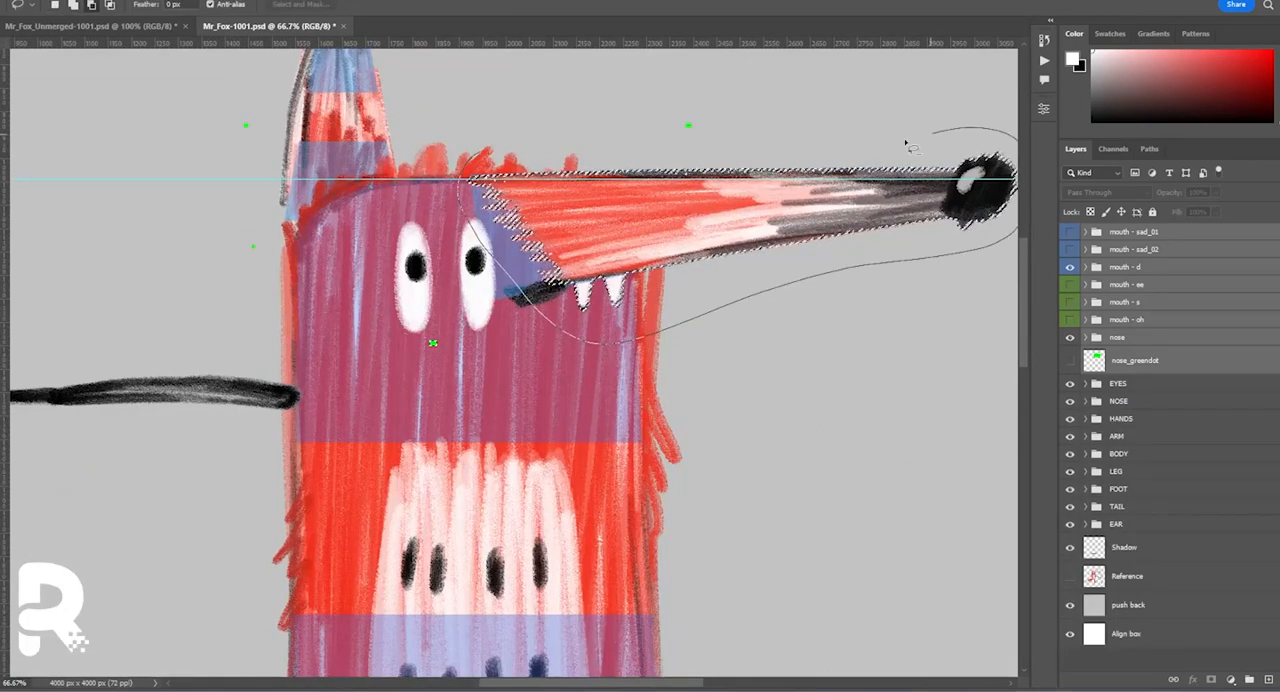
{"action": "left_click_drag", "start_coordinate": [912, 146], "coordinate": [490, 152]}
{"action": "left_click_drag", "start_coordinate": [1015, 225], "coordinate": [873, 266]}
Clear everything except the green dots from the nose_greendot layer and label the layer red.
{"action": "left_click", "coordinate": [1158, 362]}
{"action": "left_click", "coordinate": [1070, 361]}
{"action": "key", "text": "ctrl+shift+i"}
{"action": "key", "text": "Delete"}
{"action": "key", "text": "ctrl+d"}
{"action": "left_click_drag", "start_coordinate": [1002, 340], "coordinate": [1002, 417]}
{"action": "right_click", "coordinate": [1180, 362]}
{"action": "left_click", "coordinate": [1203, 612]}
Duplicate the teeth group from Mr_Fox_Unmerged-1001.psd into Mr_Fox-1001.psd and merge it with the nose group into one nose layer.
{"action": "left_click", "coordinate": [1070, 338]}
{"action": "left_click", "coordinate": [1070, 338]}
{"action": "left_click", "coordinate": [92, 26]}
{"action": "right_click", "coordinate": [1137, 661]}
{"action": "left_click", "coordinate": [1187, 139]}
{"action": "left_click", "coordinate": [600, 234]}
{"action": "left_click", "coordinate": [600, 256]}
{"action": "left_click", "coordinate": [757, 163]}
{"action": "left_click", "coordinate": [318, 26]}
{"action": "left_click", "coordinate": [1071, 356]}
{"action": "key", "text": "ctrl+e"}
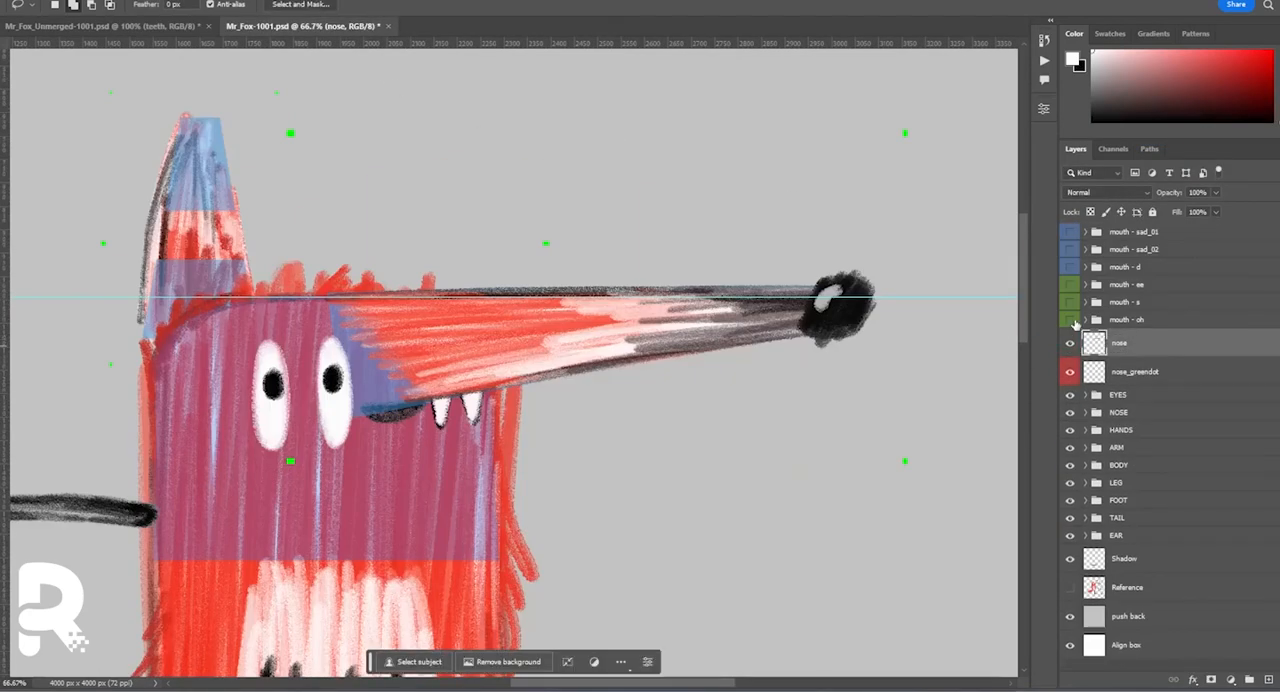
Merge each of the six blue and green mouth groups into its own single layer.
{"action": "left_click", "coordinate": [1121, 319]}
{"action": "key", "text": "ctrl+e"}
{"action": "left_click", "coordinate": [1125, 303]}
{"action": "key", "text": "ctrl+e"}
{"action": "left_click", "coordinate": [1133, 286]}
Merge each of the six mouth layers with one nose copy and one nose_greendot copy.
{"action": "key", "text": "ctrl+e"}
{"action": "left_click", "coordinate": [1134, 267]}
{"action": "key", "text": "ctrl+e"}
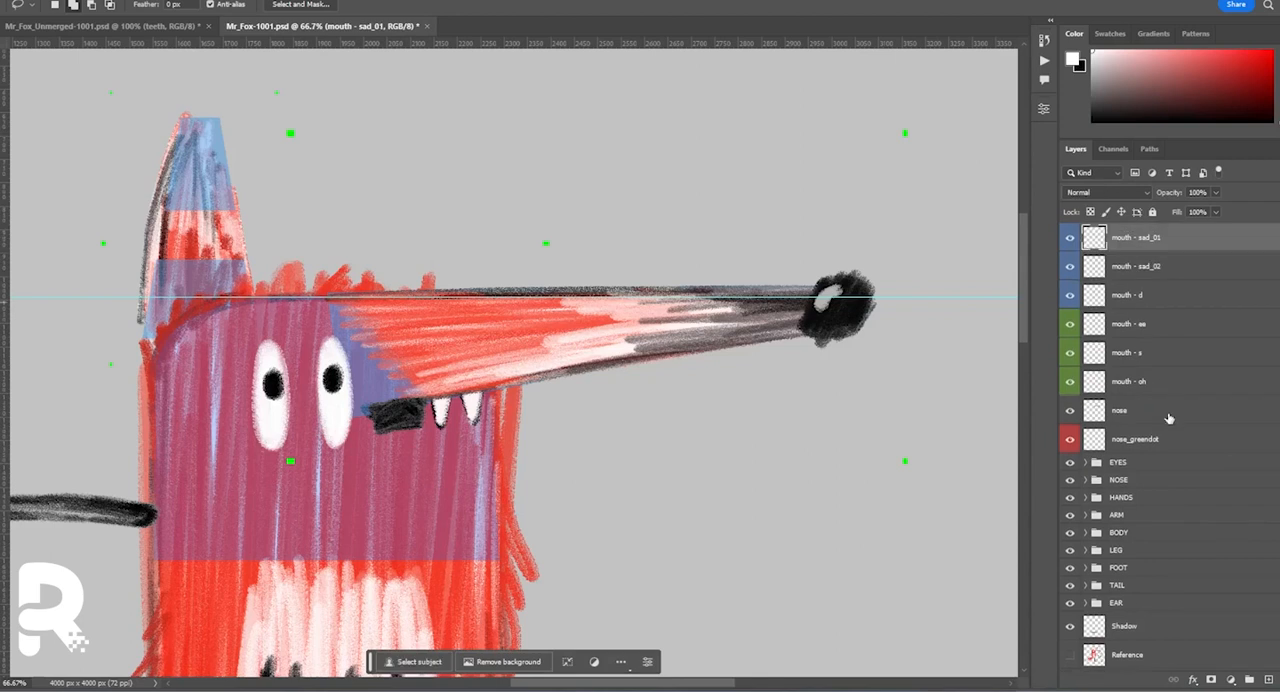
Duplicate the nose and nose_greendot layers so that each of the six mouths has its own pair.
{"action": "left_click", "coordinate": [1174, 414], "text": "shift"}
{"action": "left_click_drag", "start_coordinate": [1176, 430], "coordinate": [1269, 679]}
{"action": "left_click_drag", "start_coordinate": [1195, 452], "coordinate": [1269, 679]}
{"action": "left_click", "coordinate": [1170, 239]}
{"action": "left_click", "coordinate": [1160, 411], "text": "ctrl"}
{"action": "left_click", "coordinate": [1158, 439], "text": "ctrl"}
{"action": "key", "text": "ctrl+e"}
{"action": "left_click", "coordinate": [1152, 268]}
{"action": "key", "text": "ctrl+e"}
{"action": "left_click", "coordinate": [1145, 324]}
{"action": "left_click", "coordinate": [1145, 410], "text": "ctrl"}
{"action": "left_click", "coordinate": [1145, 438], "text": "ctrl"}
{"action": "key", "text": "ctrl+e"}
{"action": "left_click", "coordinate": [1140, 353]}
{"action": "left_click", "coordinate": [1138, 410], "text": "ctrl"}
{"action": "left_click", "coordinate": [1138, 438], "text": "ctrl"}
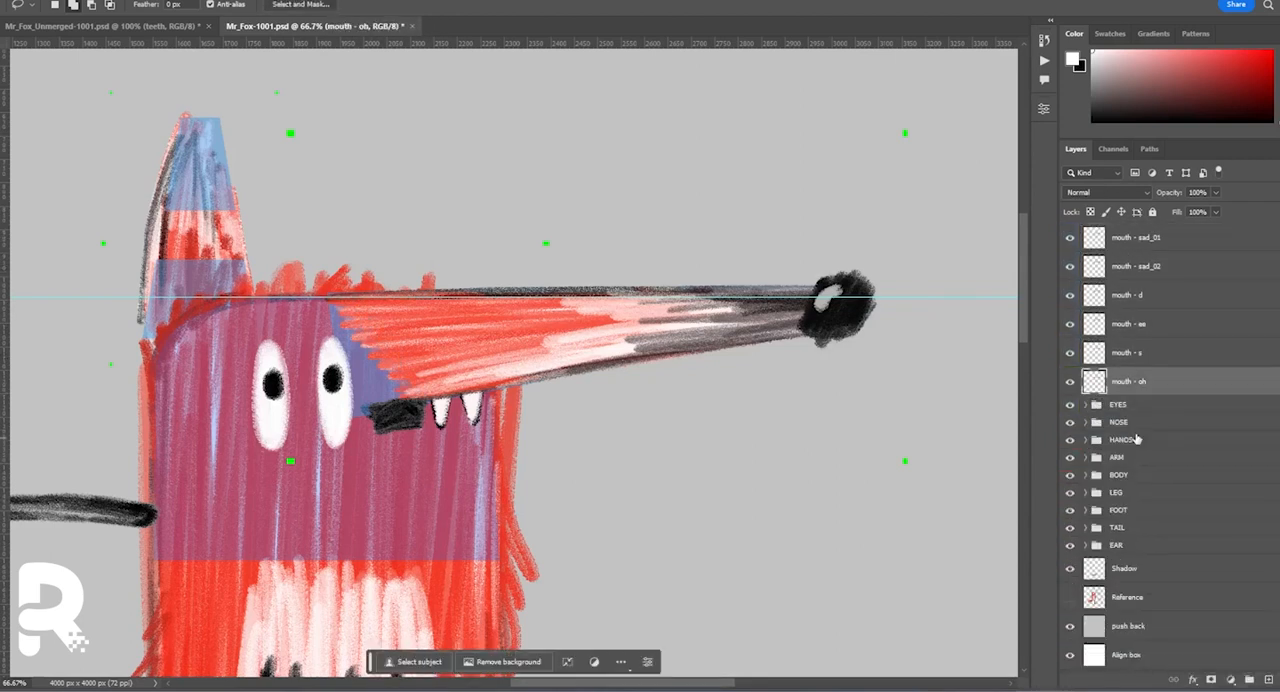
Label the six merged mouth layers green and move them into the MOUTHS group inside NOSE.
{"action": "left_click", "coordinate": [1150, 238], "text": "shift"}
{"action": "right_click", "coordinate": [1206, 350]}
{"action": "left_click", "coordinate": [1101, 654]}
{"action": "left_click_drag", "start_coordinate": [1112, 382], "coordinate": [1133, 583]}
Delete the old versions of the replaced mouth layers from the MOUTHS group.
{"action": "left_click", "coordinate": [1152, 599]}
{"action": "left_click", "coordinate": [1179, 403]}
{"action": "left_click", "coordinate": [1180, 372], "text": "shift"}
{"action": "key", "text": "Delete"}
{"action": "scroll", "coordinate": [1237, 420], "scroll_direction": "up", "scroll_amount": 2}
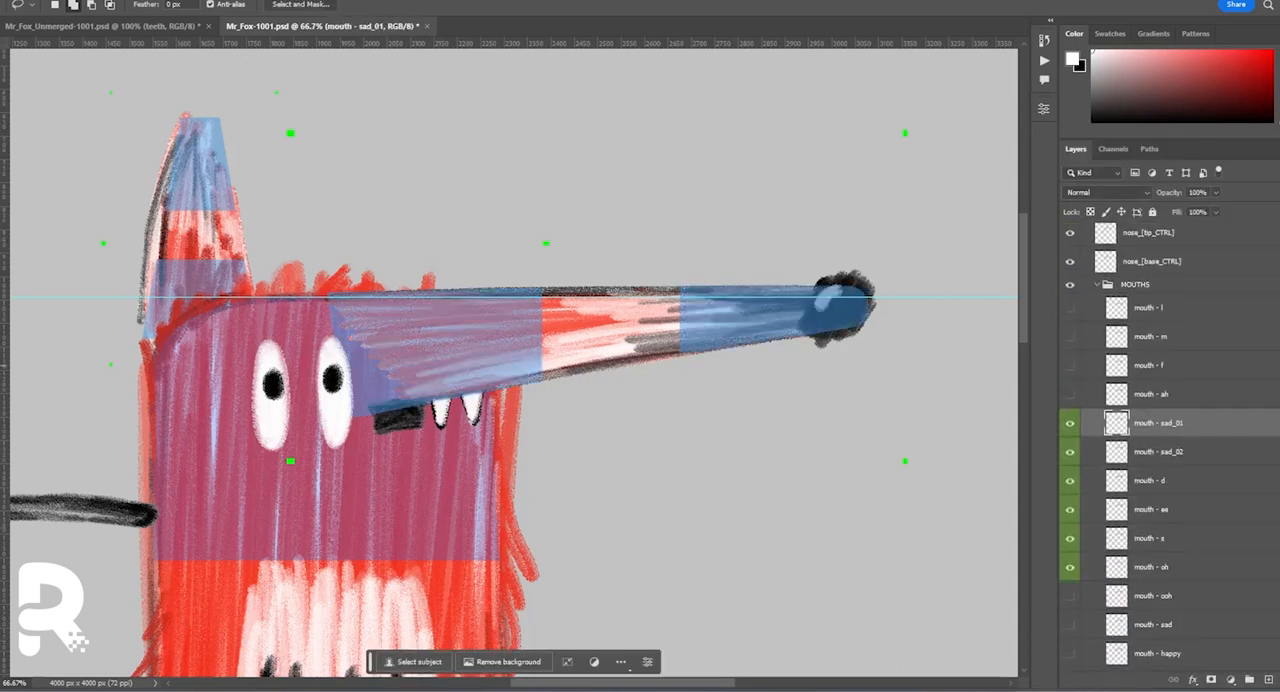
Move mouth - sad_01, sad_02 and d above mouth - ah, clear the green labels from the six mouths and collapse the NOSE group.
{"action": "left_click", "coordinate": [1155, 478], "text": "shift"}
{"action": "left_click_drag", "start_coordinate": [1155, 478], "coordinate": [1152, 380]}
{"action": "left_click", "coordinate": [1149, 567], "text": "shift"}
{"action": "right_click", "coordinate": [1180, 550]}
{"action": "left_click", "coordinate": [1103, 602]}
{"action": "left_click", "coordinate": [1086, 249]}
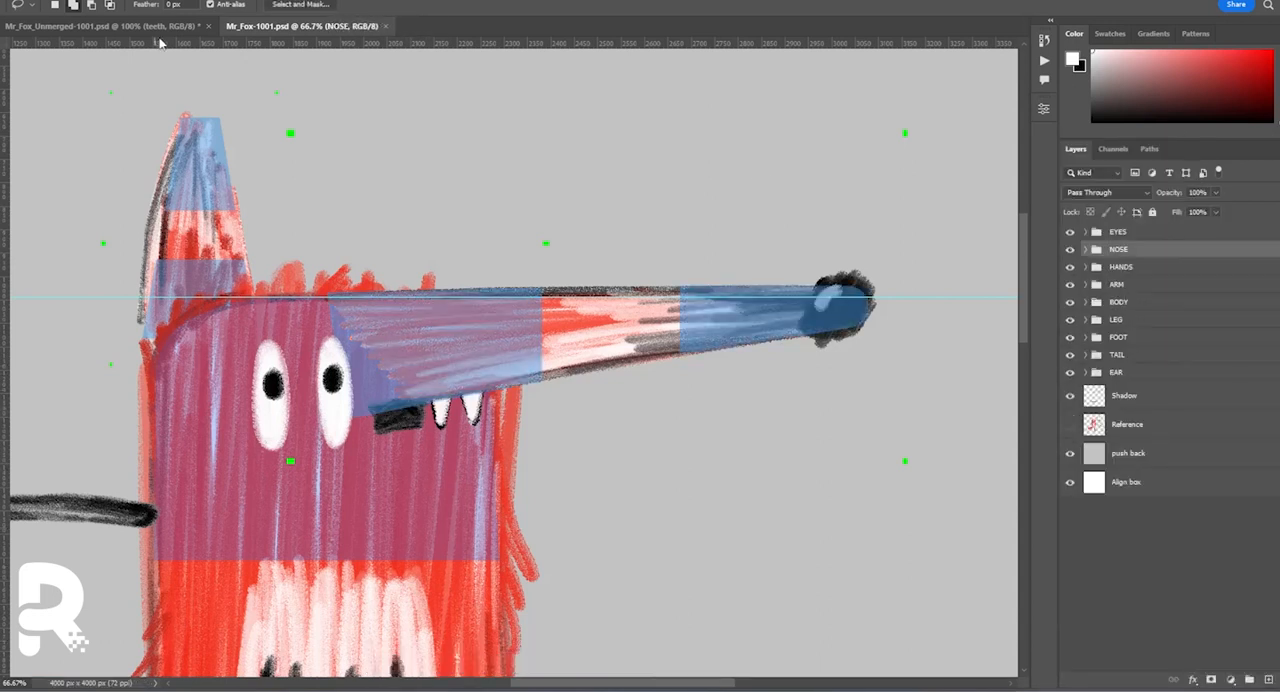
In Mr_Fox_Unmerged-1001.psd, clear the mouth groups' colour labels and show mouth - happy instead of mouth - d.
{"action": "left_click", "coordinate": [150, 28]}
{"action": "left_click", "coordinate": [1152, 556]}
{"action": "left_click", "coordinate": [1152, 450], "text": "shift"}
{"action": "right_click", "coordinate": [1152, 464]}
{"action": "left_click", "coordinate": [1172, 601]}
{"action": "left_click", "coordinate": [1070, 609]}
{"action": "left_click", "coordinate": [1071, 488]}
{"action": "left_click", "coordinate": [1096, 381]}
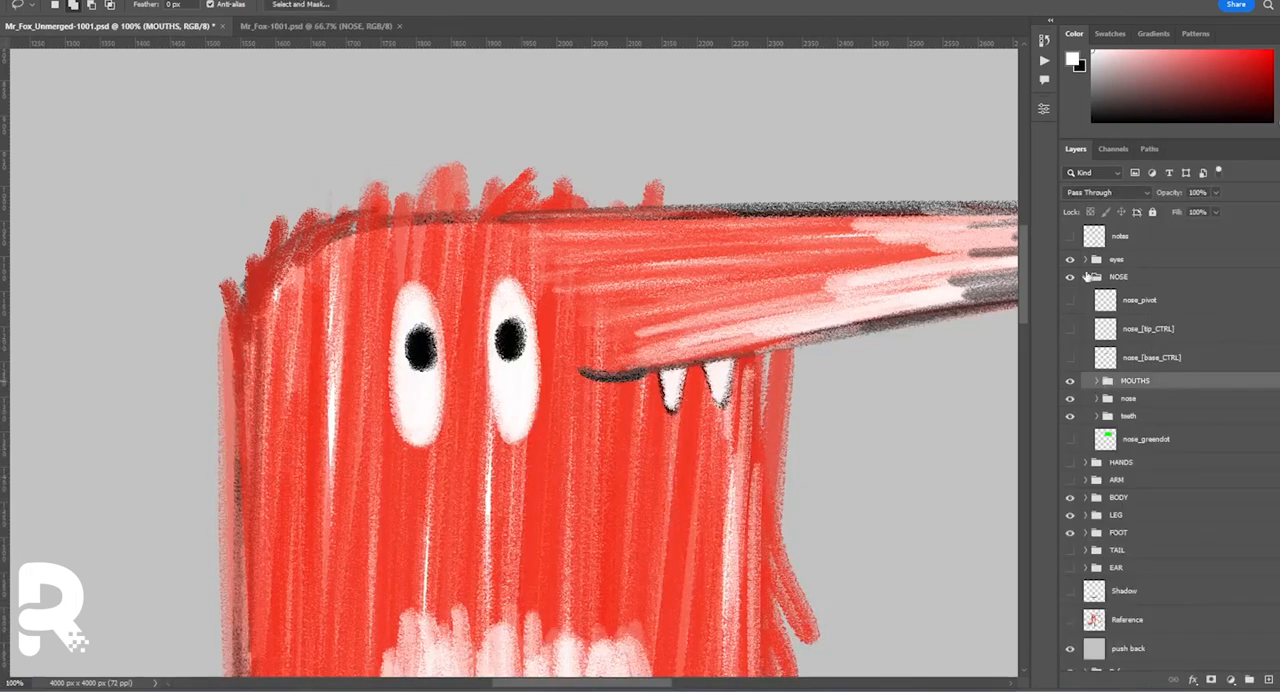
Collapse the NOSE group and check the Fox Notes for remaining revisions.
{"action": "left_click", "coordinate": [1086, 277]}
{"action": "key", "text": "alt+Tab"}
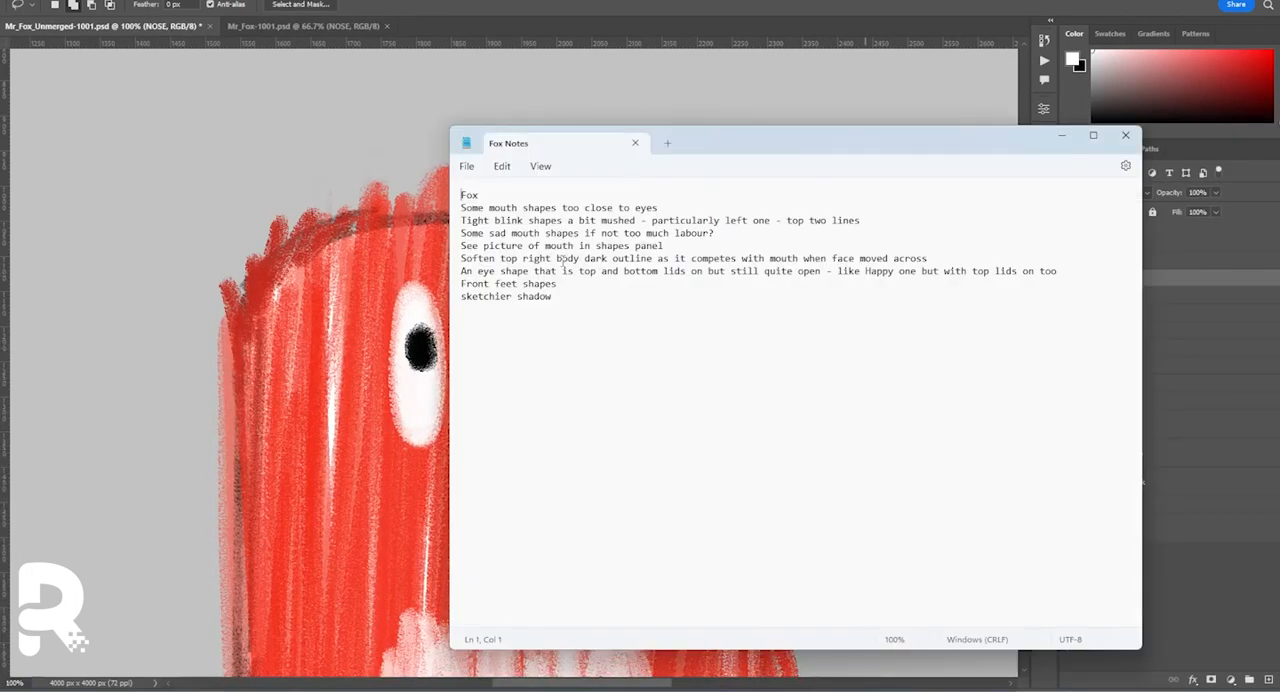
{"action": "key", "text": "alt+Tab"}
Show nose_[base_CTRL] and put the nose_[tip_CTRL] and nose_[base_CTRL] layers in a group named CTRLS.
{"action": "left_click", "coordinate": [1086, 278]}
{"action": "left_click", "coordinate": [1070, 359]}
{"action": "key", "text": "ctrl+minus"}
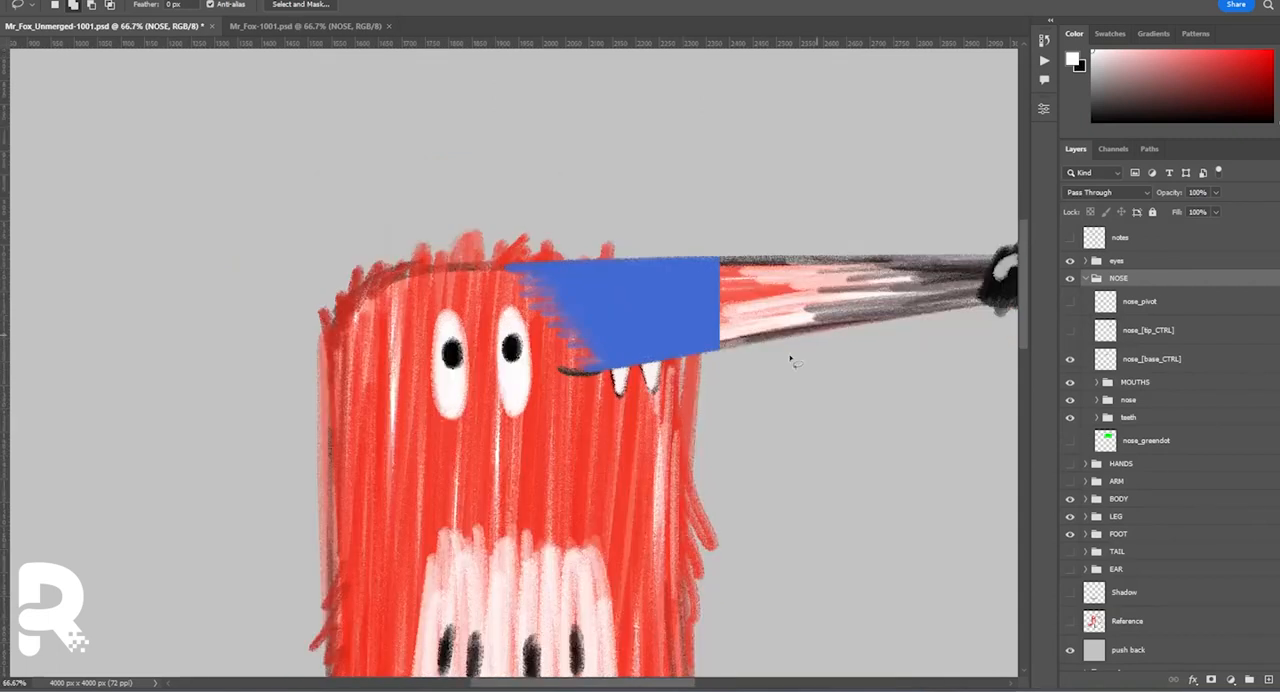
{"action": "left_click_drag", "start_coordinate": [791, 357], "coordinate": [770, 326]}
{"action": "left_click", "coordinate": [1165, 358]}
{"action": "left_click", "coordinate": [1189, 342], "text": "shift"}
{"action": "key", "text": "ctrl+g"}
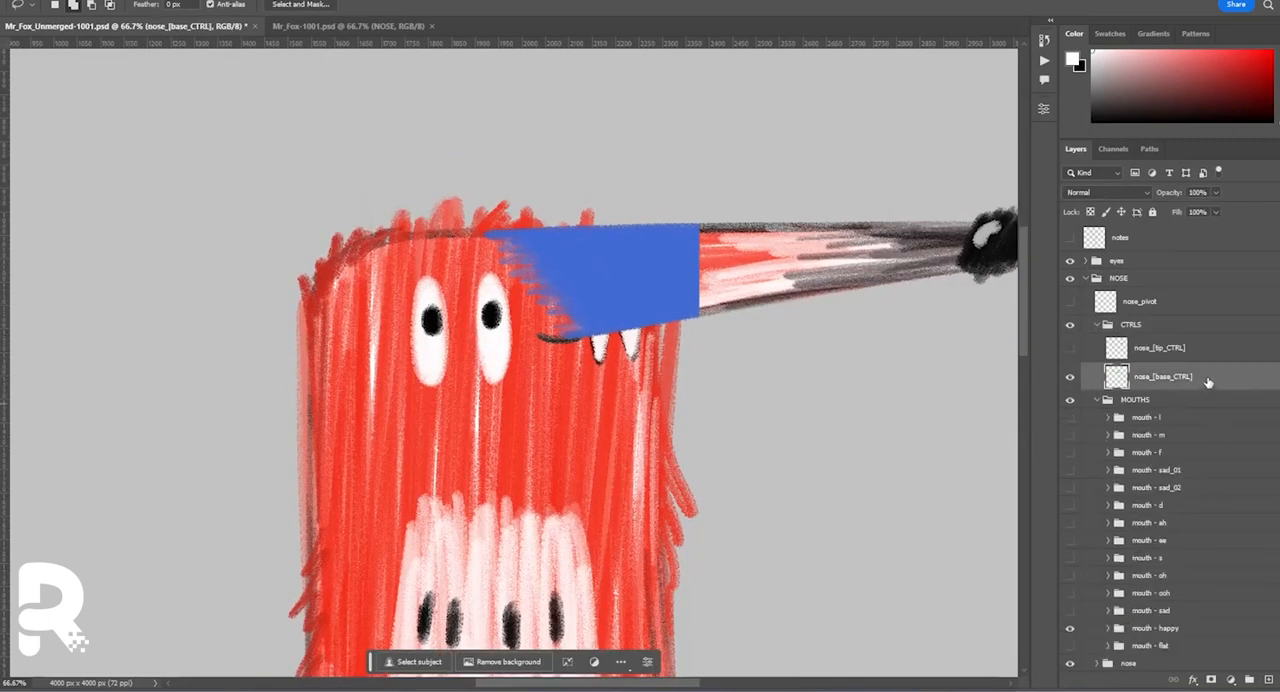
Duplicate the MOUTHS group into the CTRLS group, above nose_[base_CTRL].
{"action": "left_click", "coordinate": [1098, 400]}
{"action": "left_click_drag", "start_coordinate": [1135, 400], "coordinate": [1135, 364]}
{"action": "left_click", "coordinate": [1108, 371]}
{"action": "left_click_drag", "start_coordinate": [1070, 389], "coordinate": [1070, 617]}
{"action": "left_click", "coordinate": [1130, 618]}
{"action": "key", "text": "ctrl+e"}
{"action": "left_click", "coordinate": [1135, 600]}
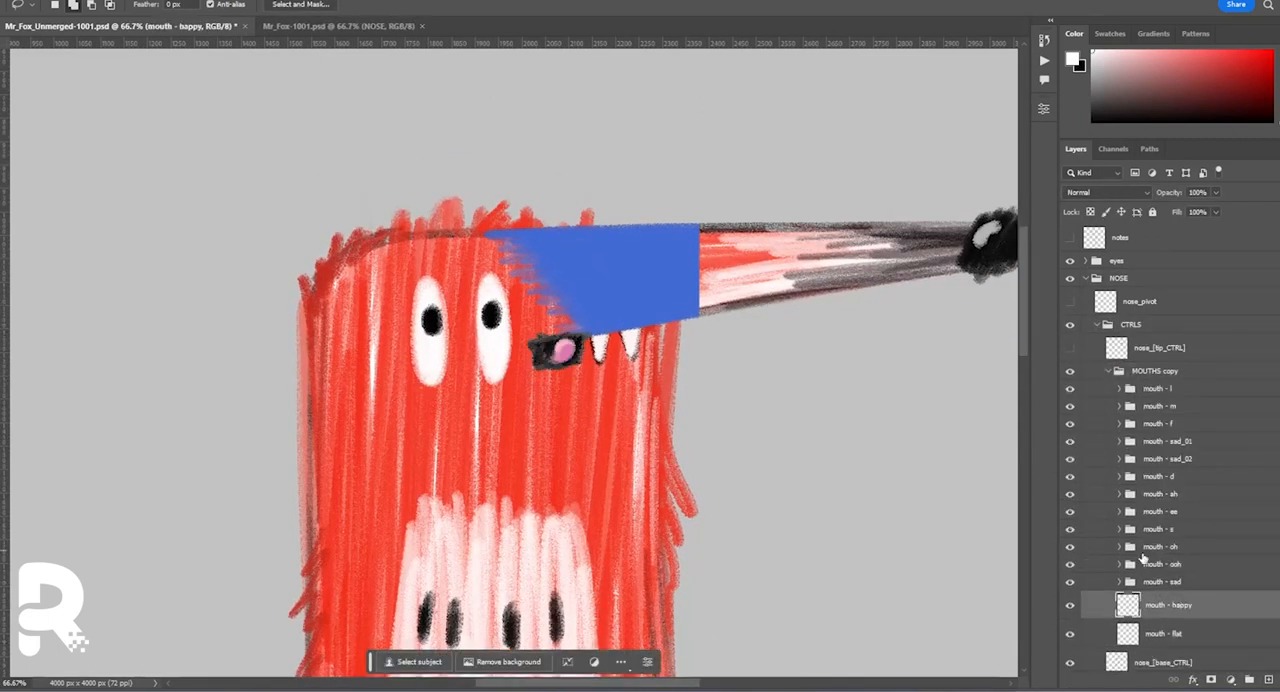
{"action": "key", "text": "ctrl+z"}
{"action": "key", "text": "ctrl+z"}
{"action": "key", "text": "ctrl+z"}
{"action": "key", "text": "ctrl+z"}
Show all mouth groups in MOUTHS copy and merge each of them into a single layer.
{"action": "left_click", "coordinate": [1119, 389]}
{"action": "left_click", "coordinate": [1160, 440]}
{"action": "left_click", "coordinate": [1119, 389]}
{"action": "left_click_drag", "start_coordinate": [1070, 406], "coordinate": [1070, 617]}
{"action": "left_click", "coordinate": [1132, 617]}
{"action": "key", "text": "ctrl+e"}
{"action": "left_click", "coordinate": [1136, 440]}
{"action": "key", "text": "ctrl+e"}
Move the MOUTHS copy group onto the blue nose base and enlarge the mouths slightly.
{"action": "left_click", "coordinate": [1155, 371]}
{"action": "left_click_drag", "start_coordinate": [605, 460], "coordinate": [677, 387]}
{"action": "key", "text": "ctrl+t"}
{"action": "key", "text": "Return"}
{"action": "left_click", "coordinate": [1108, 371]}
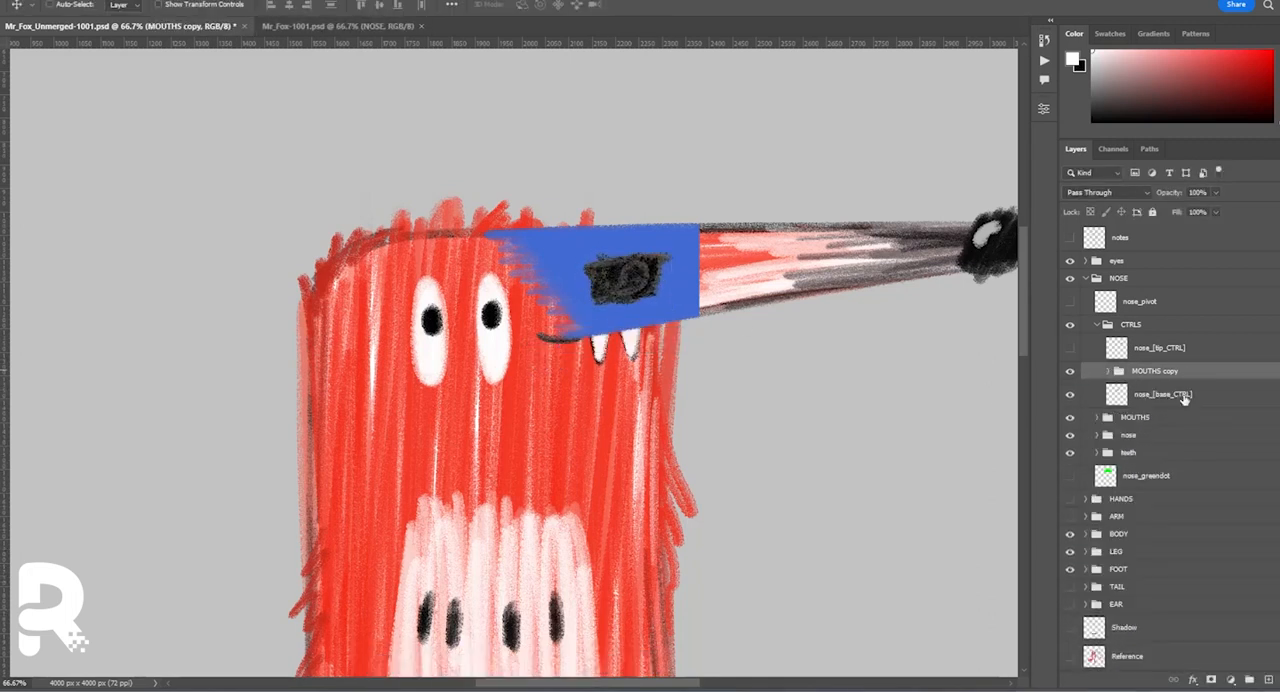
Duplicate the nose_[base_CTRL] layer repeatedly to provide a copy for each mouth in MOUTHS copy.
{"action": "left_click", "coordinate": [1183, 396]}
{"action": "left_click", "coordinate": [1108, 295]}
{"action": "left_click_drag", "start_coordinate": [1180, 319], "coordinate": [1268, 679]}
{"action": "left_click", "coordinate": [1206, 405]}
{"action": "left_click", "coordinate": [1206, 319], "text": "shift"}
{"action": "left_click", "coordinate": [1195, 348], "text": "shift"}
{"action": "left_click_drag", "start_coordinate": [1195, 345], "coordinate": [1268, 679]}
Expand the MOUTHS copy group and label all the nose_[base_CTRL] copies green.
{"action": "left_click", "coordinate": [1108, 296]}
{"action": "left_click_drag", "start_coordinate": [1277, 390], "coordinate": [1277, 445]}
{"action": "left_click", "coordinate": [1180, 518]}
{"action": "left_click", "coordinate": [1171, 434], "text": "shift"}
{"action": "right_click", "coordinate": [1171, 434]}
{"action": "left_click", "coordinate": [1215, 630]}
{"action": "left_click", "coordinate": [377, 50]}
Reorder the nose_[base_CTRL] copies in MOUTHS copy so that one sits directly below each mouth layer.
{"action": "left_click_drag", "start_coordinate": [1180, 556], "coordinate": [1180, 254]}
{"action": "left_click", "coordinate": [1175, 563]}
{"action": "left_click", "coordinate": [1175, 649], "text": "shift"}
{"action": "left_click_drag", "start_coordinate": [1170, 565], "coordinate": [1165, 375]}
{"action": "left_click", "coordinate": [1170, 577], "text": "shift"}
{"action": "left_click_drag", "start_coordinate": [1165, 522], "coordinate": [1160, 419]}
{"action": "left_click_drag", "start_coordinate": [1172, 588], "coordinate": [1170, 535]}
{"action": "left_click_drag", "start_coordinate": [1170, 635], "coordinate": [1168, 592]}
{"action": "left_click_drag", "start_coordinate": [1165, 433], "coordinate": [1160, 295]}
{"action": "scroll", "coordinate": [1158, 425], "scroll_direction": "up", "scroll_amount": 3}
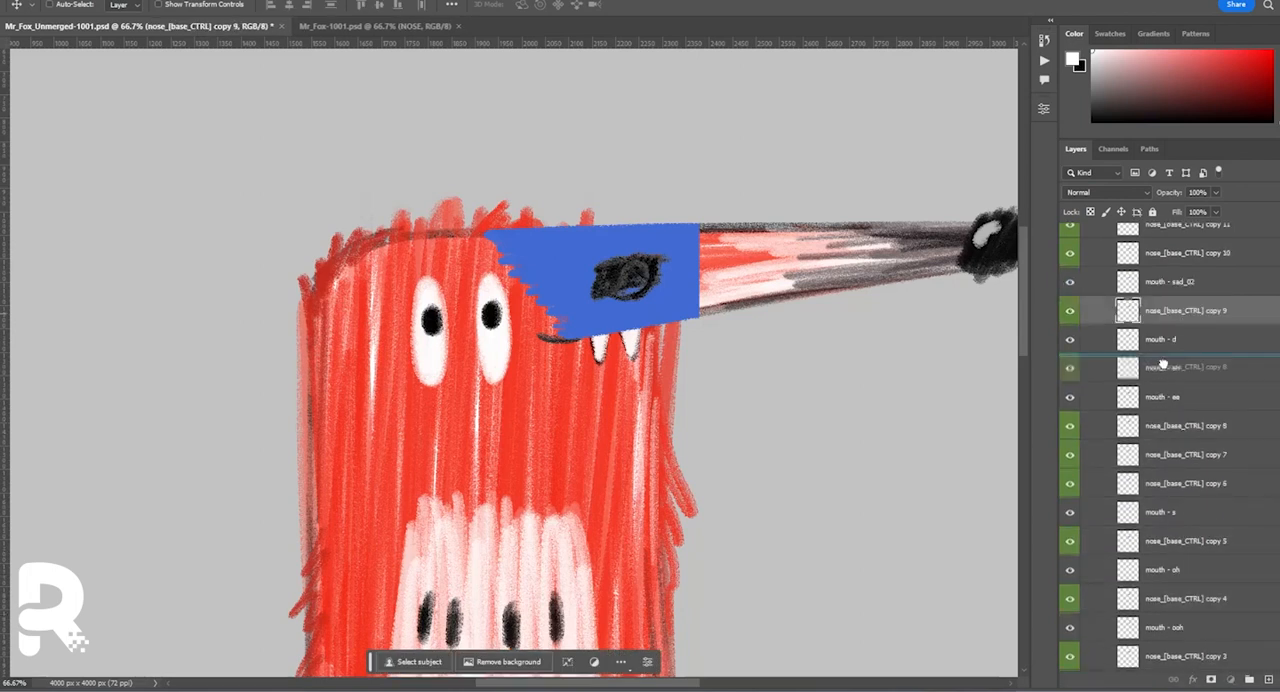
{"action": "left_click_drag", "start_coordinate": [1160, 405], "coordinate": [1157, 305]}
{"action": "left_click_drag", "start_coordinate": [1157, 434], "coordinate": [1157, 362]}
{"action": "left_click_drag", "start_coordinate": [1157, 462], "coordinate": [1157, 420]}
Cut the l and m mouth shapes out of their nose_[base_CTRL] copies and delete both mouth layers.
{"action": "left_click", "coordinate": [1148, 318]}
{"action": "key", "text": "ctrl+d"}
{"action": "left_click", "coordinate": [1150, 298]}
{"action": "key", "text": "Delete"}
{"action": "left_click", "coordinate": [1131, 322], "text": "ctrl"}
{"action": "left_click", "coordinate": [1150, 345]}
{"action": "left_click", "coordinate": [1145, 322]}
{"action": "key", "text": "Delete"}
Cut the next mouth shapes out of their matching nose_[base_CTRL] copies and clear the selection.
{"action": "left_click", "coordinate": [1129, 463], "text": "ctrl"}
{"action": "left_click", "coordinate": [1131, 438]}
{"action": "left_click", "coordinate": [1129, 578], "text": "ctrl"}
{"action": "left_click", "coordinate": [1131, 551]}
{"action": "left_click", "coordinate": [1129, 636], "text": "ctrl"}
{"action": "left_click", "coordinate": [1131, 608]}
{"action": "key", "text": "ctrl+d"}
Rename the two uppermost nose copies as nose_[base_CTRL] - l and nose_[base_CTRL] - m.
{"action": "double_click", "coordinate": [1209, 290]}
{"action": "left_click_drag", "start_coordinate": [1209, 290], "coordinate": [1236, 290]}
{"action": "type", "text": "- l"}
{"action": "double_click", "coordinate": [1209, 319]}
{"action": "left_click_drag", "start_coordinate": [1209, 319], "coordinate": [1236, 319]}
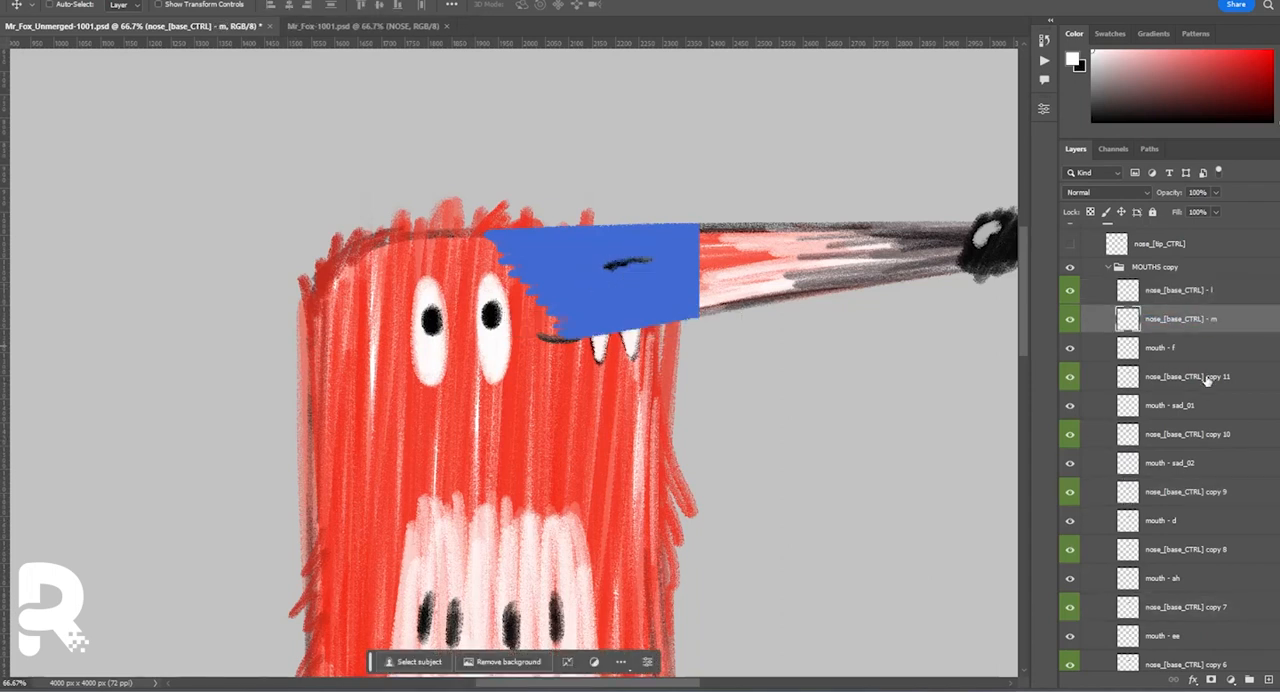
Rename the nose copies below mouth - f, mouth - sad_01 and mouth - sad_02 with the suffixes - f, - sad_01 and - sad_02.
{"action": "double_click", "coordinate": [1207, 378]}
{"action": "type", "text": "- f"}
{"action": "double_click", "coordinate": [1207, 434]}
{"action": "double_click", "coordinate": [1180, 406]}
{"action": "key", "text": "ctrl+c"}
{"action": "double_click", "coordinate": [1209, 434]}
{"action": "key", "text": "ctrl+v"}
{"action": "double_click", "coordinate": [1209, 492]}
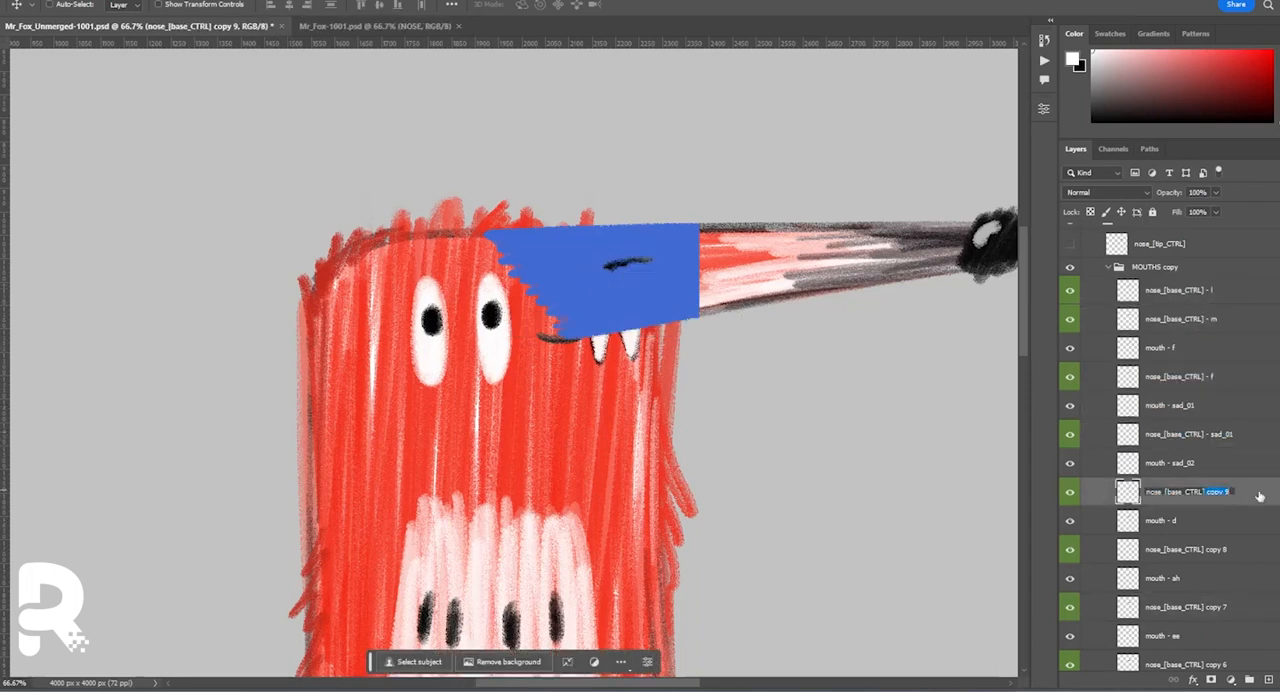
Hide every layer in MOUTHS copy except nose_[base_CTRL] - l and select that layer.
{"action": "left_click_drag", "start_coordinate": [1070, 321], "coordinate": [1067, 651]}
{"action": "scroll", "coordinate": [1070, 560], "scroll_direction": "down", "scroll_amount": 4}
{"action": "left_click", "coordinate": [1070, 475]}
{"action": "scroll", "coordinate": [1100, 480], "scroll_direction": "up", "scroll_amount": 10}
{"action": "left_click", "coordinate": [1178, 313]}
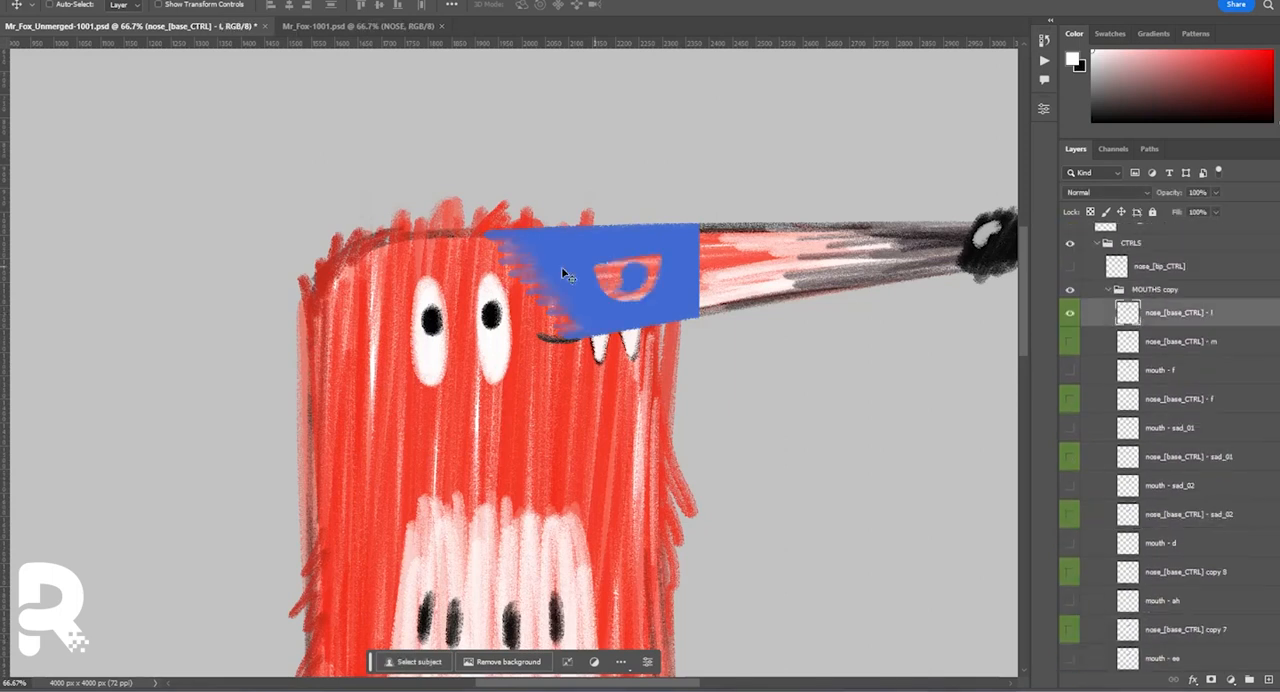
Choose a brush, sample the nose's blue and touch up the mouth cutout on nose_[base_CTRL] - l.
{"action": "left_click", "coordinate": [1211, 680]}
{"action": "key", "text": "b"}
{"action": "left_click", "coordinate": [32, 5]}
{"action": "left_click", "coordinate": [90, 128]}
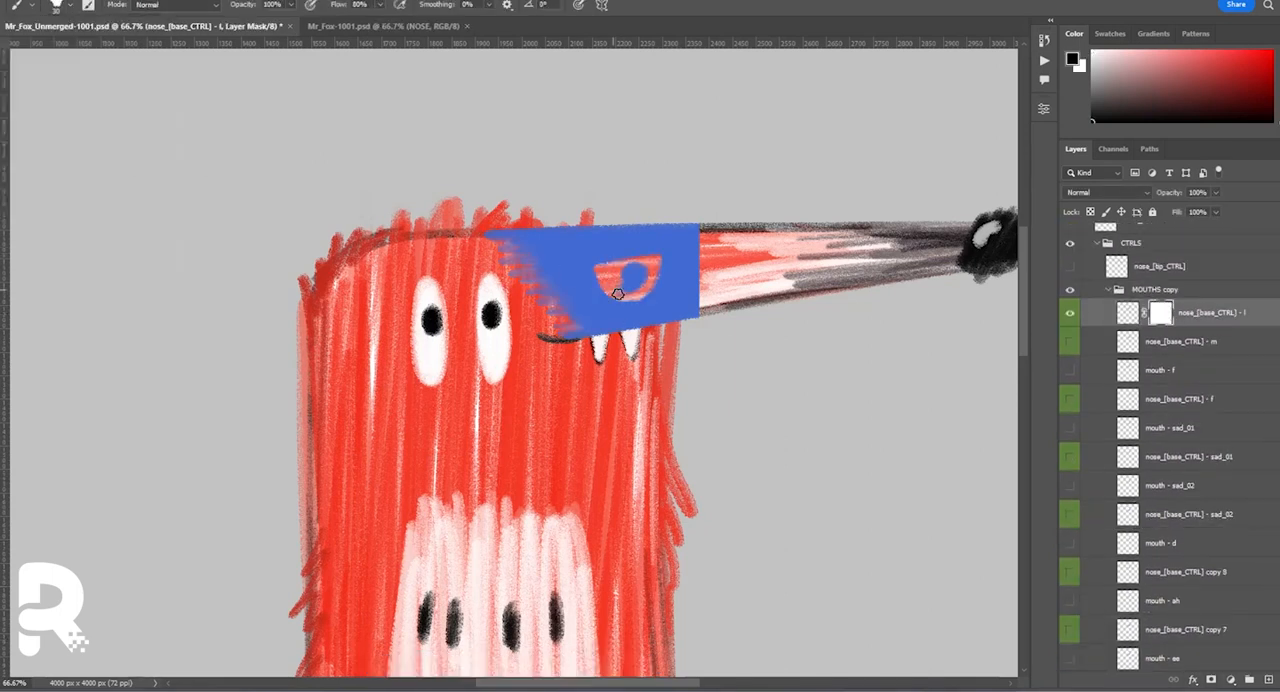
{"action": "key", "text": "ctrl+z"}
{"action": "key", "text": "i"}
{"action": "left_click", "coordinate": [667, 304]}
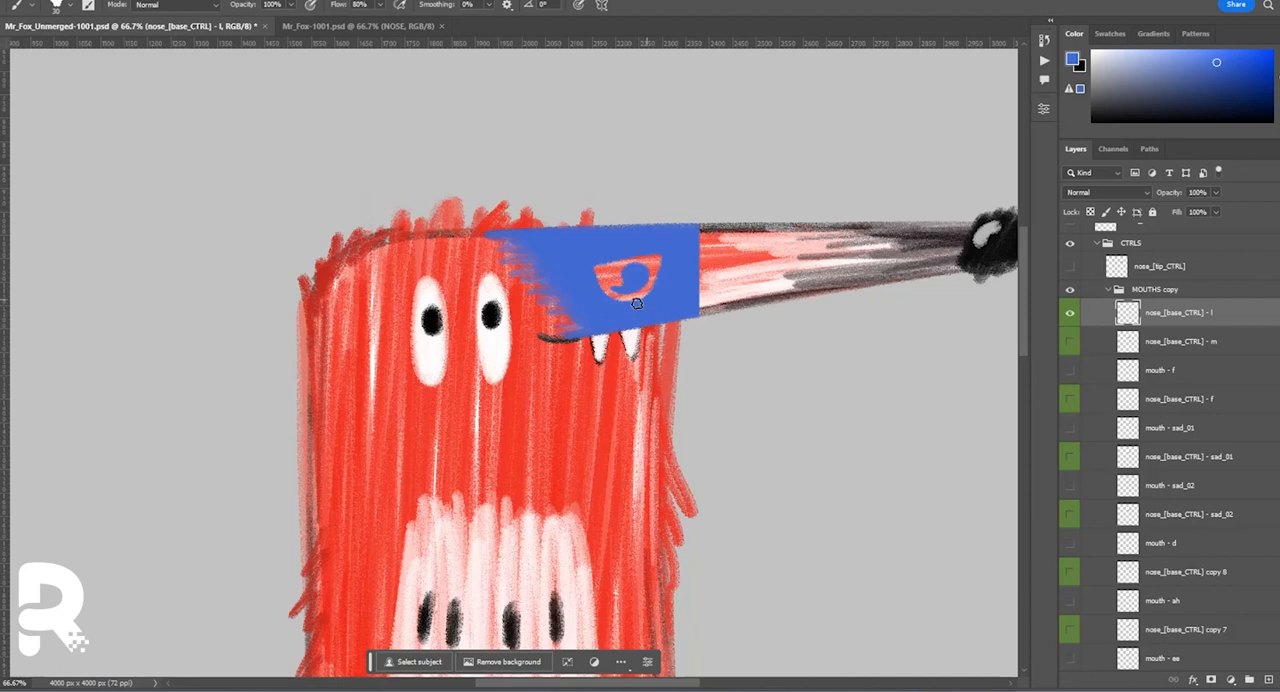
Touch up the cutout on nose_[base_CTRL] - m with a layer mask, apply the mask and hide the layer.
{"action": "left_click", "coordinate": [1131, 352]}
{"action": "left_click", "coordinate": [1211, 680]}
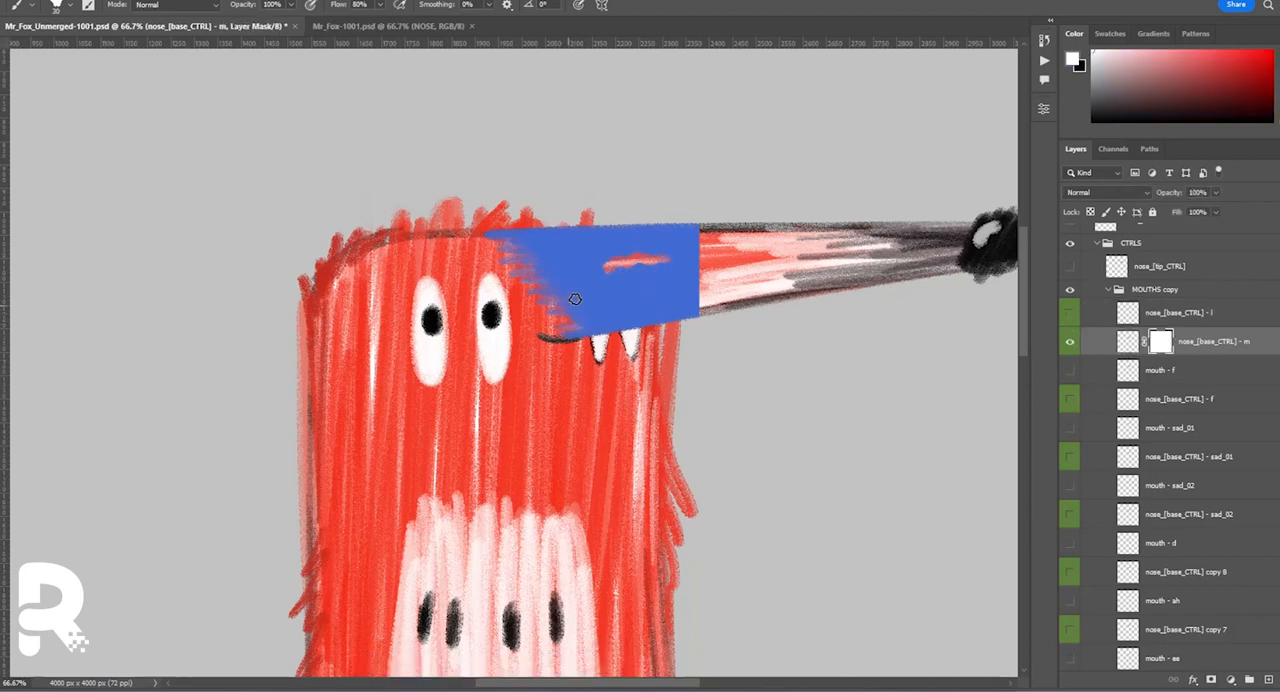
{"action": "right_click", "coordinate": [1160, 342]}
{"action": "left_click", "coordinate": [1204, 380]}
{"action": "left_click", "coordinate": [1070, 342]}
Touch up the cutout on nose_[base_CTRL] - f with a layer mask and remove the mouth - f layer.
{"action": "left_click", "coordinate": [1070, 400]}
{"action": "left_click", "coordinate": [1130, 400]}
{"action": "left_click", "coordinate": [1211, 680]}
{"action": "mouse_move", "coordinate": [622, 280]}
{"action": "left_mouse_down"}
{"action": "mouse_move", "coordinate": [607, 263]}
{"action": "mouse_move", "coordinate": [656, 278]}
{"action": "left_mouse_up"}
{"action": "left_click", "coordinate": [1070, 371]}
{"action": "left_click", "coordinate": [1160, 371]}
{"action": "key", "text": "ctrl+e"}
{"action": "left_click", "coordinate": [1070, 371]}
Apply a layer mask to clean the cutout on nose_[base_CTRL] - sad_01 and delete the mouth - sad_01 layer.
{"action": "left_click", "coordinate": [1070, 428]}
{"action": "left_click", "coordinate": [1130, 428]}
{"action": "left_click", "coordinate": [1211, 680]}
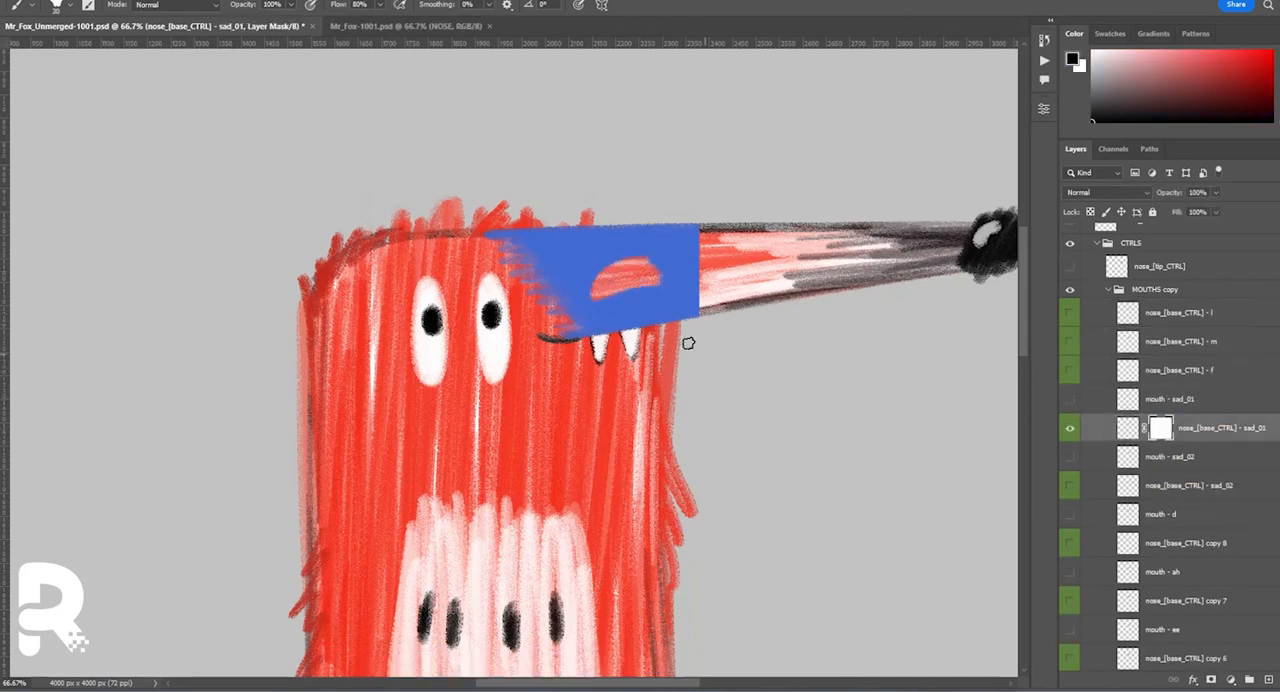
{"action": "right_click", "coordinate": [1163, 429]}
{"action": "left_click", "coordinate": [1206, 467]}
{"action": "left_click", "coordinate": [1168, 399]}
{"action": "key", "text": "Delete"}
{"action": "left_click", "coordinate": [1070, 399]}
Apply a layer mask to clean the cutout on nose_[base_CTRL] - sad_02 and delete the mouth - sad_02 layer.
{"action": "left_click", "coordinate": [1070, 457]}
{"action": "left_click", "coordinate": [1180, 457]}
{"action": "left_click", "coordinate": [1211, 680]}
{"action": "right_click", "coordinate": [1160, 457]}
{"action": "left_click", "coordinate": [1204, 495]}
{"action": "left_click", "coordinate": [1206, 430]}
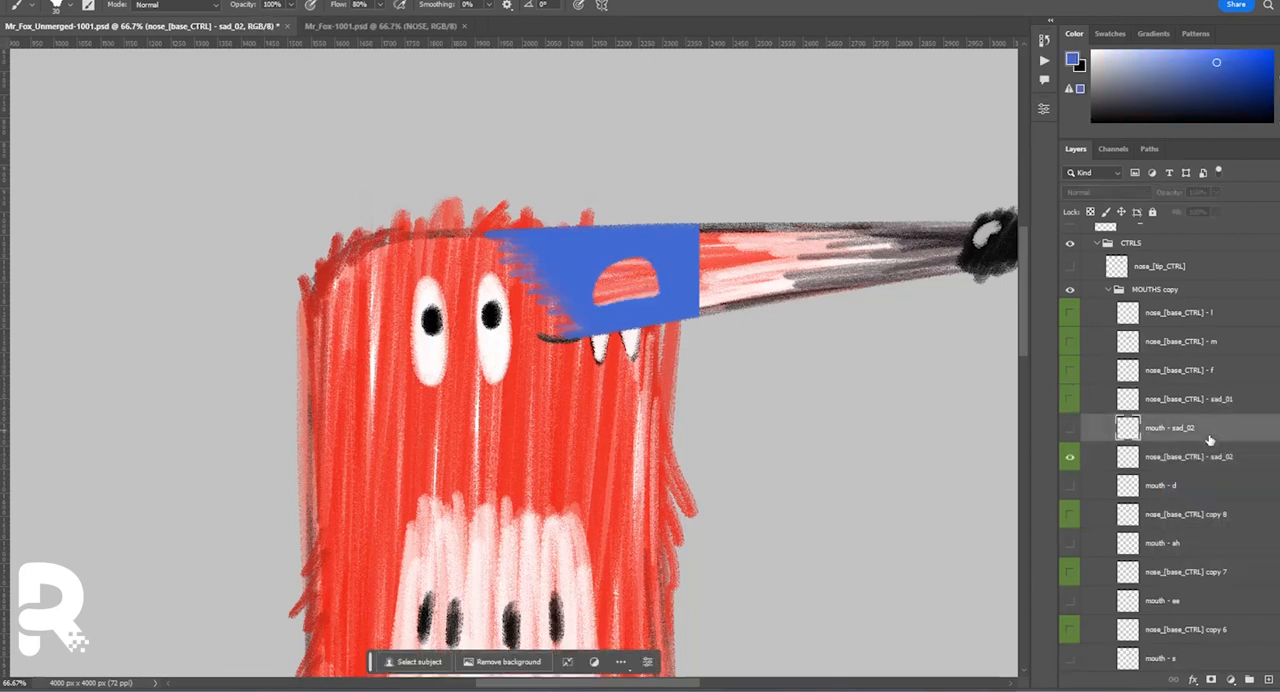
{"action": "key", "text": "Delete"}
Show the nose copy below mouth - d and rename it nose_[base_CTRL] - d.
{"action": "left_click", "coordinate": [1070, 486]}
{"action": "double_click", "coordinate": [1185, 486]}
{"action": "type", "text": "- d"}
Apply a layer mask to clean the cutout on nose_[base_CTRL] - d and delete the mouth - d layer.
{"action": "left_click", "coordinate": [1211, 680]}
{"action": "right_click", "coordinate": [1163, 485]}
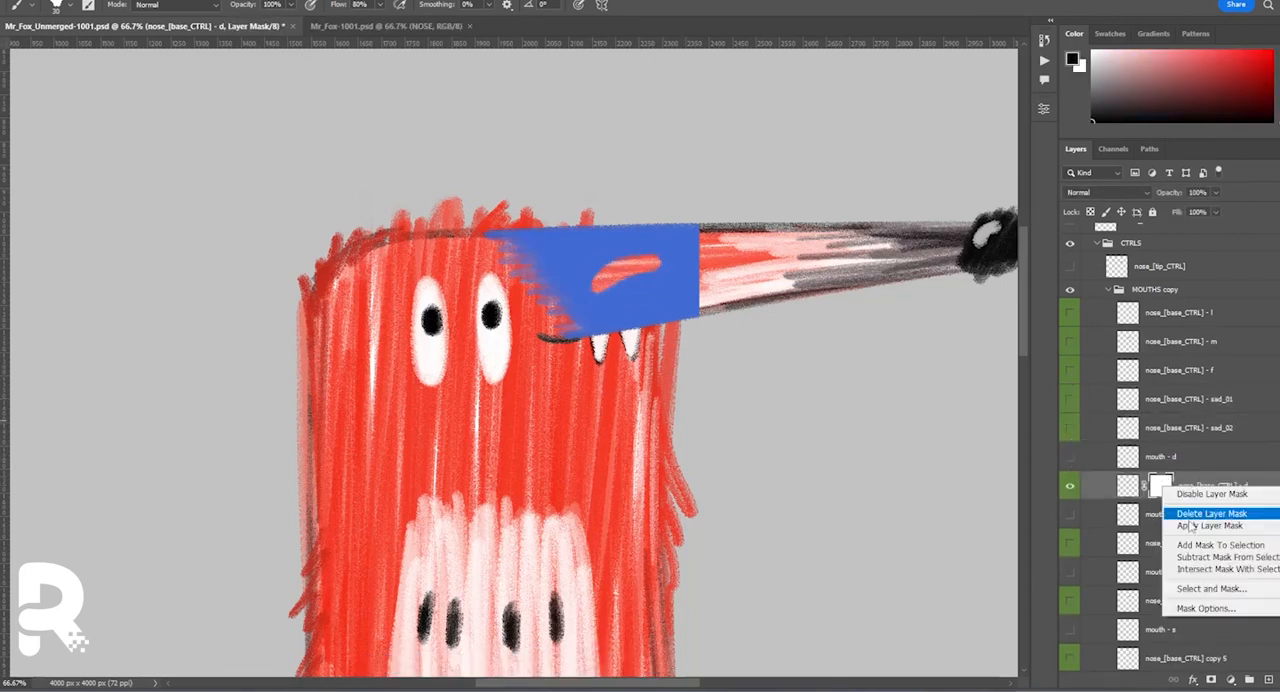
{"action": "left_click", "coordinate": [1189, 525]}
{"action": "left_click", "coordinate": [1170, 457]}
{"action": "key", "text": "Delete"}
{"action": "left_click", "coordinate": [1070, 457]}
Name the next nose copy nose_[base_CTRL] - ah and delete the mouth - ah layer.
{"action": "left_click", "coordinate": [1070, 514]}
{"action": "left_click", "coordinate": [1070, 486]}
{"action": "left_click", "coordinate": [1180, 487]}
{"action": "key", "text": "Delete"}
Clean the cutout on nose_[base_CTRL] - ah with a layer mask, apply the mask and hide the layer.
{"action": "left_click", "coordinate": [1211, 680]}
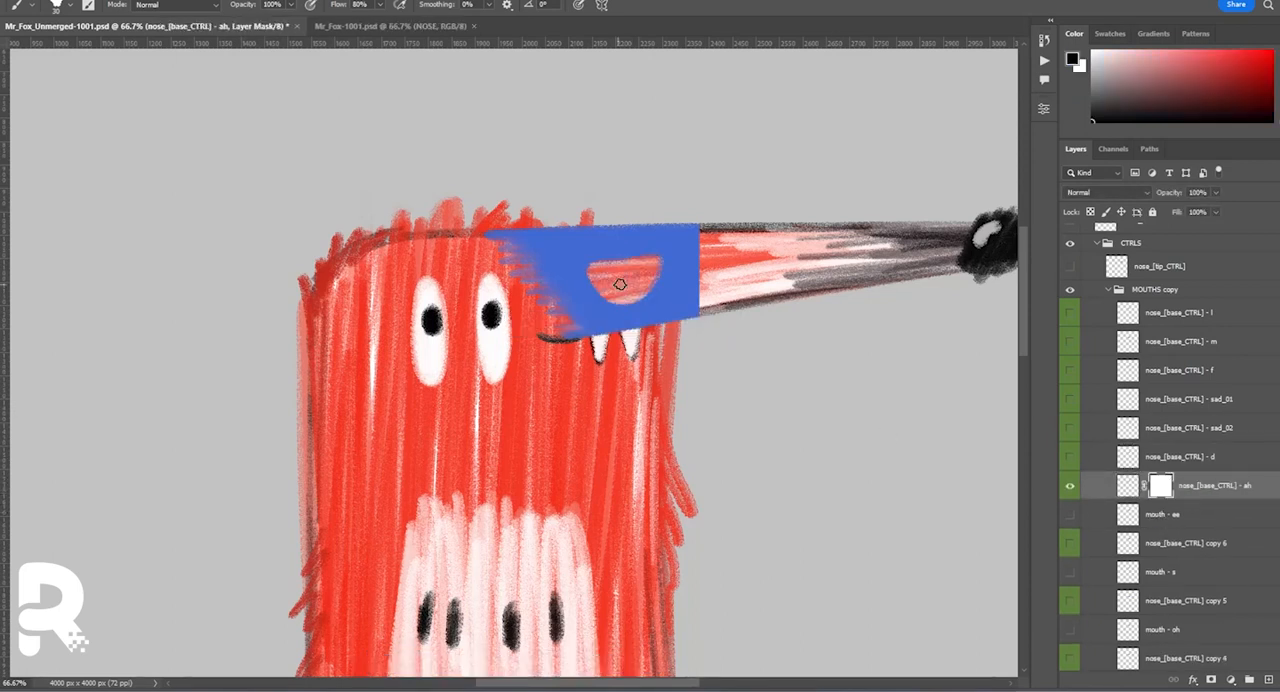
{"action": "right_click", "coordinate": [1160, 486]}
{"action": "left_click", "coordinate": [1190, 525]}
{"action": "left_click", "coordinate": [1070, 486]}
Cut the ee mouth shape out of the nose copy below it and rename that copy nose_[base_CTRL] - ee.
{"action": "left_click", "coordinate": [1128, 514], "text": "ctrl"}
{"action": "key", "text": "Delete"}
{"action": "double_click", "coordinate": [1200, 543]}
{"action": "type", "text": "- ee"}
Clean the cutout on nose_[base_CTRL] - ee with a layer mask and delete the mouth - ee layer.
{"action": "left_click", "coordinate": [1211, 680]}
{"action": "key", "text": "Delete"}
{"action": "left_click", "coordinate": [1070, 514]}
Cut the s mouth shape out of the nose copy below it and rename that copy nose_[base_CTRL] - s.
{"action": "left_click", "coordinate": [1128, 543], "text": "ctrl"}
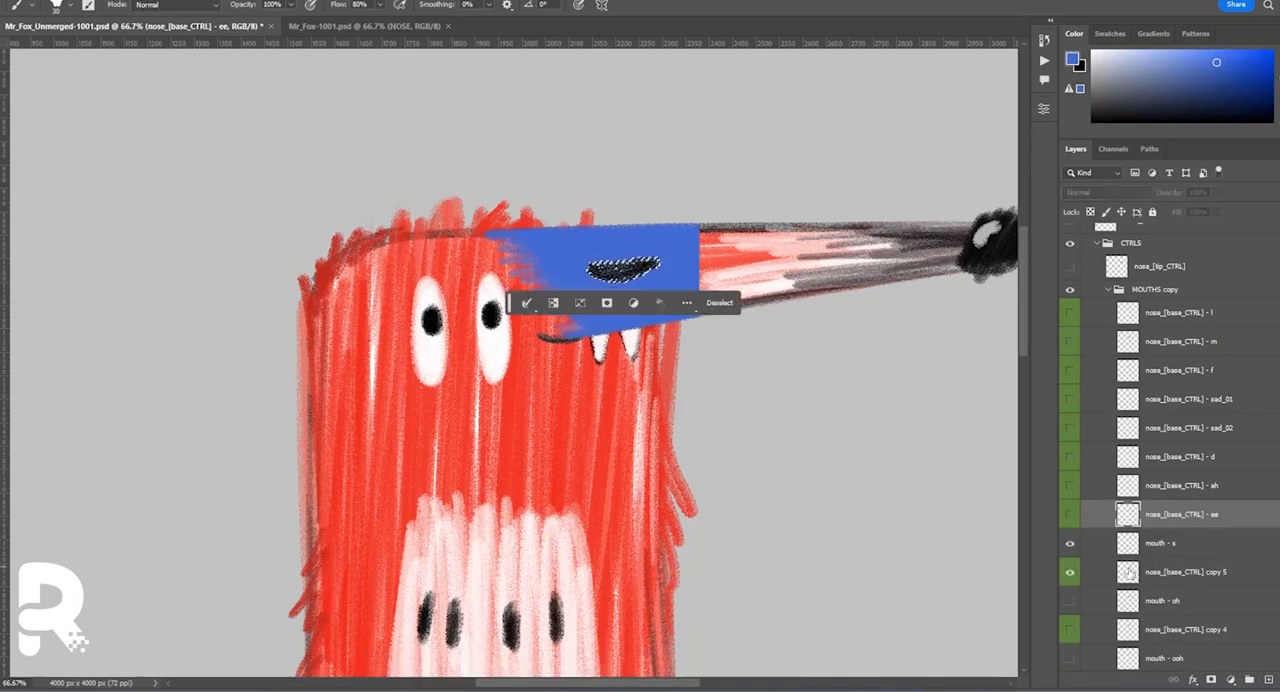
{"action": "left_click", "coordinate": [1185, 572]}
{"action": "key", "text": "Delete"}
{"action": "double_click", "coordinate": [1212, 543]}
{"action": "type", "text": "- s"}
Clean the cutout on nose_[base_CTRL] - s with a layer mask, apply the mask and hide the layer.
{"action": "left_click", "coordinate": [1211, 680]}
{"action": "right_click", "coordinate": [1161, 542]}
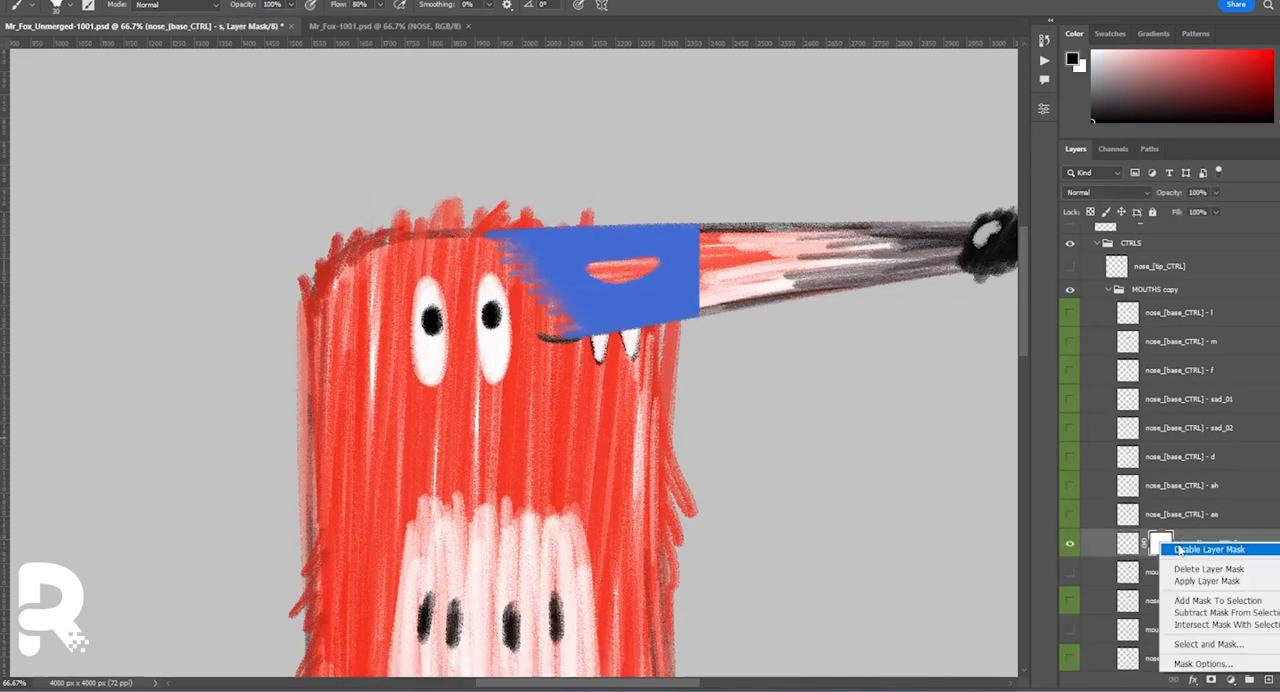
{"action": "left_click", "coordinate": [1205, 581]}
{"action": "left_click", "coordinate": [1070, 543]}
Cut the oh mouth shape out of the nose copy below it and rename that copy nose_[base_CTRL] - oh.
{"action": "left_click", "coordinate": [1128, 572], "text": "ctrl"}
{"action": "left_click", "coordinate": [1186, 601]}
{"action": "key", "text": "Delete"}
{"action": "double_click", "coordinate": [1164, 572]}
{"action": "double_click", "coordinate": [1205, 601]}
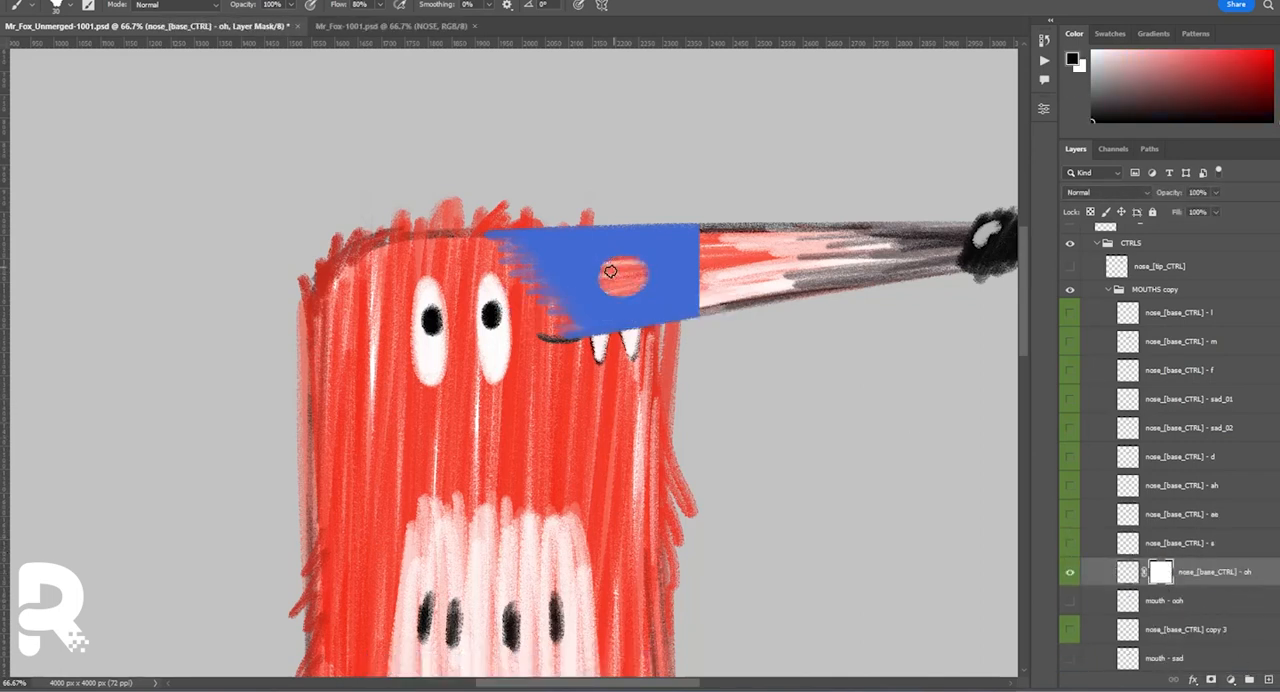
Cut the ooh mouth shape out of the nose copy below it and rename that copy nose_[base_CTRL] - ooh.
{"action": "left_click", "coordinate": [1136, 606], "text": "ctrl"}
{"action": "left_click", "coordinate": [1180, 630]}
{"action": "key", "text": "Delete"}
{"action": "left_click", "coordinate": [1070, 601]}
{"action": "double_click", "coordinate": [1217, 630]}
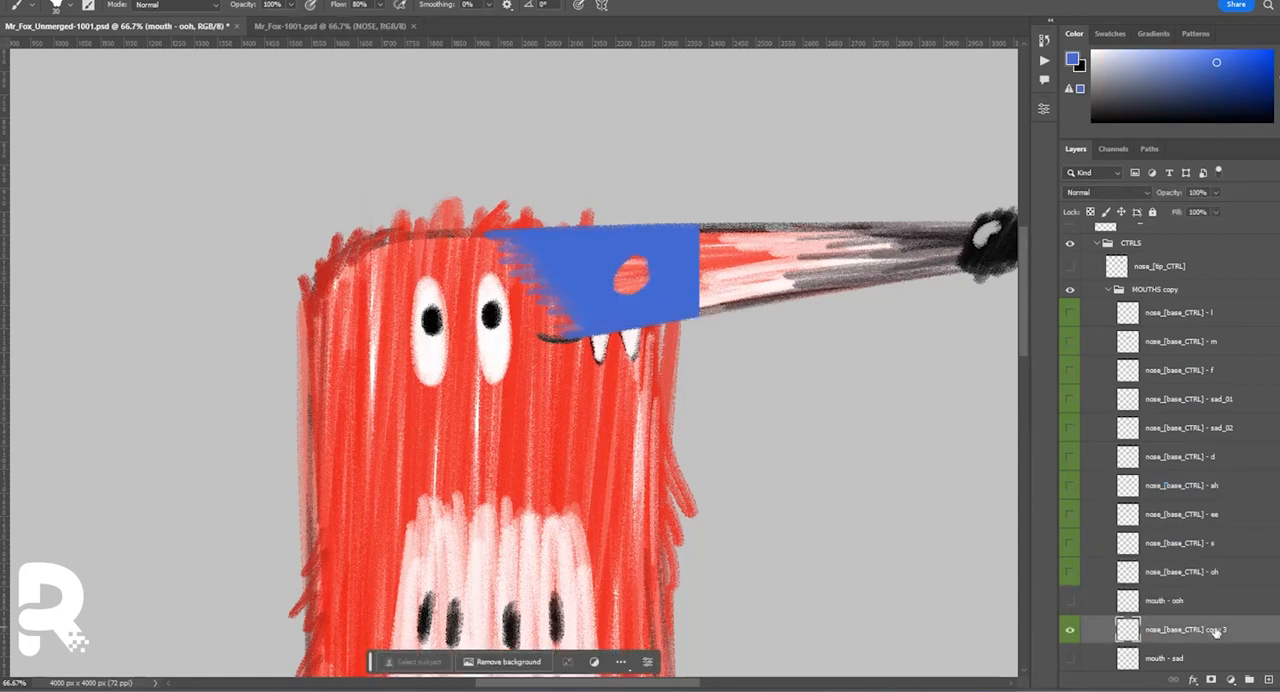
Cut the sad mouth shape out of the nose copy below mouth - sad and clear the selection.
{"action": "scroll", "coordinate": [1128, 600], "scroll_direction": "down", "scroll_amount": 2}
{"action": "left_click", "coordinate": [1130, 533], "text": "ctrl"}
{"action": "left_click", "coordinate": [1137, 562]}
{"action": "key", "text": "Delete"}
{"action": "key", "text": "ctrl+d"}
Rename the sad mouth's nose copy nose_[base_CTRL] - sad and delete the mouth - sad layer.
{"action": "double_click", "coordinate": [1166, 534]}
{"action": "double_click", "coordinate": [1215, 561]}
{"action": "key", "text": "ctrl+v"}
{"action": "left_click", "coordinate": [1166, 534]}
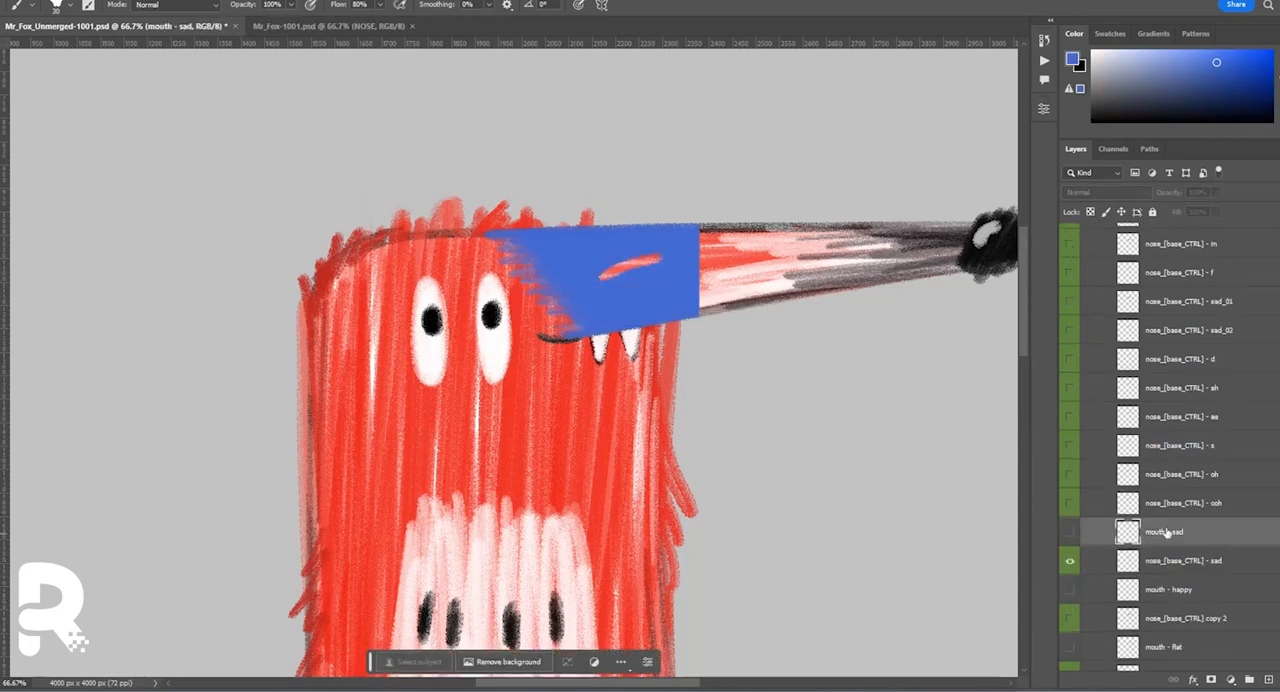
{"action": "key", "text": "Delete"}
Cut the happy mouth out of the nose copy renamed nose_[base_CTRL] - happy and remove the mouth - happy layer.
{"action": "left_click", "coordinate": [1128, 561], "text": "ctrl"}
{"action": "key", "text": "ctrl+z"}
{"action": "double_click", "coordinate": [1217, 589]}
{"action": "key", "text": "ctrl+v"}
{"action": "key", "text": "Delete"}
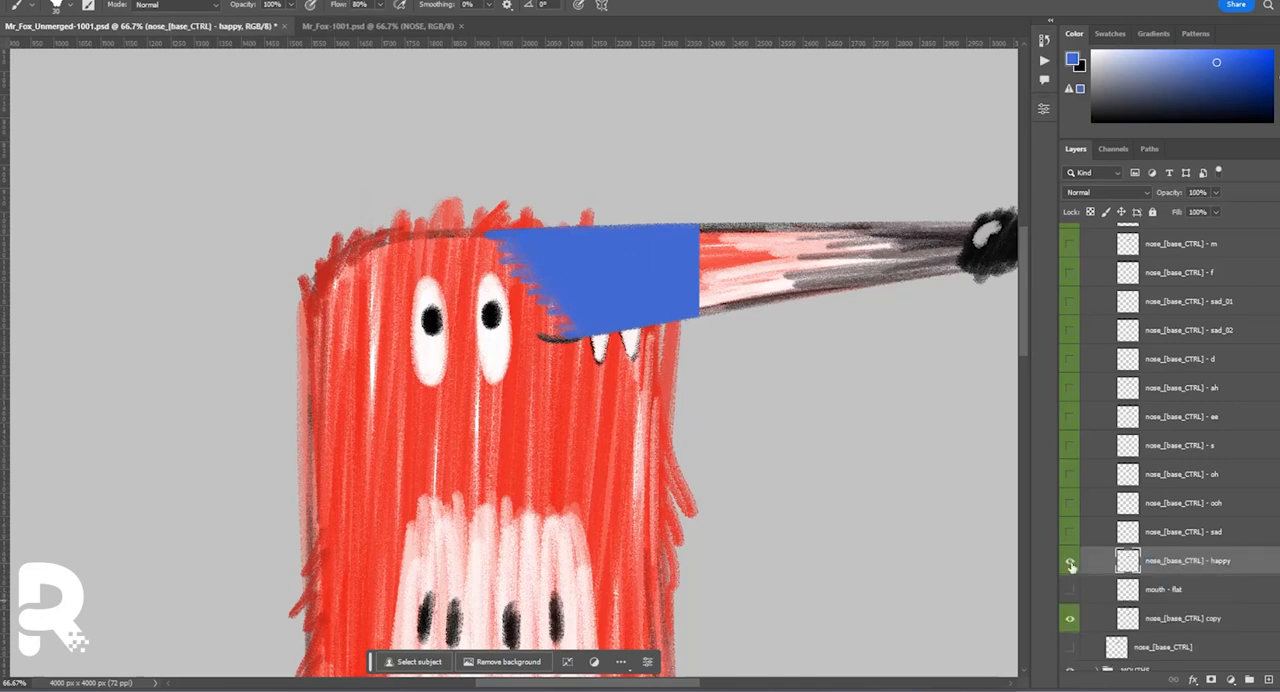
Cut the flat mouth out of the remaining nose copy, rename it nose_[base_CTRL] - flat and delete the mouth - flat layer.
{"action": "left_click", "coordinate": [1070, 561]}
{"action": "left_click", "coordinate": [1128, 590], "text": "ctrl"}
{"action": "key", "text": "Delete"}
{"action": "double_click", "coordinate": [1215, 618]}
{"action": "type", "text": "- flat"}
{"action": "left_click", "coordinate": [1163, 589]}
{"action": "key", "text": "Delete"}
{"action": "left_click", "coordinate": [1070, 590]}
{"action": "left_click", "coordinate": [1070, 618]}
{"action": "scroll", "coordinate": [1130, 500], "scroll_direction": "up", "scroll_amount": 10}
{"action": "left_click", "coordinate": [1108, 371]}
{"action": "left_click", "coordinate": [1155, 376]}
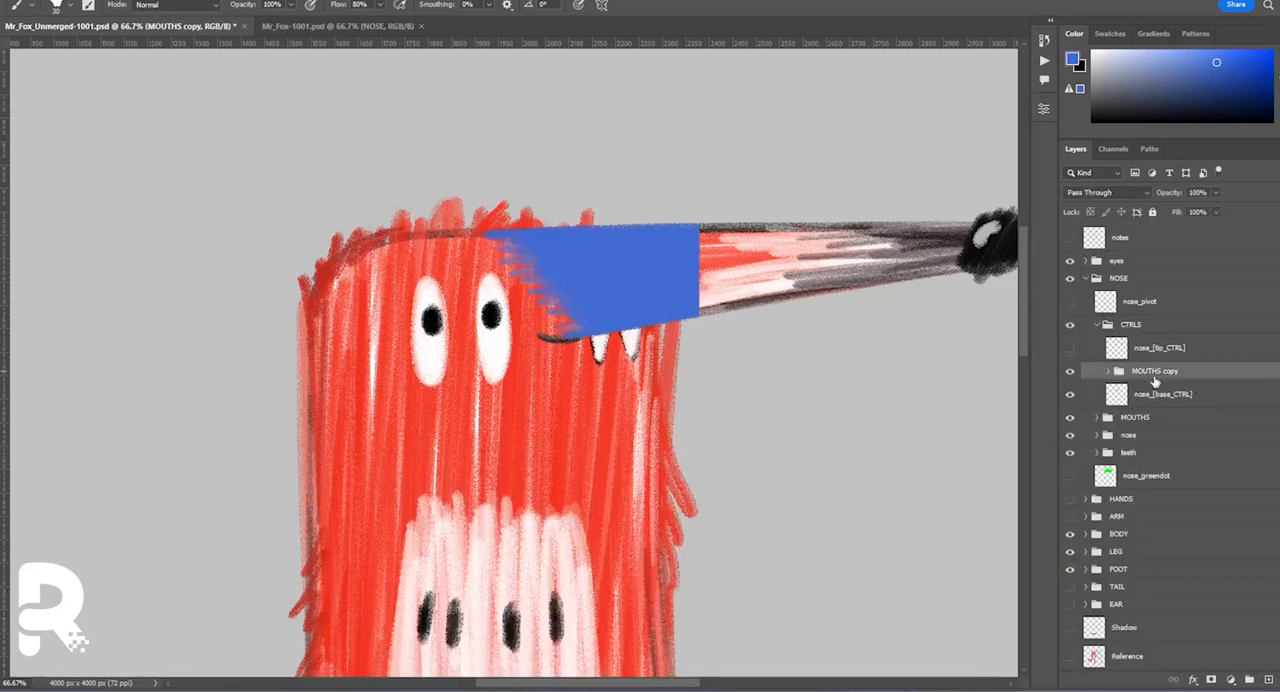
Copy the MOUTHS copy group into the CTRLS of Mr_Fox-1001.psd as nose_[base_CTRL] - mouths and save that file.
{"action": "left_click", "coordinate": [1097, 325]}
{"action": "left_click", "coordinate": [1097, 325]}
{"action": "left_click", "coordinate": [1155, 372]}
{"action": "left_click", "coordinate": [385, 27]}
{"action": "left_click", "coordinate": [1149, 325]}
{"action": "left_click", "coordinate": [145, 27]}
{"action": "right_click", "coordinate": [1157, 372]}
{"action": "left_click", "coordinate": [413, 28]}
{"action": "key", "text": "ctrl+s"}
{"action": "left_click", "coordinate": [150, 27]}
Back in Mr_Fox_Unmerged-1001.psd, hide the nose CTRLS group, collapse NOSE and show the EAR group.
{"action": "left_click", "coordinate": [1097, 325]}
{"action": "left_click", "coordinate": [1070, 325]}
{"action": "left_click", "coordinate": [1085, 278]}
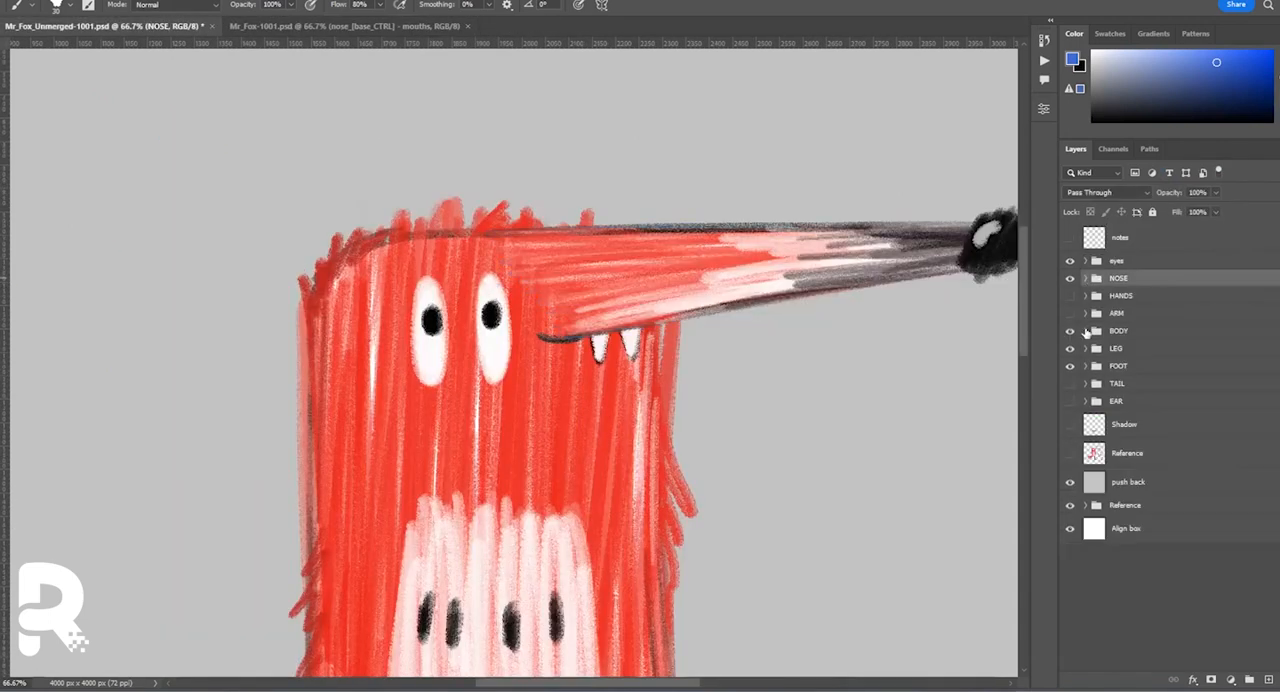
{"action": "left_click", "coordinate": [1070, 401]}
{"action": "left_click_drag", "start_coordinate": [450, 250], "coordinate": [600, 340]}
Show only the ear - 02 copy variant and move its shad and upper w layers below the line and c layers.
{"action": "left_click", "coordinate": [1086, 402]}
{"action": "left_click", "coordinate": [1109, 449]}
{"action": "left_click", "coordinate": [1109, 465]}
{"action": "left_click", "coordinate": [1070, 448]}
{"action": "left_click", "coordinate": [1070, 465]}
{"action": "left_click", "coordinate": [1097, 465]}
{"action": "scroll", "coordinate": [1085, 480], "scroll_direction": "down", "scroll_amount": 2}
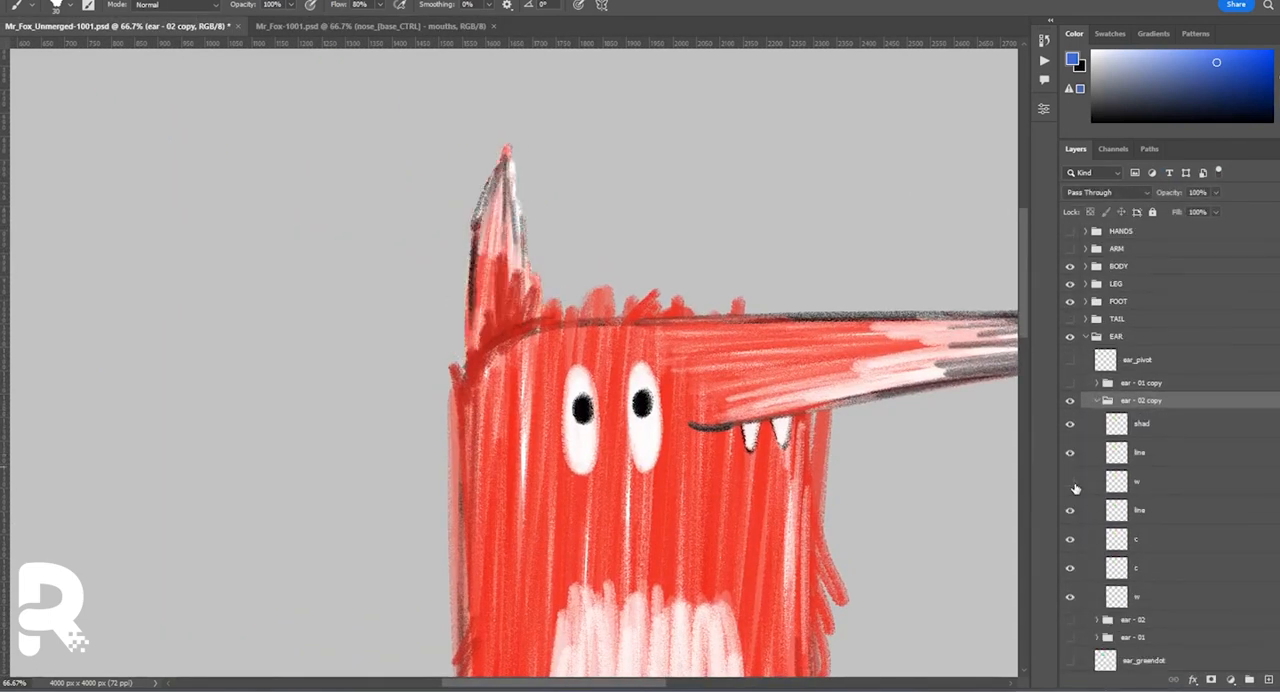
{"action": "left_click_drag", "start_coordinate": [1088, 485], "coordinate": [1088, 550]}
{"action": "key", "text": "v"}
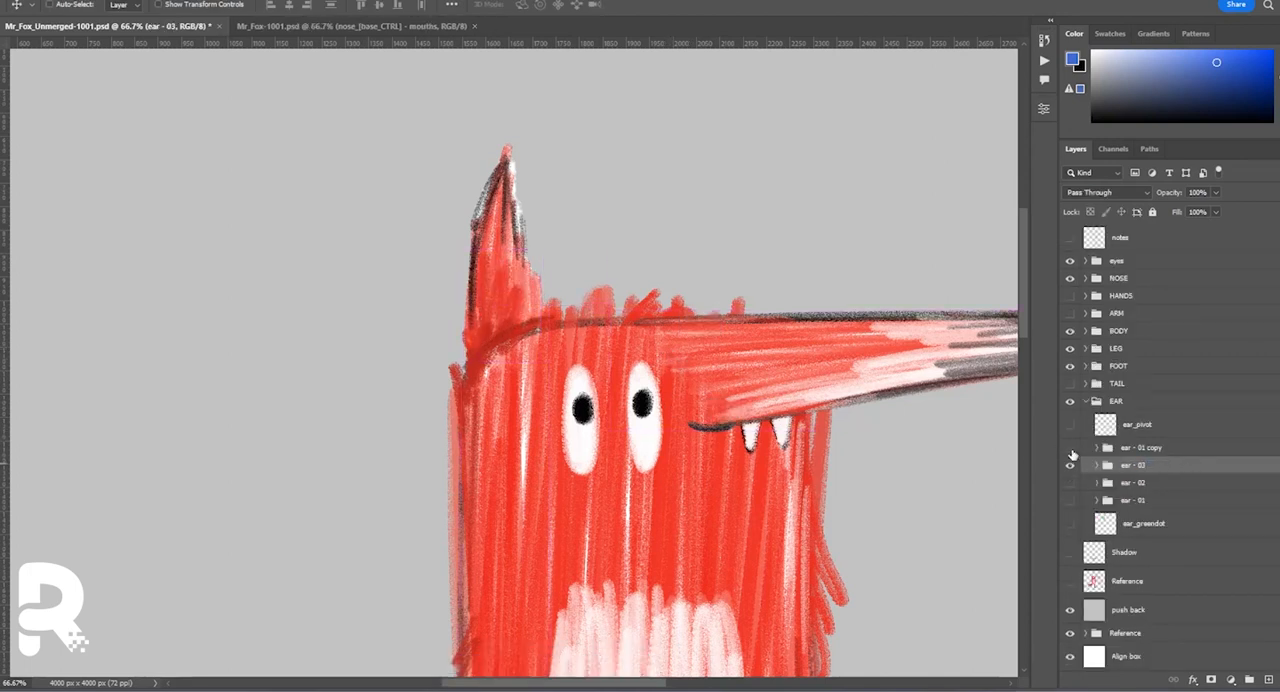
Rename ear - 02 copy as ear - 03, show the ear - 01 copy group and move its upper w layer below the c layers.
{"action": "left_click", "coordinate": [1070, 448]}
{"action": "left_click", "coordinate": [1070, 465]}
{"action": "left_click", "coordinate": [1097, 448]}
{"action": "scroll", "coordinate": [1110, 485], "scroll_direction": "down", "scroll_amount": 2}
{"action": "left_click_drag", "start_coordinate": [1118, 482], "coordinate": [1118, 581]}
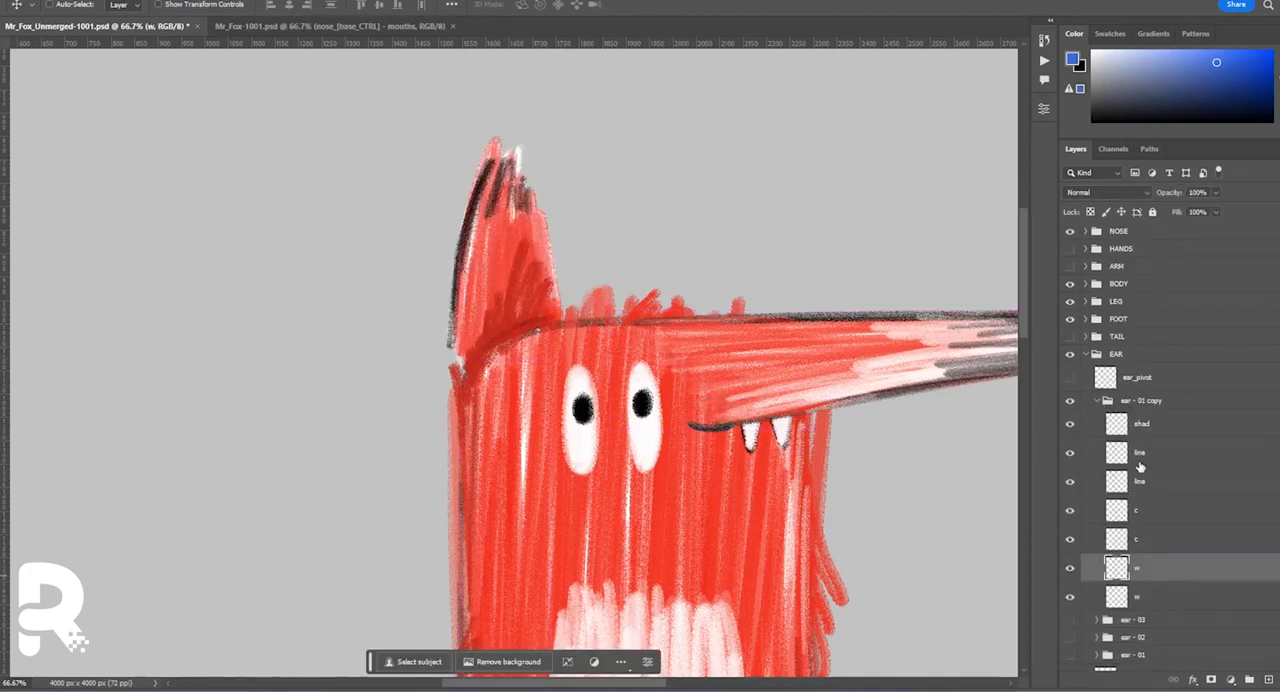
Adjust the ear strokes in the ear - 01 copy group with Free Transform and rename the group ear - 04.
{"action": "left_click", "coordinate": [1090, 429]}
{"action": "key", "text": "ctrl+t"}
{"action": "left_click_drag", "start_coordinate": [528, 298], "coordinate": [492, 312]}
{"action": "key", "text": "Return"}
{"action": "double_click", "coordinate": [1141, 447]}
{"action": "type", "text": "4"}
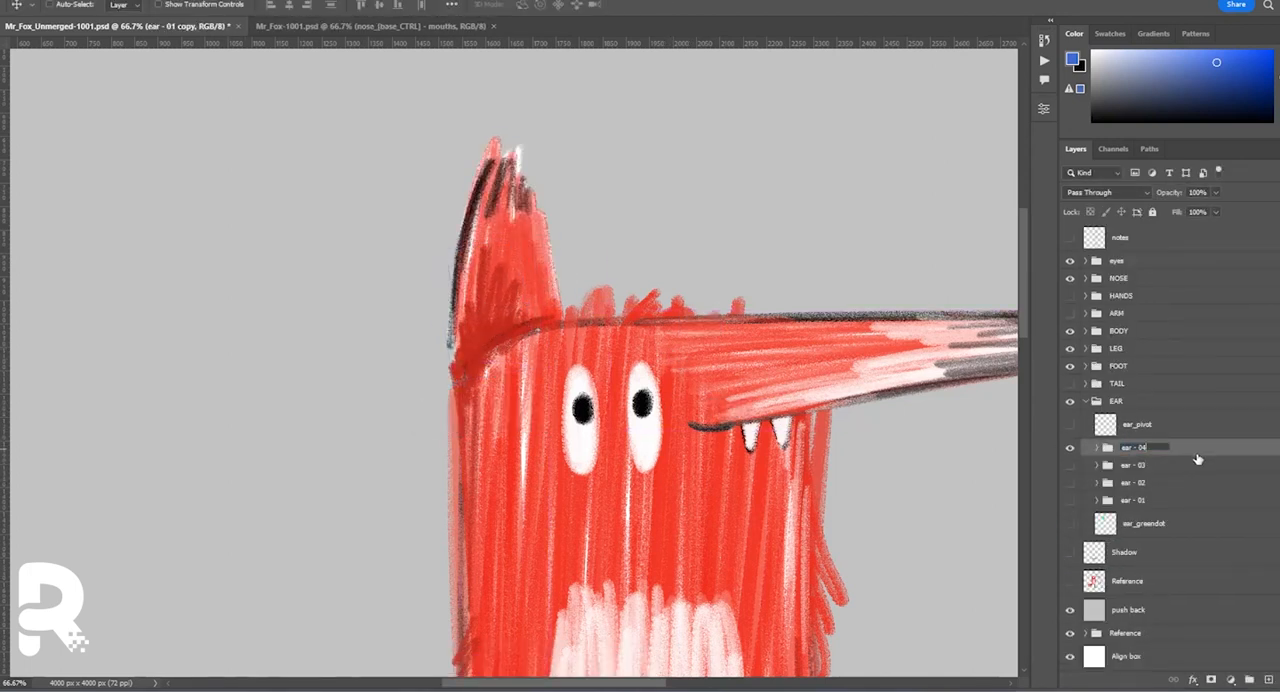
{"action": "key", "text": "Return"}
Duplicate ear - 03, ear - 04 and ear_greendot into the EAR group of Mr_Fox-1001.psd and reduce the green fill to corner dots.
{"action": "left_click", "coordinate": [1070, 523]}
{"action": "left_click", "coordinate": [1145, 523], "text": "shift"}
{"action": "left_click", "coordinate": [330, 27]}
{"action": "left_click", "coordinate": [1086, 250]}
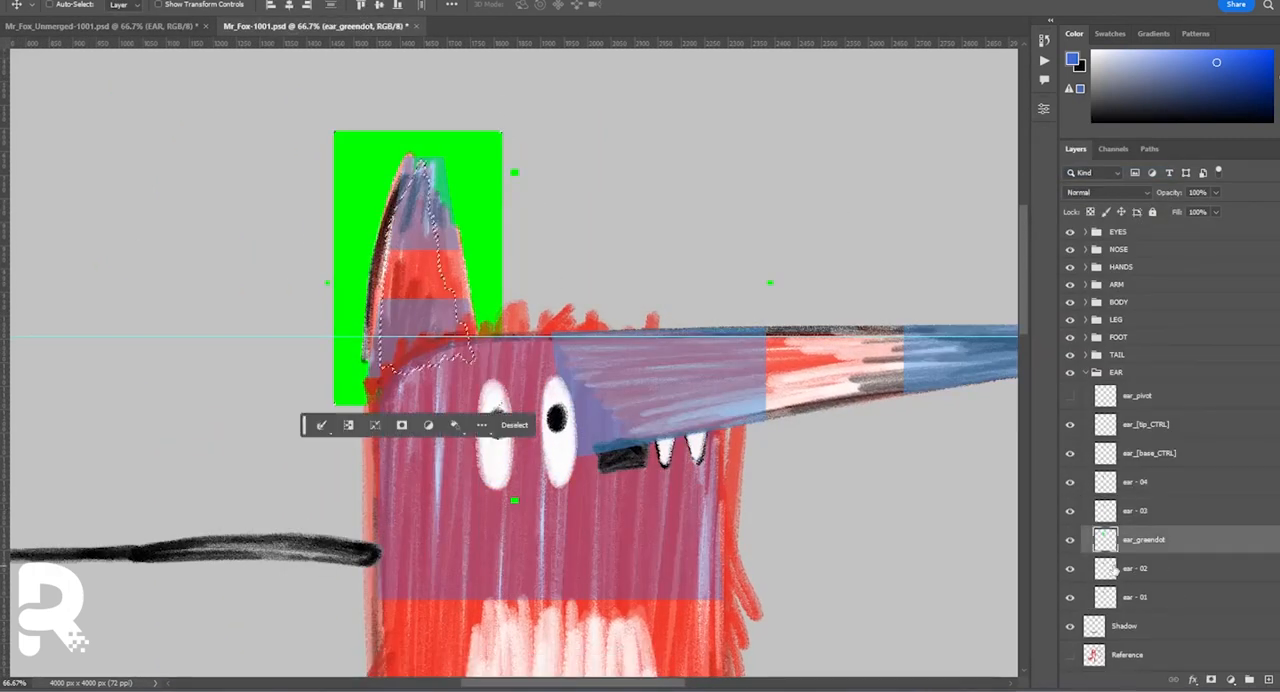
{"action": "key", "text": "m"}
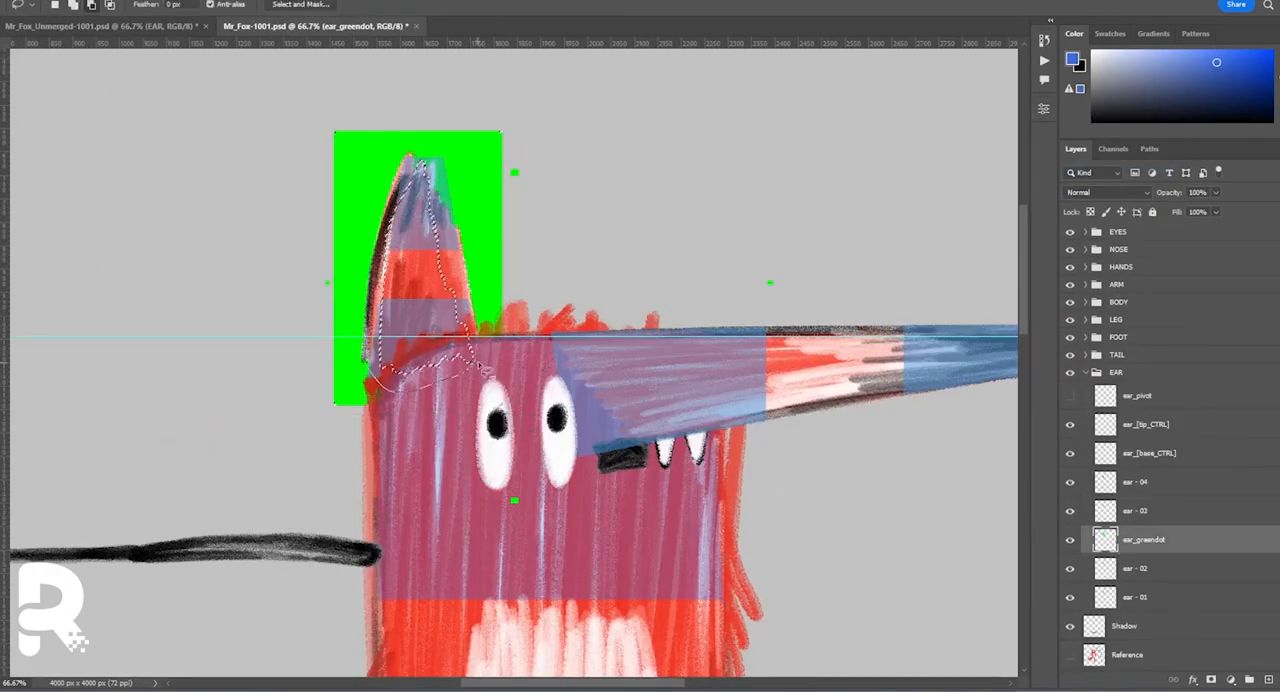
{"action": "left_click_drag", "start_coordinate": [1186, 537], "coordinate": [1238, 562]}
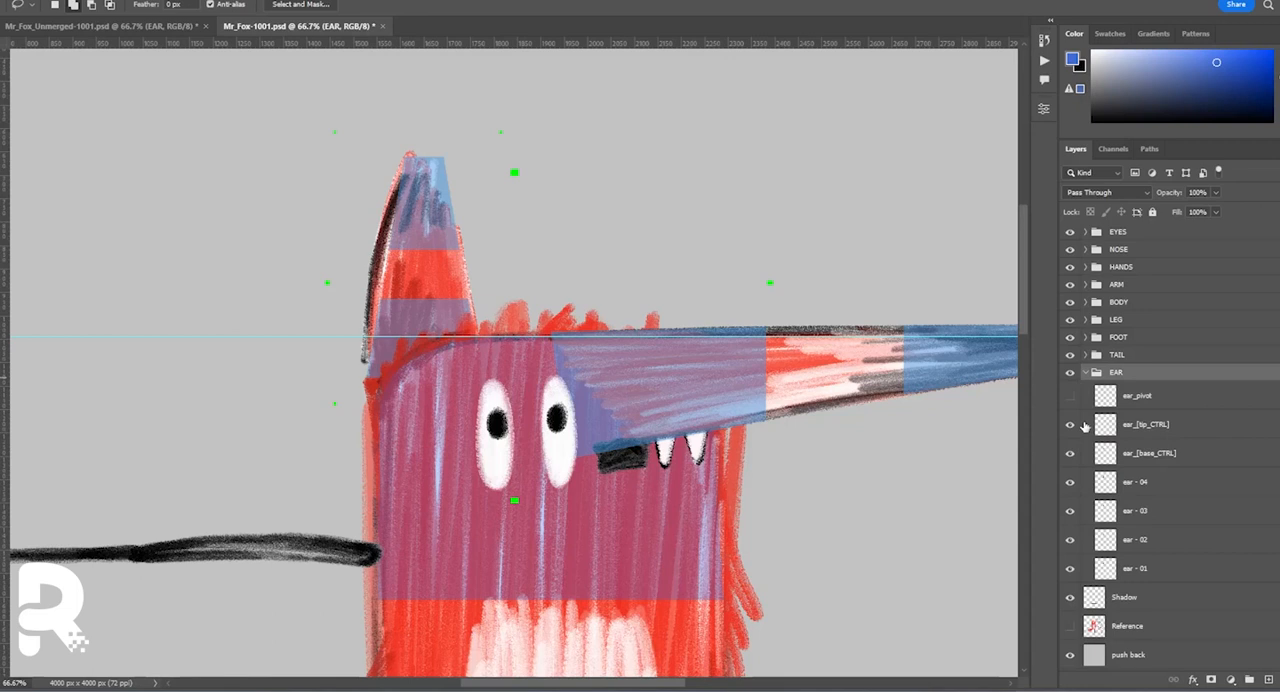
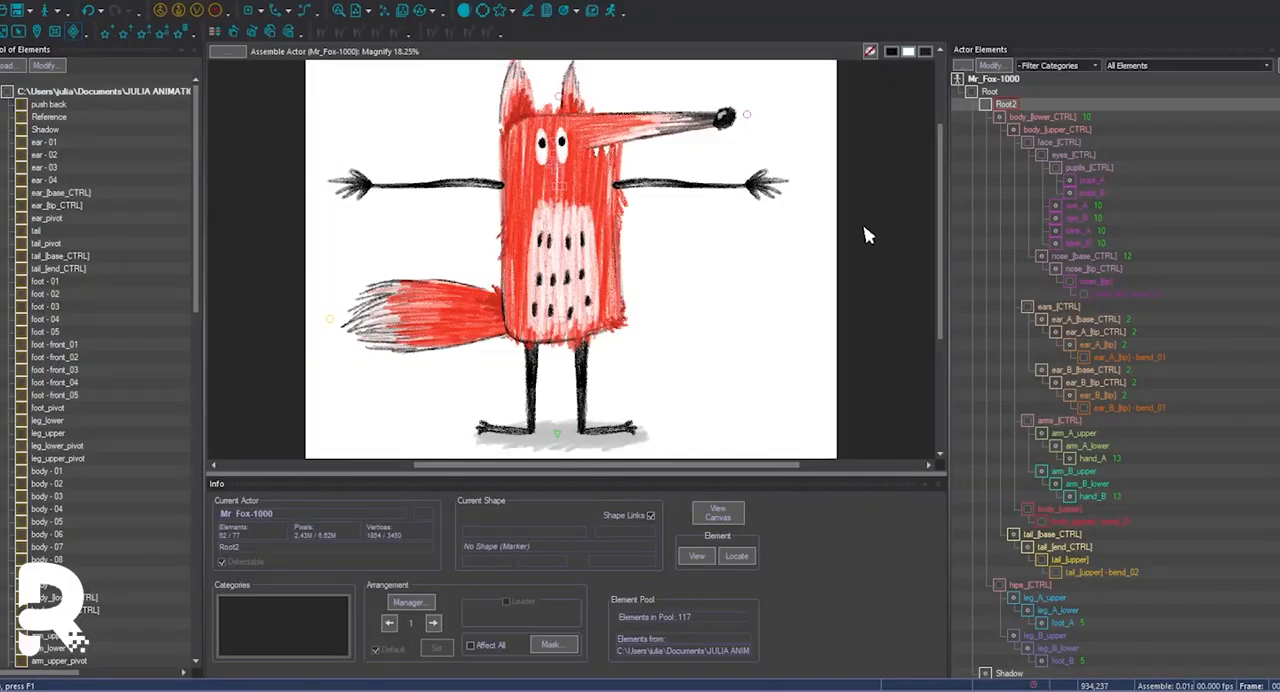
In CelAction2D, add mouth - d, mouth - sad_02 and mouth - sad_01 from the pool to the nose-Shapes element.
{"action": "left_click", "coordinate": [622, 147]}
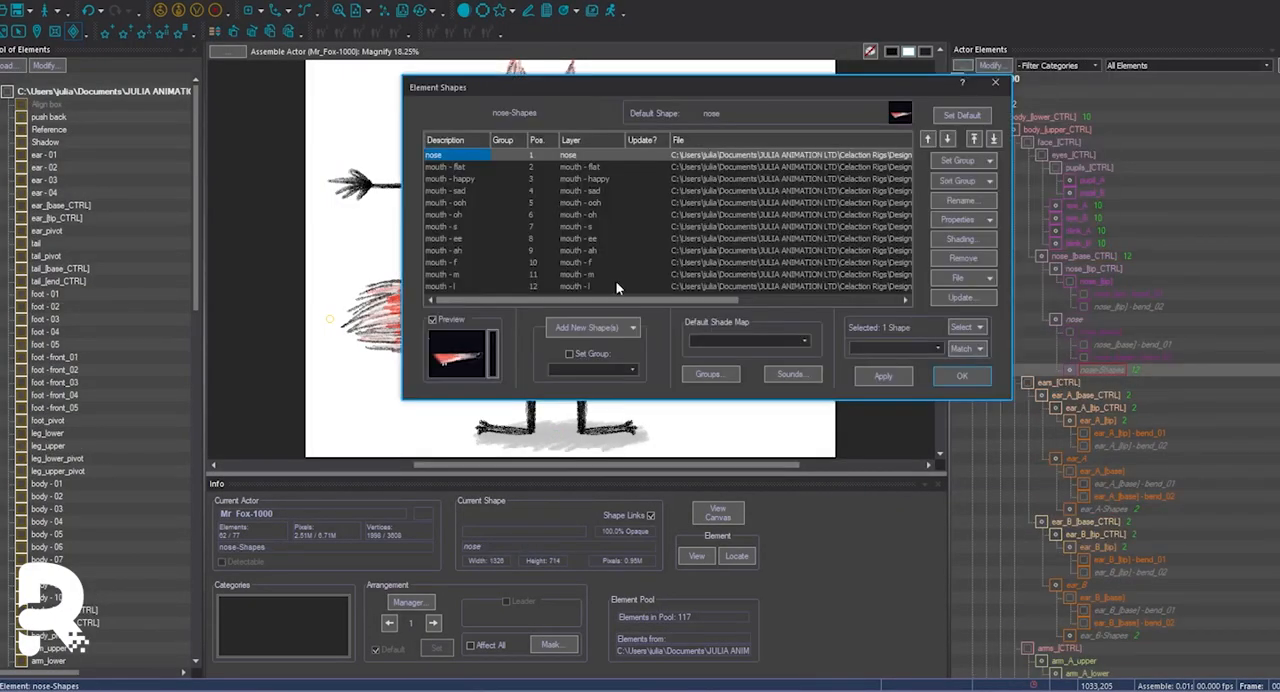
{"action": "left_click", "coordinate": [592, 327]}
{"action": "left_click", "coordinate": [625, 468]}
{"action": "left_click_drag", "start_coordinate": [543, 506], "coordinate": [543, 525]}
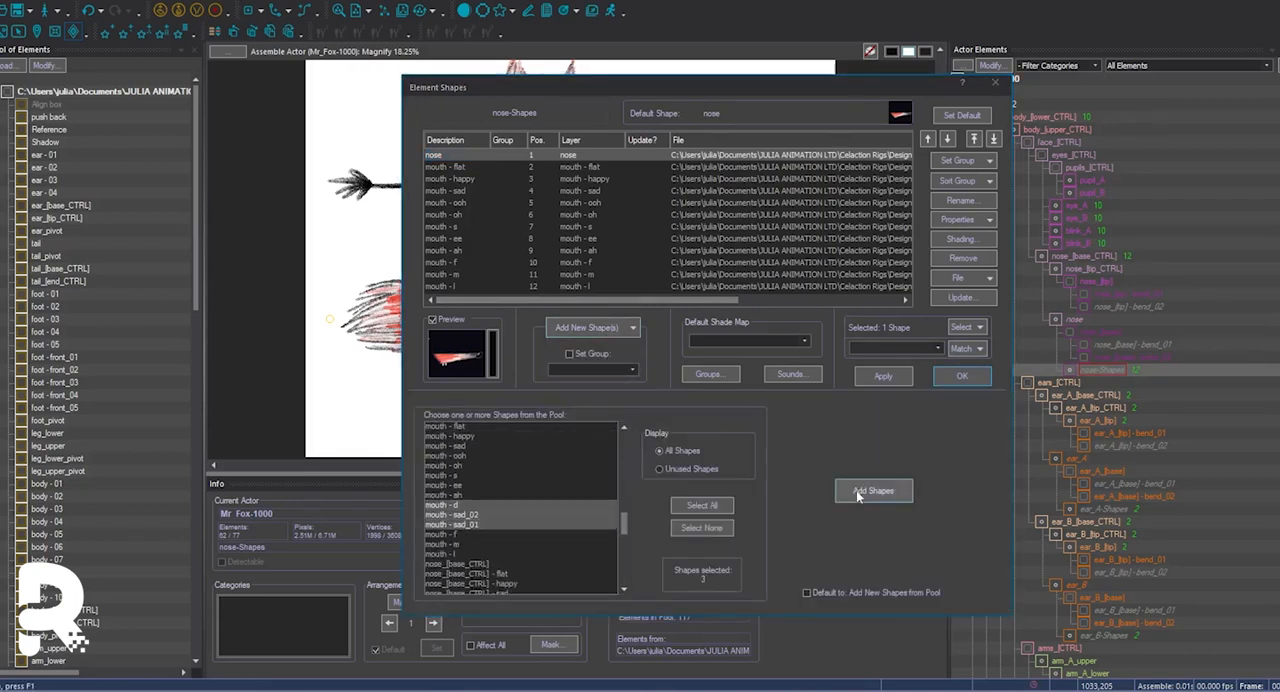
{"action": "left_click", "coordinate": [860, 492]}
Move the existing mouth shapes that follow mouth - ah to the end of the nose-Shapes order.
{"action": "left_click_drag", "start_coordinate": [907, 230], "coordinate": [907, 260]}
{"action": "left_click", "coordinate": [460, 248]}
{"action": "left_click", "coordinate": [459, 228]}
{"action": "left_click", "coordinate": [994, 140]}
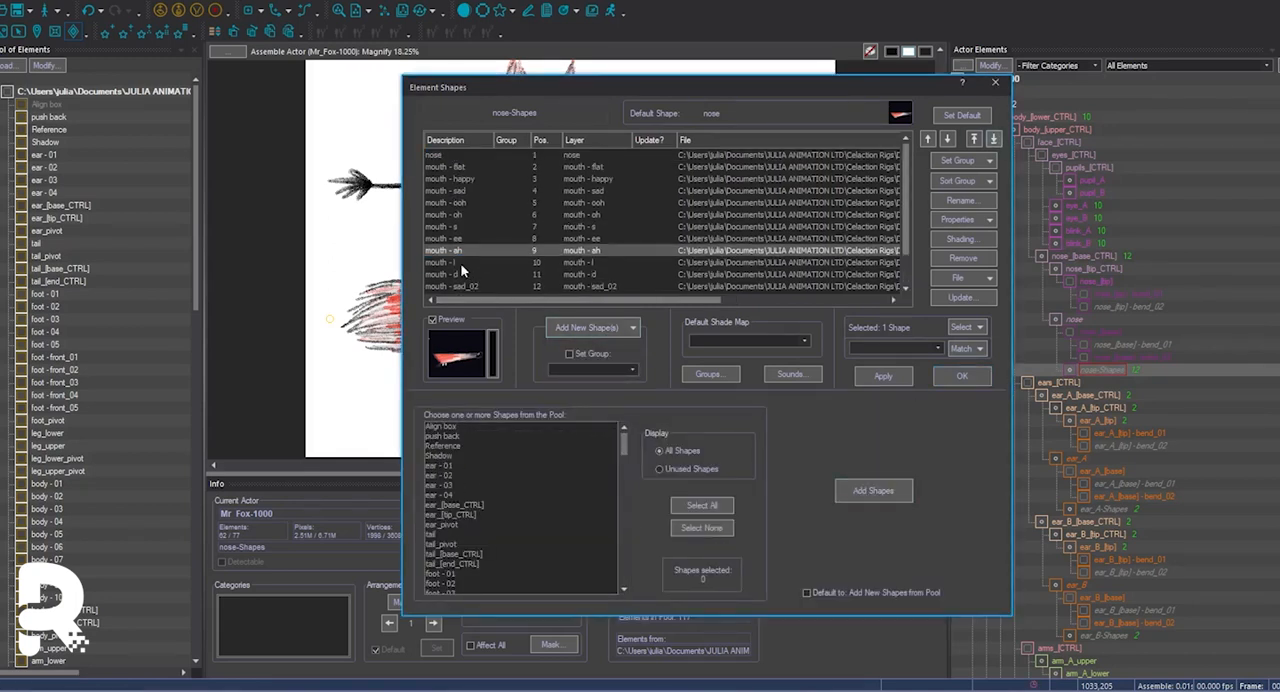
{"action": "left_click", "coordinate": [961, 375]}
Remove the expression shapes of nose_[base_CTRL] and add the full set of nose_[base_CTRL] variants from the pool.
{"action": "double_click", "coordinate": [1082, 256]}
{"action": "left_click", "coordinate": [503, 167]}
{"action": "left_click", "coordinate": [518, 289], "text": "shift"}
{"action": "left_click", "coordinate": [963, 259]}
{"action": "left_click", "coordinate": [589, 328]}
{"action": "left_click_drag", "start_coordinate": [625, 446], "coordinate": [628, 518]}
{"action": "left_click_drag", "start_coordinate": [450, 494], "coordinate": [458, 592]}
{"action": "left_click", "coordinate": [872, 490]}
{"action": "left_click", "coordinate": [962, 376]}
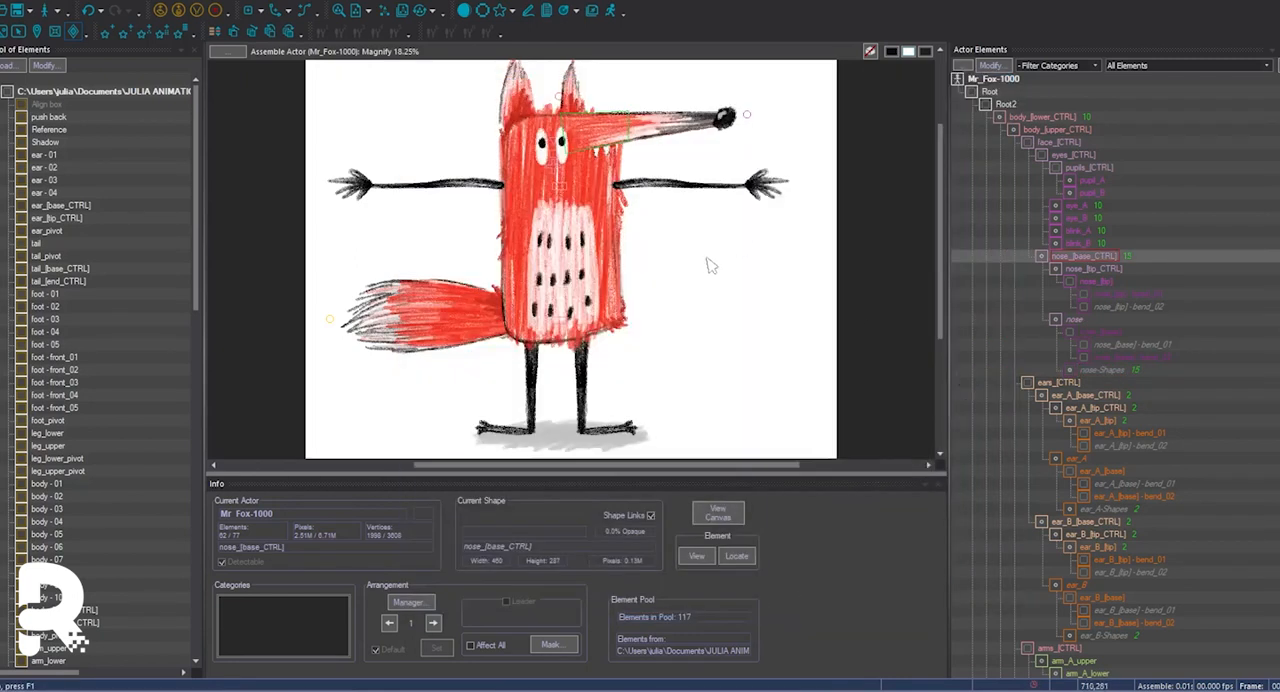
{"action": "key", "text": "Page_Down"}
{"action": "key", "text": "w"}
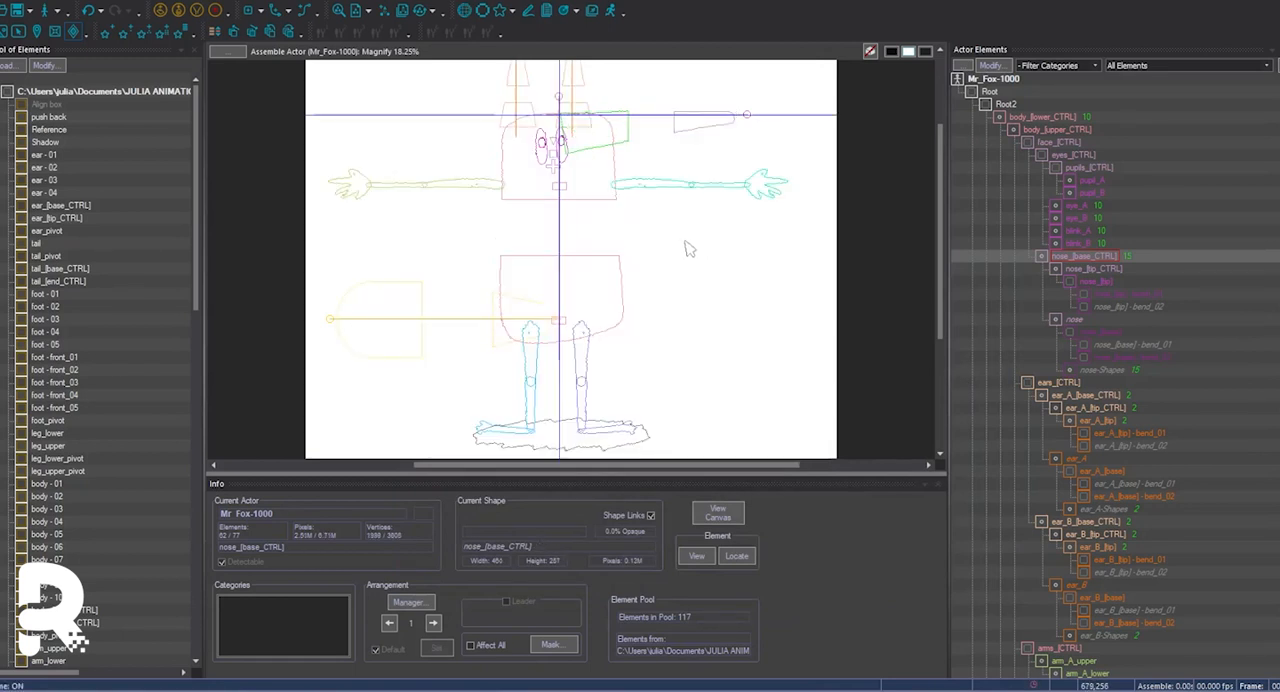
{"action": "key", "text": "w"}
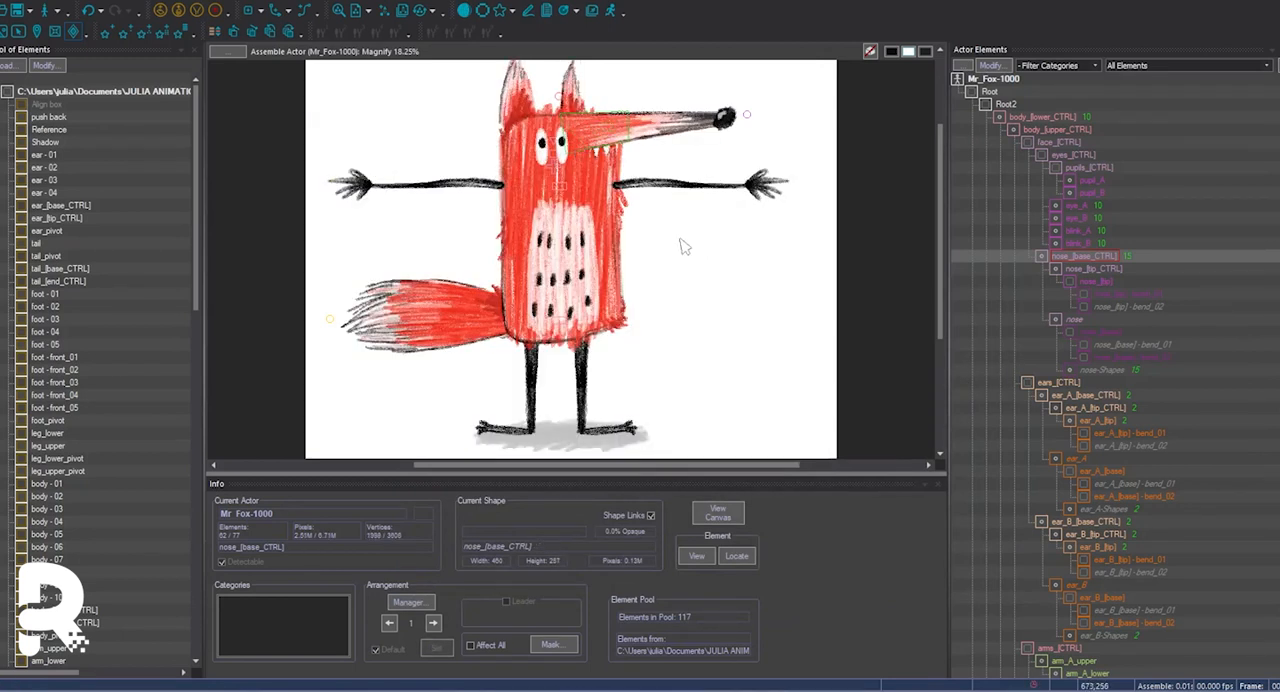
Add ear - 03 and ear - 04 from the pool to the ear_A-Shapes element.
{"action": "left_click", "coordinate": [1104, 508]}
{"action": "double_click", "coordinate": [1079, 356]}
{"action": "left_click", "coordinate": [466, 168]}
{"action": "left_click", "coordinate": [600, 328]}
{"action": "left_click", "coordinate": [609, 407]}
{"action": "left_click_drag", "start_coordinate": [623, 449], "coordinate": [631, 511]}
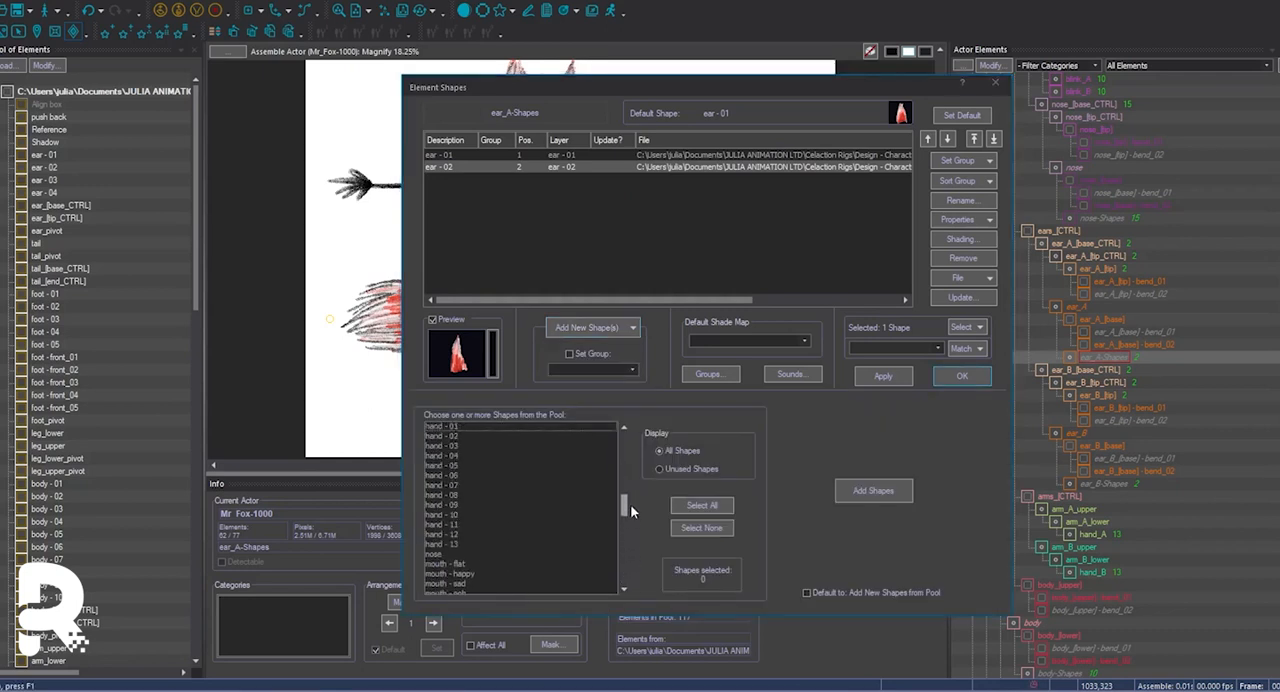
{"action": "left_click_drag", "start_coordinate": [631, 466], "coordinate": [629, 454]}
{"action": "left_click_drag", "start_coordinate": [500, 446], "coordinate": [503, 457]}
{"action": "left_click", "coordinate": [874, 490]}
{"action": "left_click", "coordinate": [962, 376]}
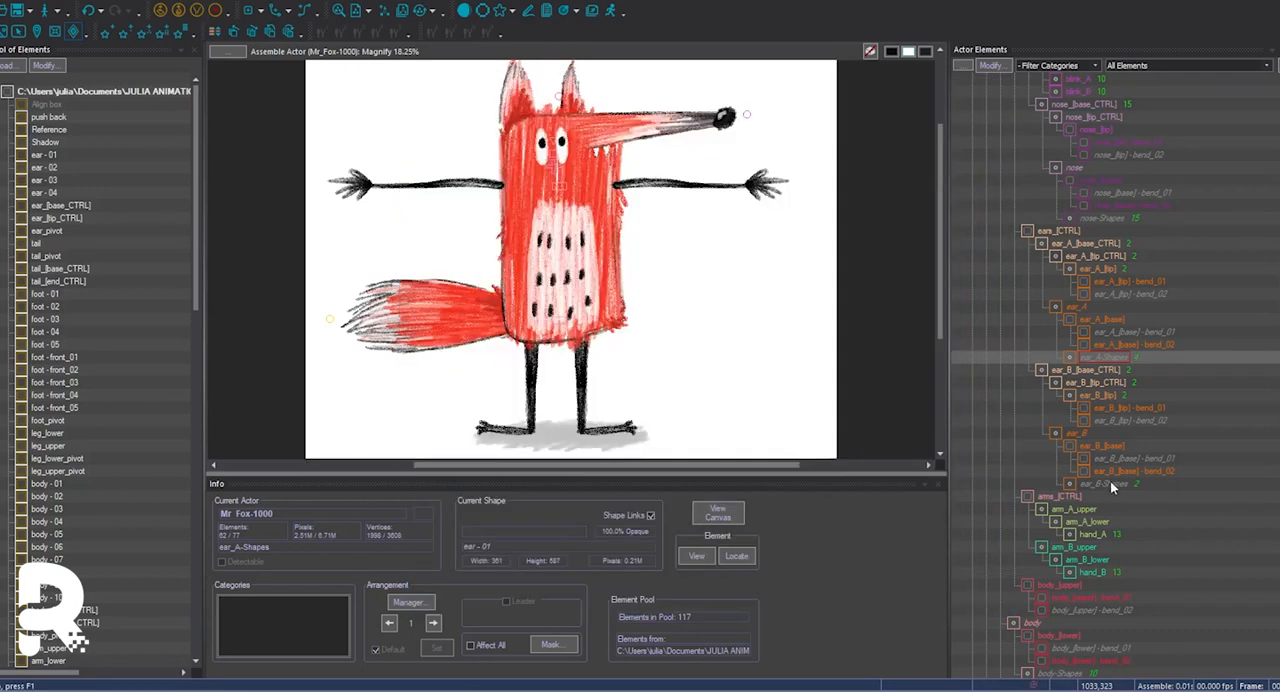
Add ear - 03 and ear - 04 from the pool to the ear_B-Shapes element.
{"action": "double_click", "coordinate": [1108, 483]}
{"action": "left_click", "coordinate": [600, 328]}
{"action": "left_click", "coordinate": [606, 380]}
{"action": "left_click_drag", "start_coordinate": [625, 446], "coordinate": [626, 448]}
{"action": "left_click_drag", "start_coordinate": [500, 464], "coordinate": [502, 477]}
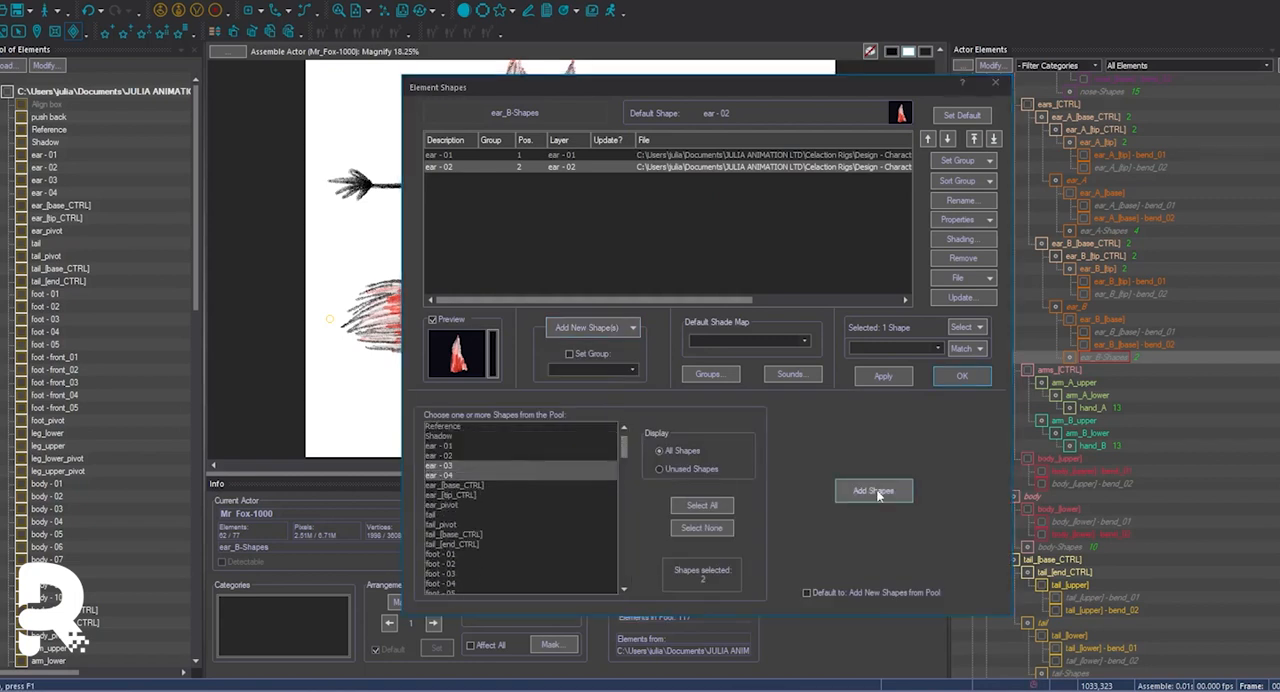
{"action": "left_click", "coordinate": [877, 491]}
{"action": "left_click", "coordinate": [962, 376]}
Duplicate the control shapes of ear_A_[base_CTRL] so the element has four shapes.
{"action": "double_click", "coordinate": [1091, 118]}
{"action": "left_click", "coordinate": [616, 328]}
{"action": "left_click", "coordinate": [607, 399]}
{"action": "left_click", "coordinate": [633, 137]}
{"action": "left_click", "coordinate": [962, 376]}
{"action": "double_click", "coordinate": [1104, 372]}
{"action": "left_click", "coordinate": [605, 328]}
{"action": "left_click", "coordinate": [607, 399]}
{"action": "left_click", "coordinate": [633, 137]}
{"action": "left_click", "coordinate": [962, 376]}
{"action": "double_click", "coordinate": [1101, 360]}
{"action": "left_click", "coordinate": [970, 378]}
{"action": "double_click", "coordinate": [1083, 357]}
{"action": "left_click", "coordinate": [505, 167]}
{"action": "left_click", "coordinate": [605, 328]}
{"action": "left_click", "coordinate": [612, 419]}
{"action": "left_click", "coordinate": [633, 137]}
{"action": "left_click", "coordinate": [962, 376]}
Duplicate the control shapes of ear_A_[tip_CTRL] so the element has four shapes.
{"action": "double_click", "coordinate": [1095, 371]}
{"action": "left_click", "coordinate": [612, 328]}
{"action": "left_click", "coordinate": [619, 406]}
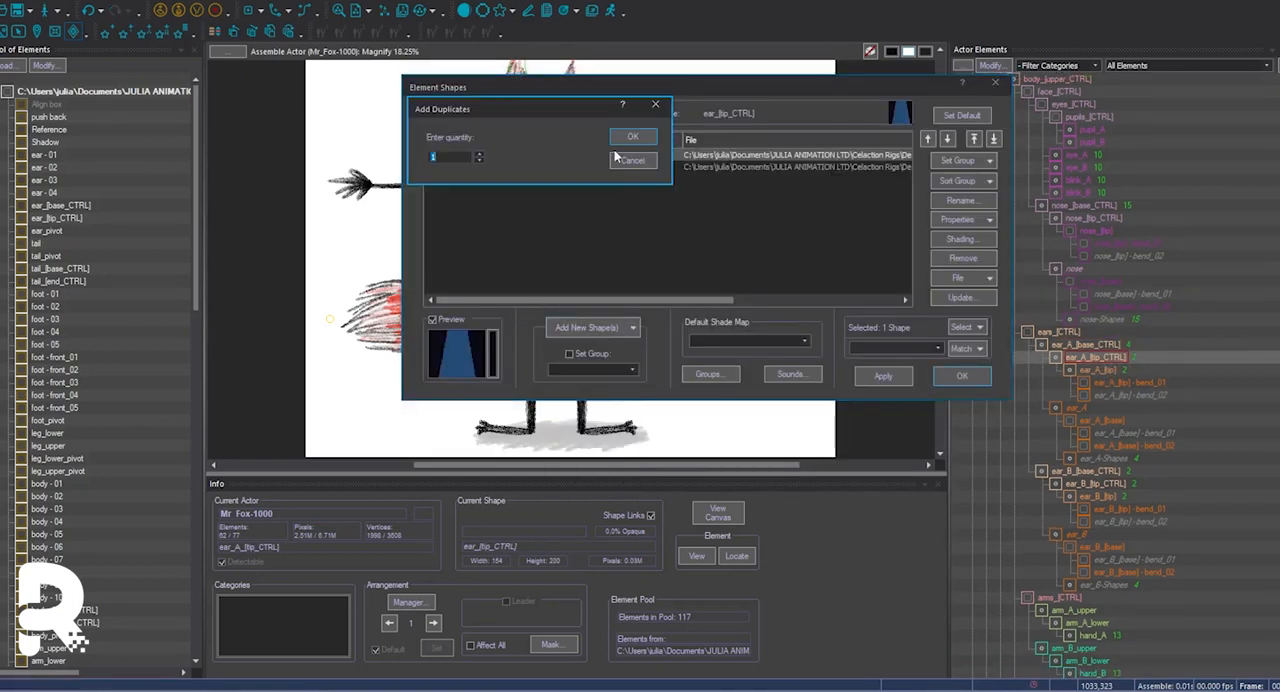
{"action": "left_click", "coordinate": [633, 137]}
{"action": "left_click", "coordinate": [962, 376]}
Add two more shapes to ear_A_[tip] to match the four ear_A variants.
{"action": "left_click", "coordinate": [1105, 372]}
{"action": "double_click", "coordinate": [1105, 371]}
{"action": "left_click", "coordinate": [607, 328]}
{"action": "left_click", "coordinate": [607, 400]}
{"action": "left_click", "coordinate": [633, 137]}
{"action": "left_click", "coordinate": [962, 376]}
{"action": "left_click", "coordinate": [537, 127]}
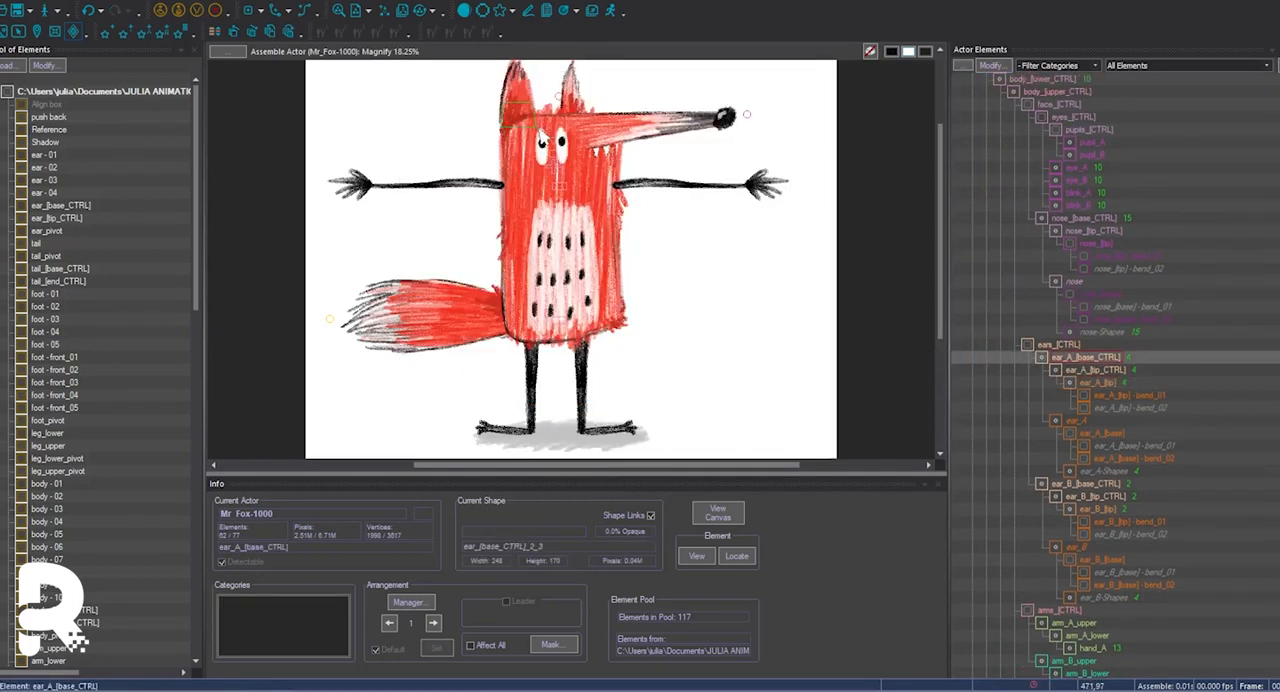
Duplicate the control shapes of ear_B_[base_CTRL] so the element has four shapes.
{"action": "left_click", "coordinate": [611, 139]}
{"action": "double_click", "coordinate": [1087, 357]}
{"action": "left_click", "coordinate": [607, 328]}
{"action": "left_click", "coordinate": [604, 384]}
{"action": "left_click", "coordinate": [633, 137]}
{"action": "left_click", "coordinate": [962, 376]}
Duplicate the control shapes of ear_B_[tip_CTRL] so the element has four shapes.
{"action": "double_click", "coordinate": [1110, 371]}
{"action": "left_click", "coordinate": [607, 328]}
{"action": "left_click", "coordinate": [602, 424]}
{"action": "left_click", "coordinate": [636, 140]}
{"action": "left_click", "coordinate": [962, 376]}
Add two blank shapes to ear_B_[tip] to match the four ear_B variants.
{"action": "double_click", "coordinate": [1103, 371]}
{"action": "left_click", "coordinate": [607, 328]}
{"action": "left_click", "coordinate": [598, 470]}
{"action": "left_click", "coordinate": [636, 140]}
{"action": "left_click", "coordinate": [962, 376]}
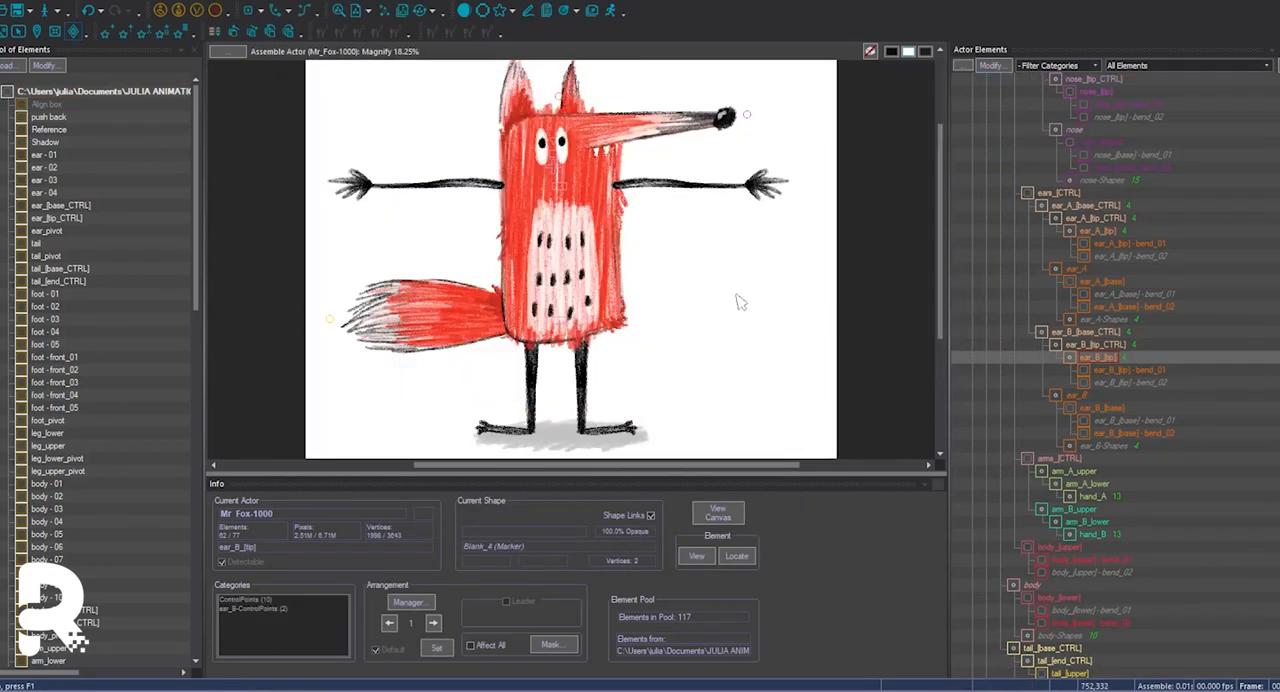
Add one more eye shape from the pool to eye_B and move it up in the shape order.
{"action": "left_click", "coordinate": [572, 160]}
{"action": "double_click", "coordinate": [1039, 214]}
{"action": "left_click", "coordinate": [592, 327]}
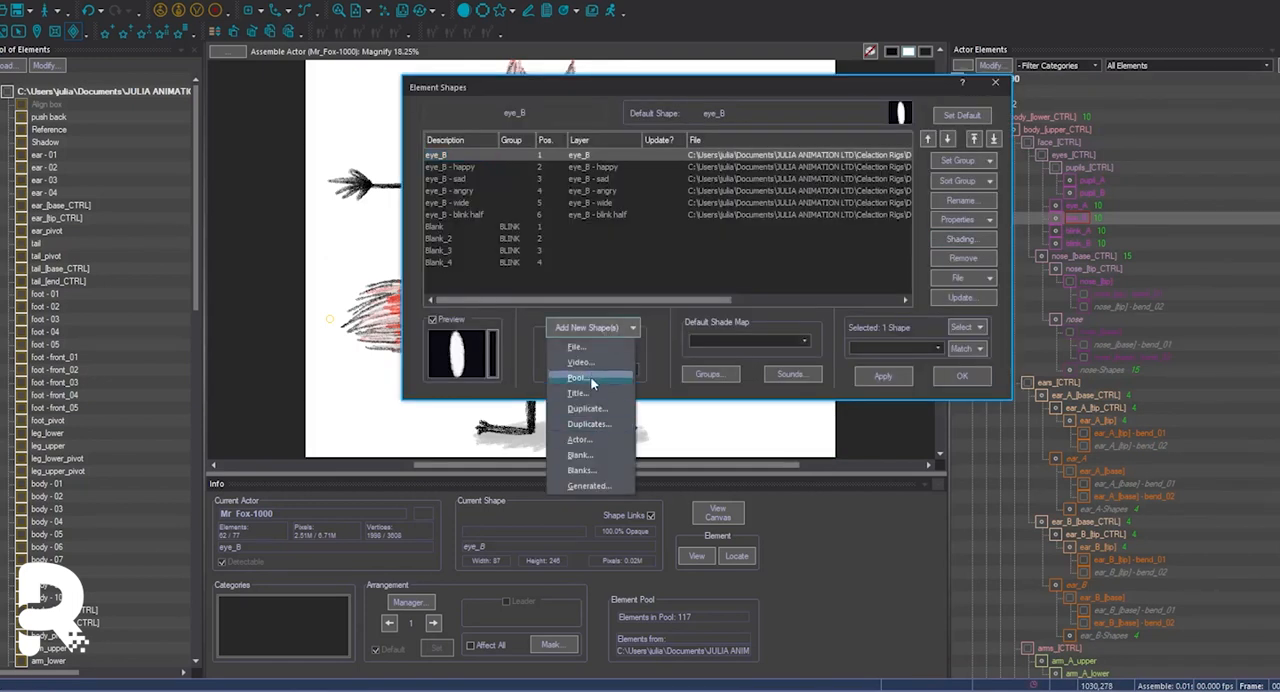
{"action": "left_click", "coordinate": [588, 380]}
{"action": "left_click_drag", "start_coordinate": [624, 436], "coordinate": [625, 560]}
{"action": "left_click", "coordinate": [570, 564]}
{"action": "left_click", "coordinate": [873, 490]}
{"action": "left_click", "coordinate": [484, 227]}
{"action": "left_click", "coordinate": [928, 139]}
{"action": "left_click", "coordinate": [984, 377]}
Add the corresponding eye shape from the pool to eye_A.
{"action": "double_click", "coordinate": [1077, 206]}
{"action": "left_click", "coordinate": [592, 327]}
{"action": "left_click", "coordinate": [594, 382]}
{"action": "left_click_drag", "start_coordinate": [624, 438], "coordinate": [626, 552]}
{"action": "left_click", "coordinate": [529, 535]}
{"action": "left_click", "coordinate": [873, 490]}
{"action": "left_click", "coordinate": [962, 376]}
Add a blank shape to the blink elements to match the eleven eye shapes.
{"action": "double_click", "coordinate": [1079, 242]}
{"action": "left_click", "coordinate": [592, 327]}
{"action": "left_click", "coordinate": [622, 332]}
{"action": "left_click", "coordinate": [597, 395]}
{"action": "left_click", "coordinate": [912, 364]}
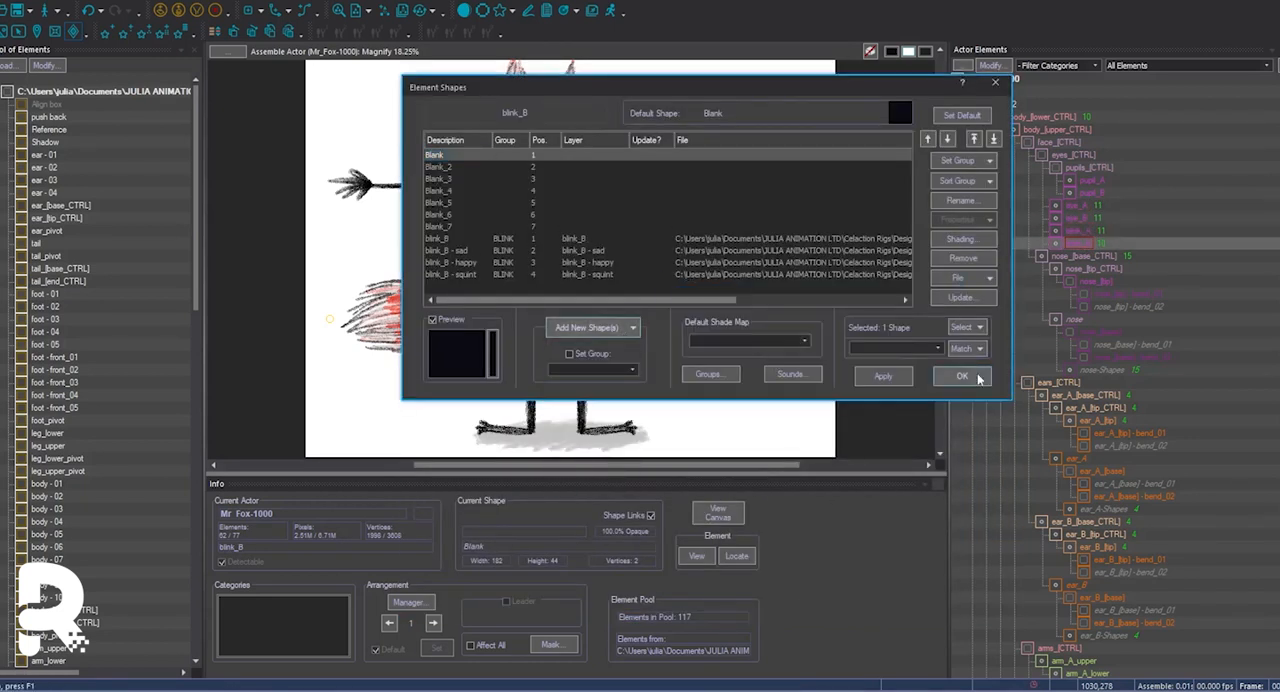
{"action": "left_click", "coordinate": [975, 377]}
Add foot - front_01 to foot - front_05 from the pool to the foot_B element.
{"action": "left_click", "coordinate": [1082, 256]}
{"action": "left_click", "coordinate": [1045, 117]}
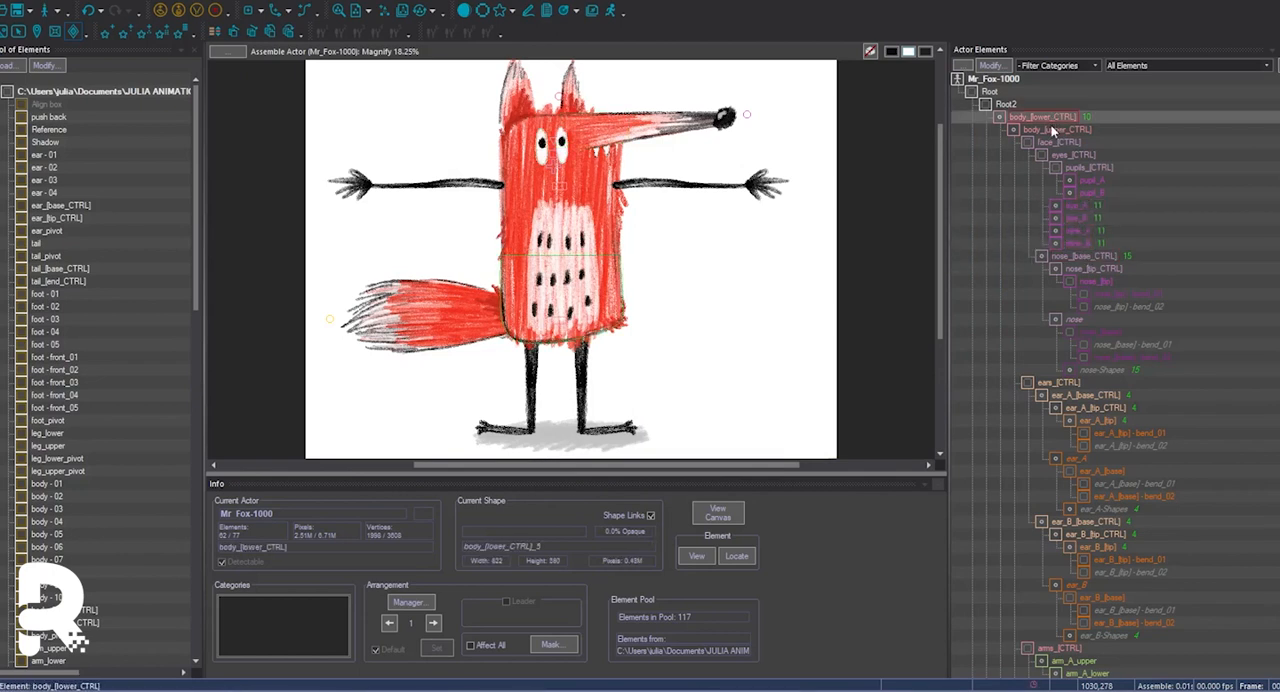
{"action": "double_click", "coordinate": [612, 433]}
{"action": "left_click", "coordinate": [622, 328]}
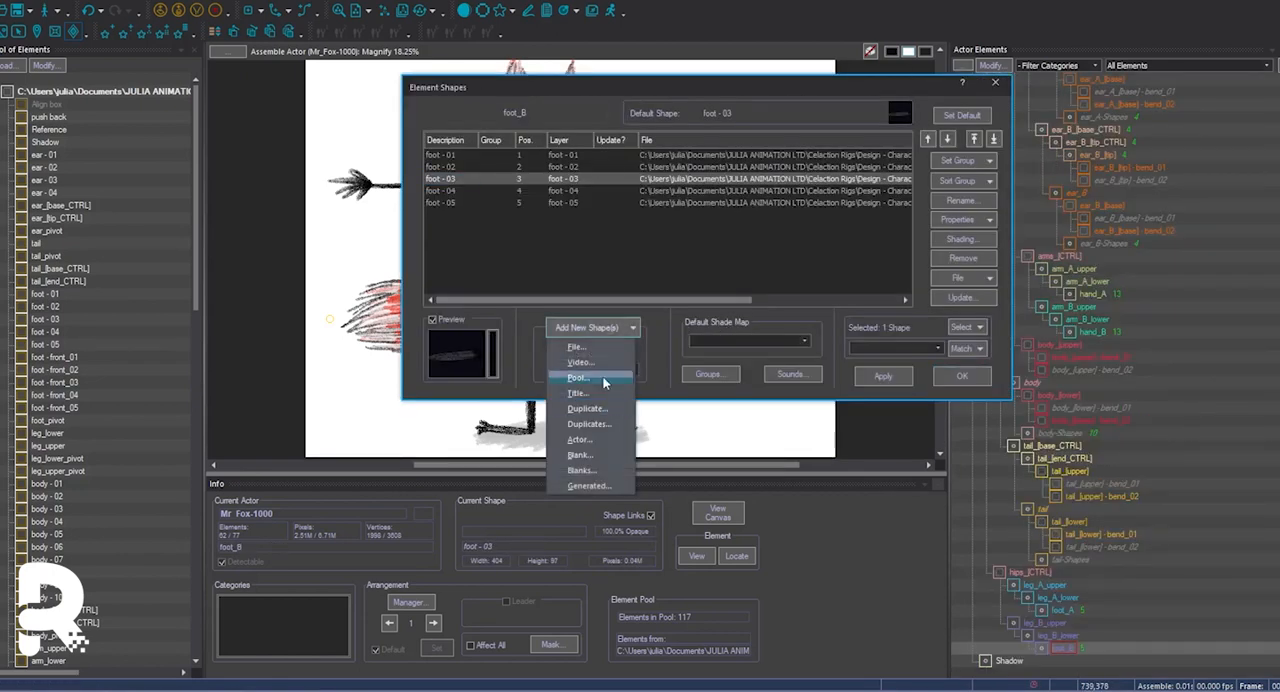
{"action": "left_click", "coordinate": [605, 380]}
{"action": "left_click_drag", "start_coordinate": [626, 442], "coordinate": [627, 462]}
{"action": "left_click", "coordinate": [455, 476]}
{"action": "left_click", "coordinate": [455, 515], "text": "shift"}
{"action": "left_click", "coordinate": [876, 489]}
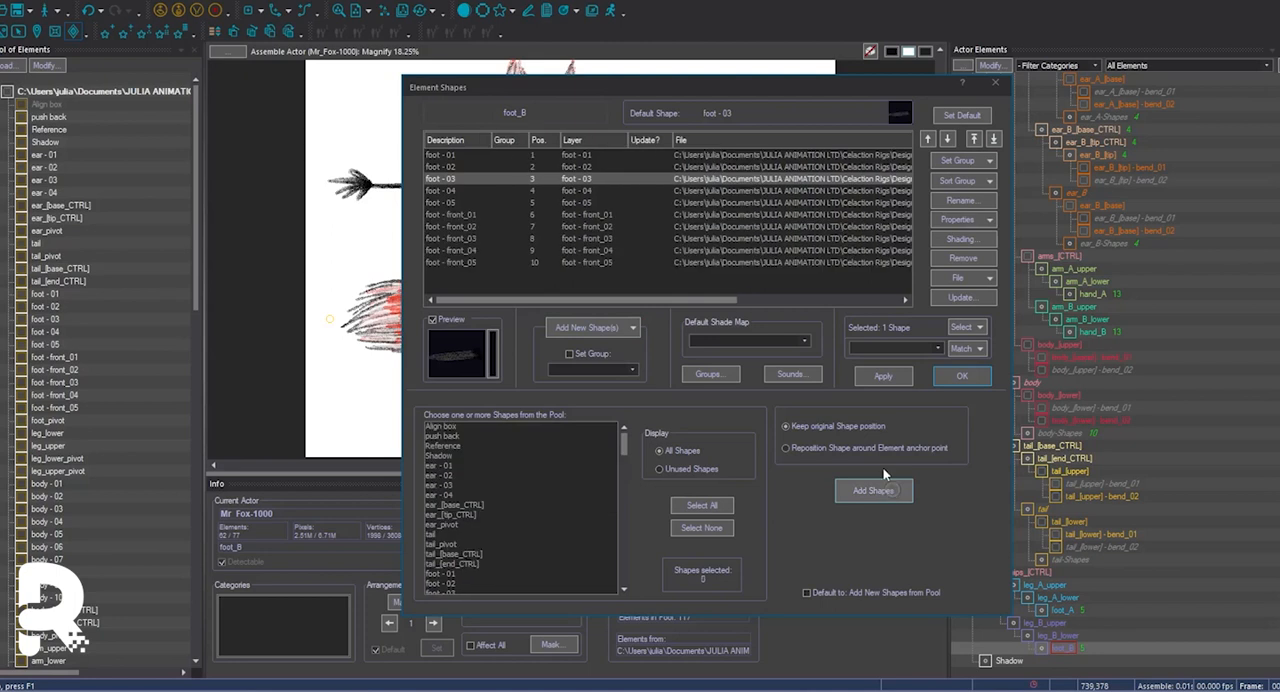
Assign foot - front_01 to foot - front_05 in foot_B to a new shape group named FRONT.
{"action": "left_click", "coordinate": [474, 216]}
{"action": "left_click", "coordinate": [474, 262], "text": "shift"}
{"action": "left_click", "coordinate": [953, 162]}
{"action": "left_click", "coordinate": [600, 156]}
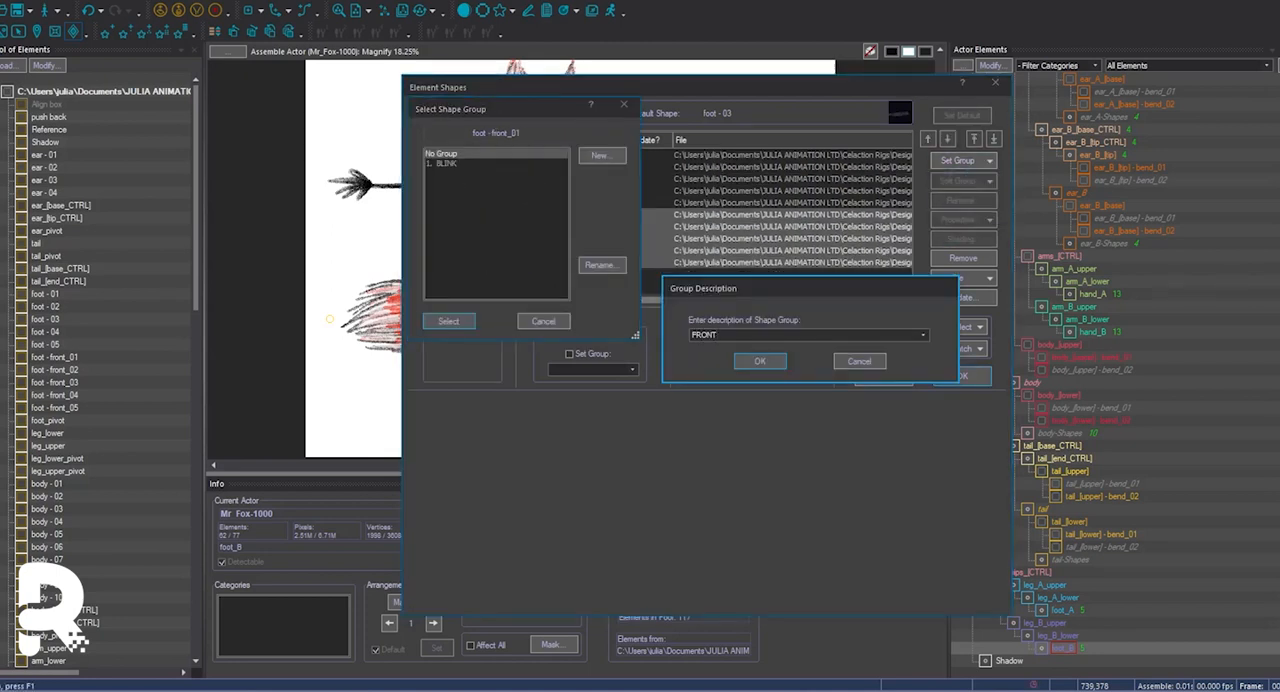
{"action": "key", "text": "Return"}
{"action": "key", "text": "Return"}
{"action": "left_click", "coordinate": [962, 376]}
Add foot - front_01 to foot - front_05 from the pool to the foot_A element.
{"action": "double_click", "coordinate": [1060, 609]}
{"action": "left_click", "coordinate": [590, 329]}
{"action": "left_click", "coordinate": [602, 380]}
{"action": "mouse_move", "coordinate": [625, 442]}
{"action": "left_mouse_down"}
{"action": "mouse_move", "coordinate": [624, 552]}
{"action": "mouse_move", "coordinate": [626, 461]}
{"action": "left_mouse_up"}
{"action": "left_click", "coordinate": [465, 515]}
{"action": "left_click", "coordinate": [465, 554], "text": "shift"}
{"action": "left_click", "coordinate": [872, 491]}
Assign the five front foot shapes in foot_A to the FRONT group.
{"action": "left_click", "coordinate": [474, 216]}
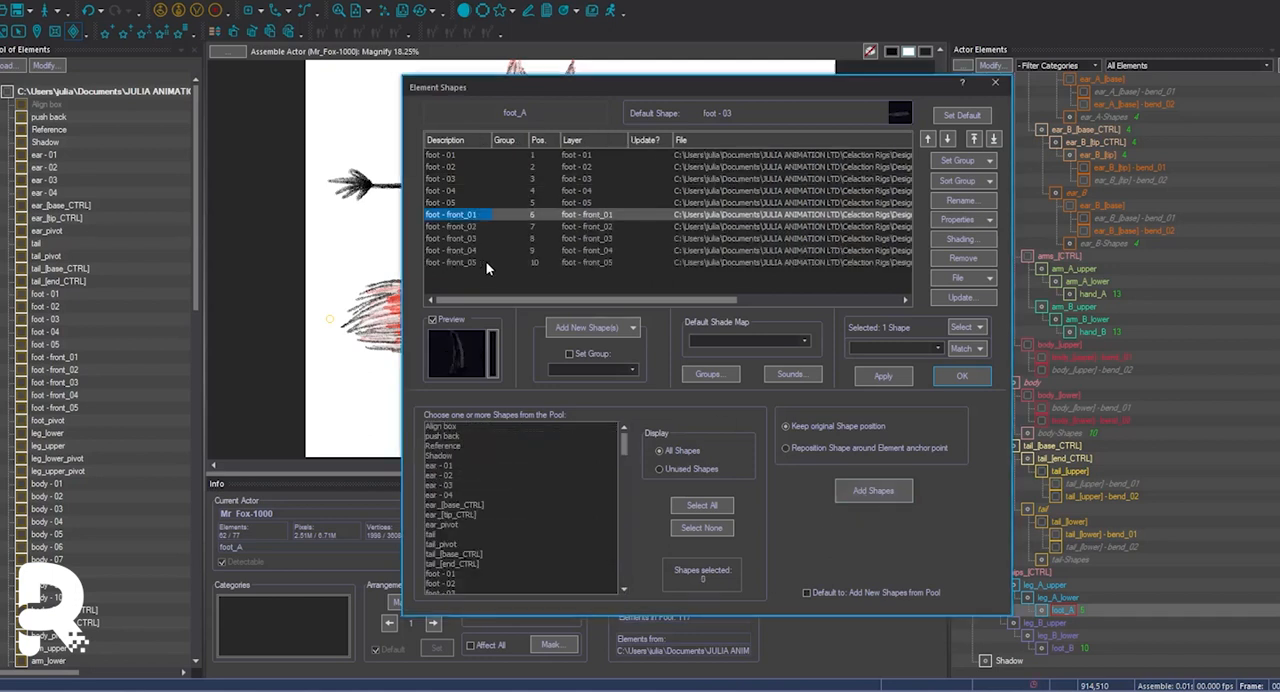
{"action": "left_click", "coordinate": [476, 262], "text": "shift"}
{"action": "left_click", "coordinate": [957, 161]}
{"action": "left_click", "coordinate": [962, 376]}
Open the Mr_Fox-1001 scene and rotate both arms down so they hang beside the body.
{"action": "left_click", "coordinate": [857, 685]}
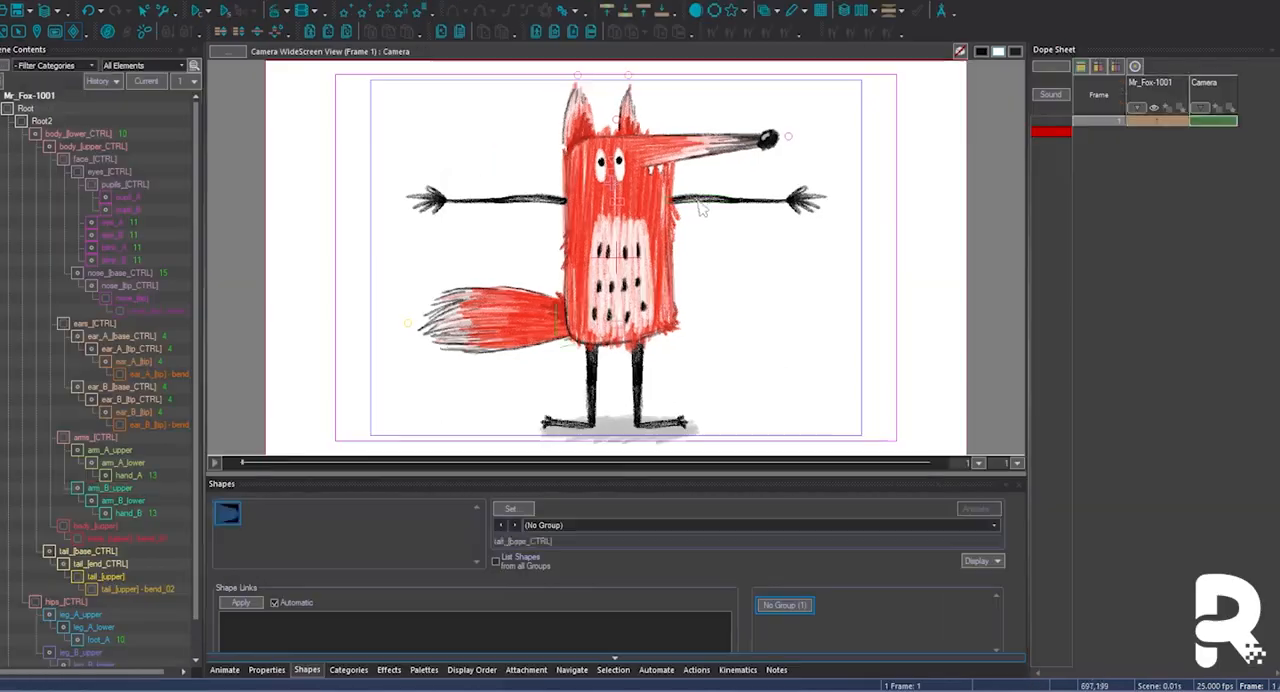
{"action": "left_click", "coordinate": [692, 240]}
{"action": "left_click", "coordinate": [728, 322]}
{"action": "left_click", "coordinate": [528, 328]}
{"action": "left_click", "coordinate": [537, 279]}
{"action": "left_click", "coordinate": [699, 280]}
{"action": "left_click", "coordinate": [549, 228]}
{"action": "left_click", "coordinate": [686, 232]}
{"action": "left_click", "coordinate": [573, 426]}
{"action": "left_click", "coordinate": [536, 277]}
{"action": "left_click", "coordinate": [549, 230]}
{"action": "left_click_drag", "start_coordinate": [699, 283], "coordinate": [714, 259]}
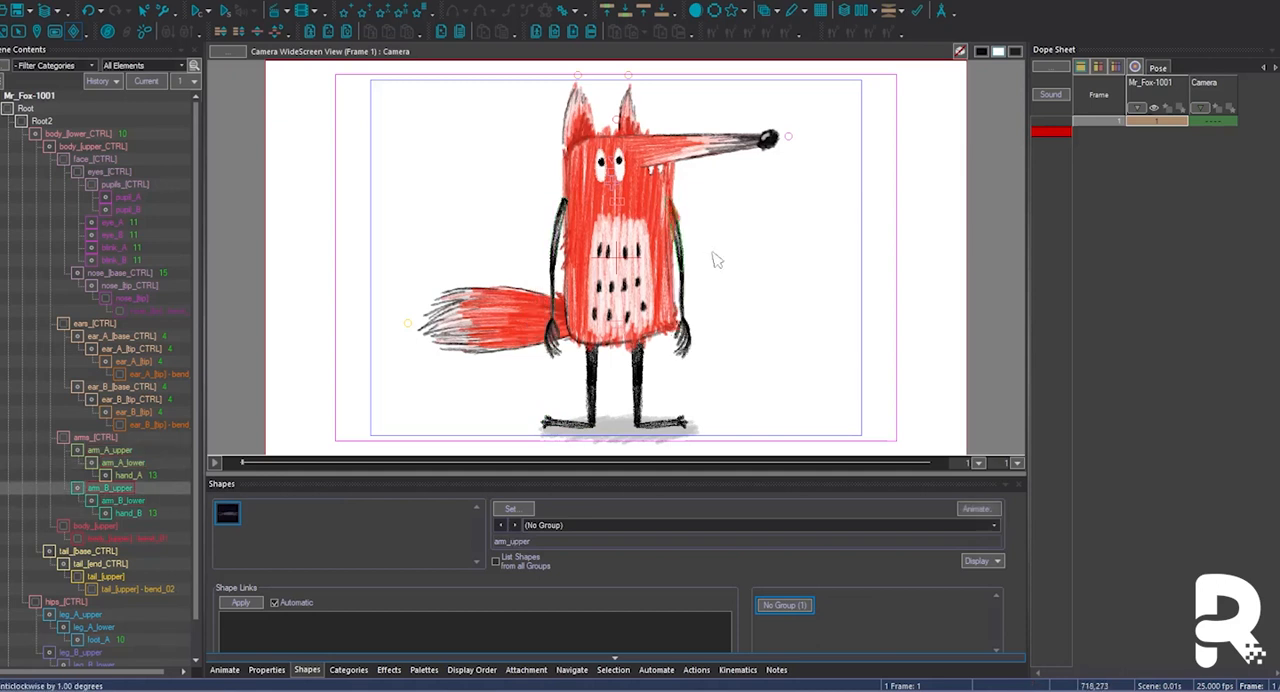
Lower the nose tip slightly and bend both ear tips towards the nose side.
{"action": "left_click_drag", "start_coordinate": [741, 150], "coordinate": [742, 163]}
{"action": "left_click", "coordinate": [603, 104]}
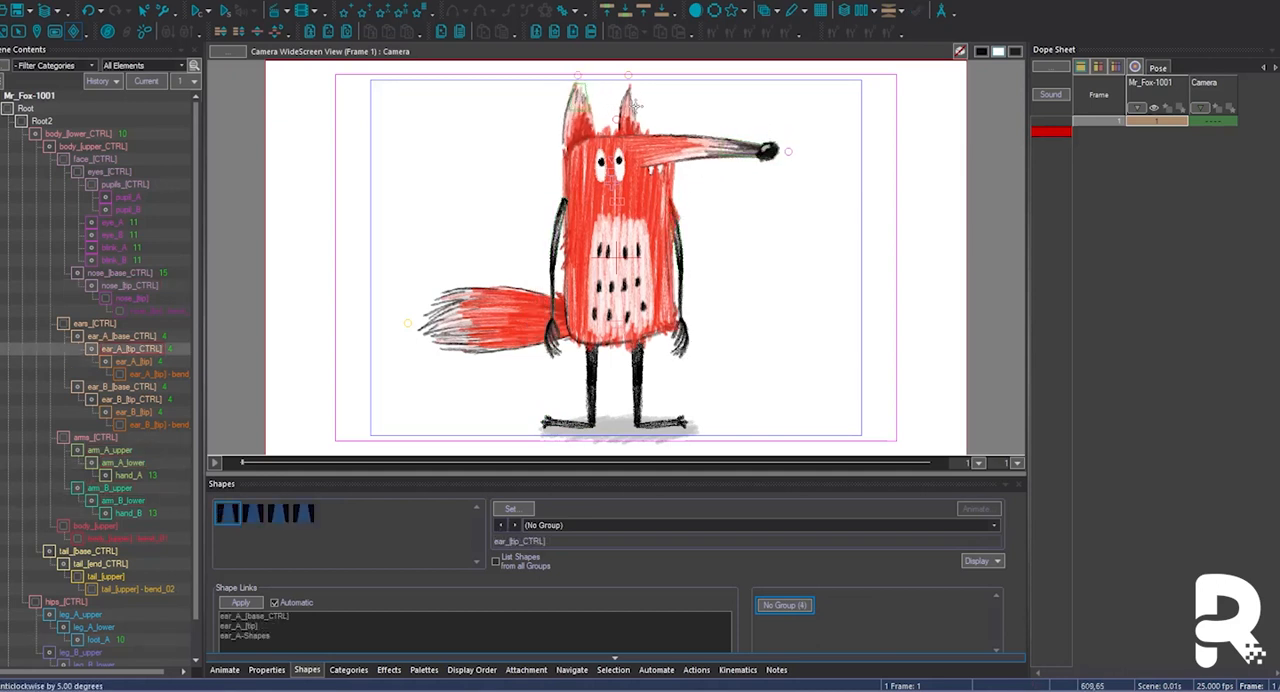
{"action": "left_click", "coordinate": [636, 138]}
{"action": "left_click_drag", "start_coordinate": [637, 112], "coordinate": [650, 108]}
{"action": "left_click", "coordinate": [598, 113]}
Rotate the tail down from tail_[base_CTRL] so it hangs low behind the body, then check the face and body shapes.
{"action": "left_click_drag", "start_coordinate": [548, 318], "coordinate": [542, 377]}
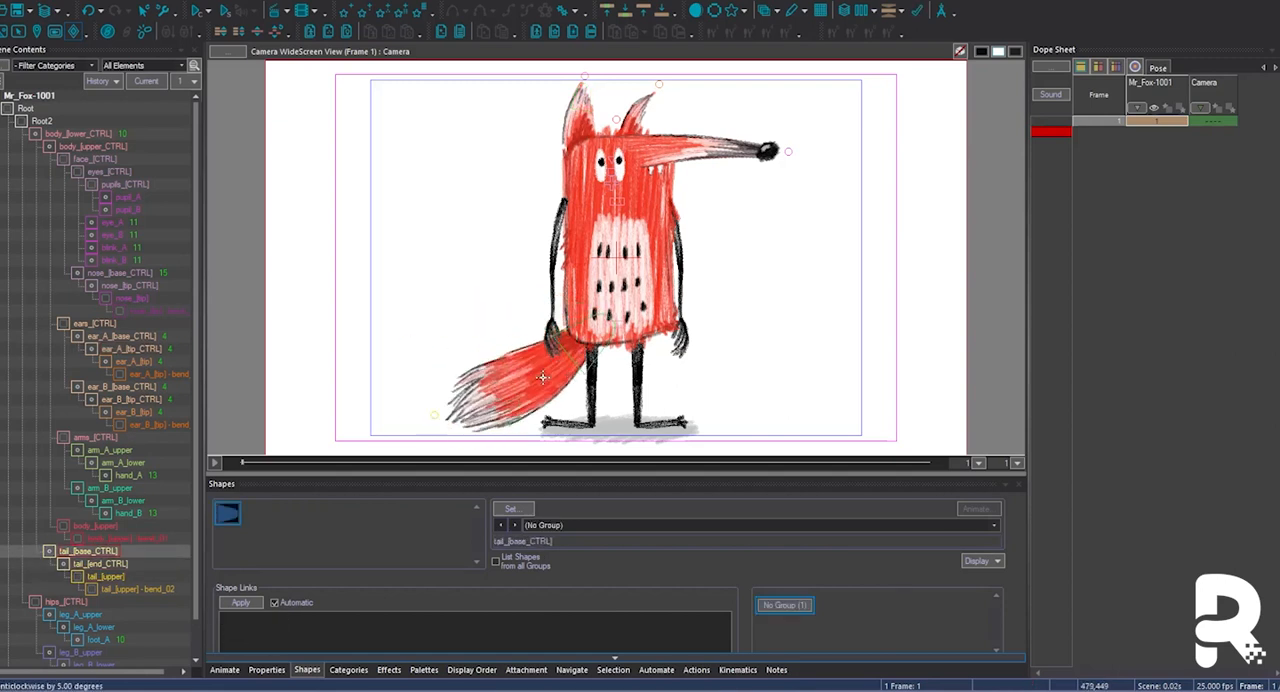
{"action": "left_click", "coordinate": [625, 188]}
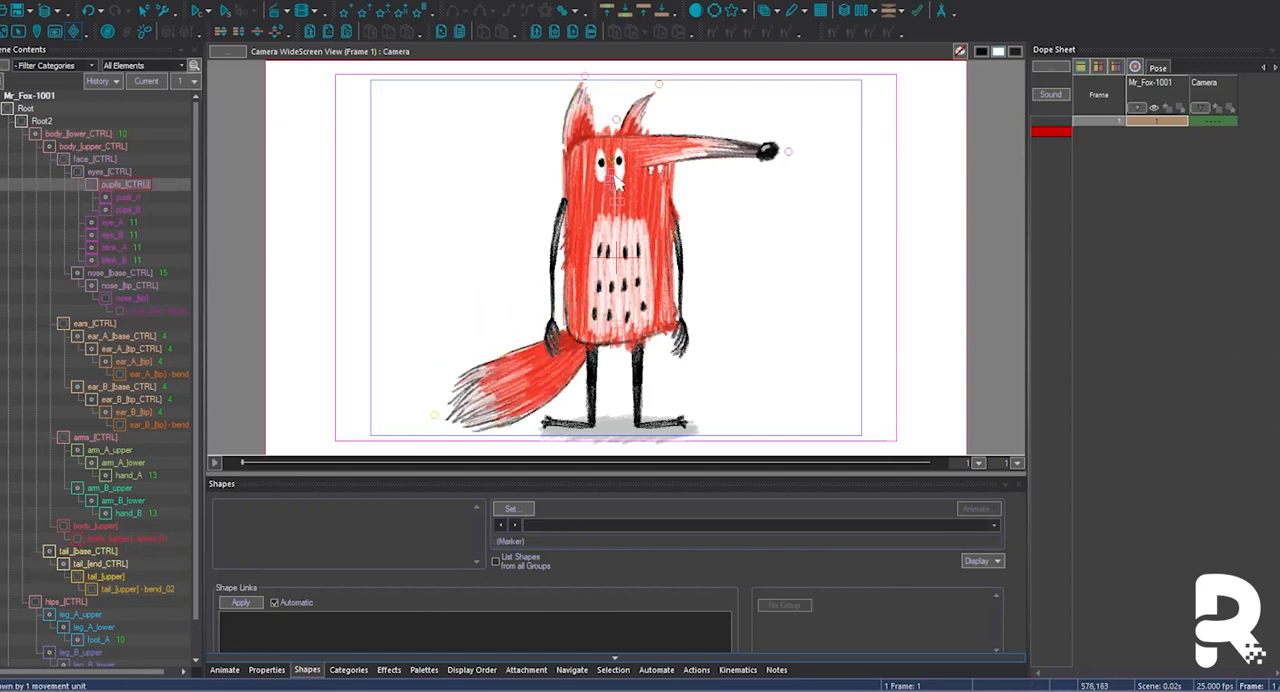
{"action": "left_click", "coordinate": [622, 186], "text": "ctrl"}
{"action": "left_click", "coordinate": [983, 171]}
{"action": "left_click", "coordinate": [626, 246]}
{"action": "key", "text": "Page_Down"}
{"action": "key", "text": "Page_Up"}
Switch foot_A and foot_B to the FRONT shape group so both feet face forward.
{"action": "left_click", "coordinate": [571, 426]}
{"action": "left_click", "coordinate": [570, 525]}
{"action": "left_click", "coordinate": [569, 548]}
{"action": "left_click", "coordinate": [660, 425]}
{"action": "left_click", "coordinate": [612, 525]}
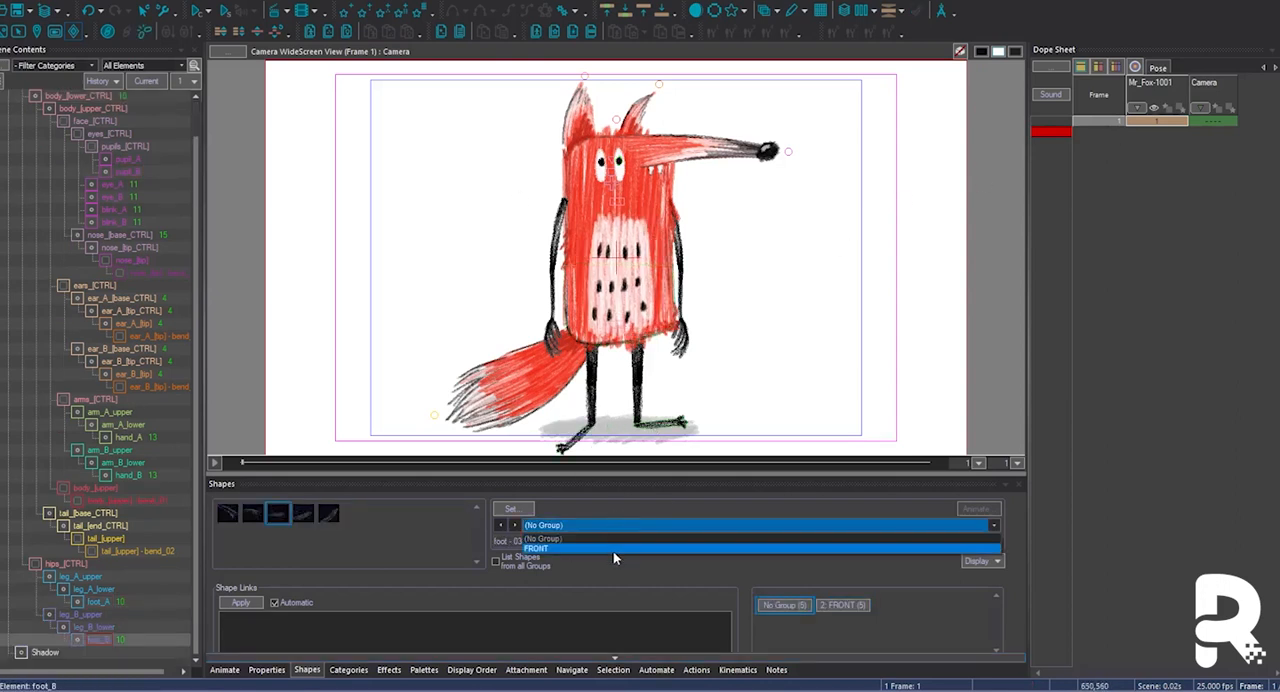
{"action": "left_click", "coordinate": [613, 550]}
{"action": "left_click", "coordinate": [629, 438]}
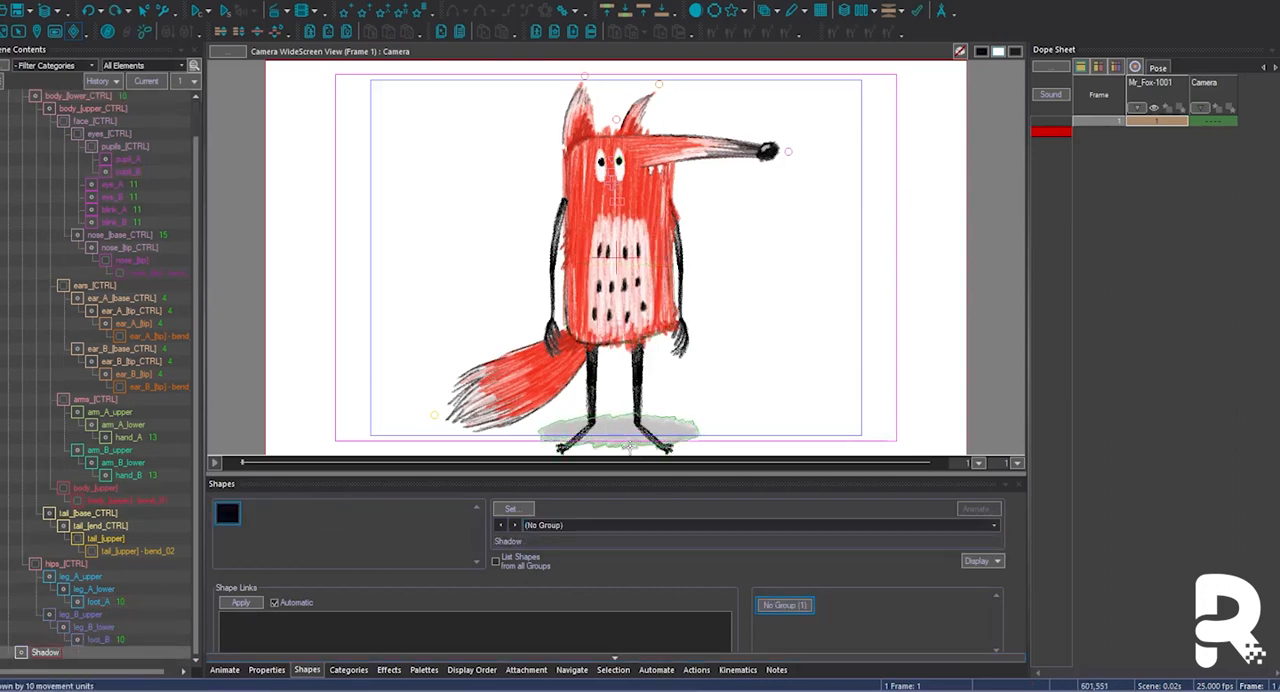
On frame 2, switch foot_B and foot_A back to the (No Group) side-view foot shapes.
{"action": "left_click", "coordinate": [652, 440]}
{"action": "left_click", "coordinate": [560, 526]}
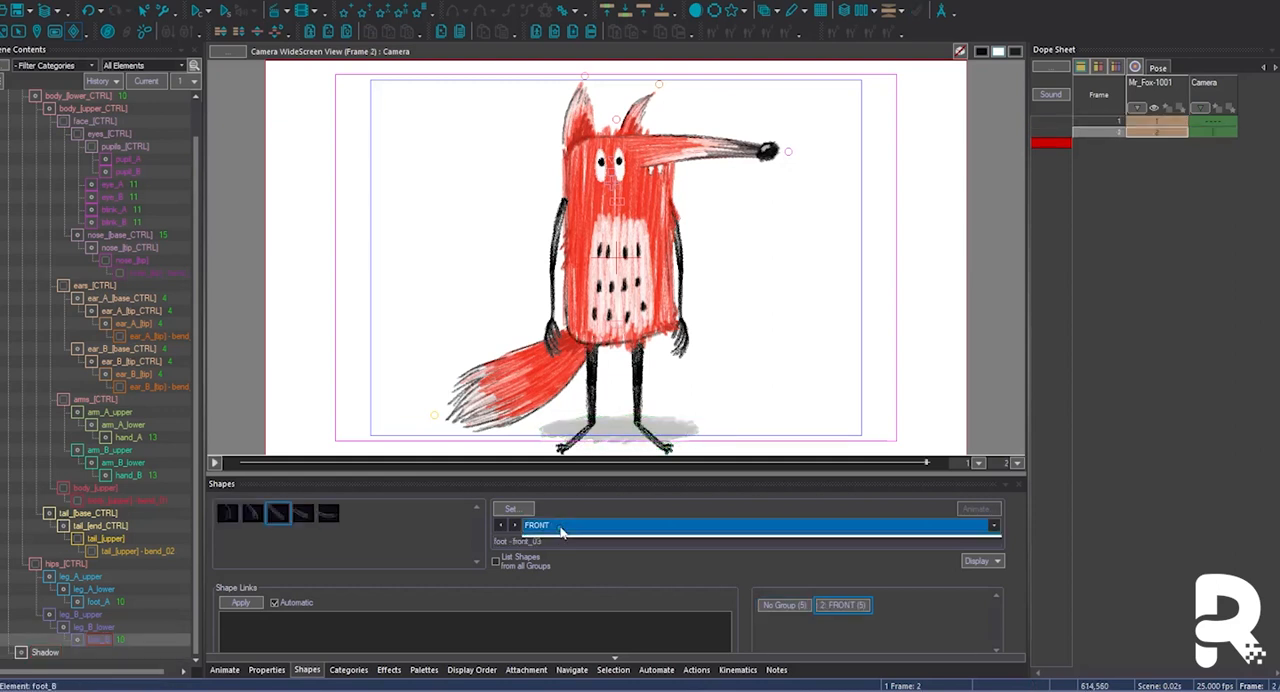
{"action": "left_click", "coordinate": [565, 538]}
{"action": "left_click", "coordinate": [577, 439]}
{"action": "left_click", "coordinate": [572, 526]}
{"action": "left_click", "coordinate": [573, 539]}
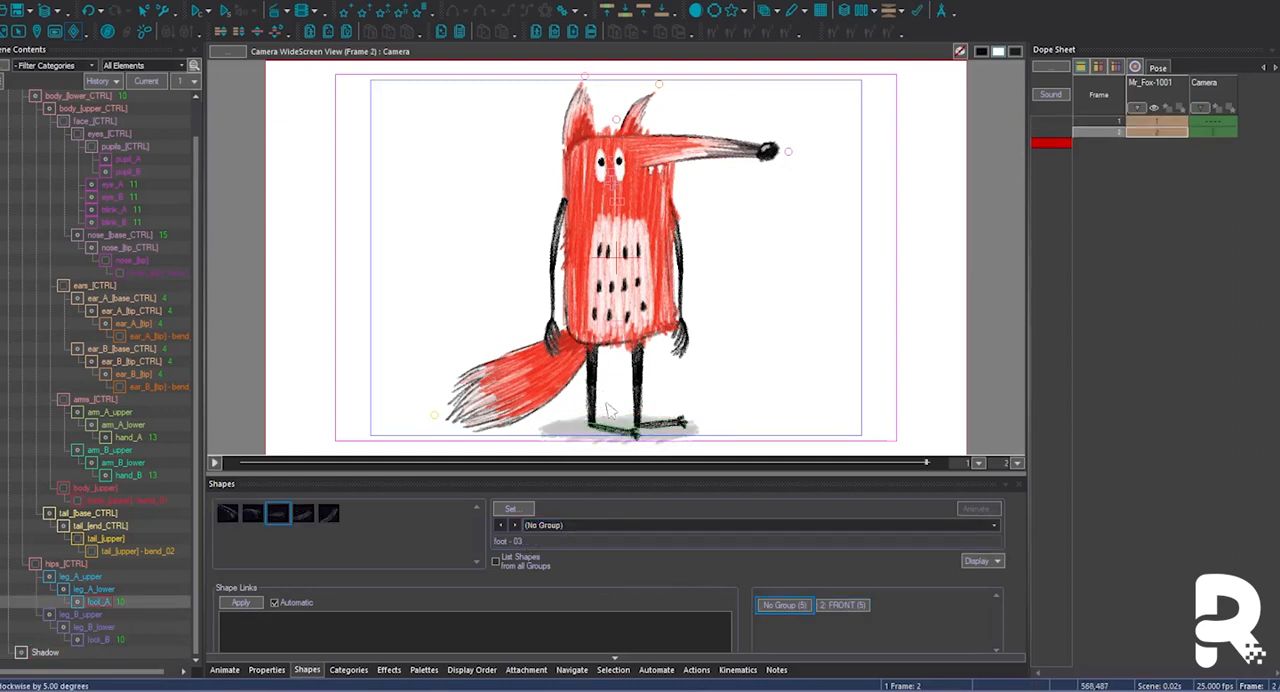
Bring the legs closer together on frame 2 by shifting leg_A_upper and leg_B_upper towards each other.
{"action": "left_click", "coordinate": [650, 356]}
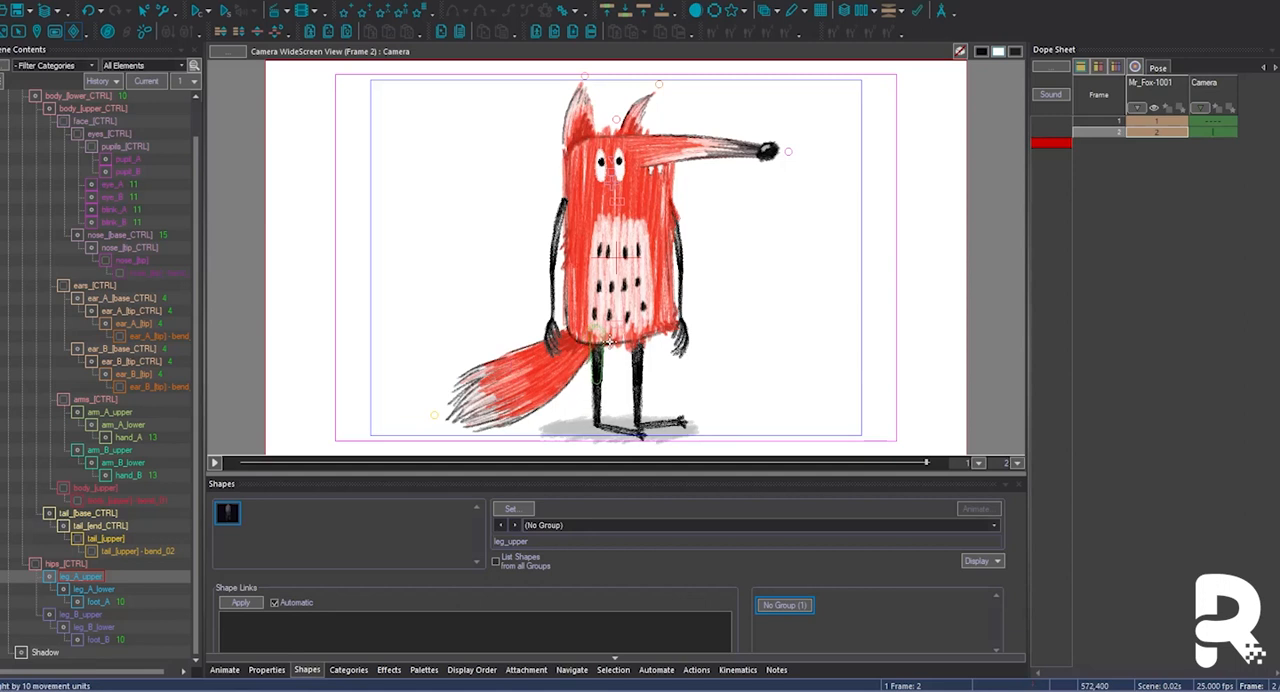
{"action": "left_click", "coordinate": [96, 617]}
{"action": "key", "text": "Left"}
{"action": "key", "text": "Left"}
Set the lower body on frame 2 to shape body_[lower_CTRL]_6 and shift the face towards the nose side.
{"action": "left_click", "coordinate": [616, 260]}
{"action": "key", "text": "Page_Down"}
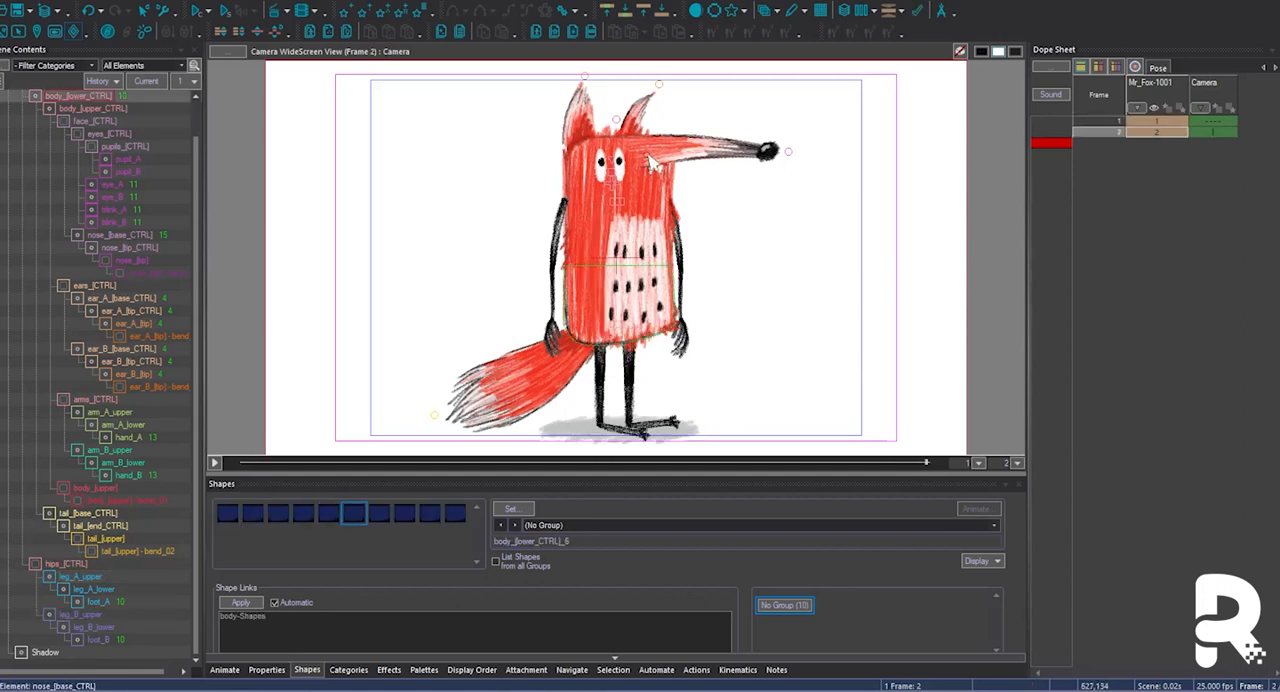
{"action": "left_click", "coordinate": [617, 216]}
{"action": "key", "text": "Right"}
Move the bases of ear_B and ear_A closer together on frame 2, comparing against frame 1.
{"action": "key", "text": "Right"}
{"action": "left_click", "coordinate": [637, 145]}
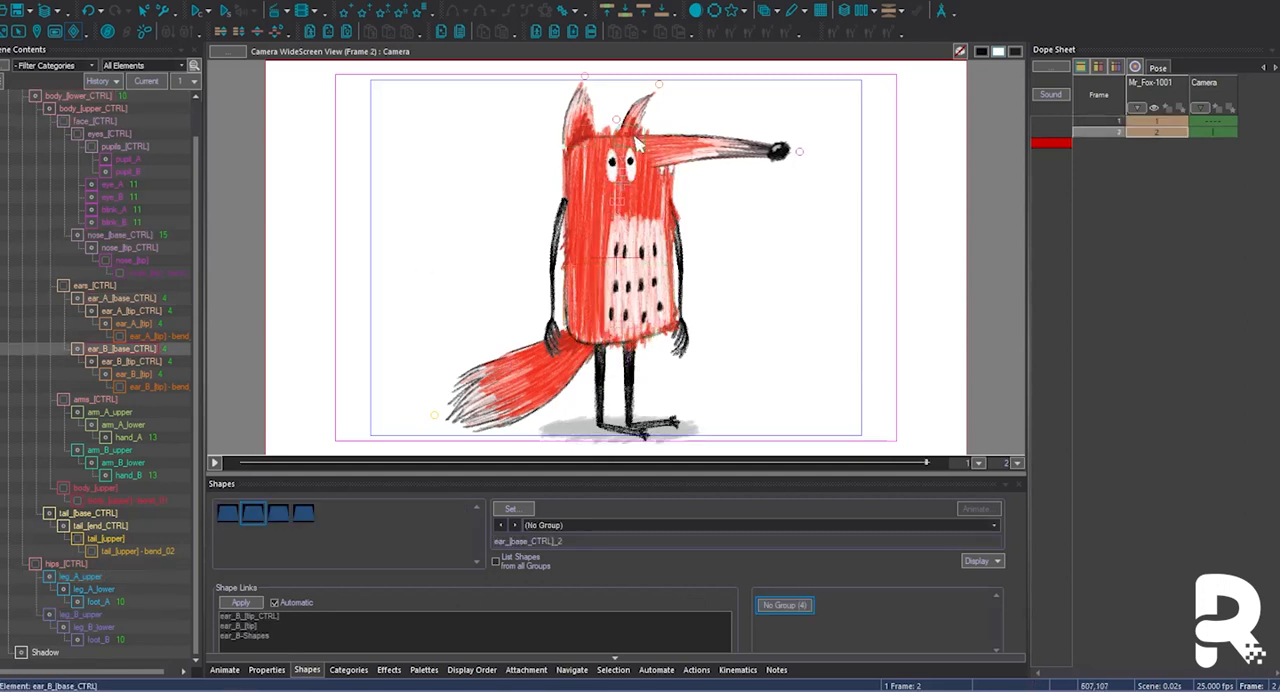
{"action": "left_click", "coordinate": [581, 128]}
{"action": "key", "text": "Right"}
{"action": "key", "text": "comma"}
{"action": "key", "text": "period"}
Move arm_A_upper and arm_B_upper inward over the body on frame 2 for a side-view stance.
{"action": "left_click", "coordinate": [558, 236]}
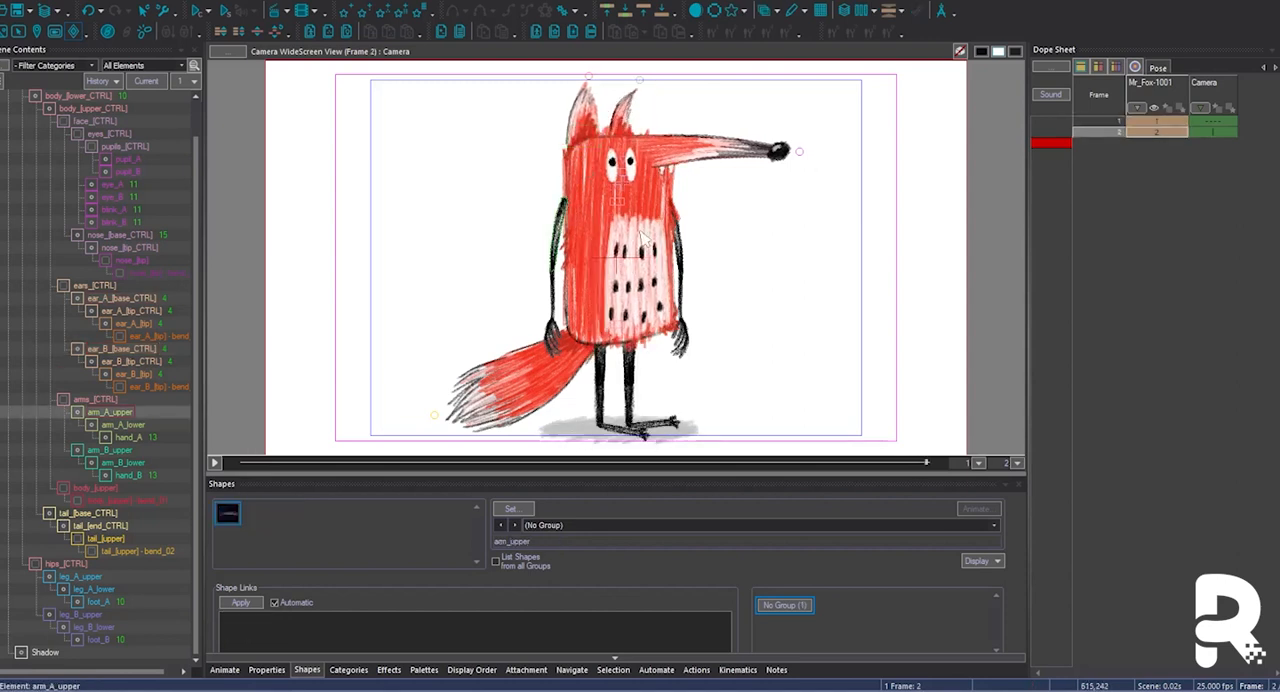
{"action": "left_click", "coordinate": [685, 265]}
{"action": "key", "text": "comma"}
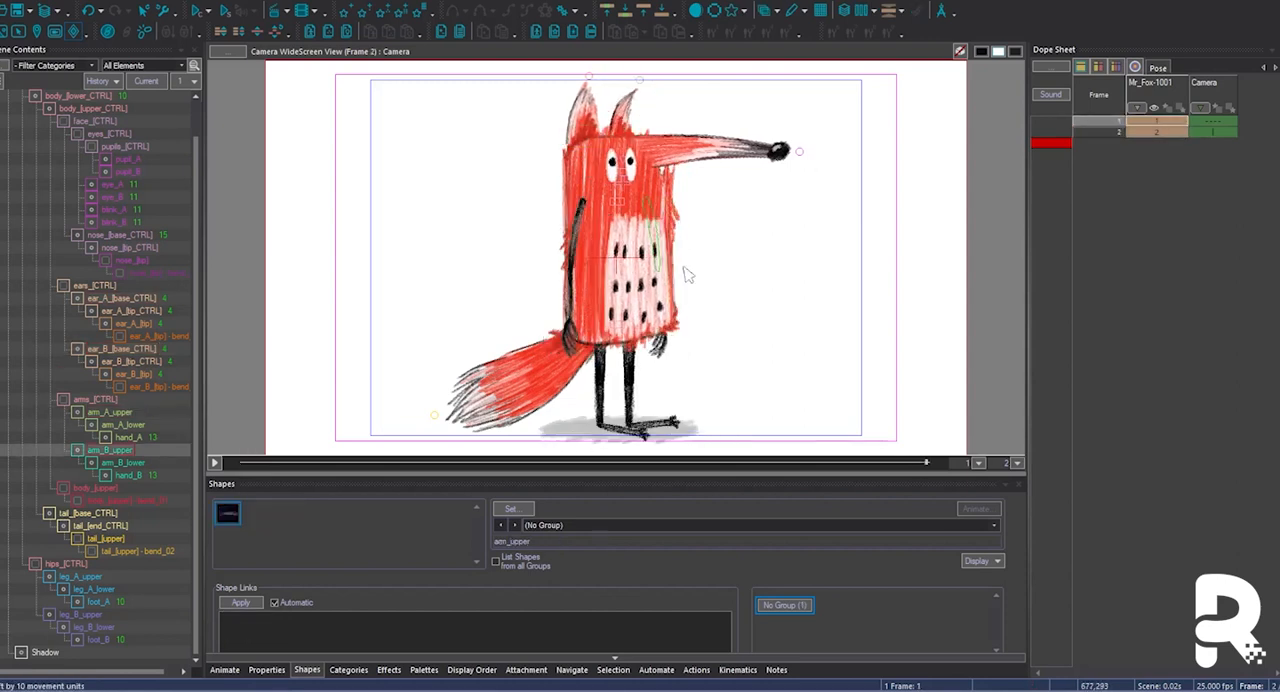
{"action": "key", "text": "period"}
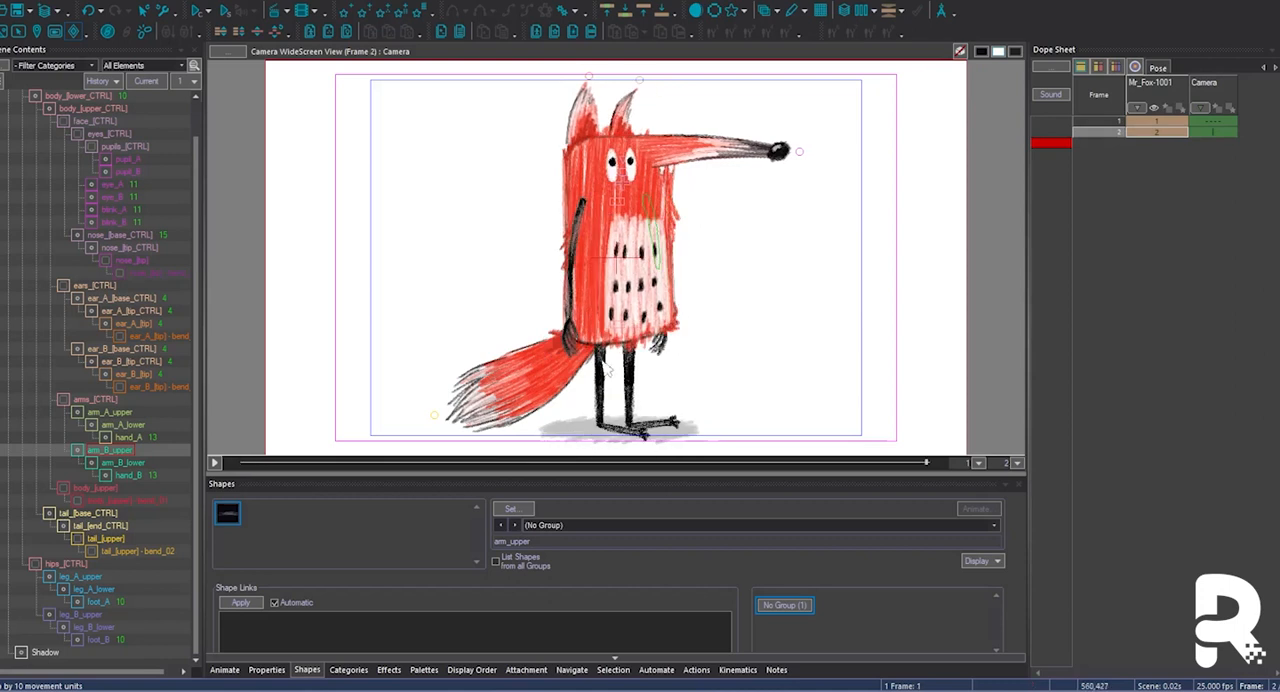
Nudge the legs vertically into a staggered side stance on frame 2, comparing against frame 1.
{"action": "left_click", "coordinate": [604, 364]}
{"action": "key", "text": "comma"}
{"action": "key", "text": "period"}
{"action": "left_click", "coordinate": [676, 433]}
{"action": "key", "text": "comma"}
{"action": "key", "text": "period"}
Adjust the tail from tail_[base_CTRL] on frame 2 so it sits slightly lower, comparing with frame 1.
{"action": "left_click", "coordinate": [598, 364]}
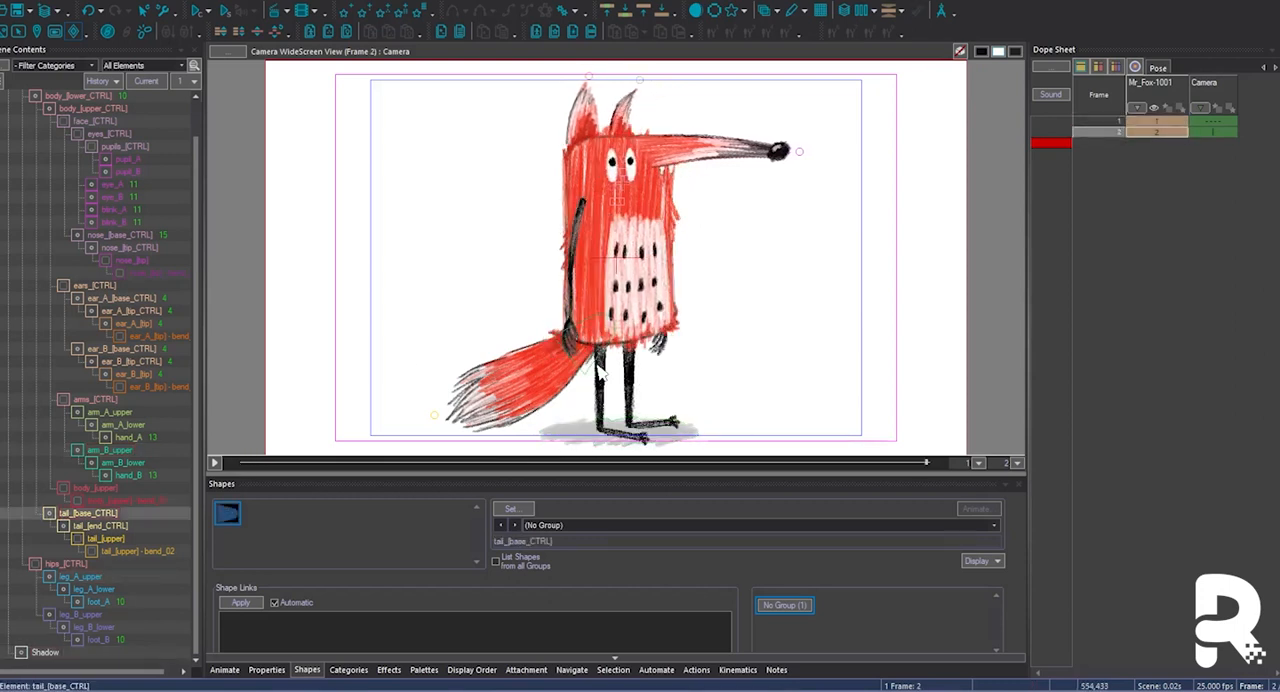
{"action": "key", "text": "z"}
{"action": "left_click", "coordinate": [515, 361]}
{"action": "key", "text": "z"}
{"action": "key", "text": "comma"}
{"action": "key", "text": "period"}
{"action": "key", "text": "comma"}
{"action": "key", "text": "period"}
{"action": "key", "text": "comma"}
{"action": "key", "text": "period"}
Nudge ear_A_[base_CTRL] towards the nose side on frame 2 and compare it with frame 1.
{"action": "left_click", "coordinate": [580, 130]}
{"action": "key", "text": "comma"}
{"action": "key", "text": "period"}
{"action": "key", "text": "Right"}
{"action": "key", "text": "comma"}
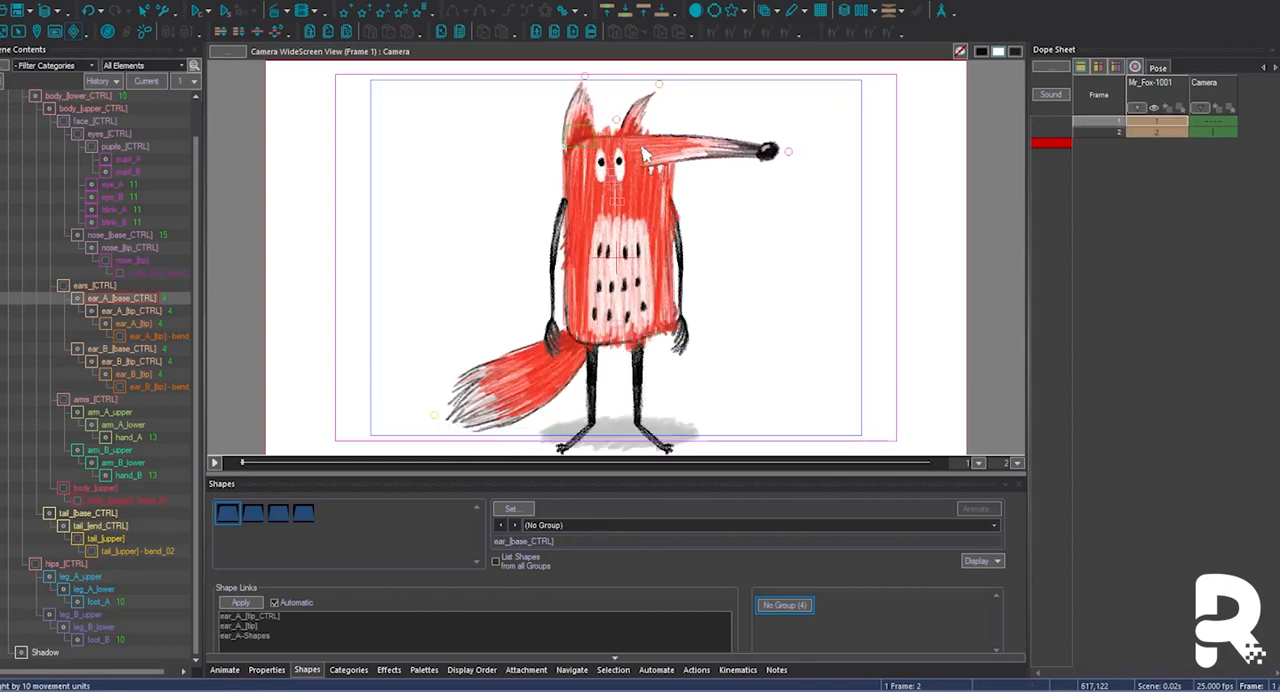
Try other eye shapes on the three-quarter pose and compare the frames.
{"action": "left_click", "coordinate": [619, 163]}
{"action": "key", "text": "Insert"}
{"action": "key", "text": "period"}
{"action": "key", "text": "comma"}
{"action": "key", "text": "comma"}
{"action": "key", "text": "Page_Down"}
{"action": "key", "text": "Page_Down"}
{"action": "key", "text": "Page_Down"}
{"action": "key", "text": "period"}
Add mirrored, left-facing copies of the side and three-quarter poses as frames 1 and 2.
{"action": "left_click", "coordinate": [1154, 131]}
{"action": "left_click", "coordinate": [1153, 145]}
{"action": "left_click", "coordinate": [1151, 120]}
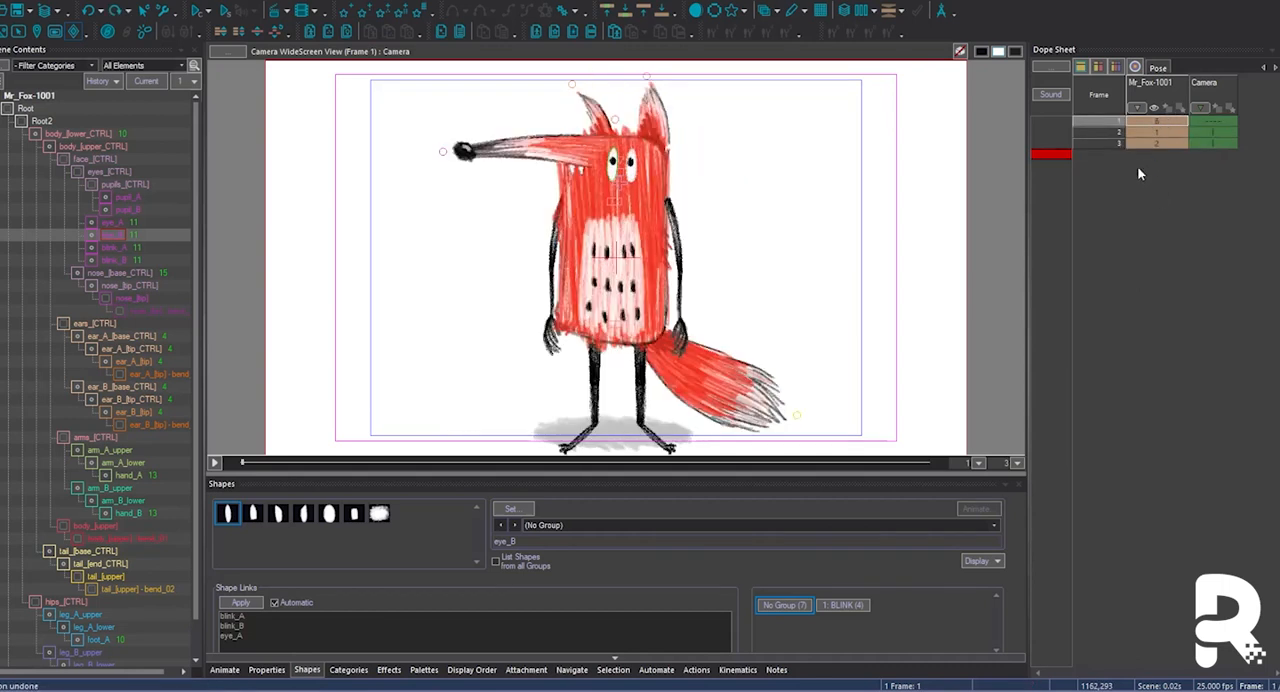
{"action": "left_click", "coordinate": [1152, 144]}
{"action": "left_click", "coordinate": [26, 108]}
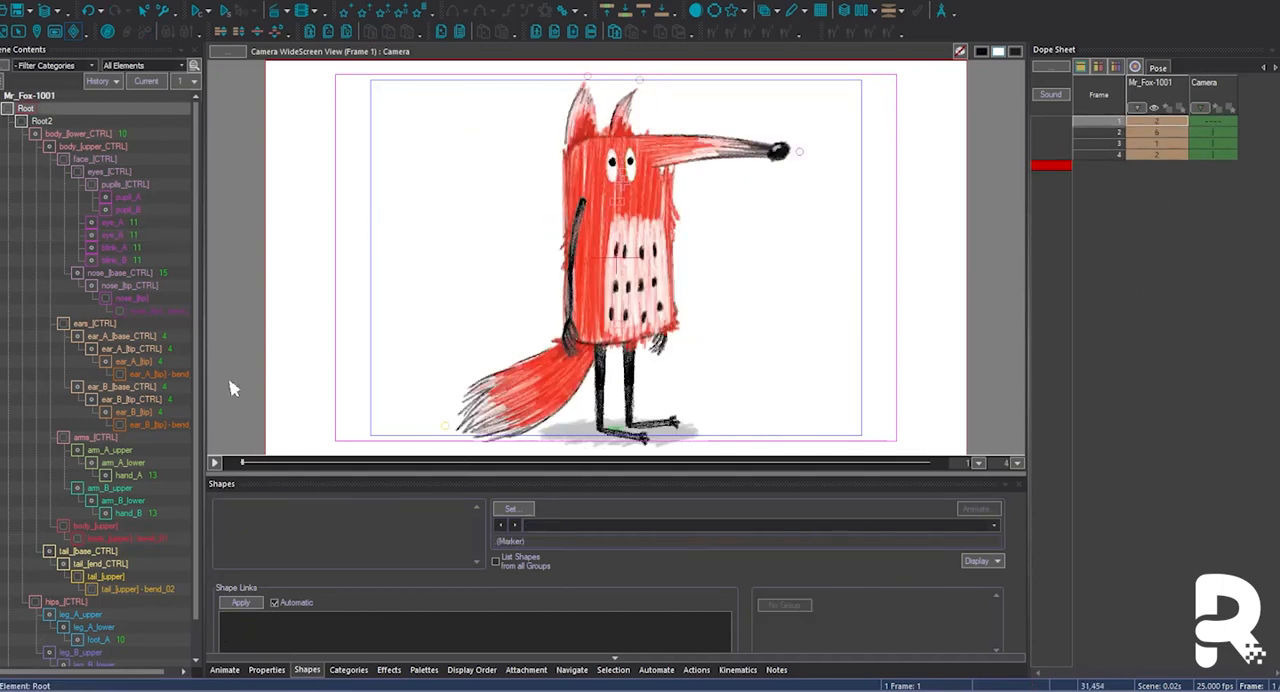
{"action": "left_click", "coordinate": [1098, 67]}
{"action": "key", "text": "comma"}
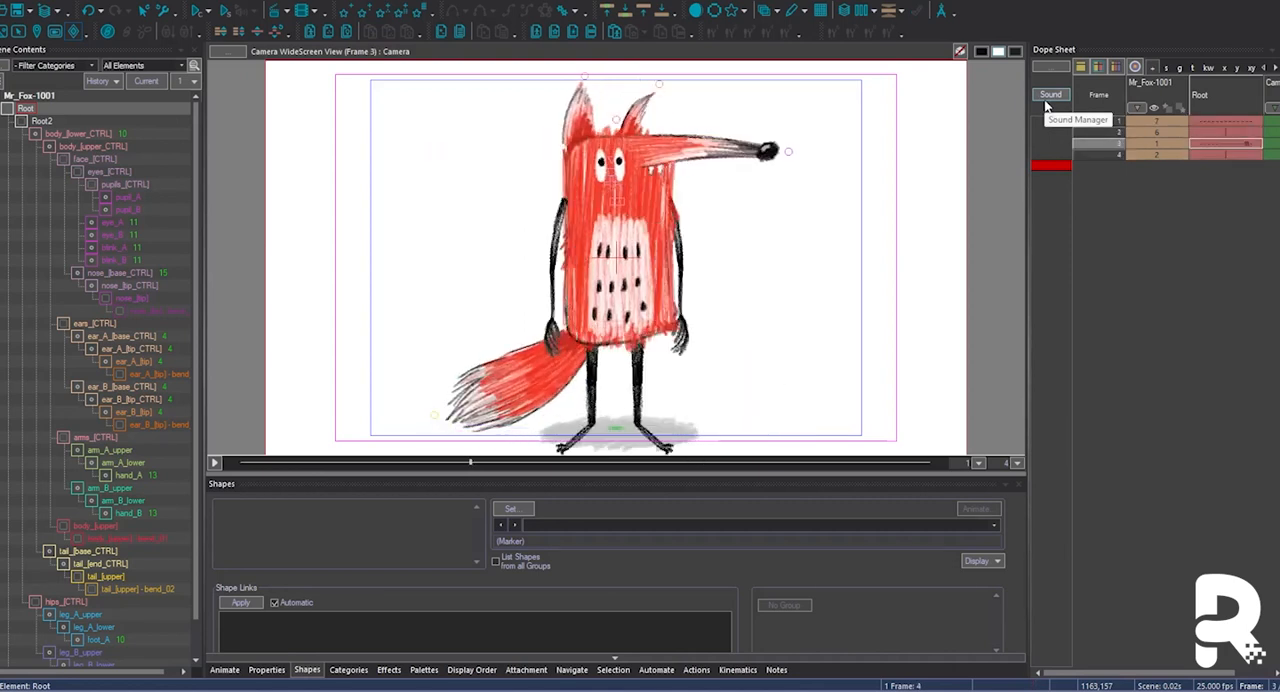
Show the full element hierarchy and set the lower body on frame 1 to shape body_[lower_CTRL]_4.
{"action": "left_click", "coordinate": [5, 66]}
{"action": "left_click", "coordinate": [60, 392]}
{"action": "scroll", "coordinate": [68, 610], "scroll_direction": "down", "scroll_amount": 10}
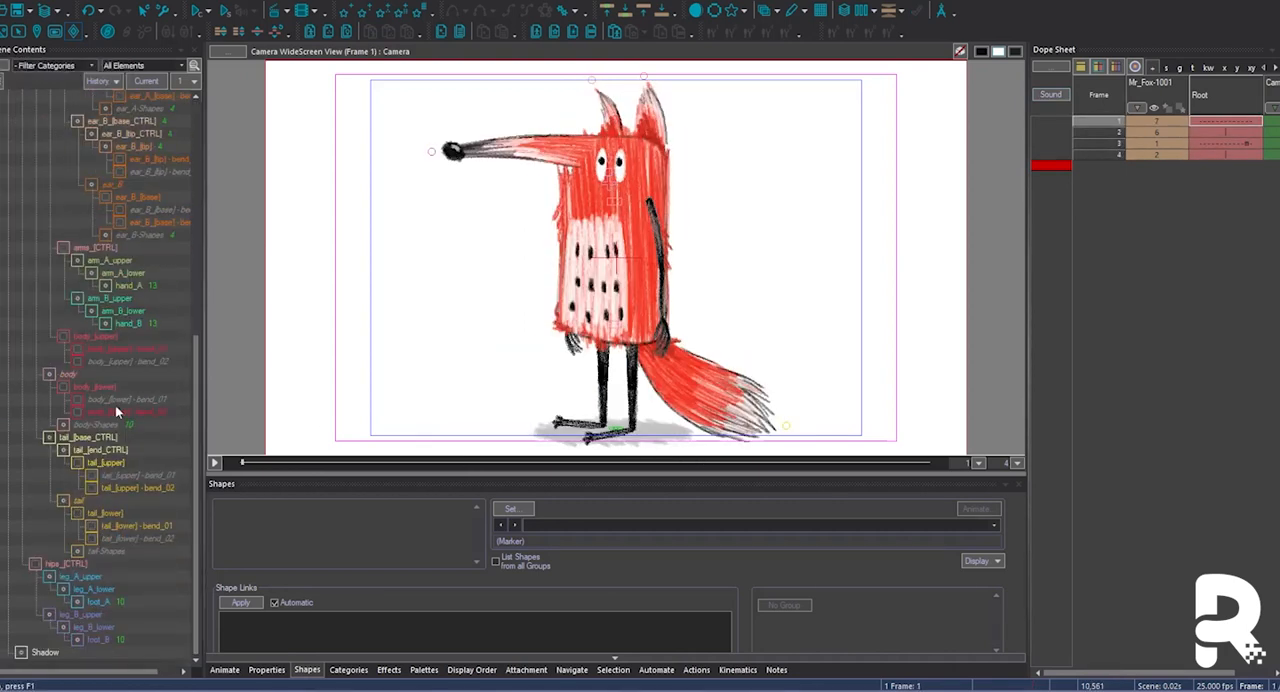
{"action": "left_click", "coordinate": [74, 374]}
{"action": "left_click", "coordinate": [1205, 134]}
{"action": "key", "text": "comma"}
{"action": "left_click", "coordinate": [612, 318]}
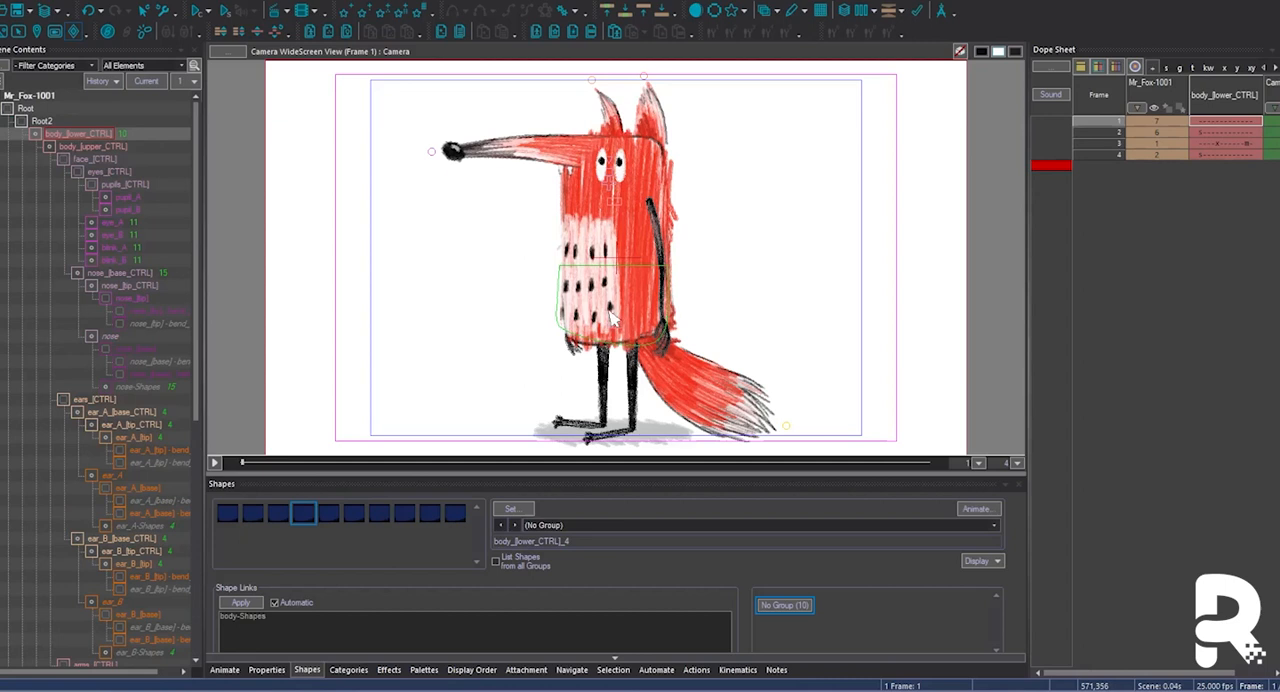
Compare the body across all four frames, set frame 3 to shape body_[lower_CTRL]_6, and inspect the Shadow element's keys.
{"action": "left_click", "coordinate": [1214, 153]}
{"action": "left_click", "coordinate": [1216, 124]}
{"action": "left_click", "coordinate": [1208, 134]}
{"action": "left_click", "coordinate": [1208, 146]}
{"action": "left_click", "coordinate": [1209, 136]}
{"action": "key", "text": "comma"}
{"action": "key", "text": "comma"}
{"action": "key", "text": "period"}
{"action": "key", "text": "period"}
{"action": "key", "text": "period"}
{"action": "key", "text": "comma"}
{"action": "key", "text": "period"}
{"action": "key", "text": "period"}
{"action": "key", "text": "comma"}
{"action": "key", "text": "comma"}
{"action": "key", "text": "comma"}
{"action": "key", "text": "period"}
{"action": "key", "text": "period"}
{"action": "key", "text": "comma"}
{"action": "key", "text": "period"}
{"action": "key", "text": "period"}
{"action": "key", "text": "period"}
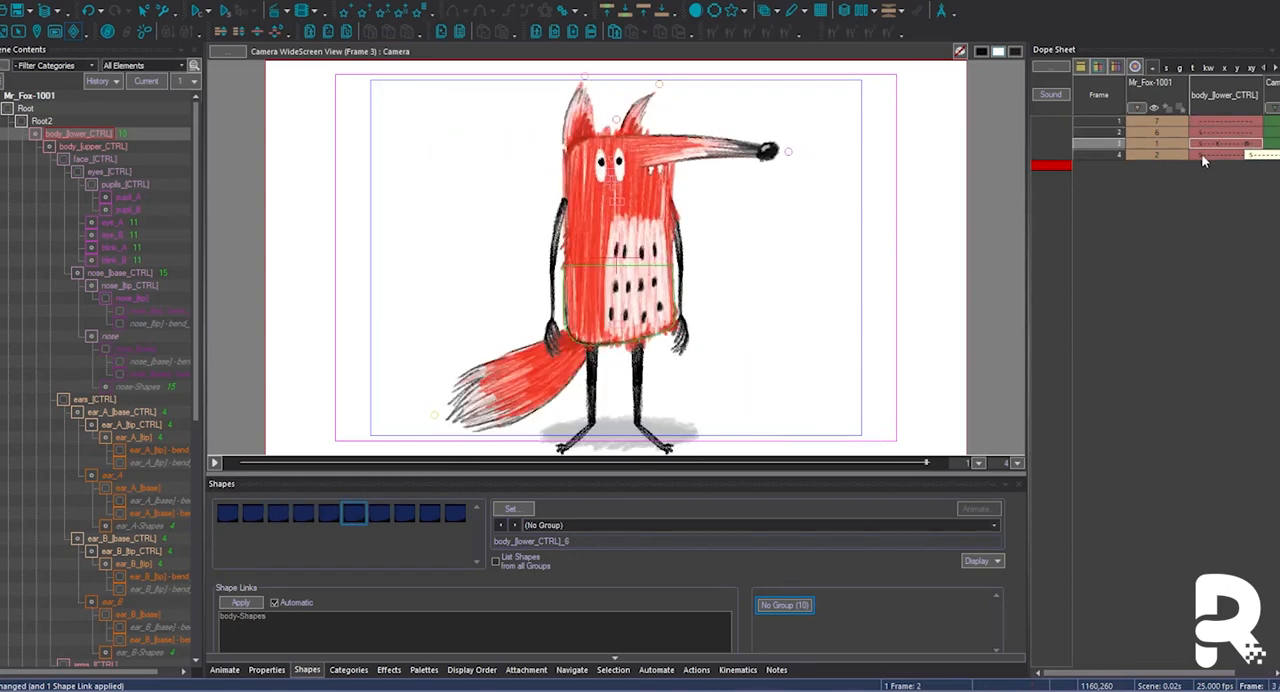
{"action": "left_click_drag", "start_coordinate": [196, 285], "coordinate": [196, 530]}
{"action": "left_click", "coordinate": [45, 653]}
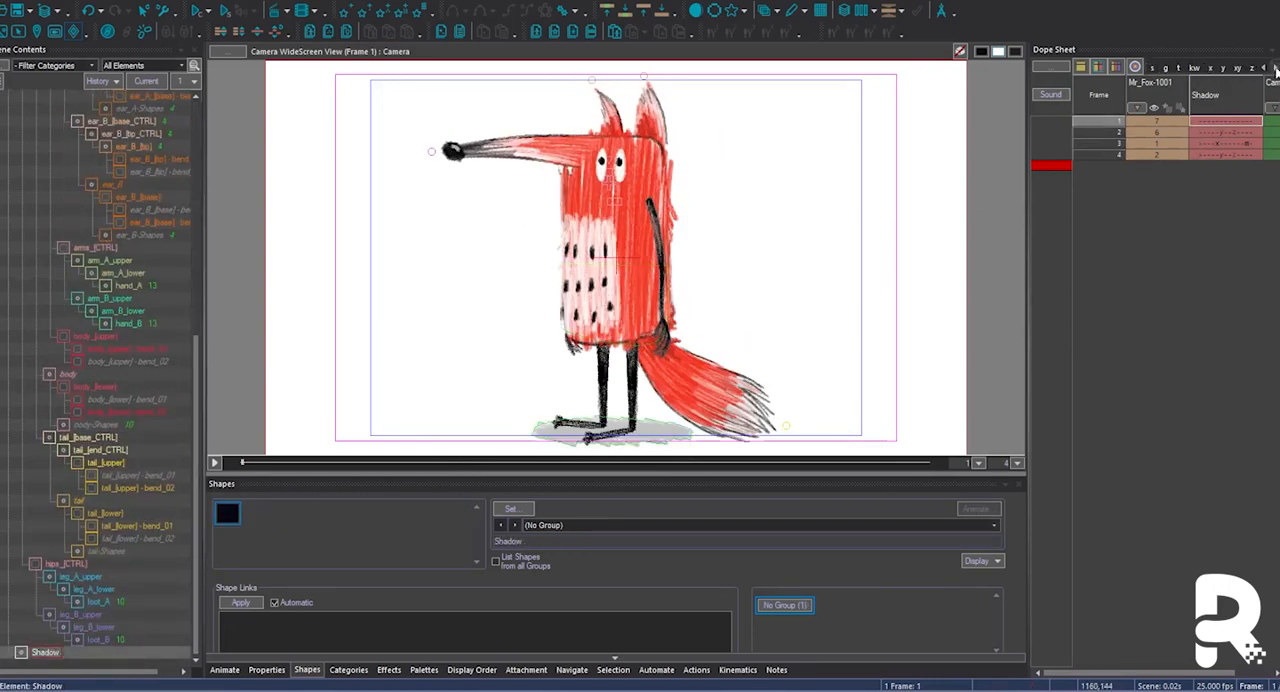
Store the frame 1 pose as an action named Side in a new TURNAROUND group.
{"action": "left_click", "coordinate": [255, 517]}
{"action": "left_click", "coordinate": [873, 203]}
{"action": "type", "text": "TURNAROUND"}
{"action": "key", "text": "Return"}
{"action": "double_click", "coordinate": [745, 148]}
{"action": "type", "text": "Side"}
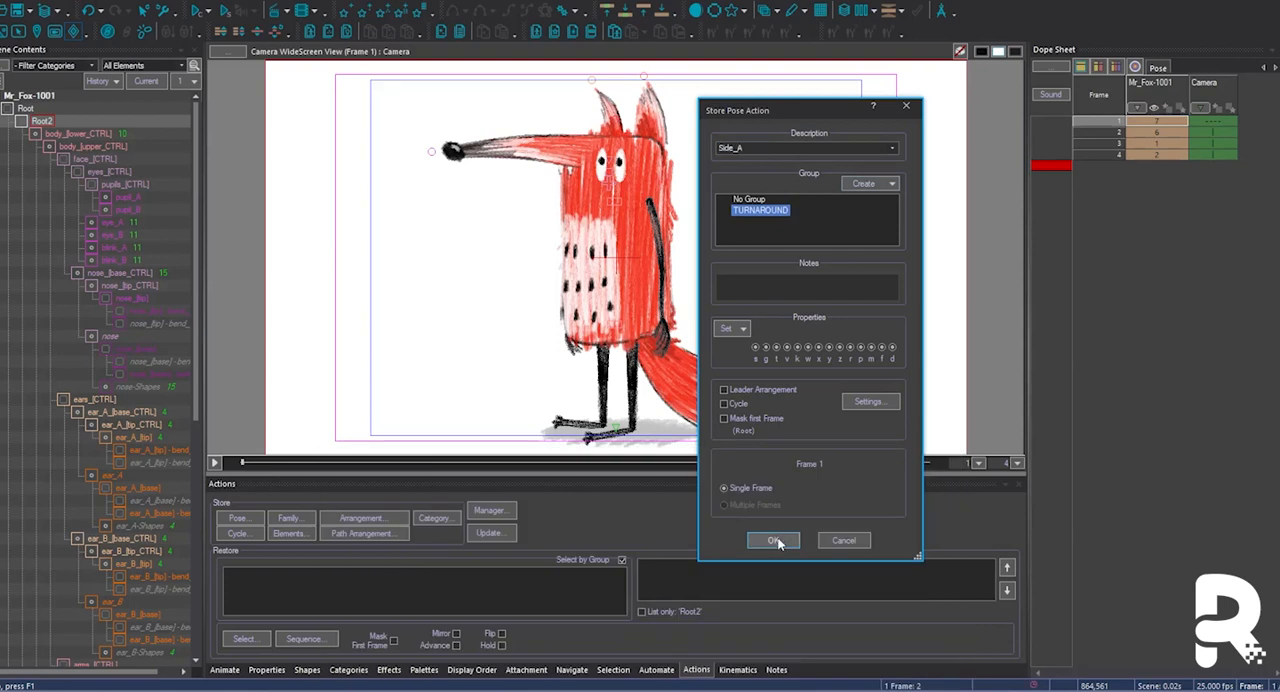
{"action": "left_click", "coordinate": [775, 540]}
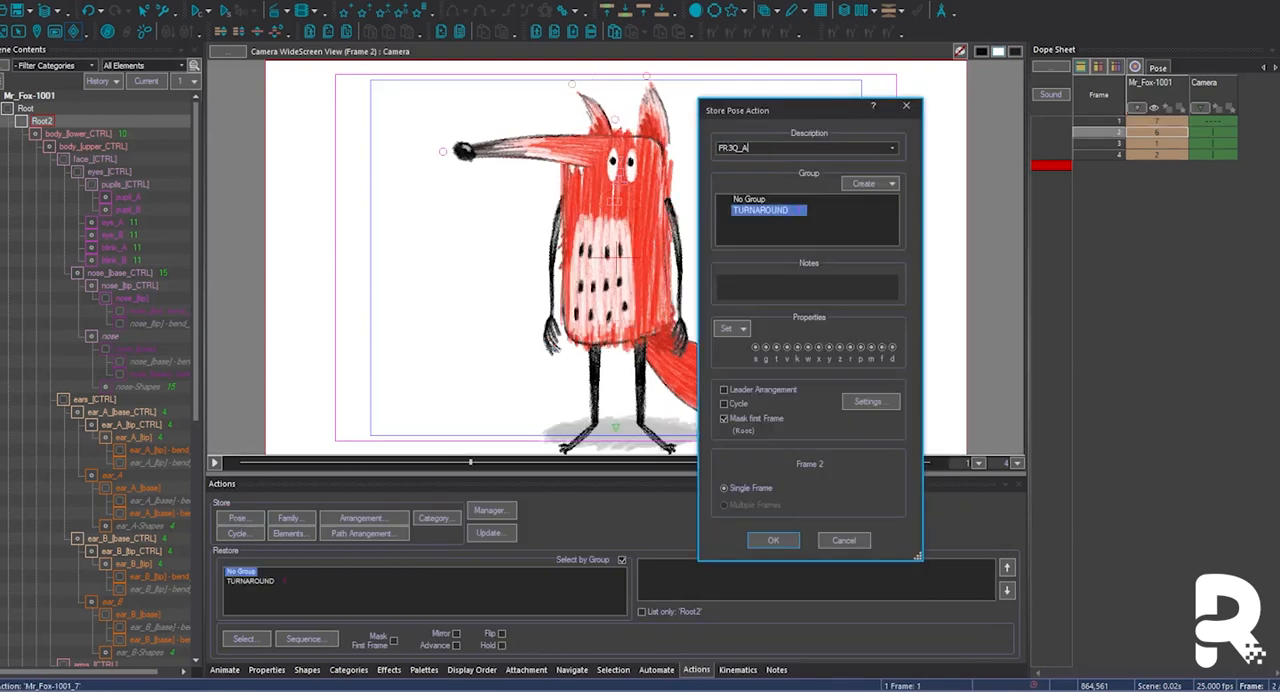
Store frames 2, 3 and 4 as pose actions FR3Q_A, FR3Q_B and SIDE_B in the TURNAROUND group.
{"action": "left_click", "coordinate": [773, 540]}
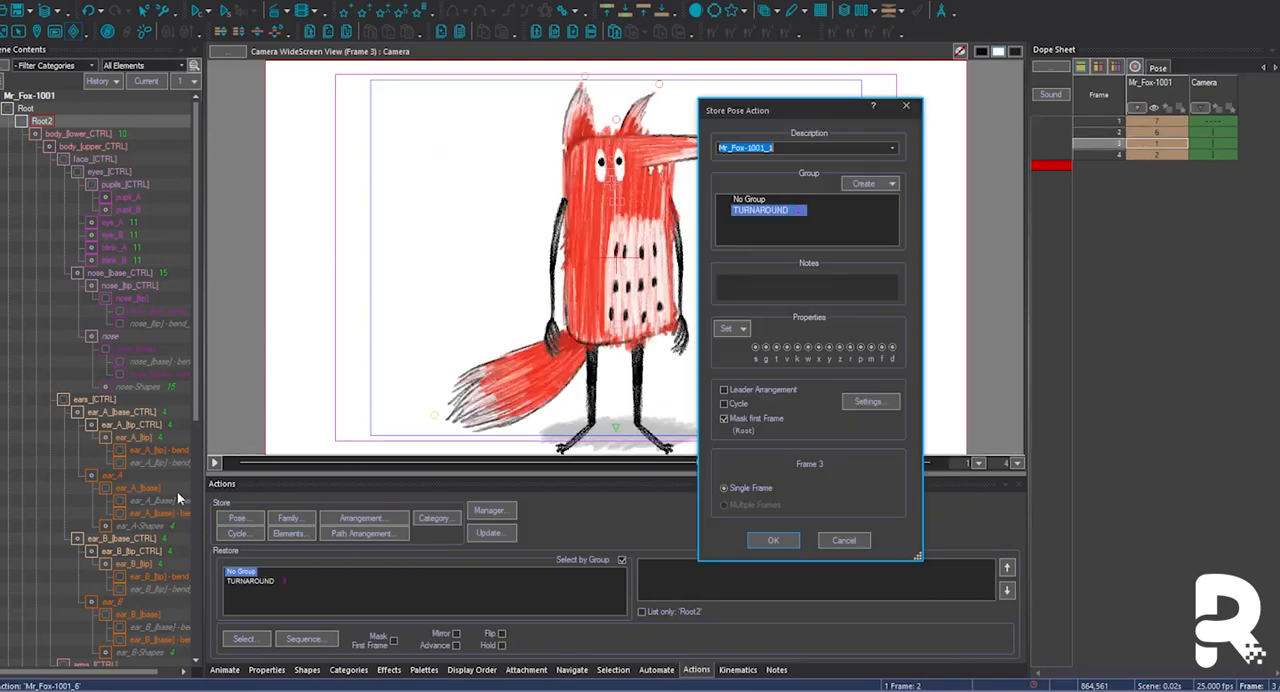
{"action": "left_click", "coordinate": [749, 537]}
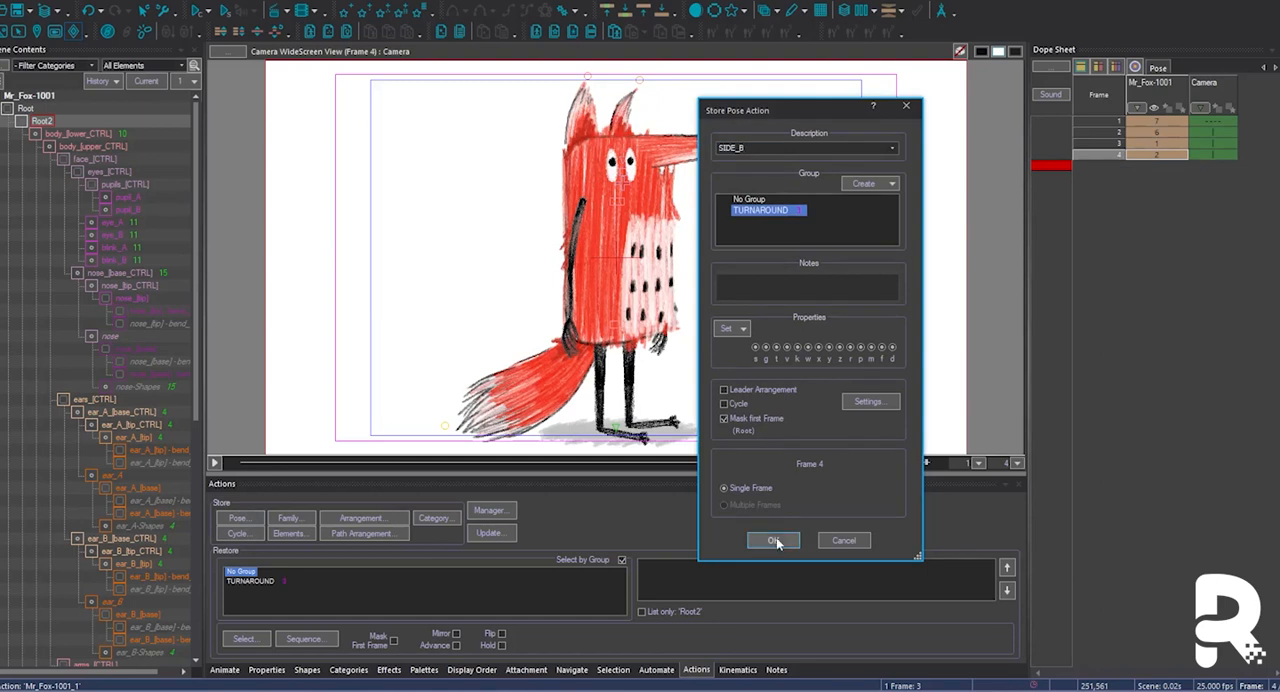
{"action": "left_click", "coordinate": [778, 542]}
Rename the first side pose in the TURNAROUND action group as SIDE_A.
{"action": "left_click", "coordinate": [498, 512]}
{"action": "left_click", "coordinate": [692, 171]}
{"action": "left_click", "coordinate": [680, 241]}
{"action": "left_click", "coordinate": [816, 285]}
{"action": "left_click", "coordinate": [834, 350]}
{"action": "left_click_drag", "start_coordinate": [707, 335], "coordinate": [634, 336]}
{"action": "type", "text": "SIDE"}
{"action": "left_click", "coordinate": [761, 358]}
Preview each stored TURNAROUND pose in the Actions Manager, then close it and return to the scene frames.
{"action": "key", "text": "Down"}
{"action": "key", "text": "Down"}
{"action": "key", "text": "Down"}
{"action": "key", "text": "Up"}
{"action": "key", "text": "Up"}
{"action": "key", "text": "Down"}
{"action": "key", "text": "Up"}
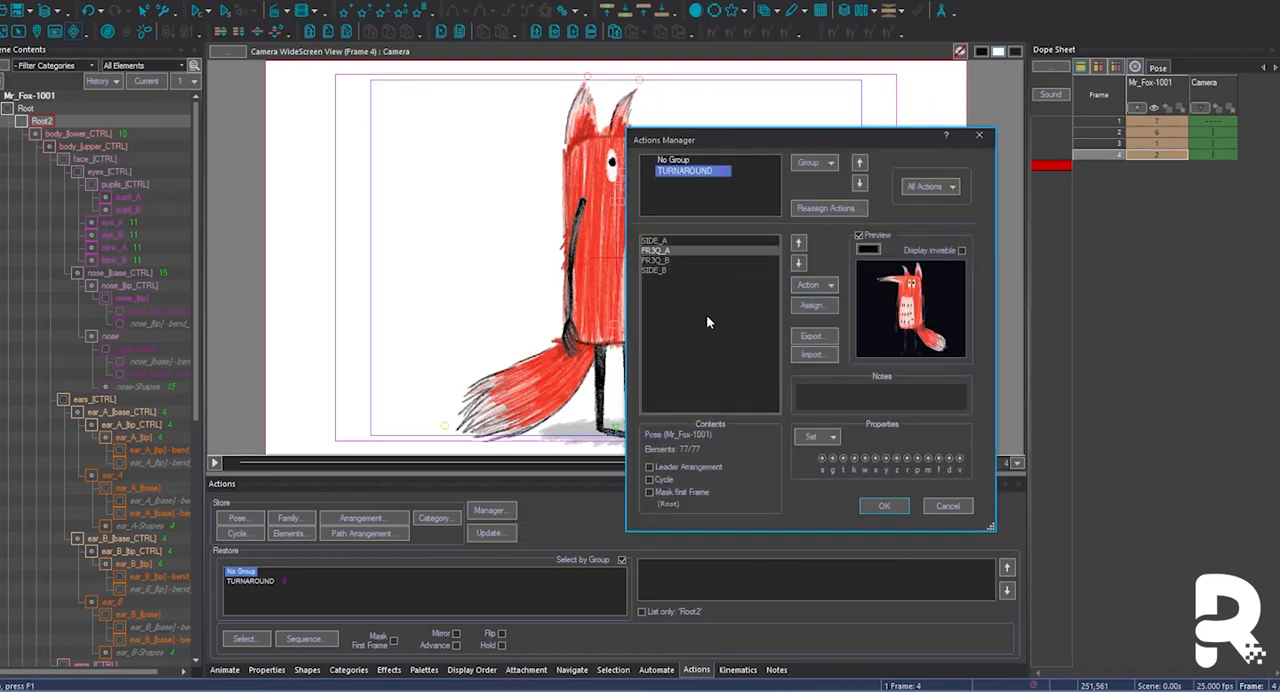
{"action": "key", "text": "Up"}
{"action": "key", "text": "Return"}
{"action": "key", "text": "comma"}
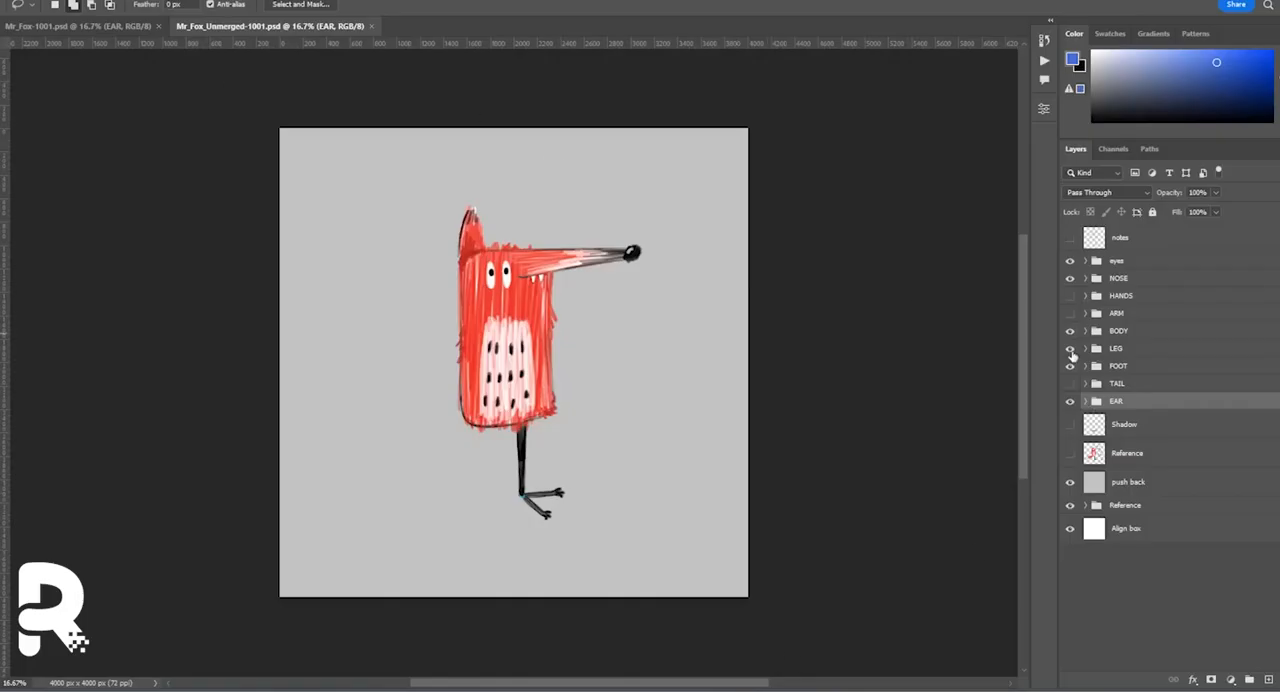
Switch to Mr_Fox_Unmerged-1001.psd in Photoshop and isolate the tail artwork, hiding tail_pivot and tail_greendot.
{"action": "left_click", "coordinate": [1070, 384]}
{"action": "left_click_drag", "start_coordinate": [1070, 367], "coordinate": [1071, 261]}
{"action": "left_click", "coordinate": [1070, 401]}
{"action": "key", "text": "ctrl+plus"}
{"action": "key", "text": "ctrl+plus"}
{"action": "key", "text": "ctrl+plus"}
{"action": "left_click_drag", "start_coordinate": [465, 455], "coordinate": [571, 309]}
{"action": "left_click", "coordinate": [1086, 384]}
{"action": "left_click", "coordinate": [1072, 408]}
{"action": "left_click_drag", "start_coordinate": [1078, 411], "coordinate": [1089, 437]}
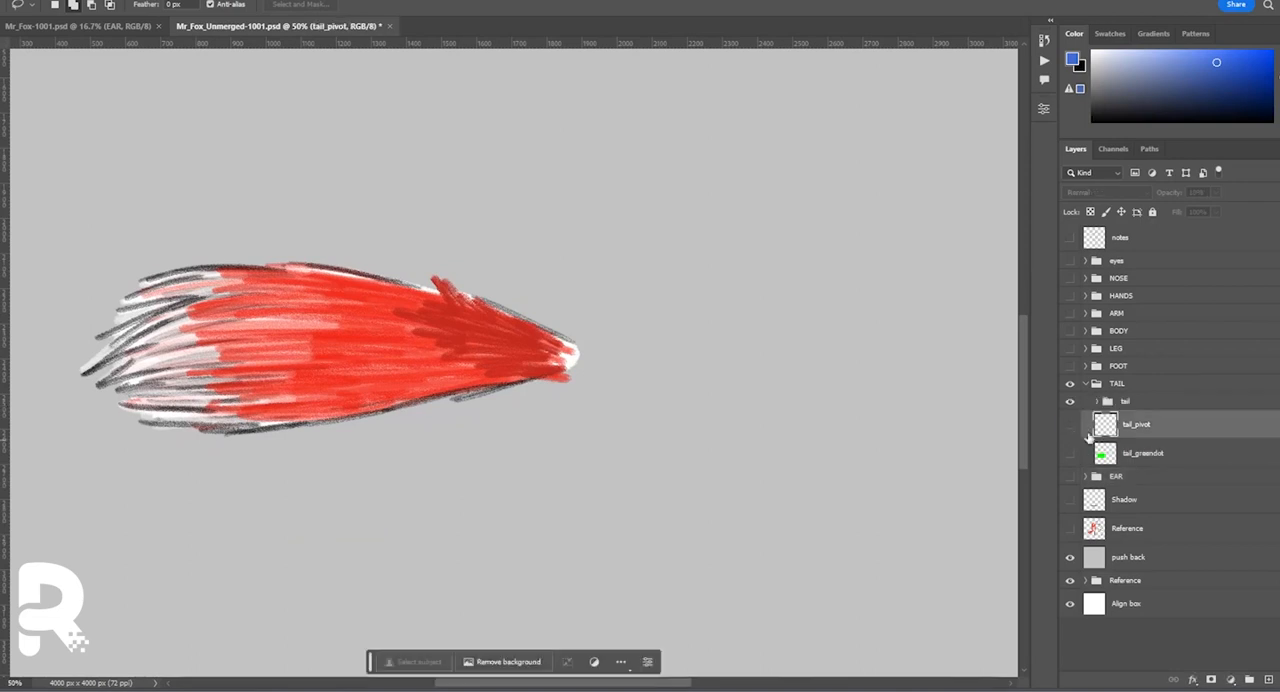
Paint red fur strokes over the white base end of the tail on a new layer in the tail group.
{"action": "left_click", "coordinate": [1098, 401]}
{"action": "left_click", "coordinate": [540, 340], "text": "alt"}
{"action": "left_click", "coordinate": [60, 6]}
{"action": "left_click", "coordinate": [50, 134]}
{"action": "left_click_drag", "start_coordinate": [562, 328], "coordinate": [580, 350]}
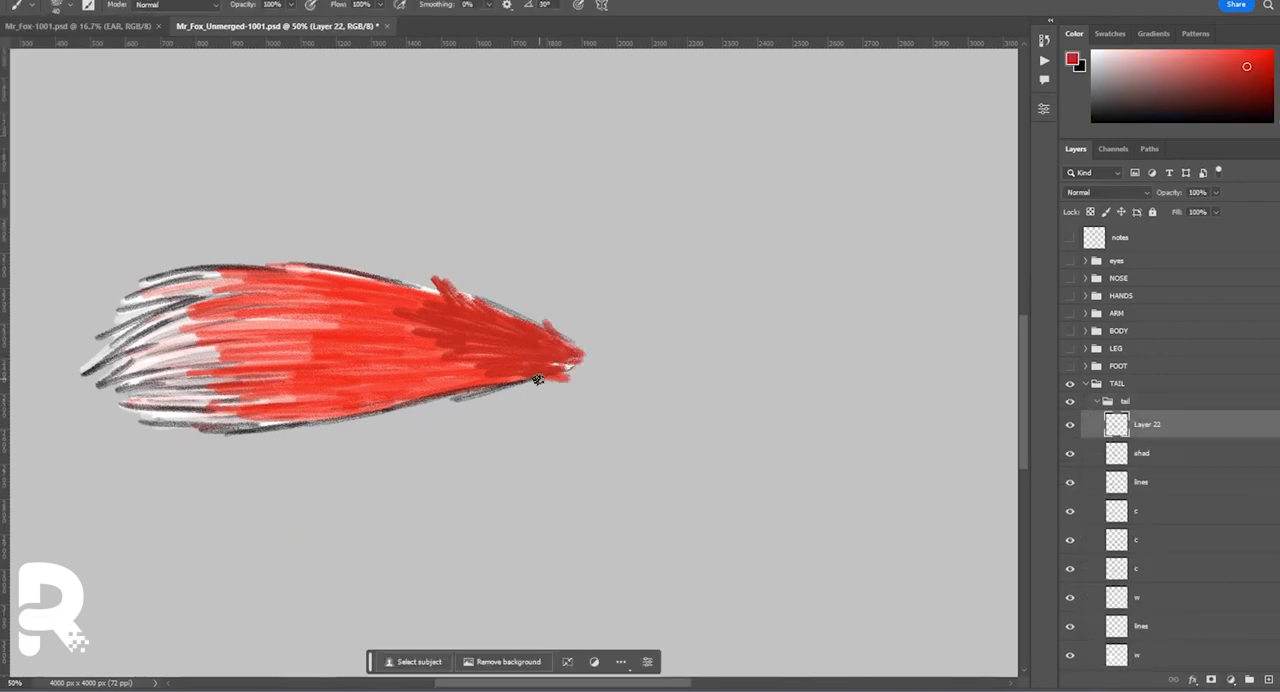
Duplicate Layer 22, set the copy to Multiply at 57% opacity and add a layer mask.
{"action": "key", "text": "ctrl+j"}
{"action": "left_click", "coordinate": [1105, 192]}
{"action": "left_click", "coordinate": [1090, 232]}
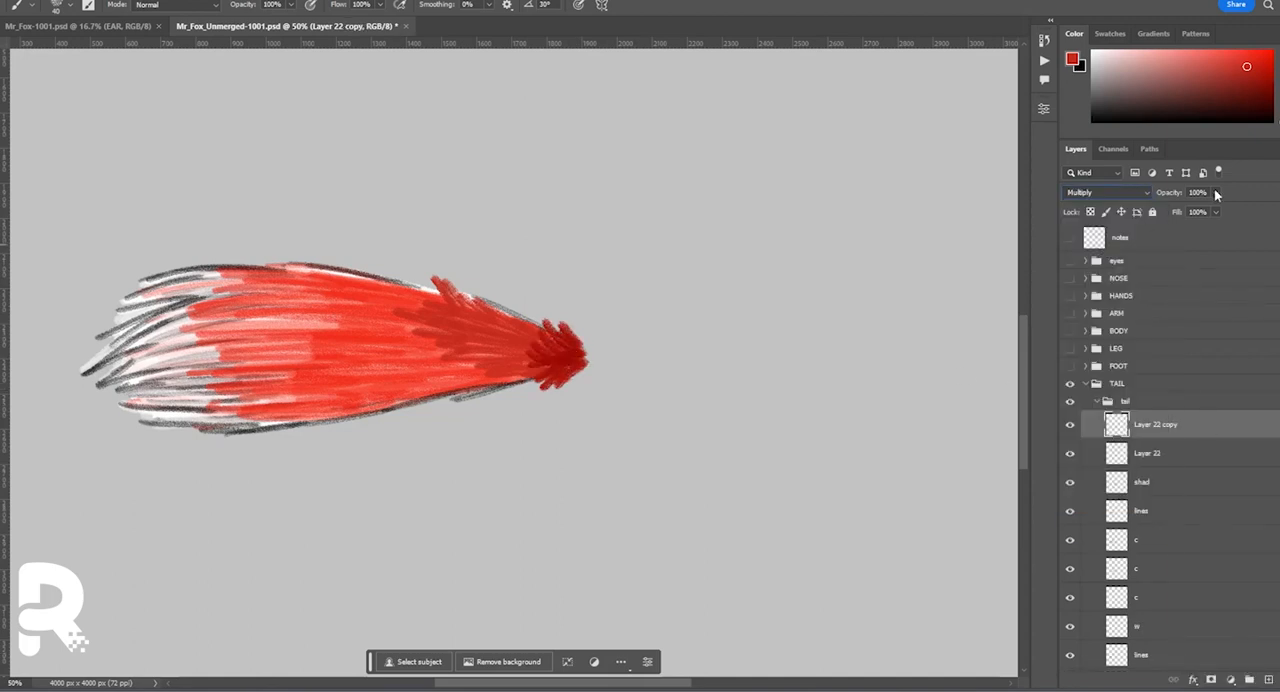
{"action": "left_click", "coordinate": [1211, 679]}
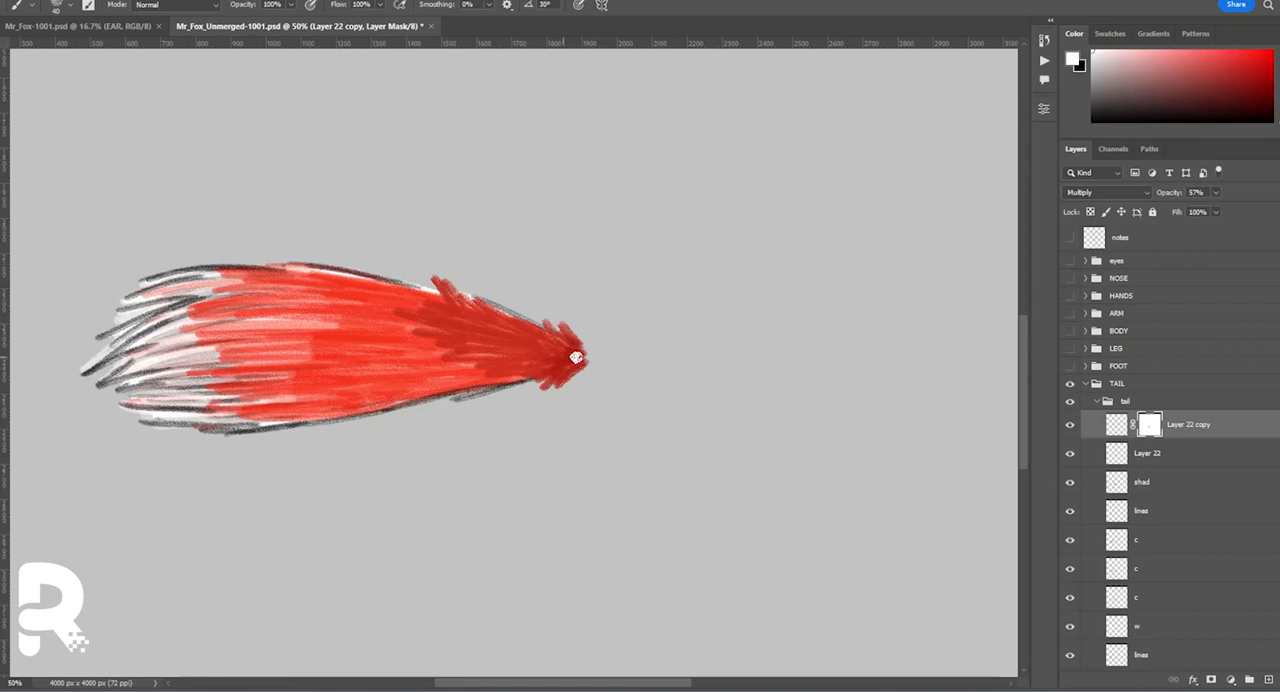
Duplicate the tail group and the tail_greendot layer into Mr_Fox-1001.psd.
{"action": "left_click", "coordinate": [1097, 402]}
{"action": "left_click", "coordinate": [1144, 455], "text": "ctrl"}
{"action": "left_click", "coordinate": [118, 28]}
{"action": "left_click", "coordinate": [1087, 355]}
{"action": "left_click", "coordinate": [1160, 463]}
{"action": "left_click", "coordinate": [255, 27]}
{"action": "right_click", "coordinate": [1151, 406]}
{"action": "left_click", "coordinate": [1185, 175]}
{"action": "left_click", "coordinate": [637, 224]}
{"action": "left_click", "coordinate": [637, 234]}
{"action": "left_click", "coordinate": [755, 171]}
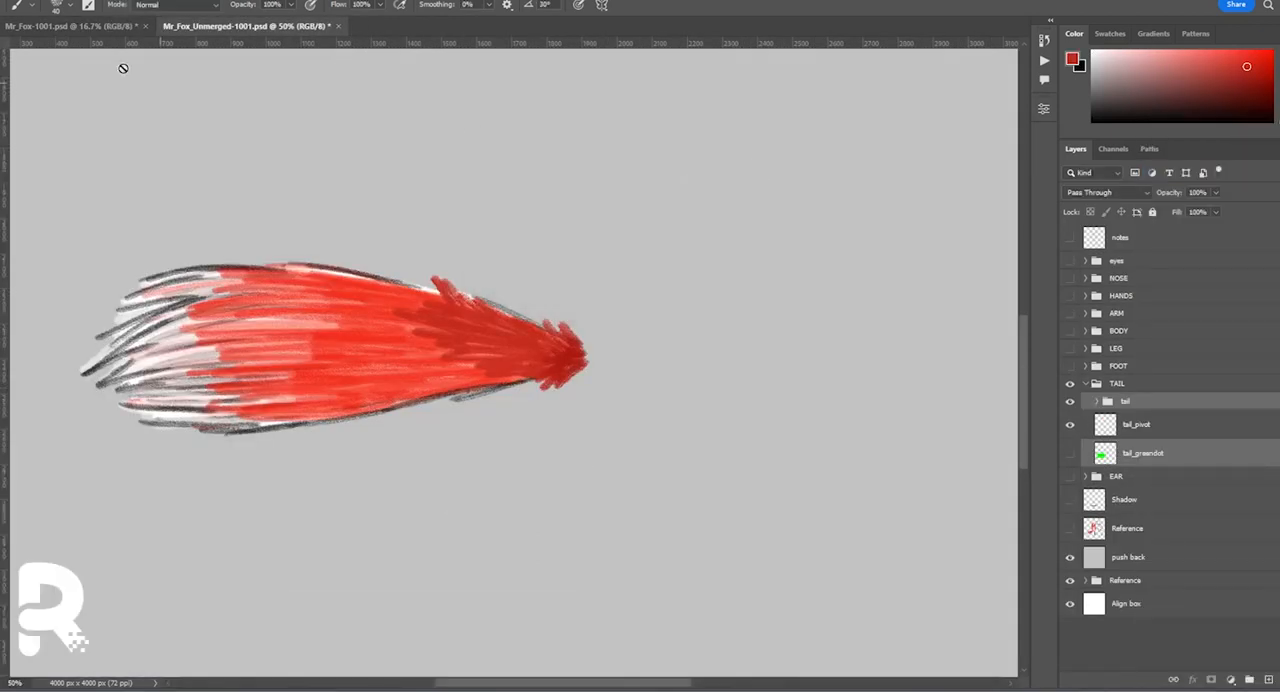
Switch to Mr_Fox-1001.psd and merge the duplicated tail group into a single layer.
{"action": "left_click", "coordinate": [118, 28]}
{"action": "left_click", "coordinate": [1126, 461]}
{"action": "key", "text": "ctrl+e"}
Clear the unwanted area outside a lasso selection on the copied green dot layer and merge it with the tail.
{"action": "left_click", "coordinate": [1105, 464], "text": "ctrl"}
{"action": "key", "text": "l"}
{"action": "key", "text": "ctrl+plus"}
{"action": "mouse_move", "coordinate": [242, 459]}
{"action": "left_mouse_down"}
{"action": "mouse_move", "coordinate": [347, 371]}
{"action": "mouse_move", "coordinate": [242, 448]}
{"action": "left_mouse_up"}
{"action": "key", "text": "ctrl+shift+i"}
{"action": "left_click", "coordinate": [1070, 494]}
{"action": "left_click", "coordinate": [1158, 491]}
{"action": "key", "text": "Delete"}
{"action": "key", "text": "ctrl+d"}
{"action": "left_click", "coordinate": [1148, 467], "text": "ctrl"}
{"action": "key", "text": "ctrl+e"}
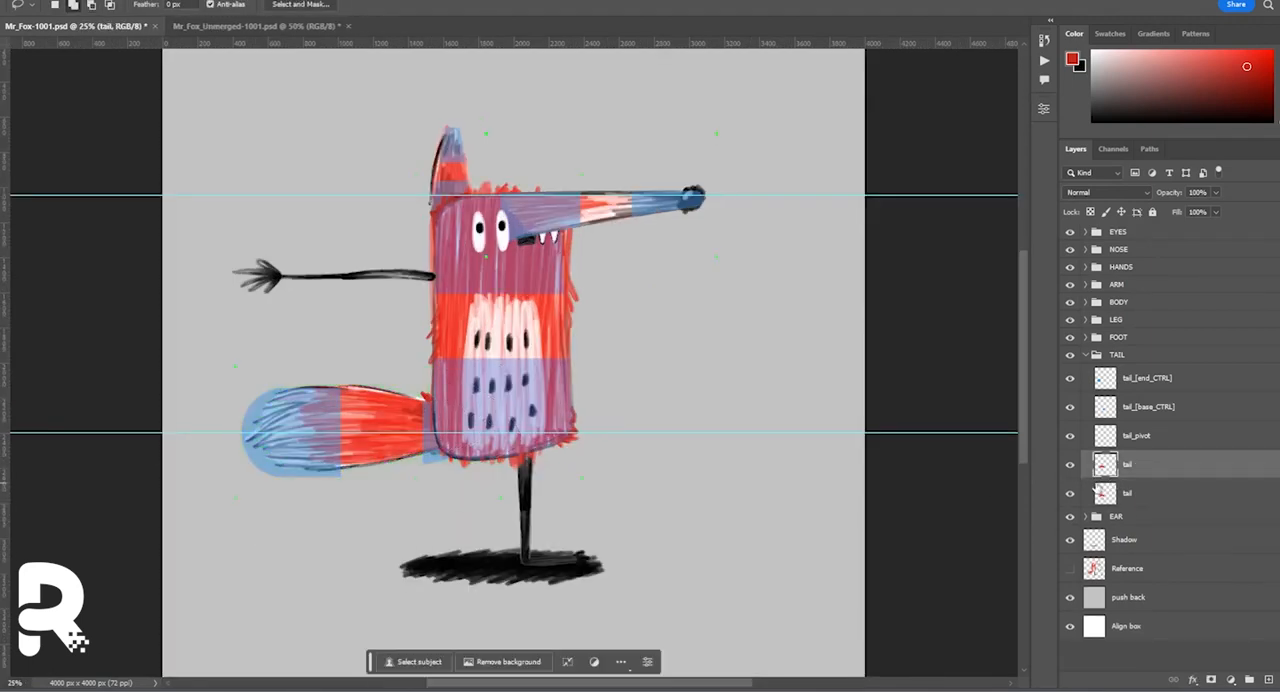
Delete the old tail layer beneath the merged one and collapse the TAIL group.
{"action": "left_click", "coordinate": [1127, 493]}
{"action": "key", "text": "Delete"}
{"action": "left_click", "coordinate": [1085, 355]}
{"action": "left_click_drag", "start_coordinate": [1070, 337], "coordinate": [1070, 232]}
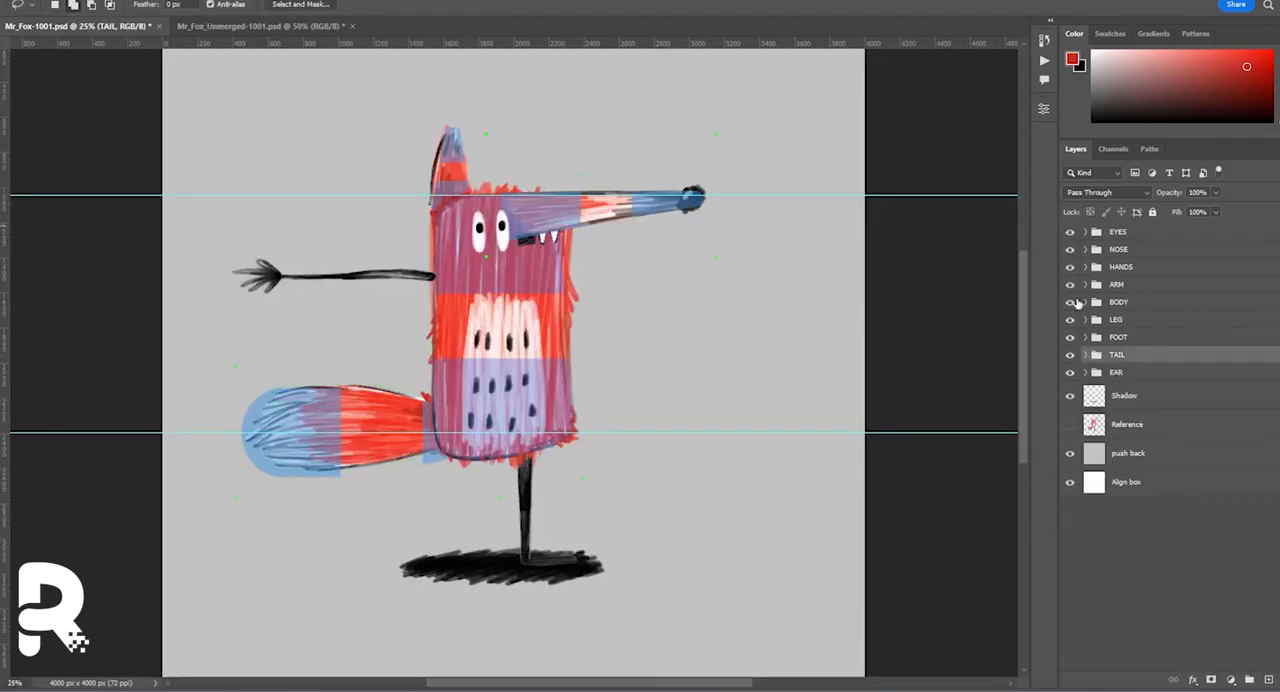
{"action": "left_click", "coordinate": [241, 27]}
{"action": "key", "text": "ctrl+minus"}
{"action": "key", "text": "ctrl+minus"}
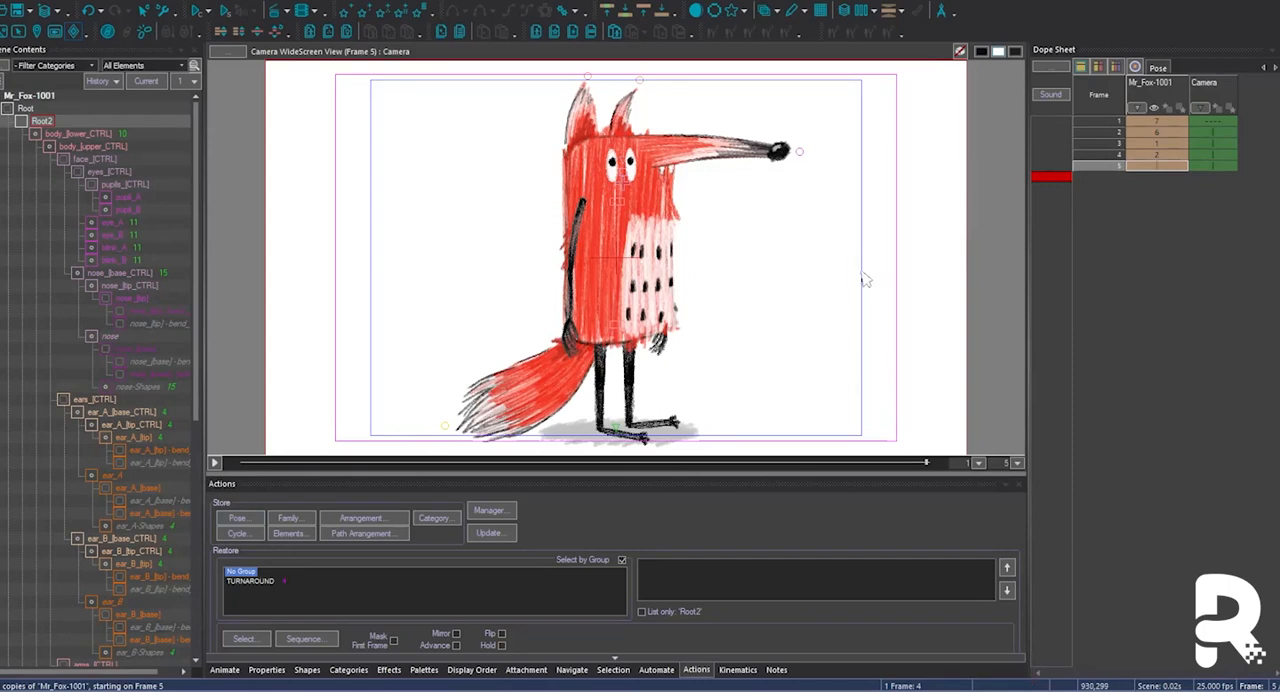
In the CelAction2D scene, turn frame 5 towards the back by hiding the eyes, changing the body shape and ordering the nose behind the body.
{"action": "left_click", "coordinate": [643, 190]}
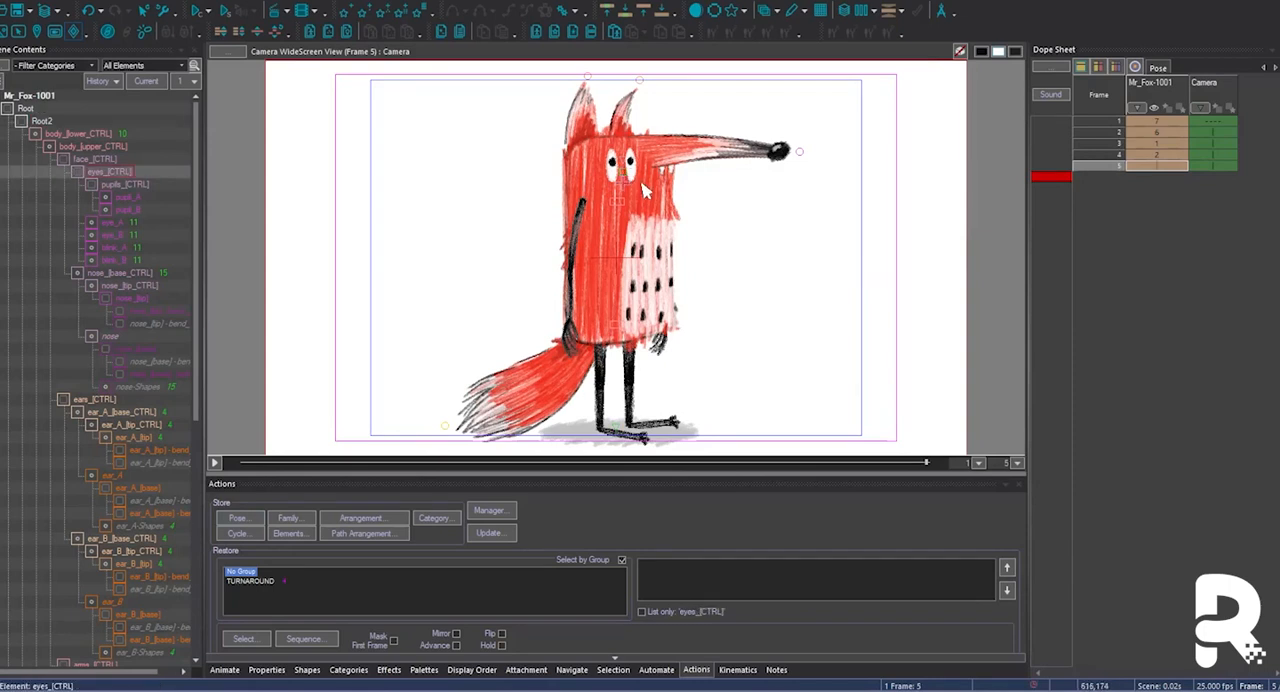
{"action": "key", "text": "h"}
{"action": "left_click", "coordinate": [680, 172]}
{"action": "key", "text": "ctrl+d"}
{"action": "left_click", "coordinate": [864, 121]}
{"action": "left_click", "coordinate": [932, 557]}
{"action": "left_click", "coordinate": [662, 310]}
Swap the leg positions on frame 5, moving leg_A_upper to the right and leg_B_upper to the left.
{"action": "left_click", "coordinate": [636, 378]}
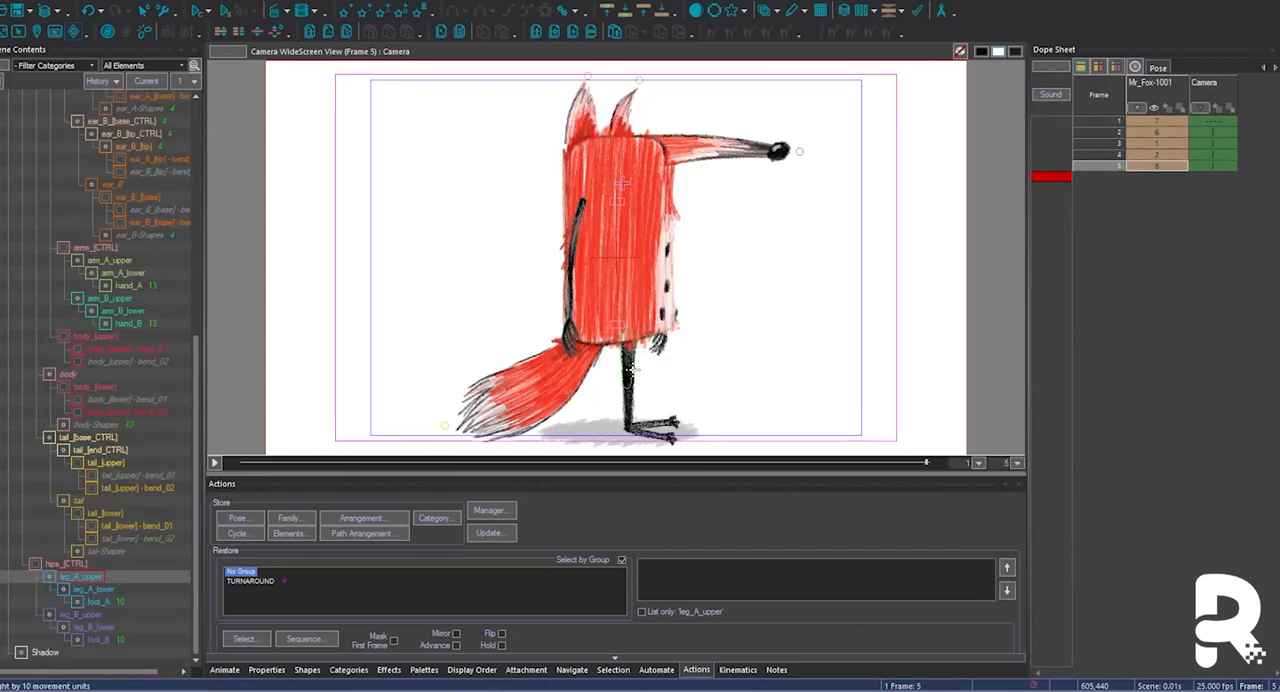
{"action": "left_click", "coordinate": [670, 437]}
{"action": "key", "text": "Page_Up"}
{"action": "key", "text": "Page_Up"}
{"action": "key", "text": "Right"}
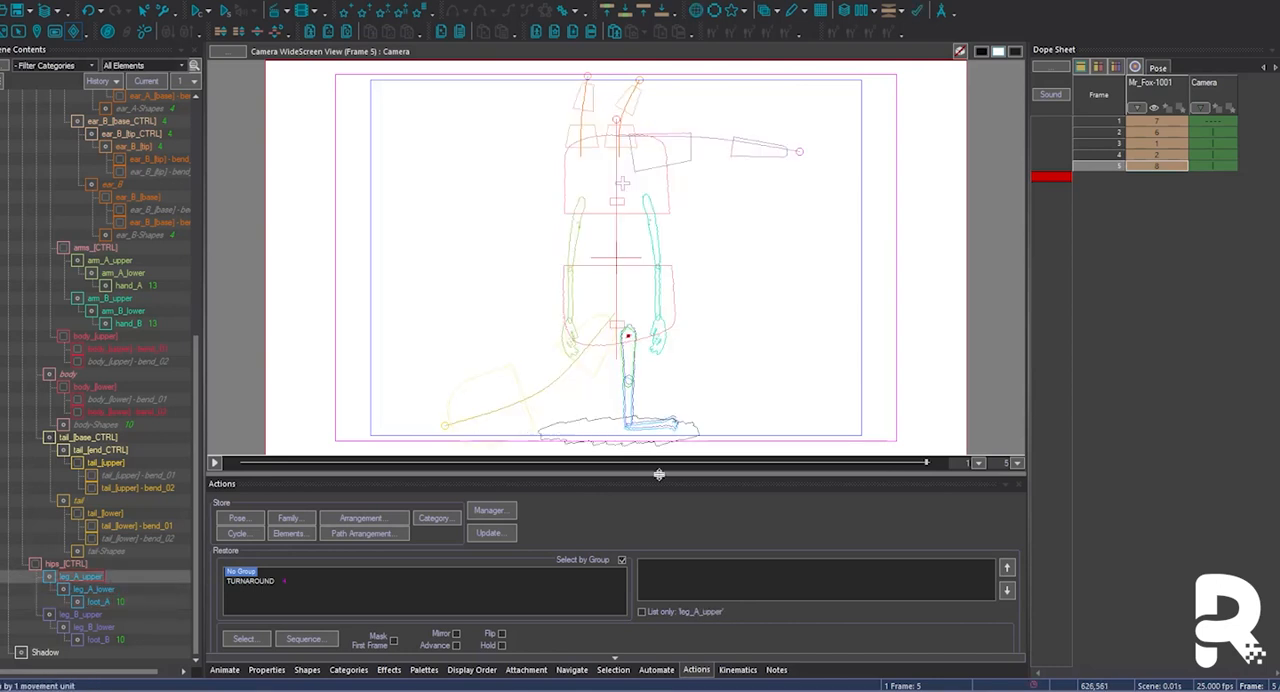
{"action": "left_click", "coordinate": [87, 616]}
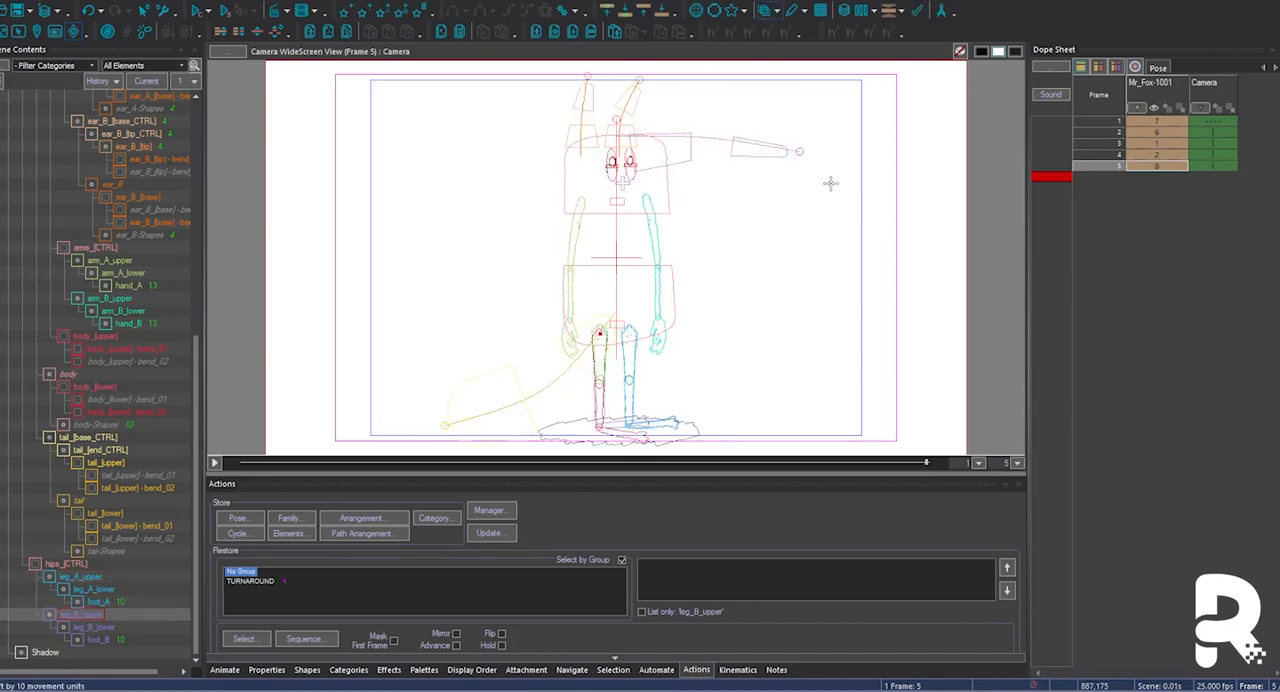
{"action": "left_click", "coordinate": [629, 356]}
Set foot_B to the front_03 shape from the FRONT group and rotate it to point away from the viewer.
{"action": "left_click", "coordinate": [625, 434]}
{"action": "key", "text": "w"}
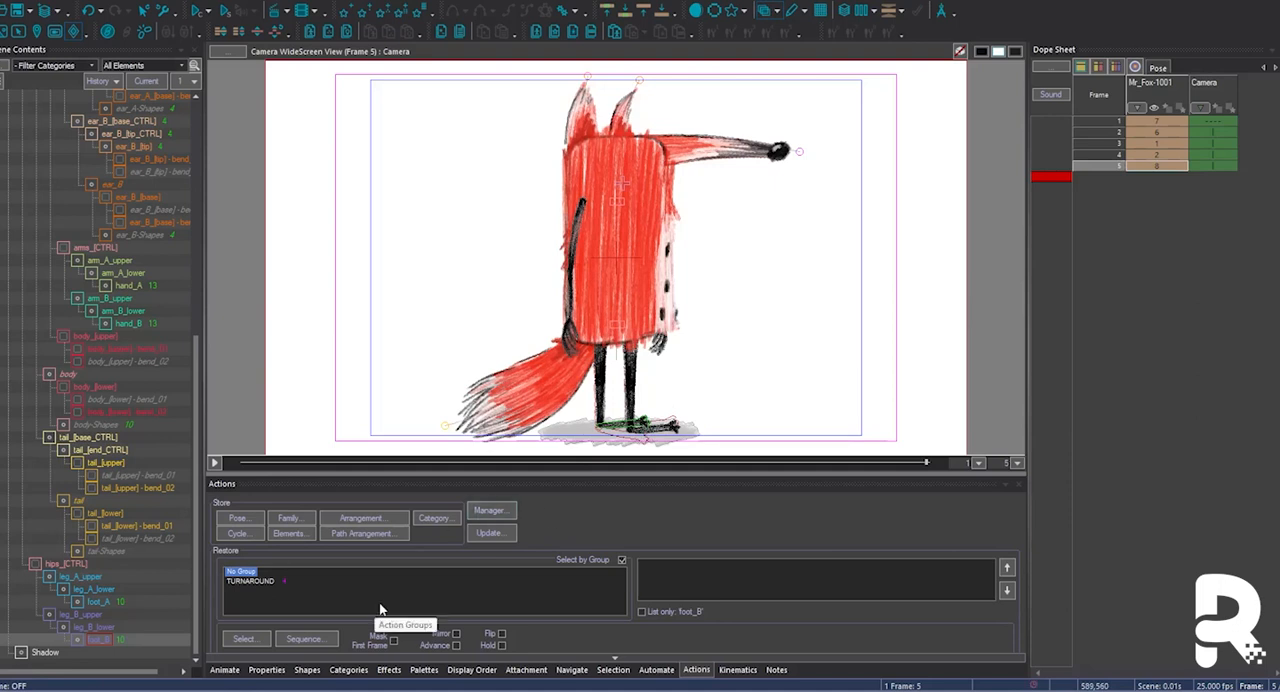
{"action": "left_click", "coordinate": [309, 670]}
{"action": "left_click", "coordinate": [560, 525]}
{"action": "left_click", "coordinate": [556, 550]}
{"action": "scroll", "coordinate": [578, 446], "scroll_direction": "up", "scroll_amount": 8}
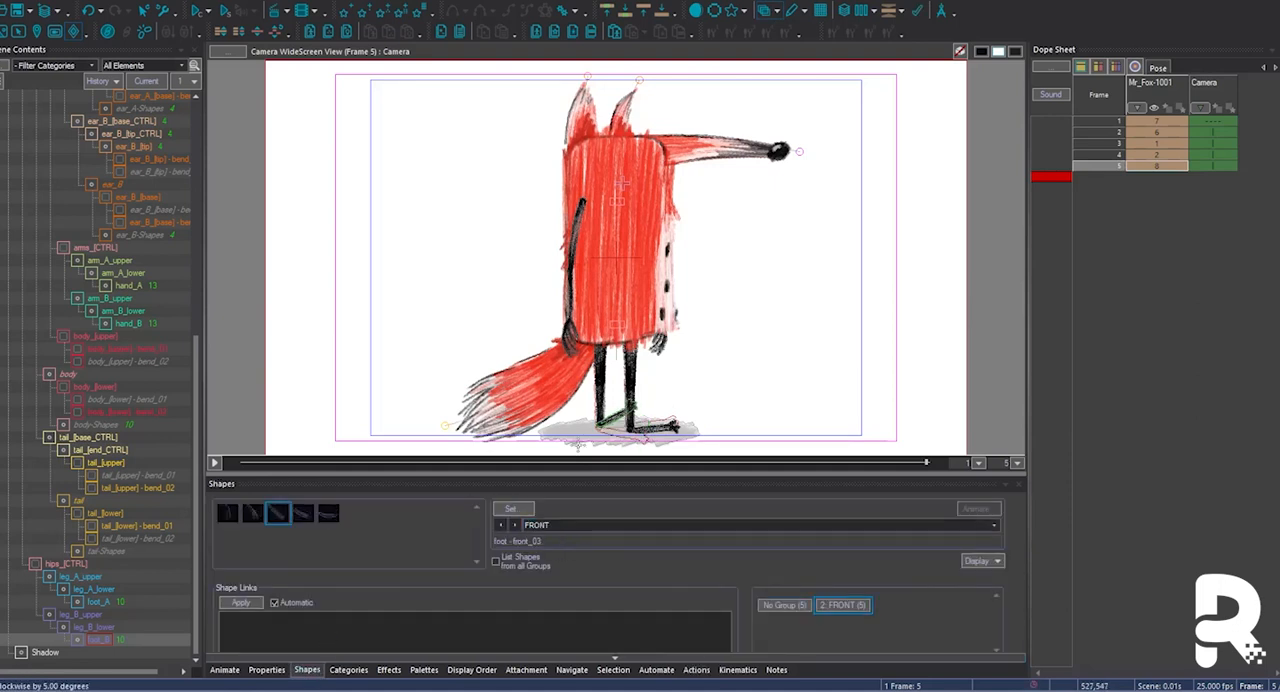
Swap the arm positions on frame 5, moving arm_A_upper to the right and arm_B_upper to the left.
{"action": "left_click", "coordinate": [580, 215]}
{"action": "key", "text": "w"}
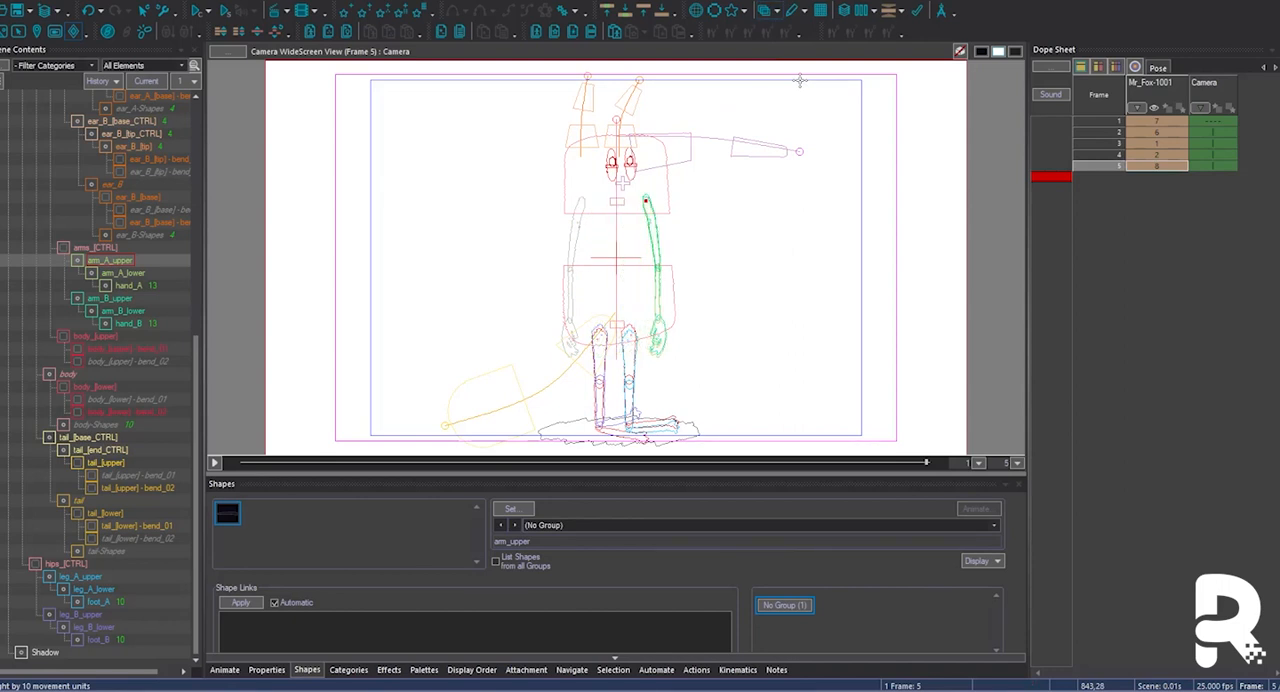
{"action": "left_click", "coordinate": [113, 296]}
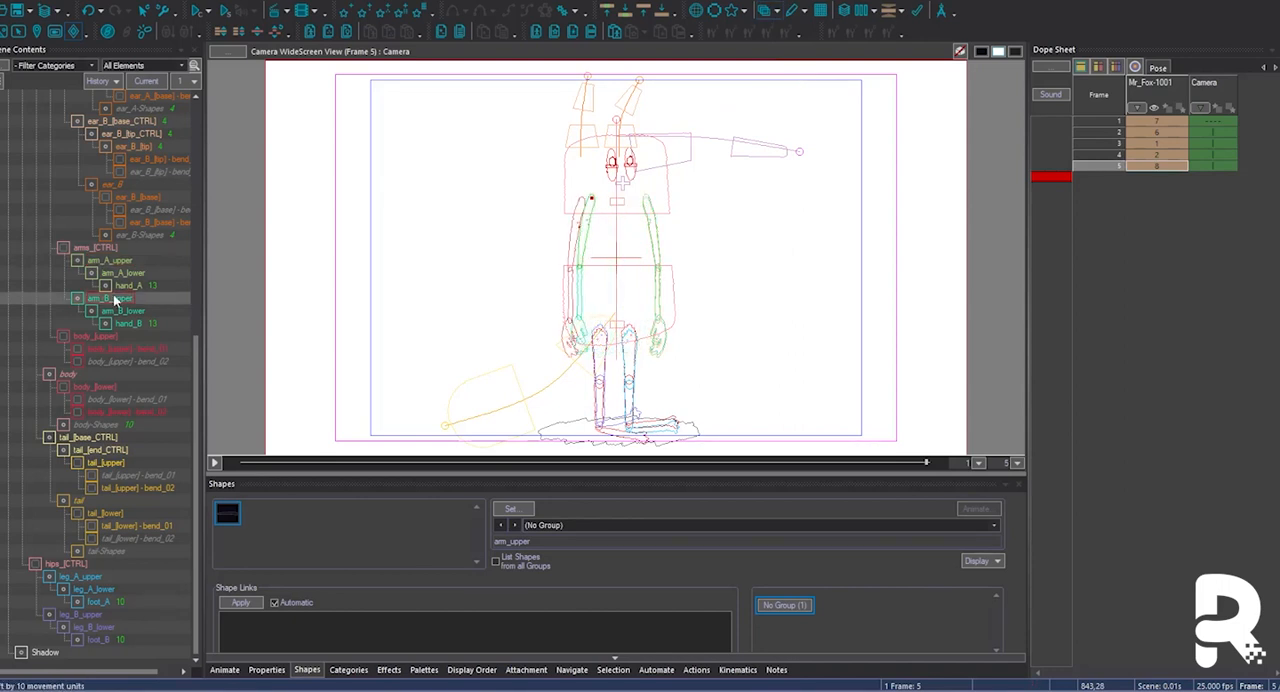
{"action": "key", "text": "w"}
Change the display order of tail_[base_CTRL] so the tail sits in front of the body.
{"action": "left_click", "coordinate": [88, 438]}
{"action": "key", "text": "d"}
{"action": "left_click", "coordinate": [921, 557]}
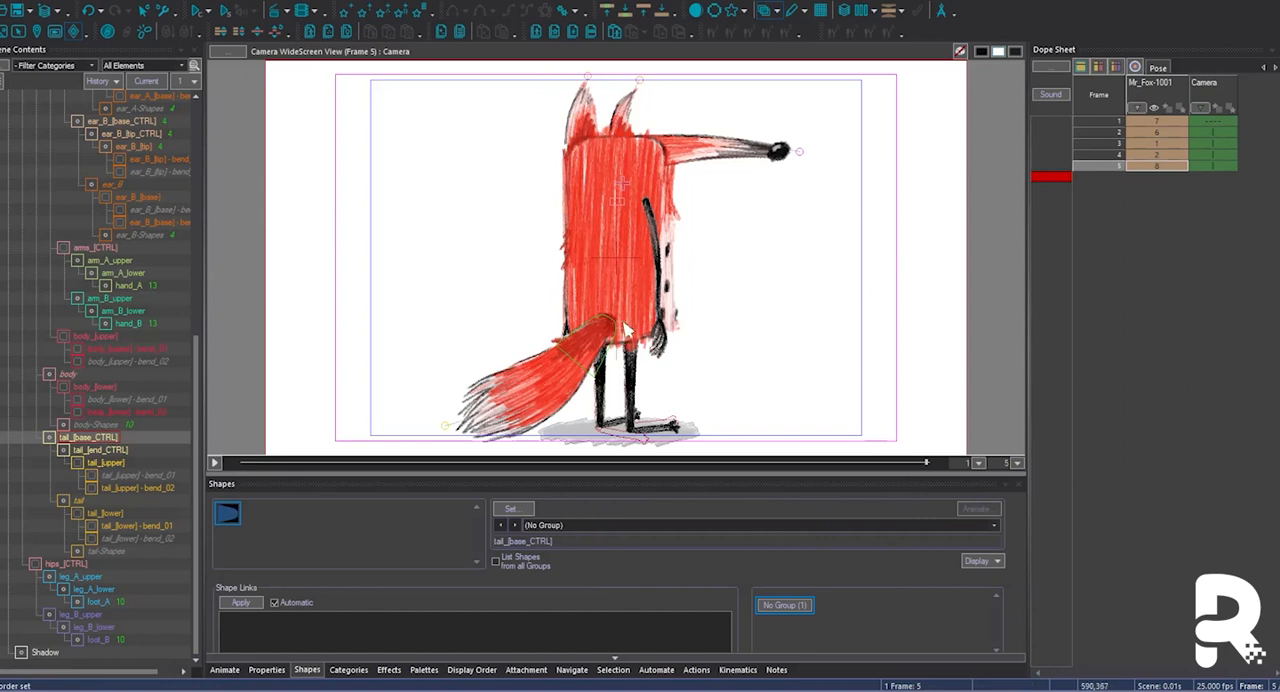
Swap the ear positions on frame 5, moving the ear_B controls left and the ear_A controls right.
{"action": "left_click", "coordinate": [677, 143]}
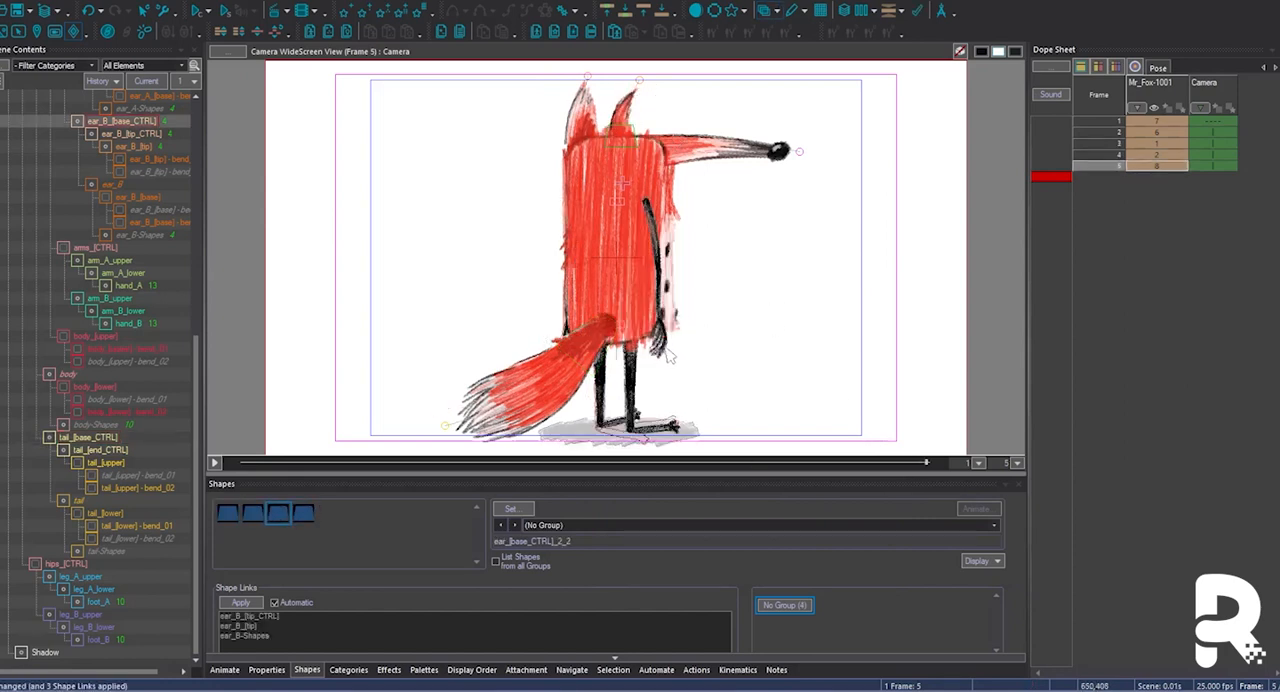
{"action": "key", "text": "w"}
{"action": "key", "text": "Page_Down"}
{"action": "key", "text": "shift+Left"}
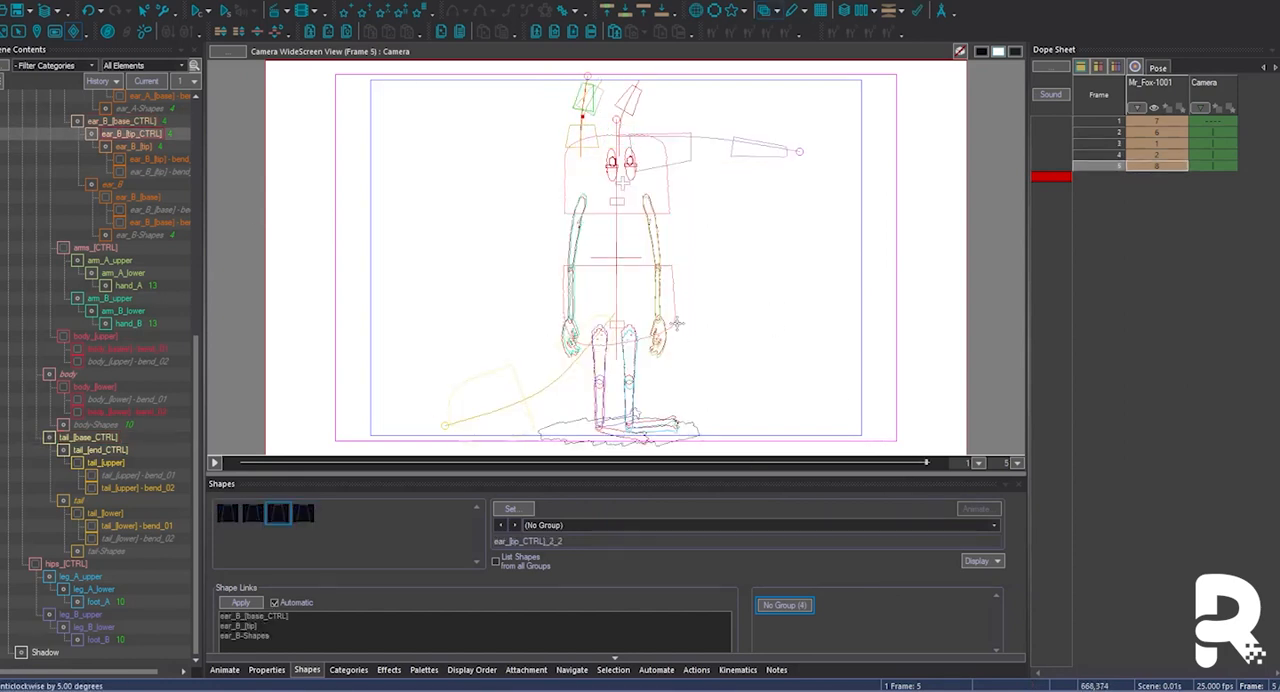
{"action": "left_click", "coordinate": [5, 66]}
{"action": "left_click", "coordinate": [22, 107]}
{"action": "left_click", "coordinate": [133, 299]}
{"action": "key", "text": "shift+Right"}
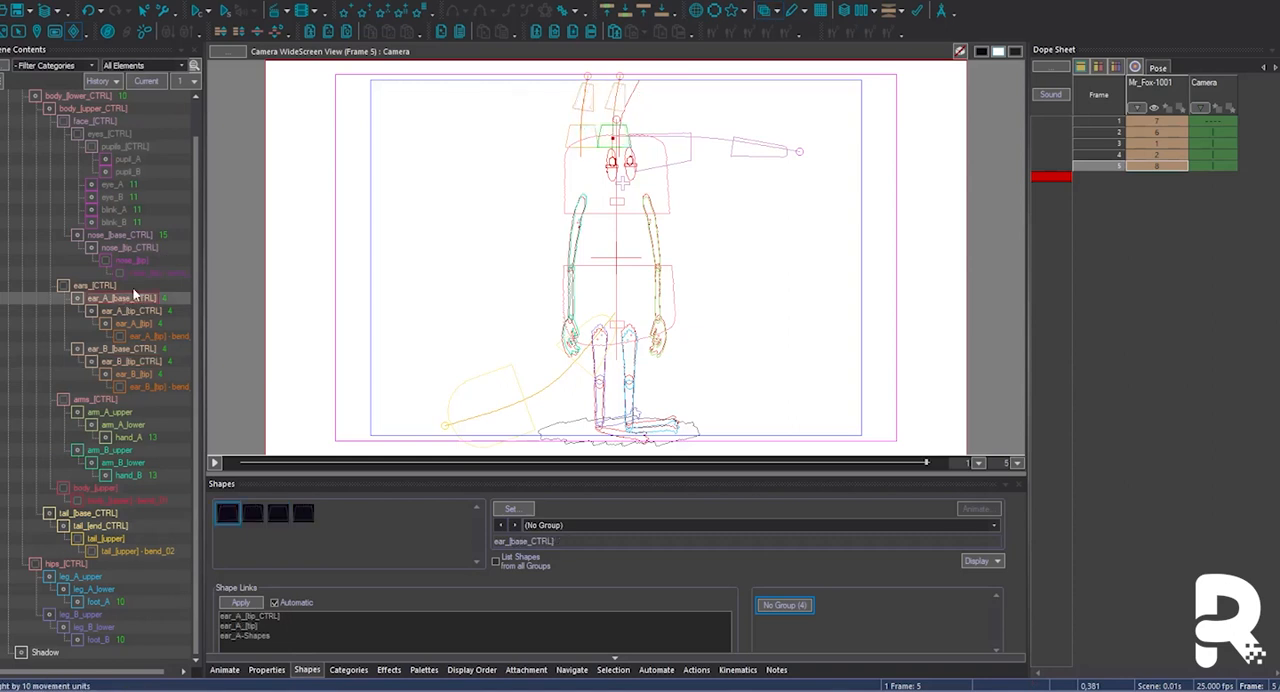
{"action": "key", "text": "Page_Down"}
{"action": "key", "text": "w"}
Extend the dope sheet to frame 7 with a copy of frame 3's front pose and show adjacent changed poses as onion skins.
{"action": "key", "text": "Up"}
{"action": "key", "text": "Down"}
{"action": "key", "text": "Up"}
{"action": "key", "text": "Down"}
{"action": "left_click_drag", "start_coordinate": [1165, 145], "coordinate": [1161, 177]}
{"action": "left_click", "coordinate": [777, 11]}
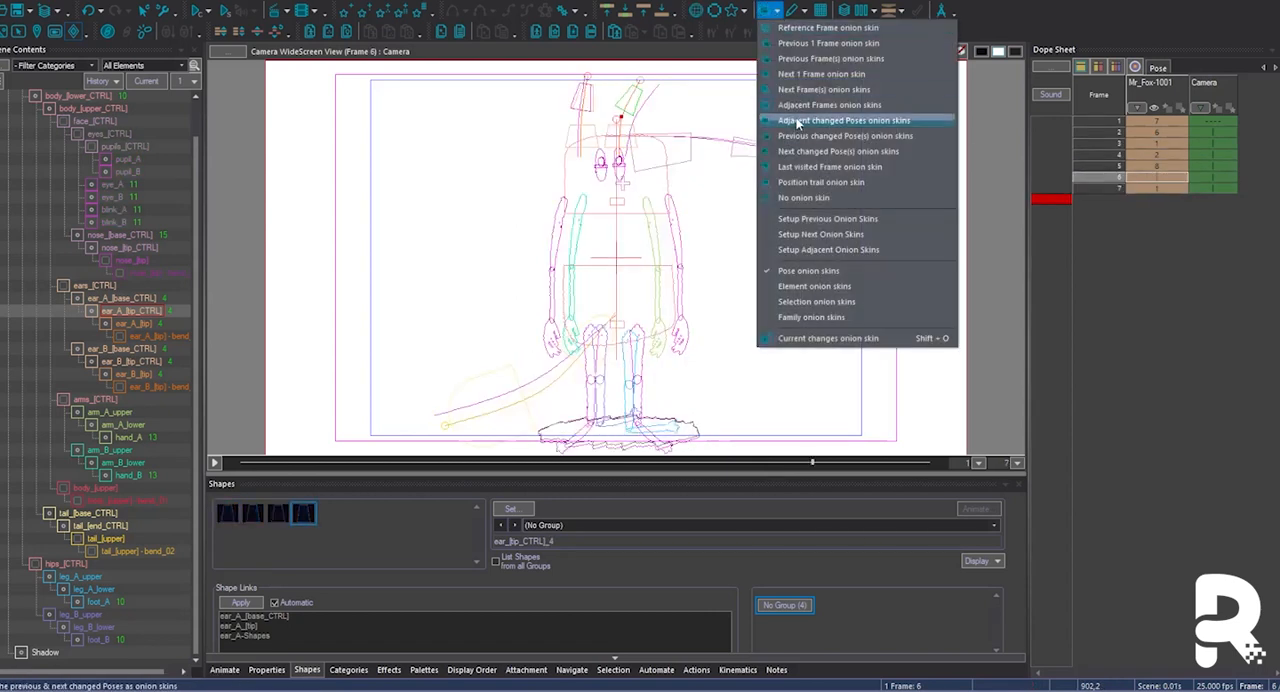
{"action": "left_click", "coordinate": [797, 121]}
{"action": "left_click", "coordinate": [737, 110]}
Nudge and rotate the ear_A and ear_B base controls on frame 6 to match the onion-skinned poses.
{"action": "left_click", "coordinate": [115, 298]}
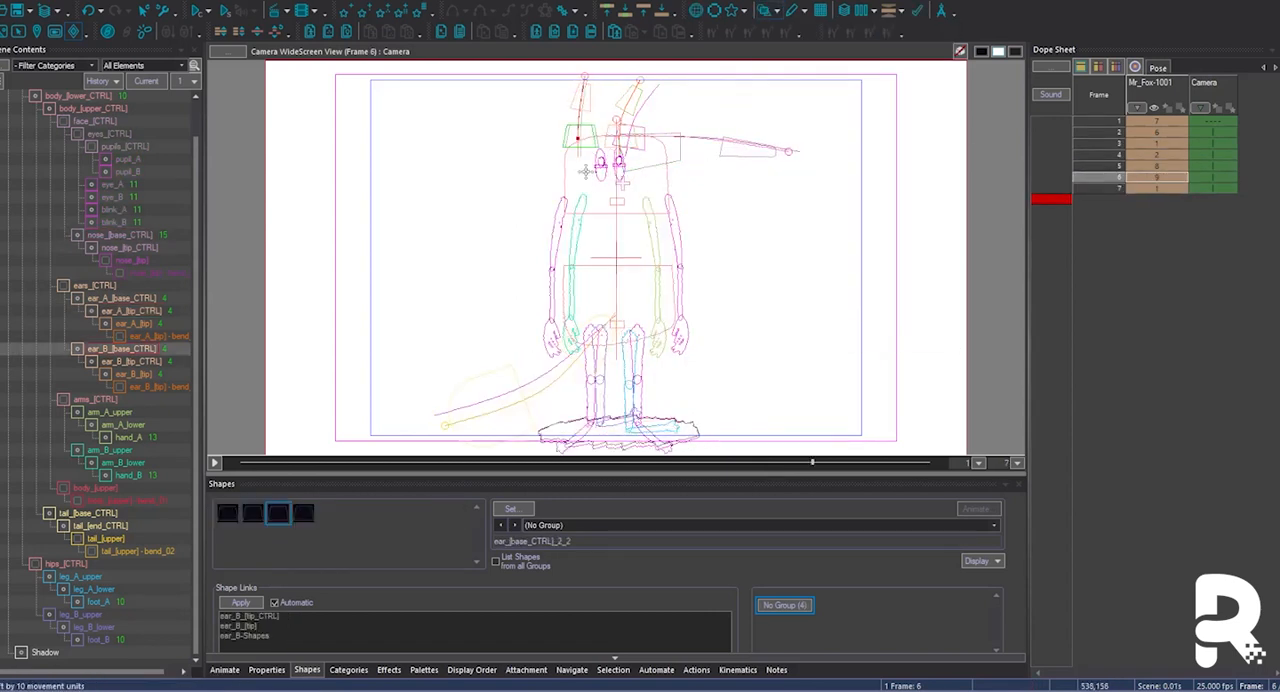
{"action": "key", "text": "ctrl+Left"}
{"action": "key", "text": "ctrl+Left"}
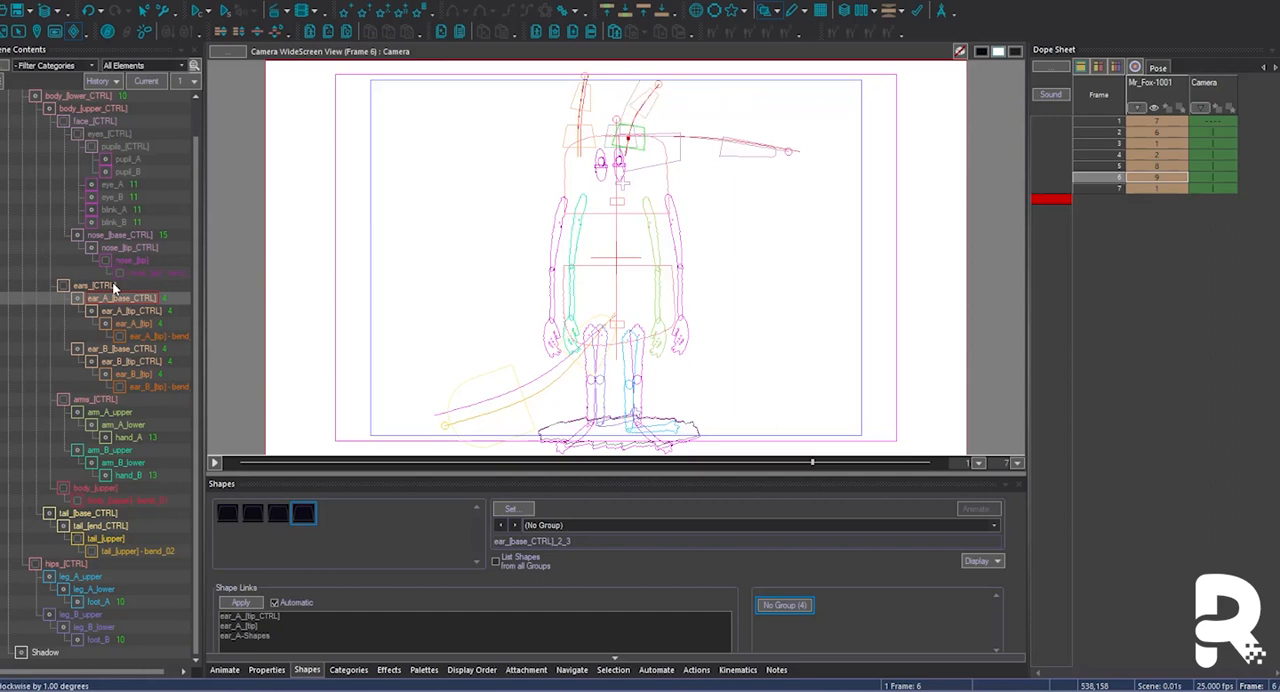
{"action": "left_click", "coordinate": [514, 141]}
{"action": "key", "text": "ctrl+Left"}
{"action": "key", "text": "Right"}
{"action": "key", "text": "Left"}
{"action": "key", "text": "Left"}
{"action": "key", "text": "Right"}
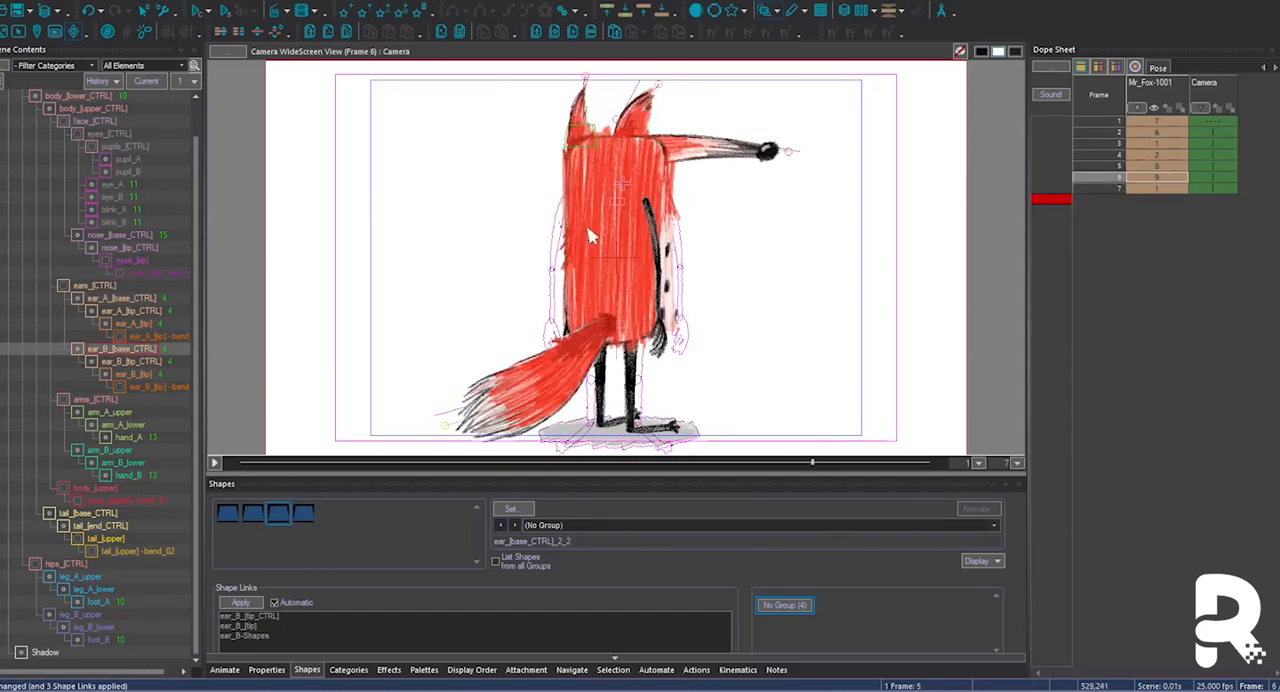
Switch frame 6 to the full back body shape and move both upper arms outwards to match the onion skin.
{"action": "left_click", "coordinate": [606, 237]}
{"action": "left_click", "coordinate": [656, 235]}
{"action": "key", "text": "w"}
{"action": "key", "text": "ctrl+Right"}
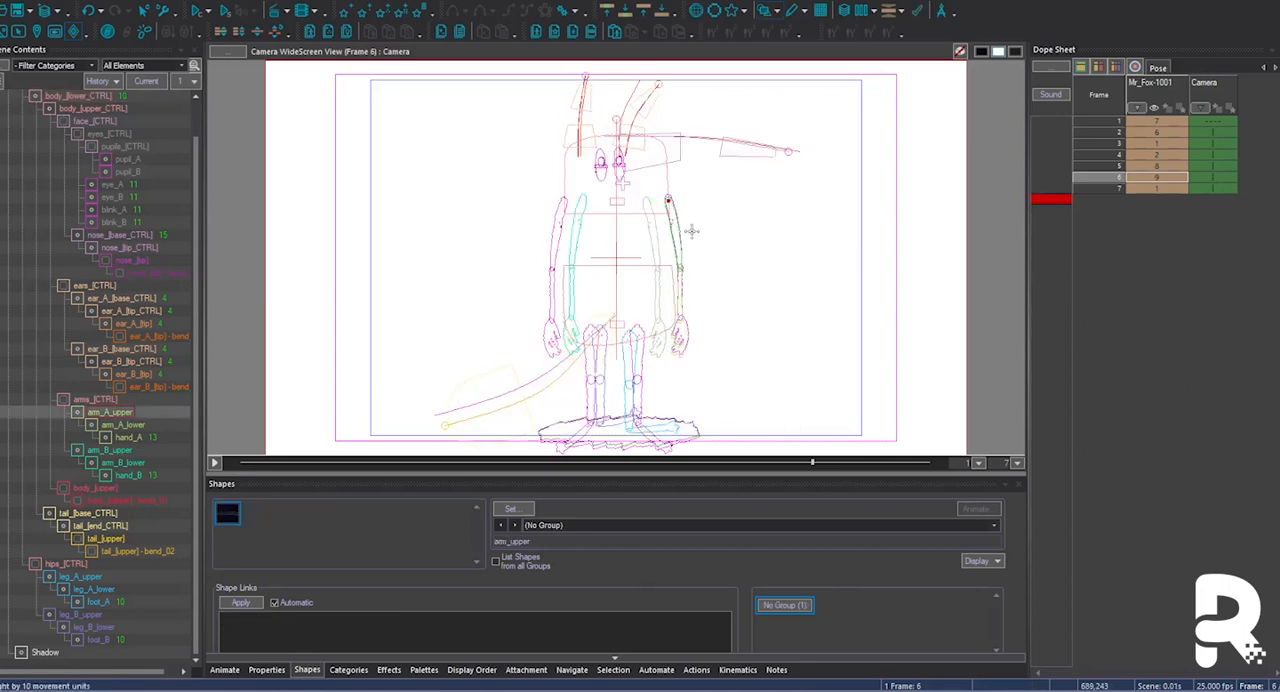
{"action": "key", "text": "ctrl+Left"}
{"action": "key", "text": "ctrl+Left"}
Spread the two upper legs on frame 6 to line up with the onion-skinned front pose.
{"action": "left_click", "coordinate": [577, 344]}
{"action": "key", "text": "w"}
{"action": "key", "text": "Left"}
{"action": "key", "text": "Right"}
{"action": "left_click", "coordinate": [685, 414]}
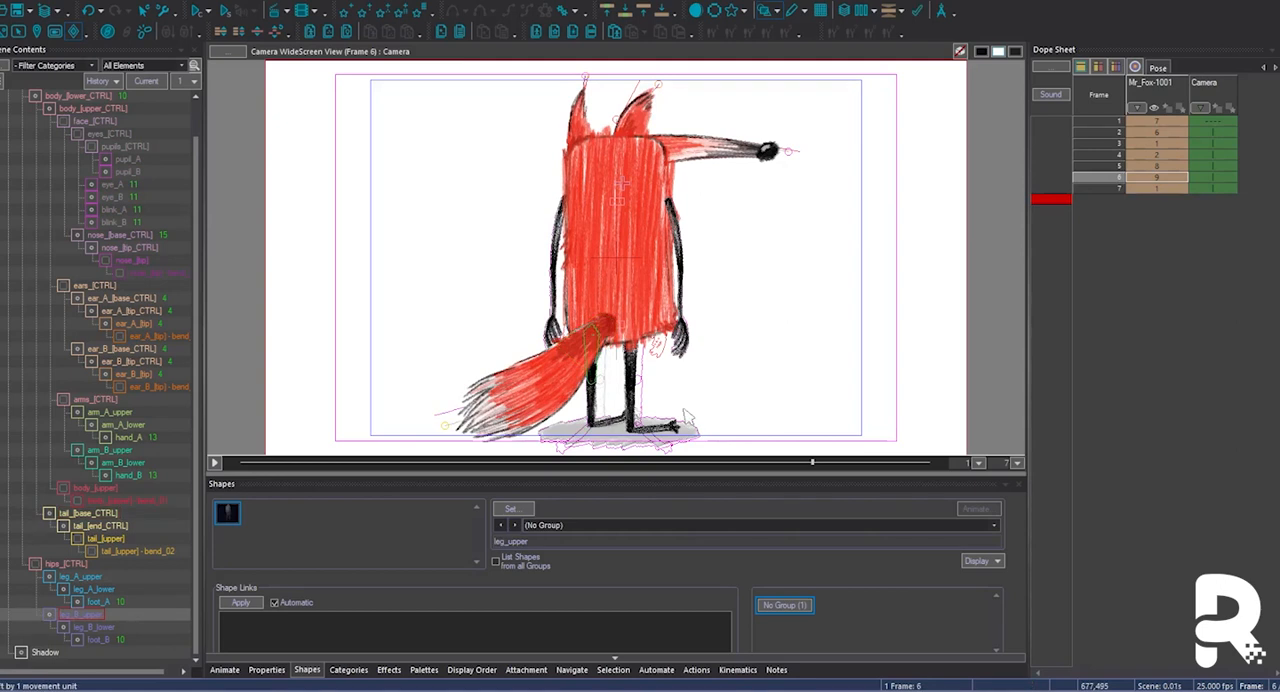
{"action": "left_click", "coordinate": [678, 366]}
Point both feet outwards on frame 6, setting foot_A to the front_03 shape from the FRONT group.
{"action": "left_click", "coordinate": [628, 428]}
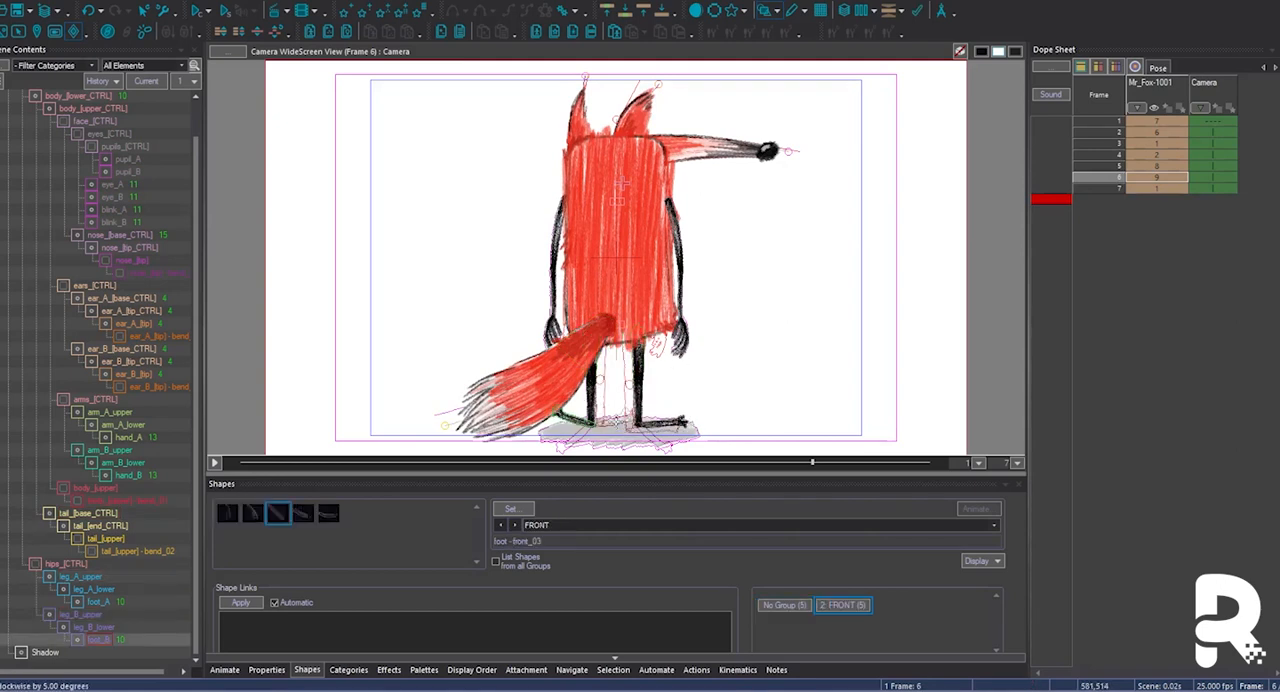
{"action": "left_click", "coordinate": [650, 424]}
{"action": "left_click", "coordinate": [600, 525]}
{"action": "left_click", "coordinate": [588, 547]}
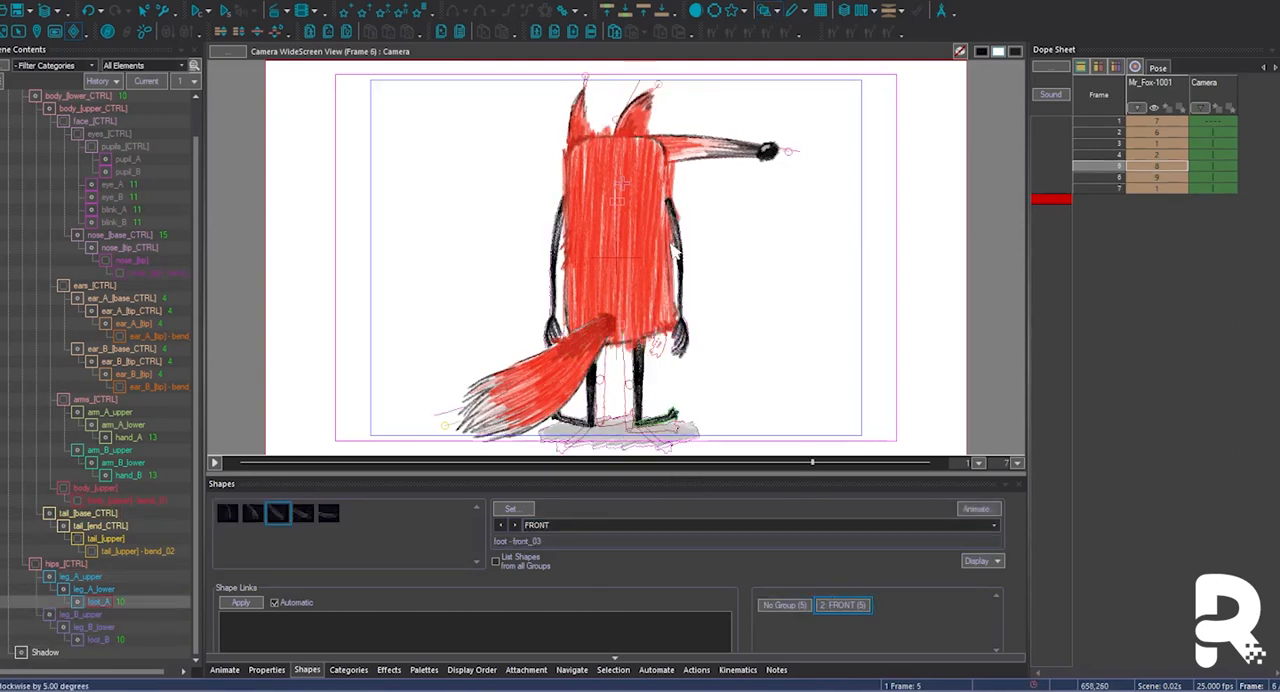
Shorten the nose on frame 6 and refine both ears with the ear_[base_CTRL]_2_3 shape for a matching back view.
{"action": "left_click", "coordinate": [733, 153]}
{"action": "left_click", "coordinate": [652, 140]}
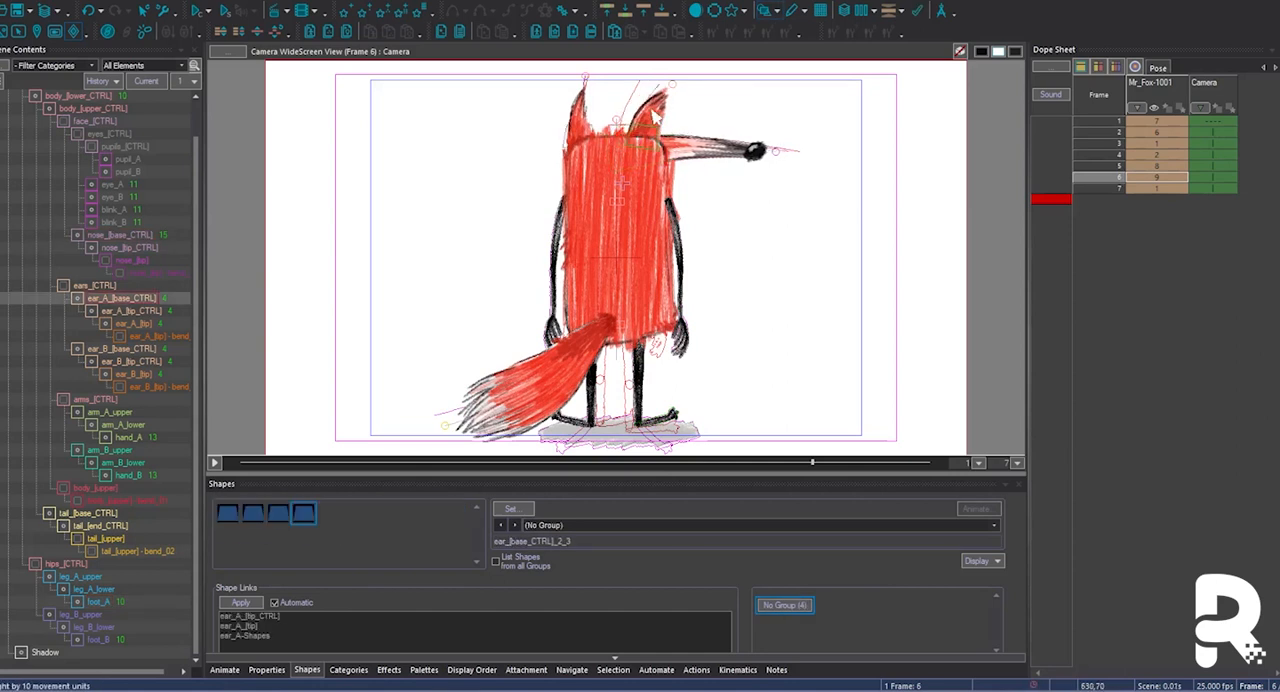
{"action": "left_click", "coordinate": [620, 170]}
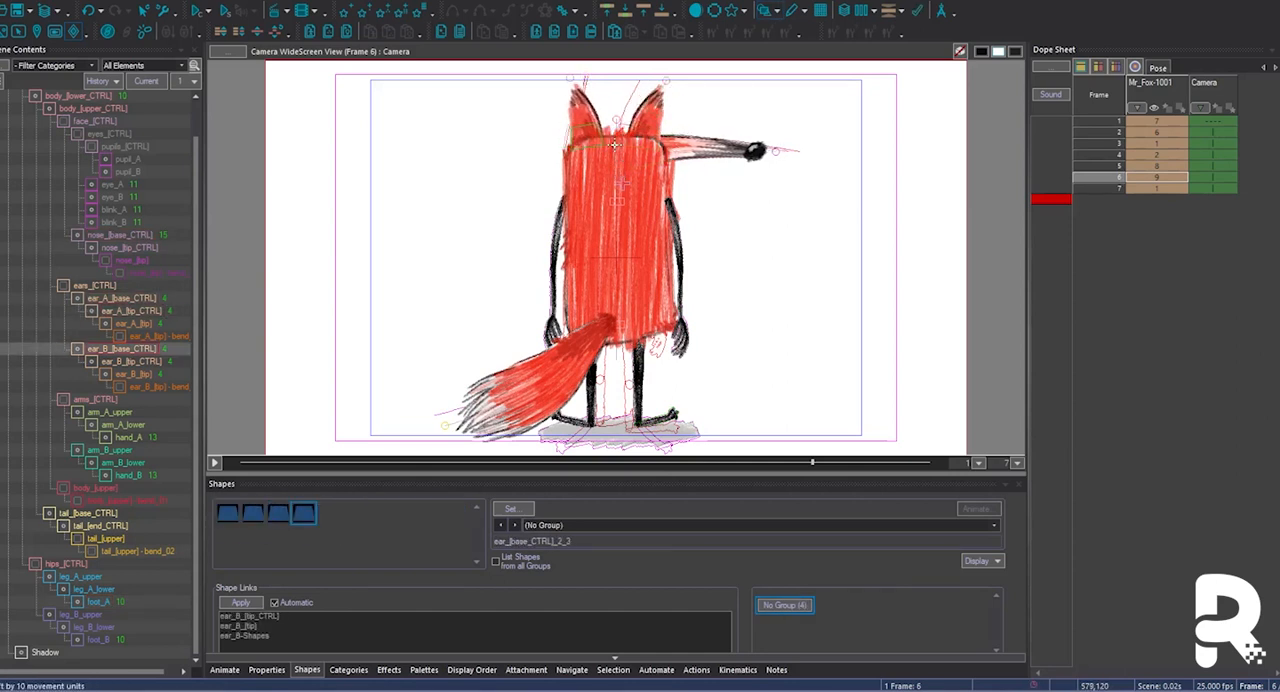
{"action": "left_click", "coordinate": [580, 108]}
{"action": "left_click_drag", "start_coordinate": [580, 108], "coordinate": [658, 148]}
{"action": "left_click", "coordinate": [590, 124]}
{"action": "left_click", "coordinate": [623, 128]}
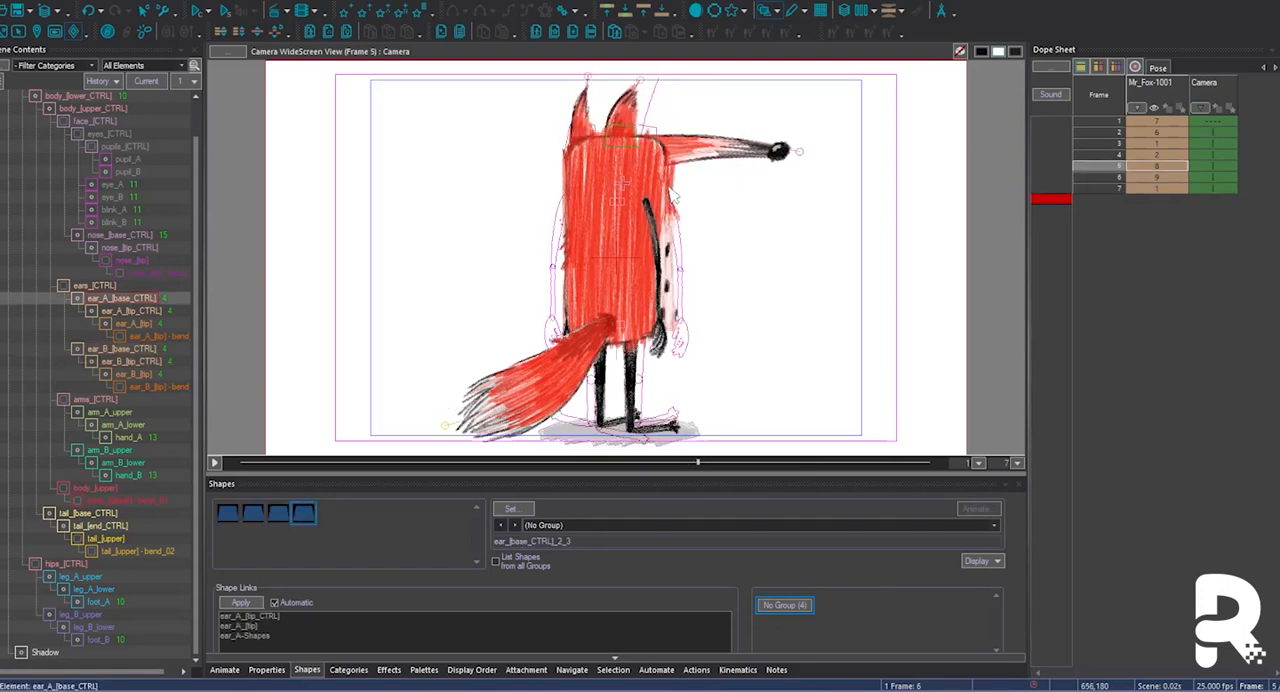
Select the tail base control and delete the reference pose on frame 7.
{"action": "left_click", "coordinate": [620, 328]}
{"action": "left_click", "coordinate": [1113, 188]}
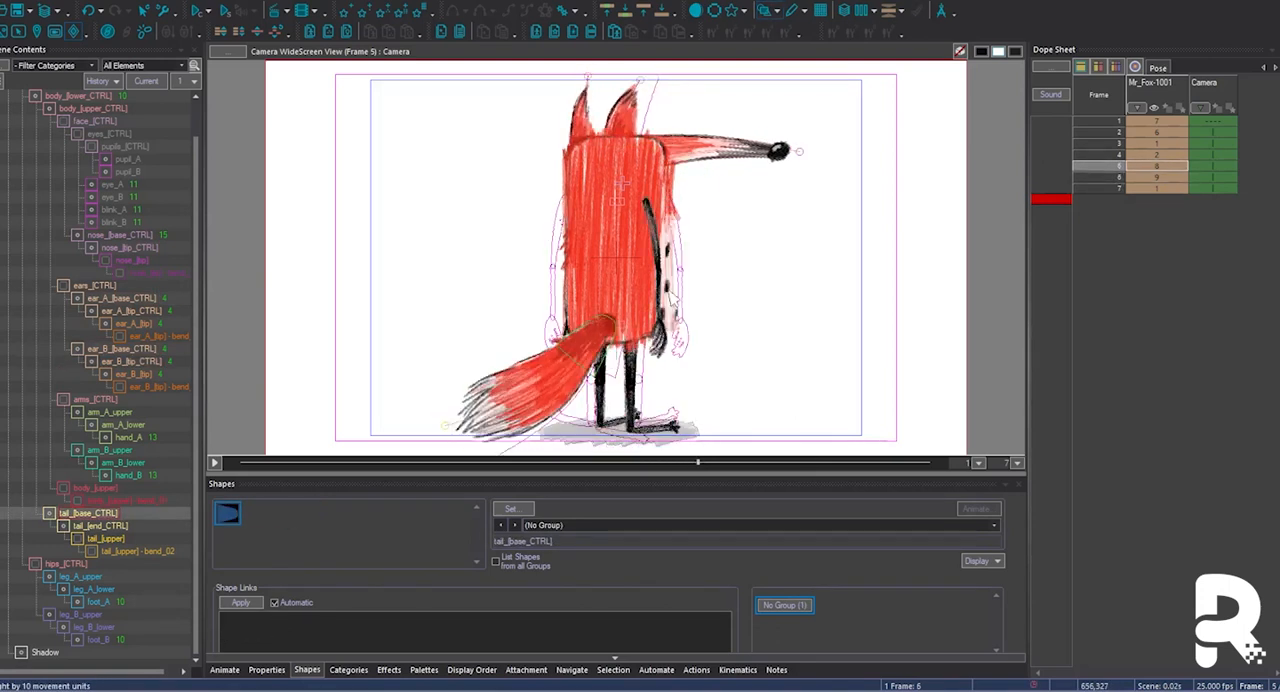
{"action": "key", "text": "Delete"}
Rotate the tail base downwards on frame 6, comparing it with the neighbouring frames.
{"action": "key", "text": "Up"}
{"action": "key", "text": "Down"}
{"action": "key", "text": "Up"}
{"action": "key", "text": "Up"}
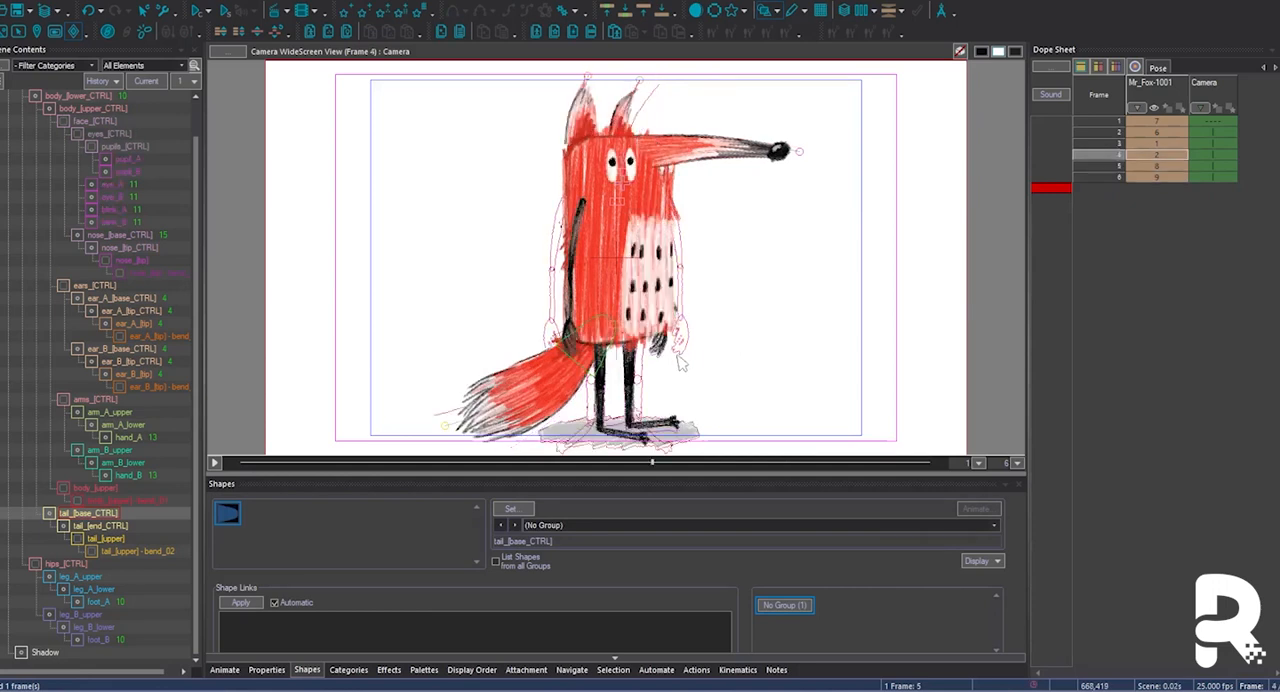
{"action": "key", "text": "Up"}
{"action": "key", "text": "Down"}
{"action": "key", "text": "Down"}
{"action": "key", "text": "Down"}
{"action": "key", "text": "Up"}
{"action": "key", "text": "Up"}
{"action": "key", "text": "Up"}
{"action": "key", "text": "Down"}
{"action": "key", "text": "Down"}
{"action": "key", "text": "Up"}
{"action": "key", "text": "Up"}
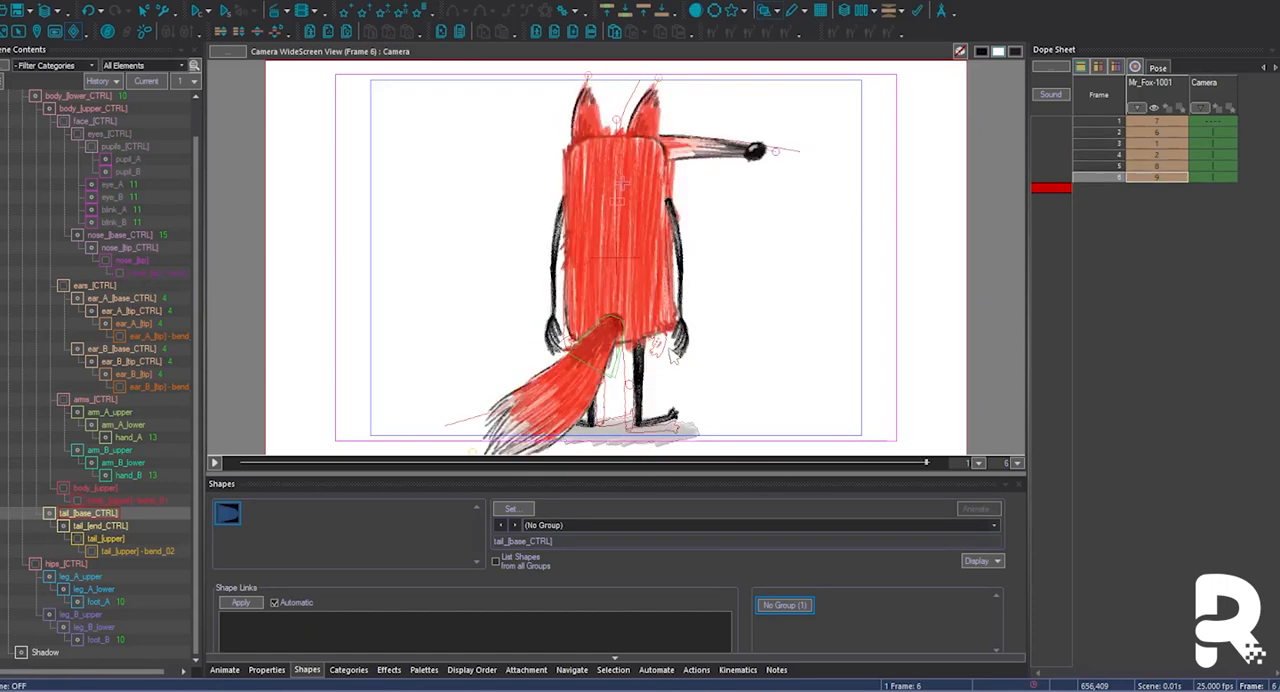
Rotate the tail base slightly downwards on frame 5 so it flows between frames 4 and 6.
{"action": "key", "text": "Up"}
{"action": "key", "text": "Up"}
{"action": "key", "text": "Up"}
{"action": "key", "text": "Down"}
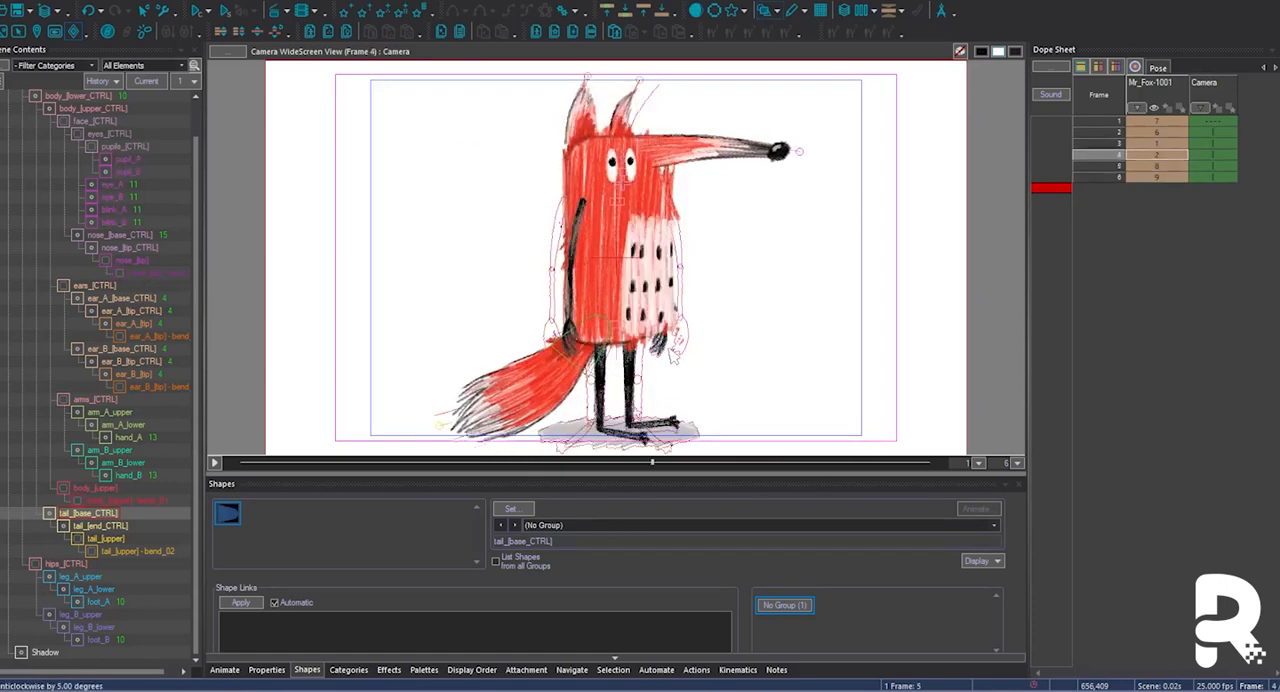
{"action": "key", "text": "Up"}
{"action": "key", "text": "Up"}
{"action": "key", "text": "Down"}
{"action": "key", "text": "Down"}
{"action": "key", "text": "Down"}
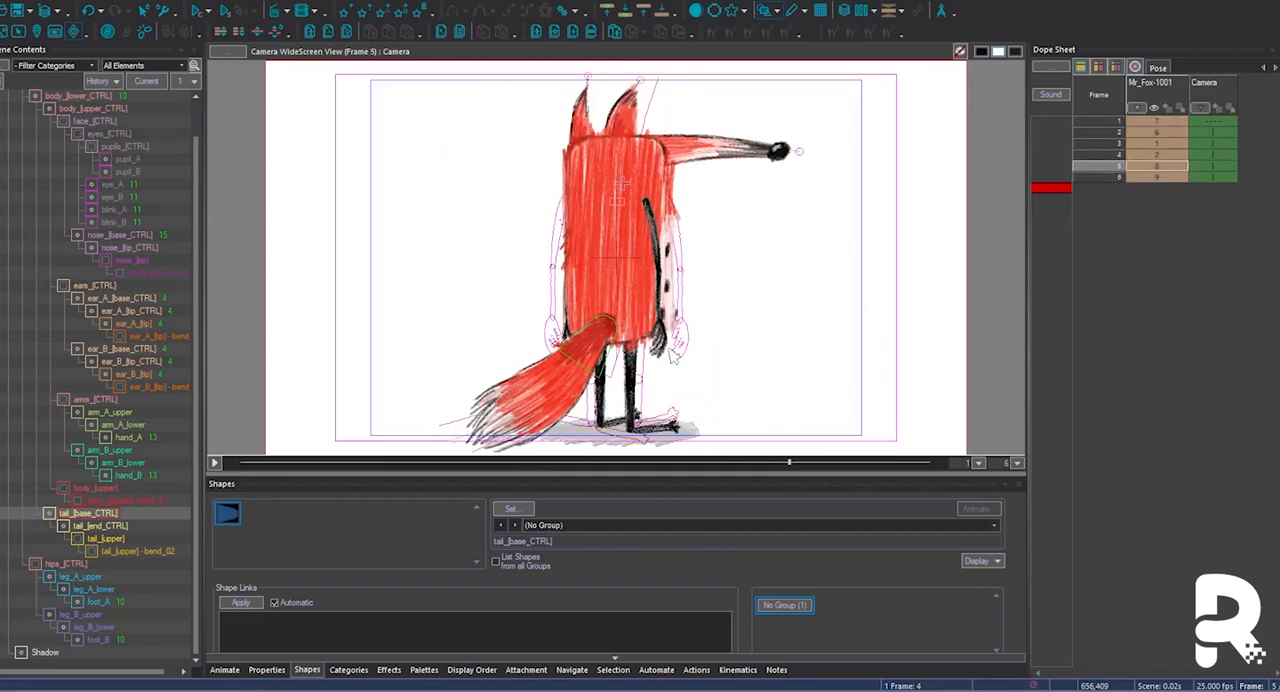
Paste the frame 5 pose in at frame 1 and flip it horizontally from Root2.
{"action": "left_click", "coordinate": [1156, 122]}
{"action": "key", "text": "ctrl+v"}
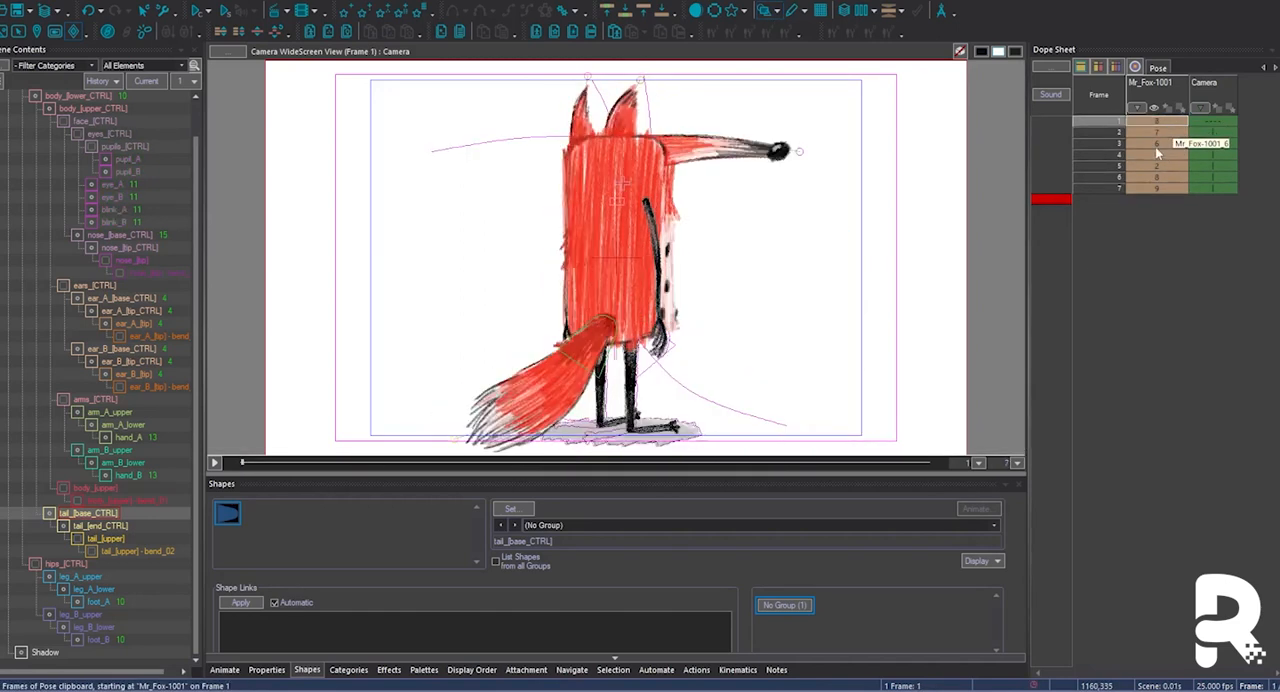
{"action": "scroll", "coordinate": [70, 140], "scroll_direction": "up", "scroll_amount": 1}
{"action": "left_click", "coordinate": [52, 123]}
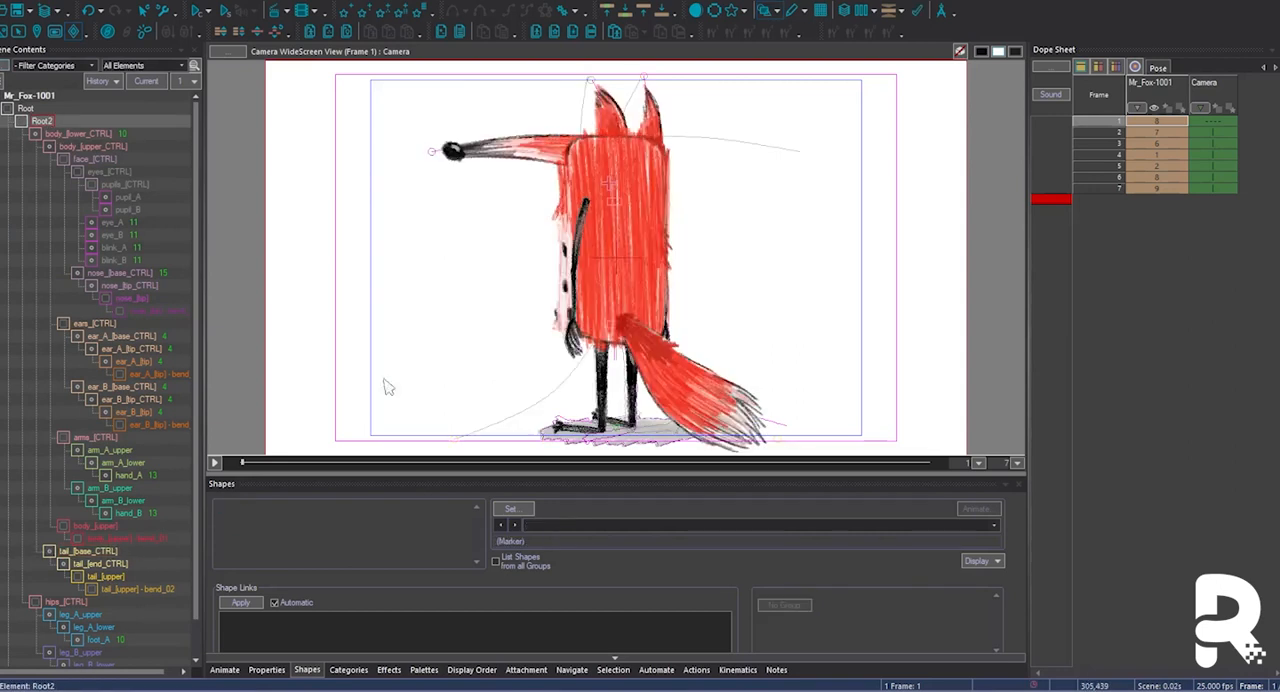
Select the Shadow element and display all categories in the scene contents hierarchy.
{"action": "scroll", "coordinate": [60, 600], "scroll_direction": "down", "scroll_amount": 1}
{"action": "left_click", "coordinate": [48, 652]}
{"action": "left_click", "coordinate": [54, 65]}
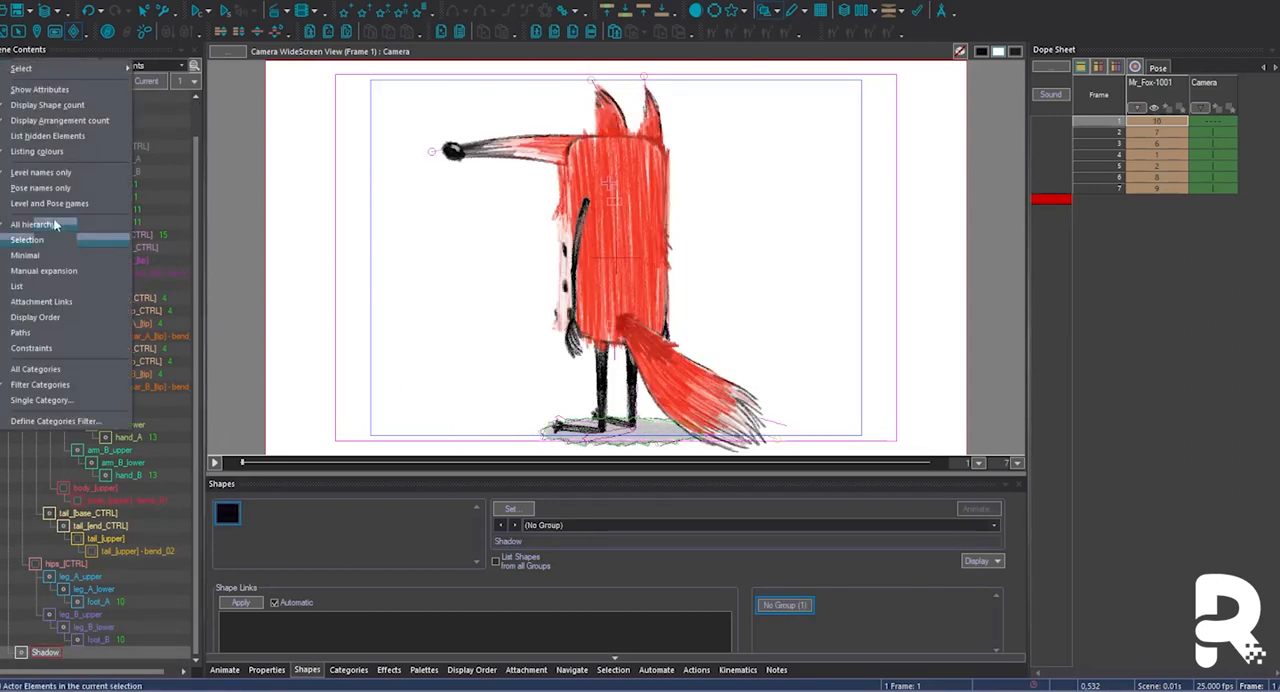
{"action": "left_click", "coordinate": [53, 235]}
{"action": "left_click", "coordinate": [71, 374]}
Step through the turnaround frames to check the lower body and nose base controls against the artwork.
{"action": "left_click", "coordinate": [630, 308]}
{"action": "key", "text": "Right"}
{"action": "key", "text": "Right"}
{"action": "key", "text": "Right"}
{"action": "key", "text": "Right"}
{"action": "key", "text": "Right"}
{"action": "key", "text": "Right"}
{"action": "key", "text": "Right"}
{"action": "key", "text": "Right"}
{"action": "key", "text": "Right"}
{"action": "key", "text": "Right"}
{"action": "key", "text": "Right"}
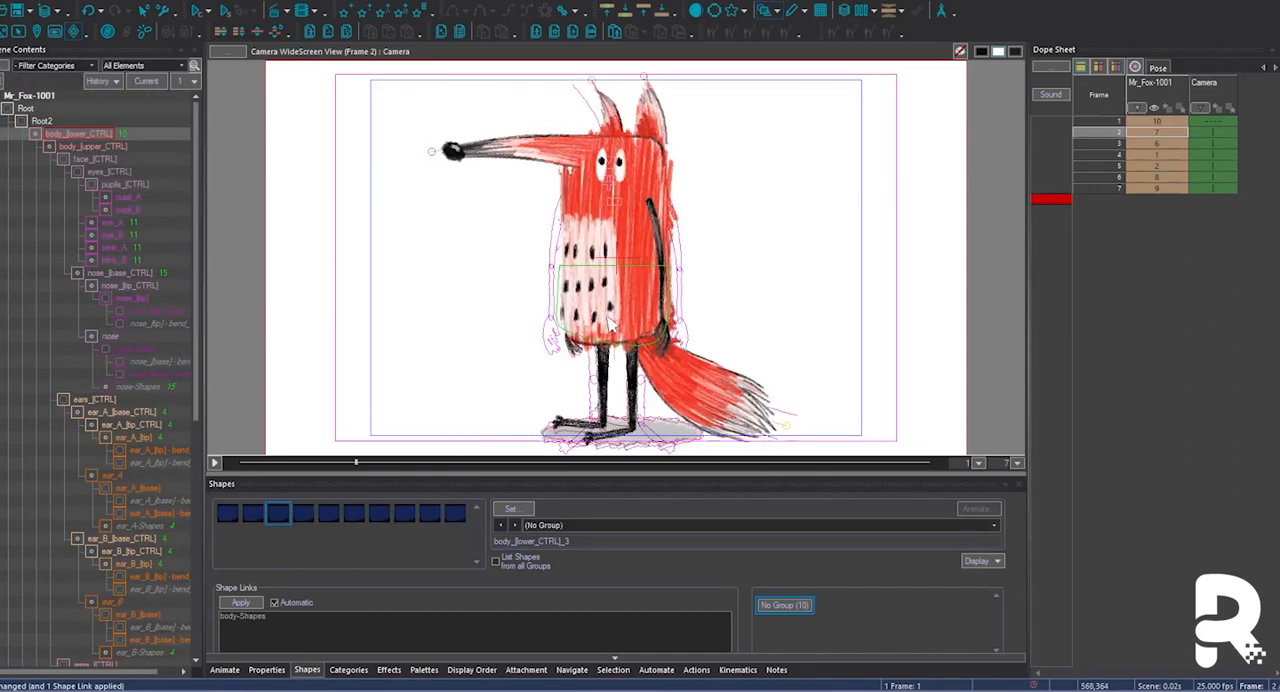
{"action": "key", "text": "Right"}
{"action": "left_click", "coordinate": [688, 190]}
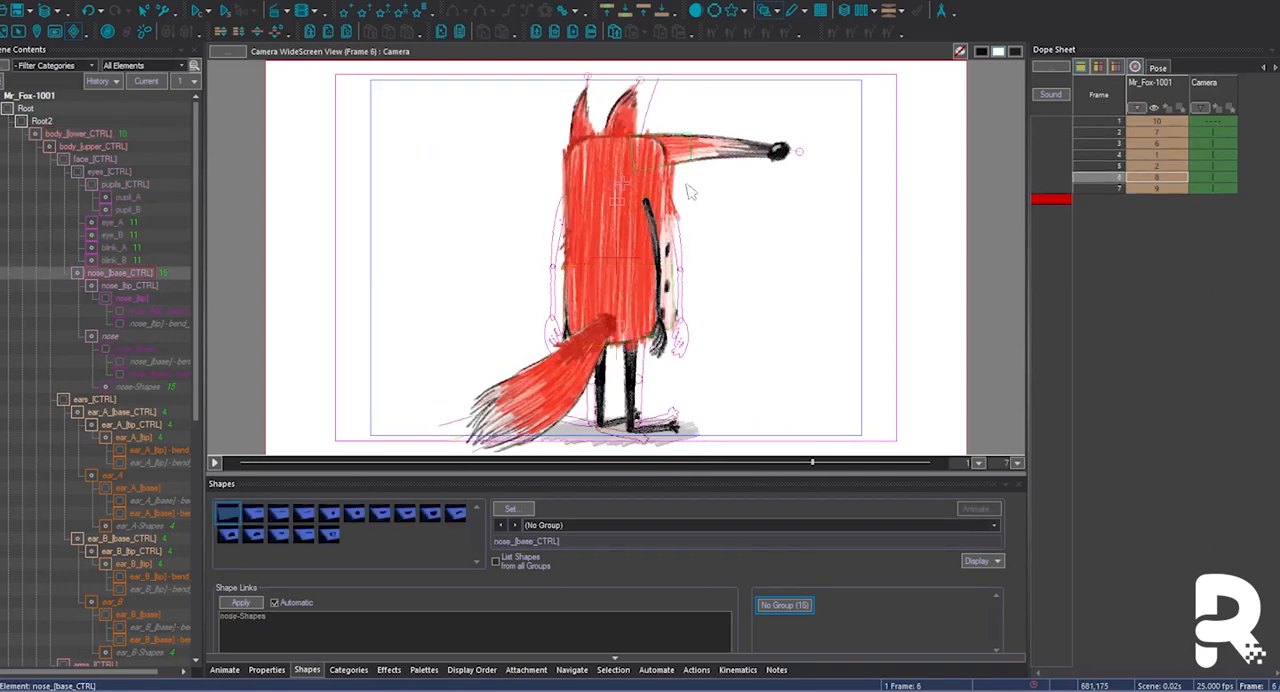
{"action": "key", "text": "Right"}
{"action": "key", "text": "Right"}
{"action": "key", "text": "Right"}
{"action": "key", "text": "Right"}
{"action": "key", "text": "Right"}
{"action": "key", "text": "Right"}
{"action": "key", "text": "Right"}
{"action": "key", "text": "Right"}
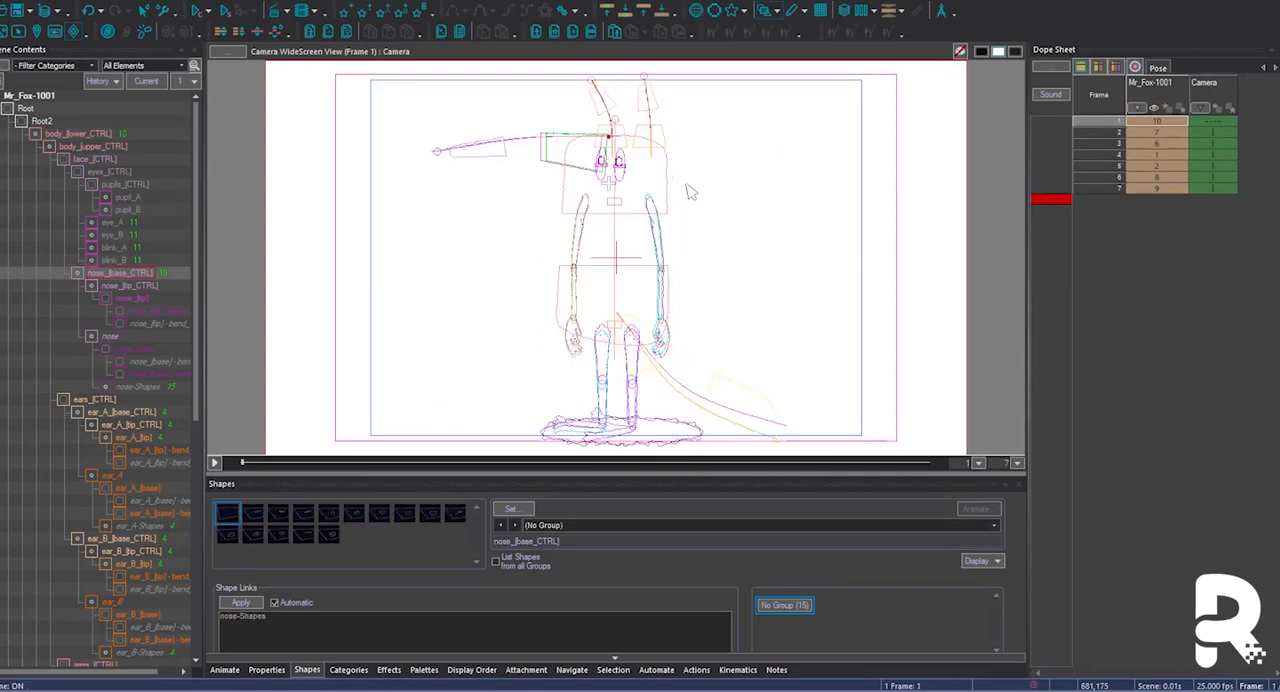
Copy the frame 7 pose and paste it into a new frame inserted at frame 1.
{"action": "key", "text": "Right"}
{"action": "left_click", "coordinate": [700, 428]}
{"action": "key", "text": "Right"}
{"action": "key", "text": "Right"}
{"action": "key", "text": "Right"}
{"action": "key", "text": "Right"}
{"action": "key", "text": "Right"}
{"action": "key", "text": "Right"}
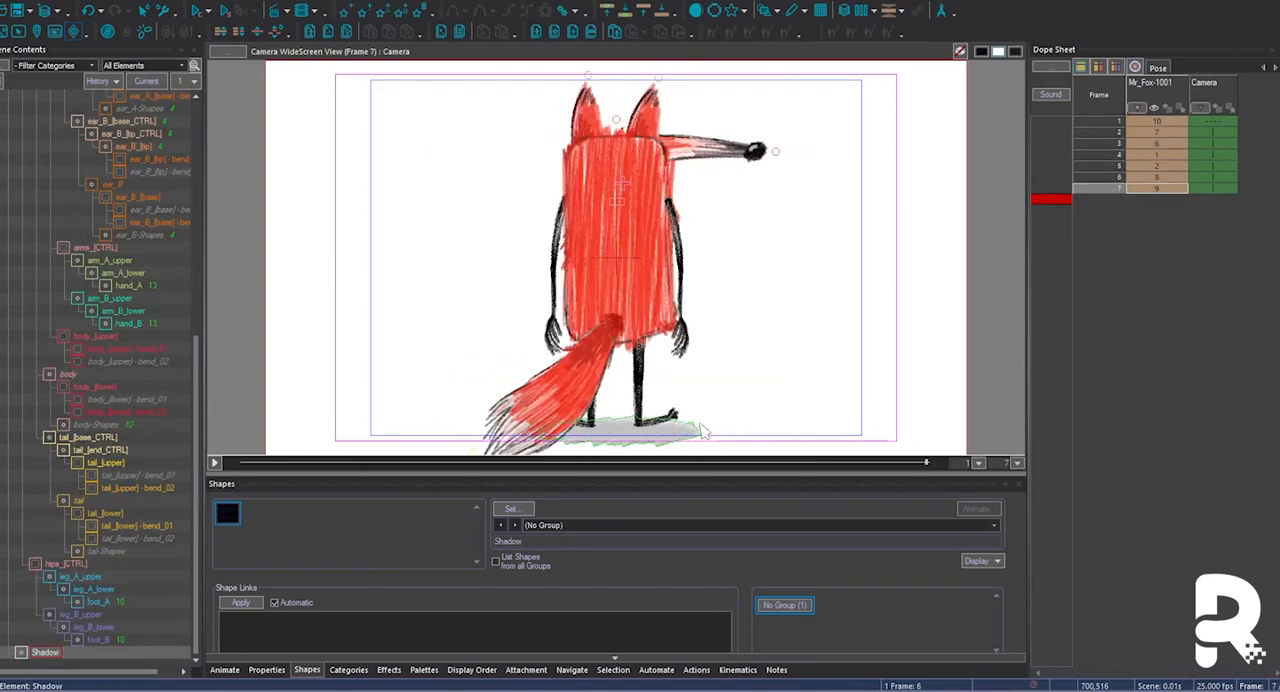
{"action": "key", "text": "ctrl+c"}
{"action": "key", "text": "Right"}
{"action": "key", "text": "Insert"}
{"action": "key", "text": "ctrl+v"}
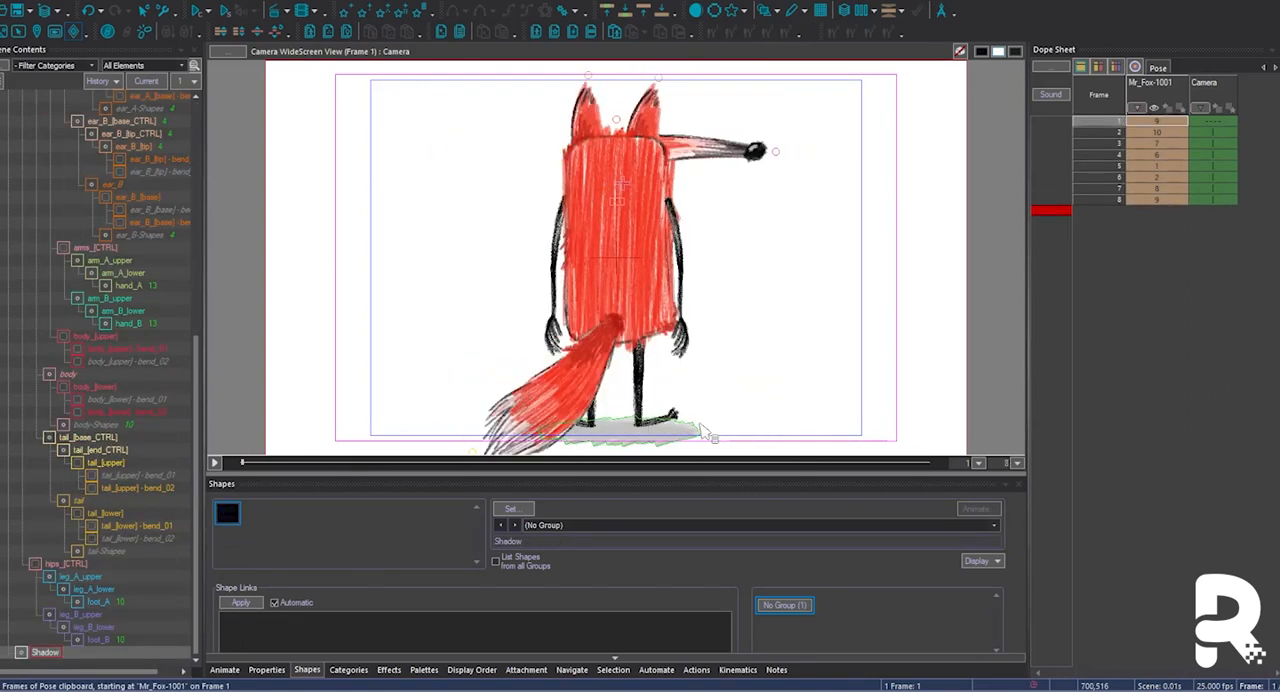
Flip the frame 1 pose horizontally from Root2 and compare it with the neighbouring frames.
{"action": "scroll", "coordinate": [60, 150], "scroll_direction": "up", "scroll_amount": 10}
{"action": "left_click", "coordinate": [41, 121]}
{"action": "key", "text": "Right"}
{"action": "key", "text": "Left"}
{"action": "key", "text": "Right"}
{"action": "key", "text": "Right"}
{"action": "key", "text": "Left"}
{"action": "key", "text": "Left"}
{"action": "key", "text": "Right"}
{"action": "key", "text": "Left"}
{"action": "key", "text": "Down"}
Select the body element and compare its position in the first and last turnaround frames.
{"action": "scroll", "coordinate": [101, 385], "scroll_direction": "down", "scroll_amount": 10}
{"action": "left_click", "coordinate": [72, 376]}
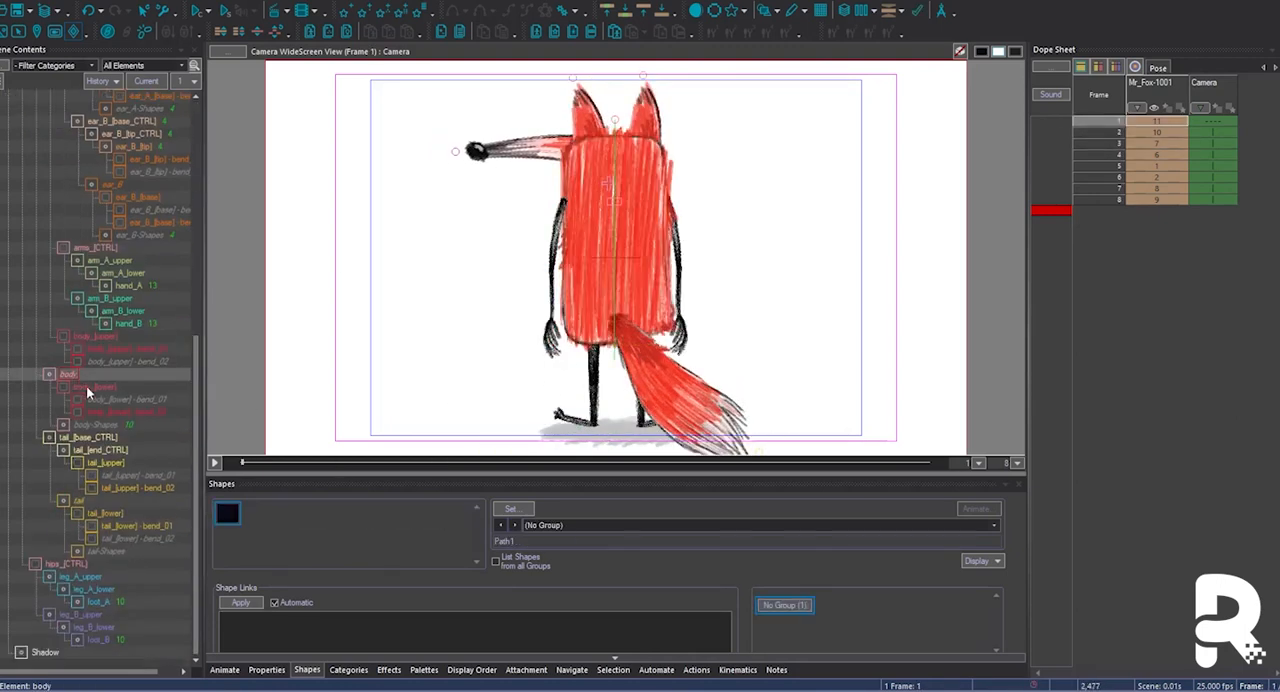
{"action": "key", "text": "Right"}
{"action": "key", "text": "Right"}
{"action": "key", "text": "Right"}
{"action": "key", "text": "Right"}
{"action": "key", "text": "Left"}
{"action": "key", "text": "Left"}
{"action": "key", "text": "Right"}
{"action": "key", "text": "Right"}
{"action": "key", "text": "Right"}
{"action": "key", "text": "Right"}
{"action": "key", "text": "Right"}
{"action": "key", "text": "Right"}
{"action": "key", "text": "Right"}
{"action": "key", "text": "Right"}
{"action": "key", "text": "Right"}
{"action": "key", "text": "Right"}
{"action": "key", "text": "Right"}
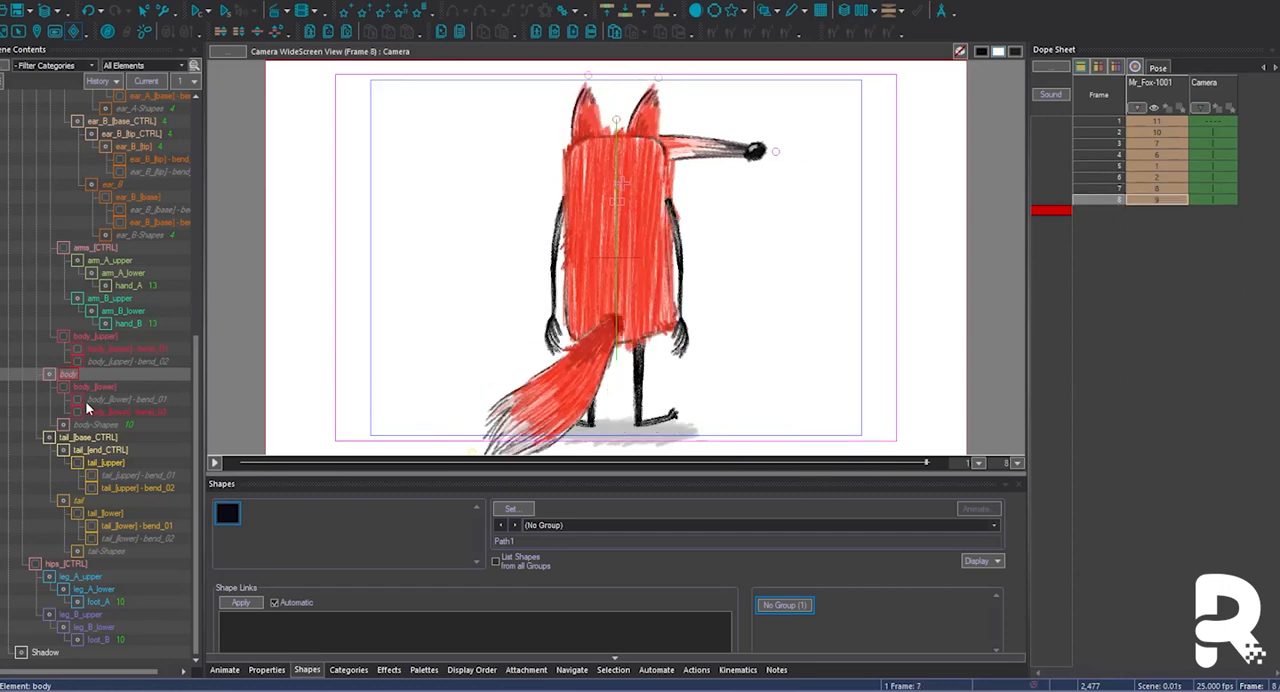
{"action": "key", "text": "Left"}
{"action": "key", "text": "Left"}
Examine the ear_B tip control across frames 1 to 4 of the turnaround.
{"action": "left_click", "coordinate": [598, 127]}
{"action": "key", "text": "Down"}
{"action": "key", "text": "Down"}
{"action": "key", "text": "Down"}
{"action": "key", "text": "Left"}
{"action": "key", "text": "Left"}
{"action": "key", "text": "Right"}
{"action": "key", "text": "Right"}
{"action": "key", "text": "Right"}
{"action": "key", "text": "Up"}
{"action": "key", "text": "Left"}
{"action": "key", "text": "Left"}
{"action": "key", "text": "Left"}
{"action": "key", "text": "Right"}
{"action": "key", "text": "Right"}
{"action": "key", "text": "Right"}
{"action": "key", "text": "Right"}
{"action": "key", "text": "Right"}
{"action": "key", "text": "Right"}
{"action": "key", "text": "Right"}
{"action": "key", "text": "Right"}
{"action": "key", "text": "Right"}
{"action": "key", "text": "Right"}
{"action": "key", "text": "Right"}
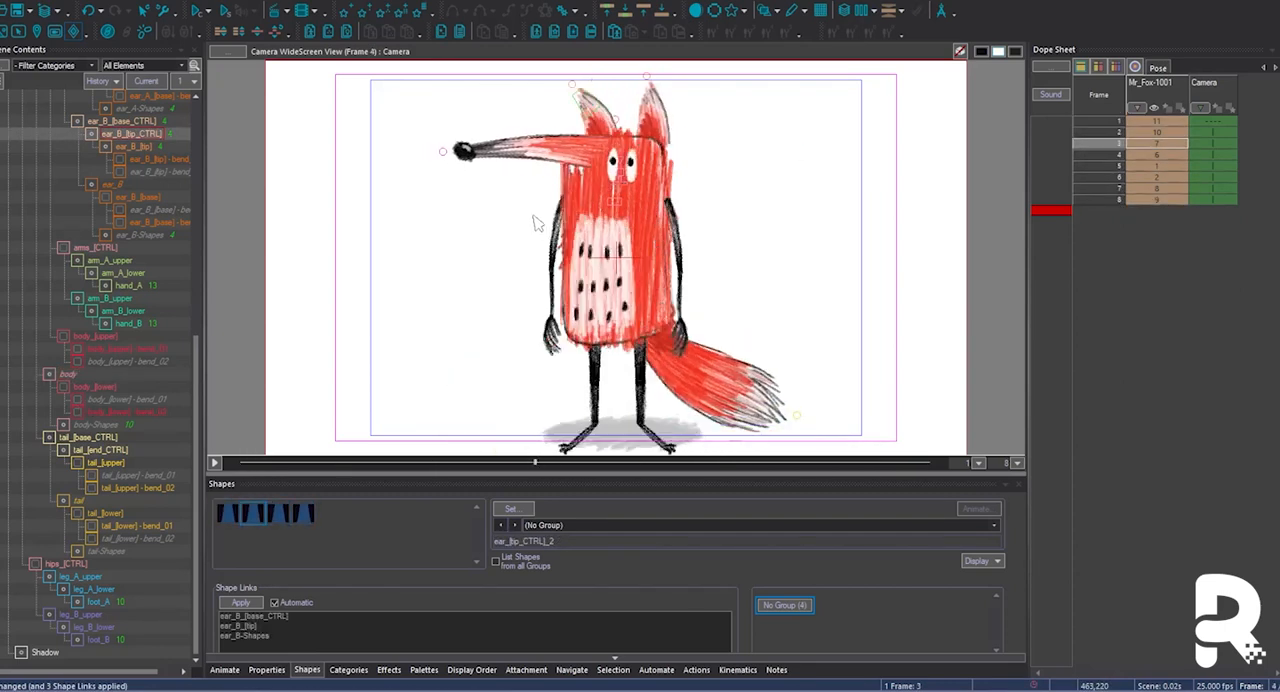
Select the Shadow element and show its own column in the dope sheet.
{"action": "key", "text": "Left"}
{"action": "key", "text": "Left"}
{"action": "key", "text": "Left"}
{"action": "key", "text": "Left"}
{"action": "key", "text": "Right"}
{"action": "key", "text": "Right"}
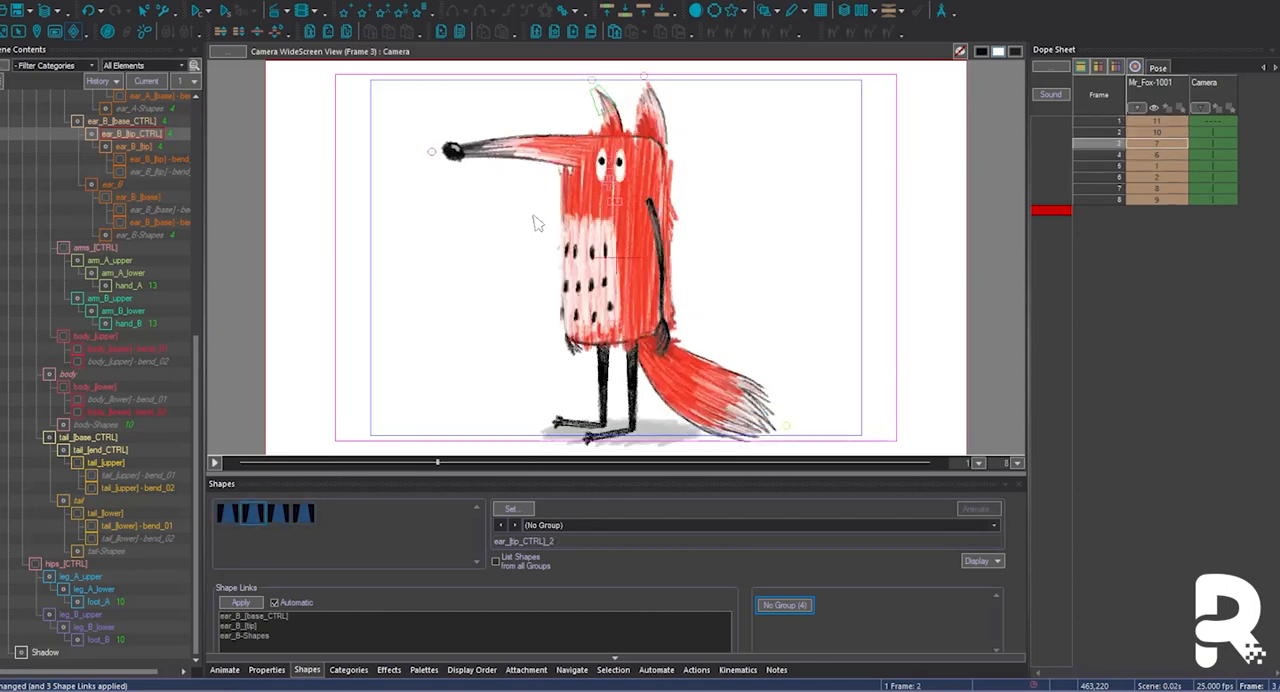
{"action": "left_click", "coordinate": [647, 448]}
{"action": "key", "text": "Right"}
{"action": "key", "text": "Left"}
{"action": "key", "text": "Left"}
{"action": "key", "text": "Left"}
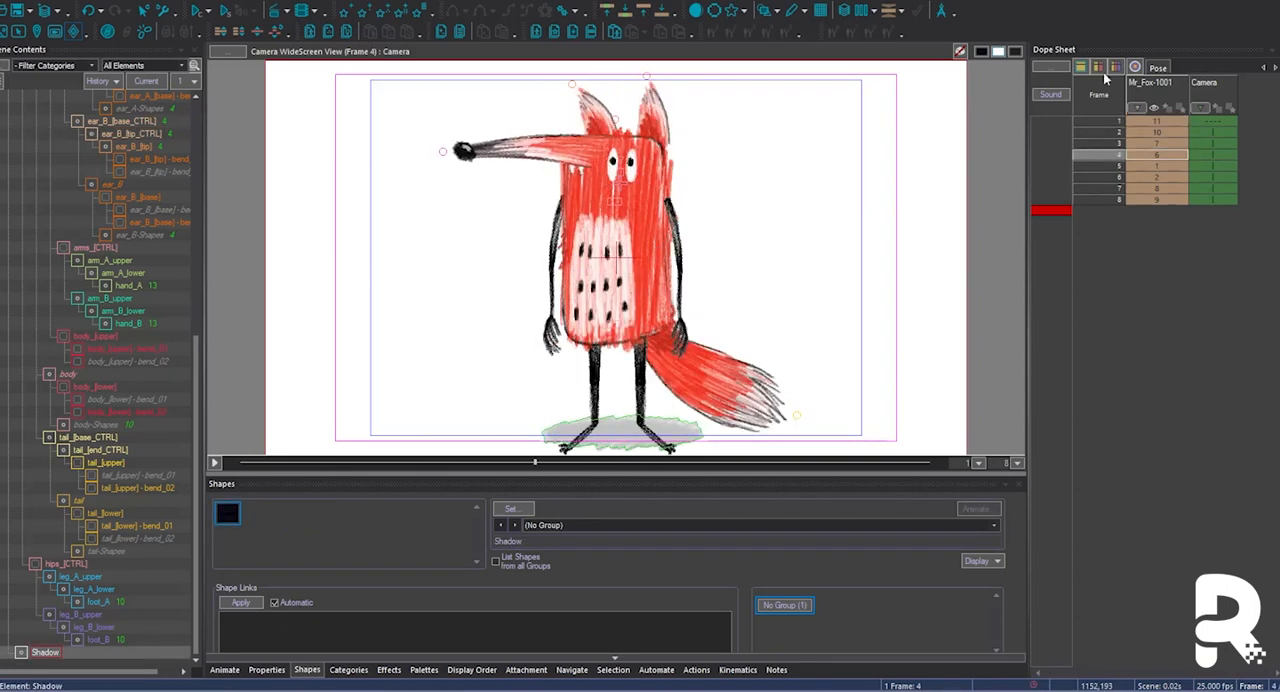
{"action": "left_click", "coordinate": [1101, 70]}
Copy the Shadow properties from frame 4 to frame 1 and compare the adjacent frames.
{"action": "left_click", "coordinate": [1217, 124]}
{"action": "left_click", "coordinate": [1224, 157]}
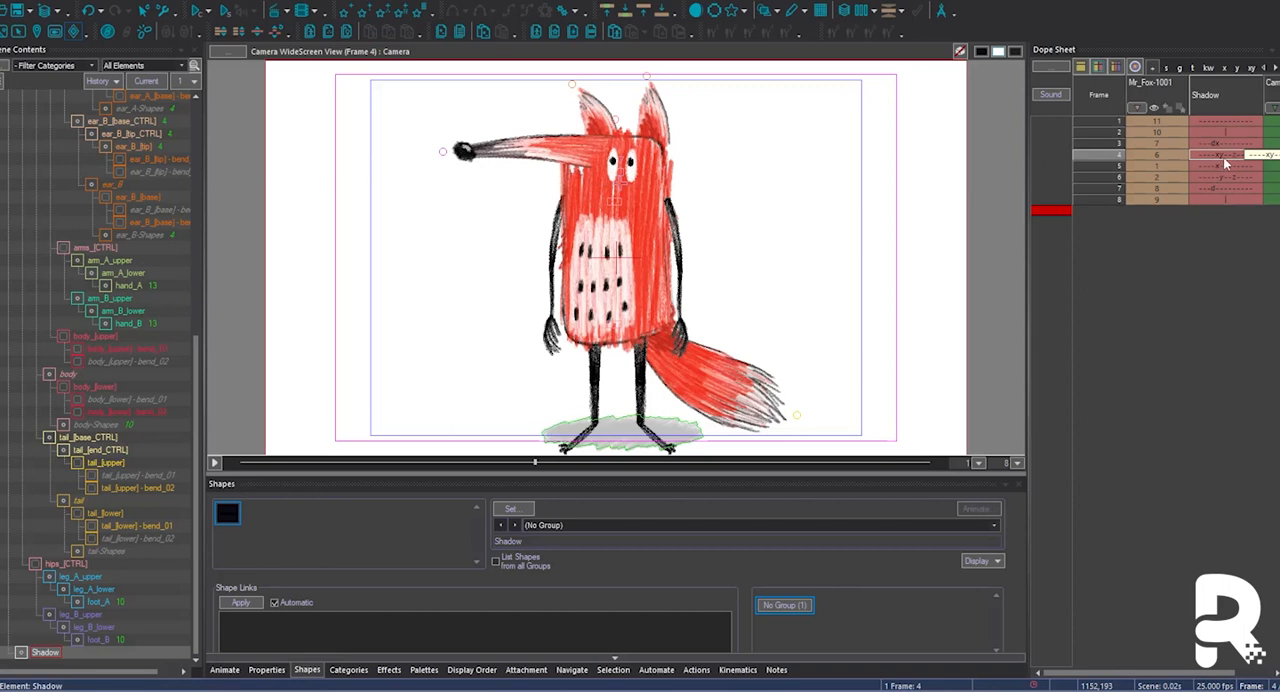
{"action": "right_click", "coordinate": [1224, 157]}
{"action": "left_click", "coordinate": [998, 216]}
{"action": "left_click", "coordinate": [1230, 120]}
{"action": "right_click", "coordinate": [1230, 120]}
{"action": "left_click", "coordinate": [1200, 132]}
{"action": "key", "text": "period"}
{"action": "key", "text": "period"}
{"action": "key", "text": "comma"}
{"action": "key", "text": "period"}
Interpolate the Shadow properties across frames 1 to 3 and check the shadow through those frames.
{"action": "left_click_drag", "start_coordinate": [1208, 142], "coordinate": [1218, 125]}
{"action": "key", "text": "ctrl+m"}
{"action": "left_click", "coordinate": [713, 533]}
{"action": "key", "text": "comma"}
{"action": "key", "text": "comma"}
{"action": "key", "text": "period"}
{"action": "key", "text": "period"}
{"action": "key", "text": "period"}
{"action": "key", "text": "comma"}
{"action": "key", "text": "comma"}
{"action": "key", "text": "comma"}
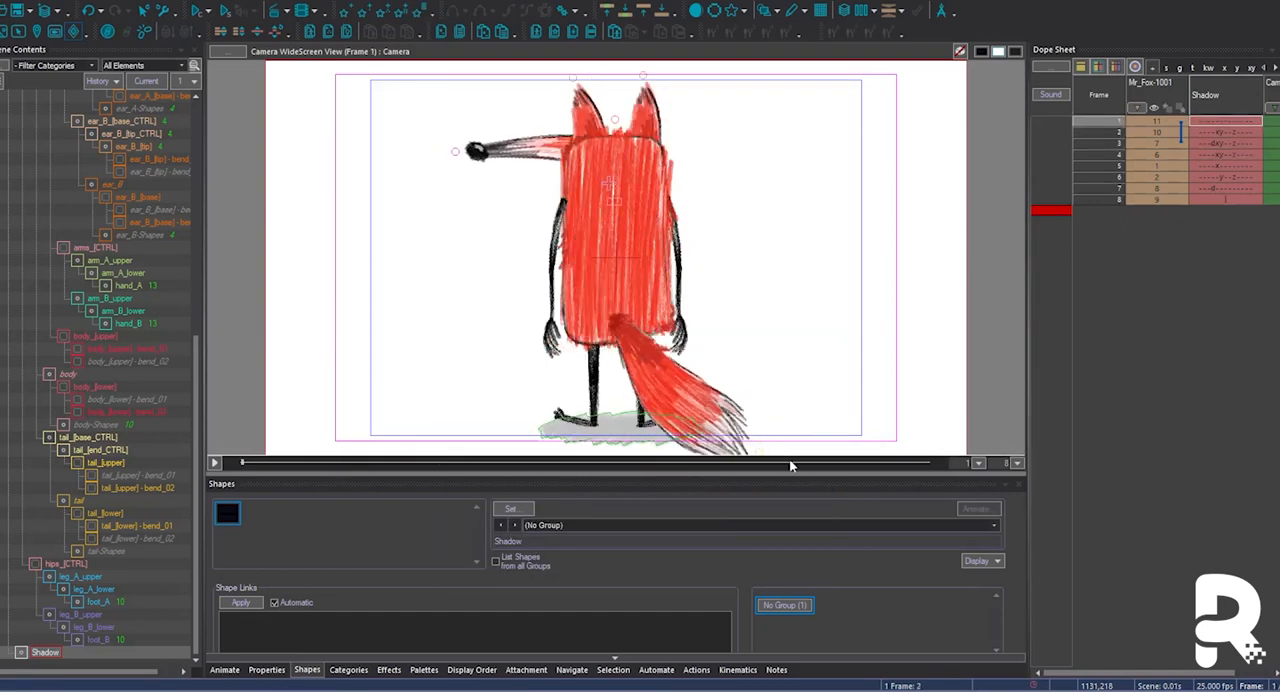
{"action": "key", "text": "period"}
{"action": "key", "text": "period"}
{"action": "key", "text": "period"}
{"action": "key", "text": "period"}
{"action": "key", "text": "period"}
{"action": "key", "text": "period"}
{"action": "key", "text": "period"}
Copy the Shadow properties from frame 1 and paste them onto frame 8.
{"action": "left_click", "coordinate": [1219, 124]}
{"action": "right_click", "coordinate": [1219, 125]}
{"action": "mouse_move", "coordinate": [1138, 184]}
{"action": "left_click", "coordinate": [1020, 183]}
{"action": "right_click", "coordinate": [1228, 199]}
{"action": "left_click", "coordinate": [1212, 290]}
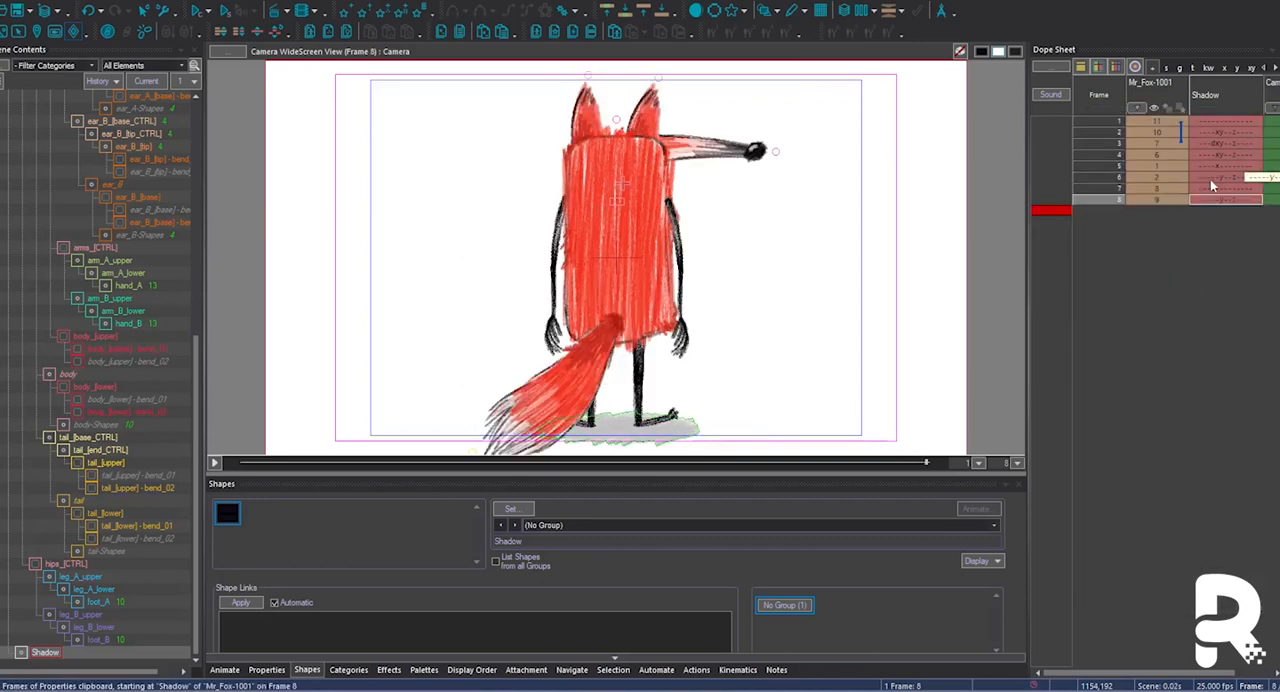
Interpolate the Shadow properties across frames 6 to 8 and review the shadow through the turnaround.
{"action": "left_click_drag", "start_coordinate": [1213, 178], "coordinate": [1228, 199]}
{"action": "key", "text": "ctrl+m"}
{"action": "left_click", "coordinate": [731, 525]}
{"action": "key", "text": "period"}
{"action": "key", "text": "period"}
{"action": "key", "text": "period"}
{"action": "key", "text": "period"}
{"action": "key", "text": "period"}
{"action": "key", "text": "period"}
{"action": "key", "text": "period"}
{"action": "key", "text": "period"}
{"action": "key", "text": "period"}
{"action": "key", "text": "period"}
{"action": "key", "text": "period"}
{"action": "key", "text": "period"}
{"action": "key", "text": "period"}
{"action": "key", "text": "period"}
{"action": "key", "text": "period"}
{"action": "key", "text": "period"}
{"action": "key", "text": "period"}
{"action": "key", "text": "period"}
{"action": "key", "text": "period"}
{"action": "key", "text": "period"}
{"action": "key", "text": "period"}
{"action": "key", "text": "period"}
{"action": "key", "text": "period"}
{"action": "key", "text": "period"}
{"action": "key", "text": "period"}
{"action": "key", "text": "period"}
{"action": "key", "text": "period"}
{"action": "key", "text": "period"}
{"action": "key", "text": "period"}
{"action": "key", "text": "period"}
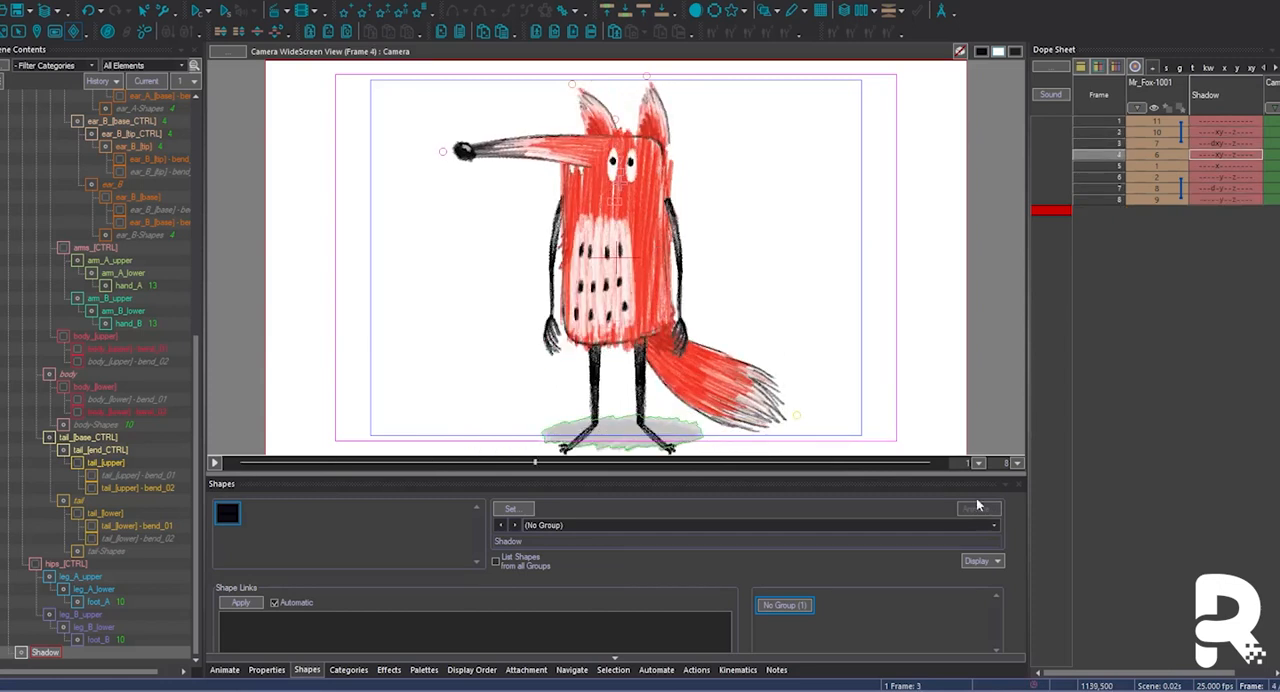
Hide the Shadow column in the dope sheet and bring up the stored actions.
{"action": "double_click", "coordinate": [1204, 110]}
{"action": "key", "text": "period"}
{"action": "key", "text": "period"}
{"action": "key", "text": "period"}
{"action": "key", "text": "period"}
{"action": "key", "text": "period"}
{"action": "key", "text": "period"}
{"action": "key", "text": "period"}
{"action": "left_click", "coordinate": [697, 670]}
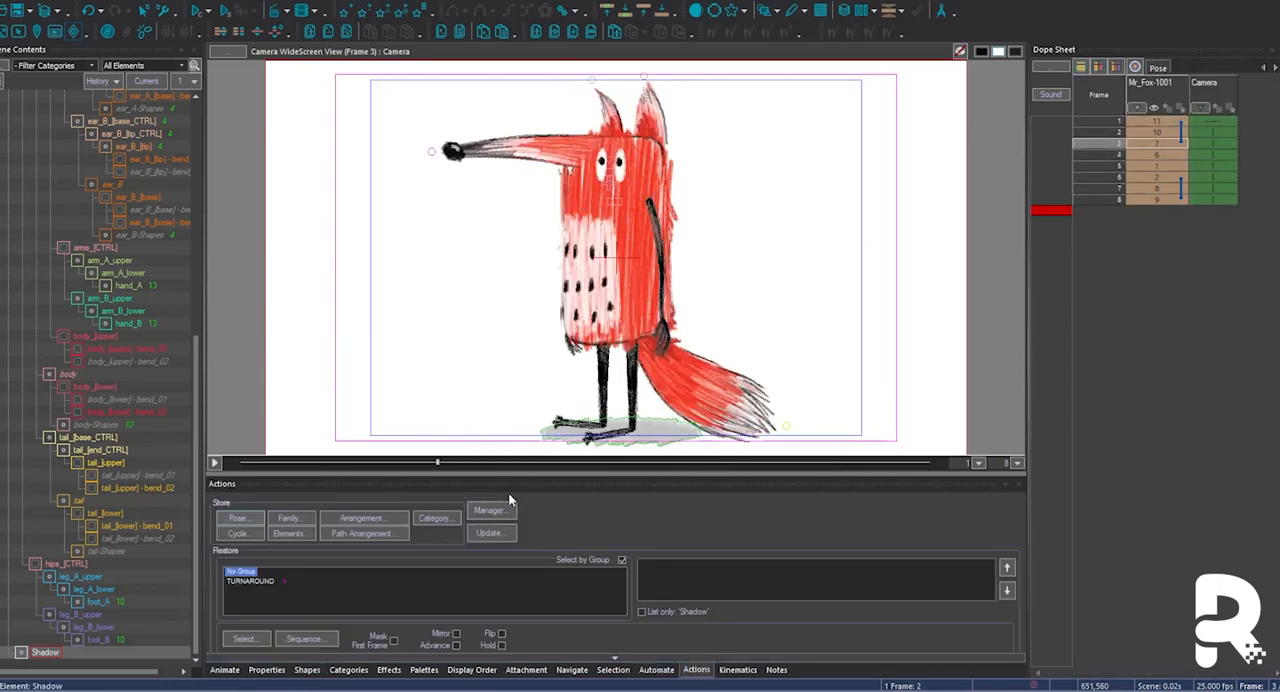
Store the frame 1 pose as BACK_A and the frame 2 pose as BACK3Q_A in the TURNAROUND group.
{"action": "key", "text": "Home"}
{"action": "left_click", "coordinate": [251, 521]}
{"action": "type", "text": "BA"}
{"action": "key", "text": "Return"}
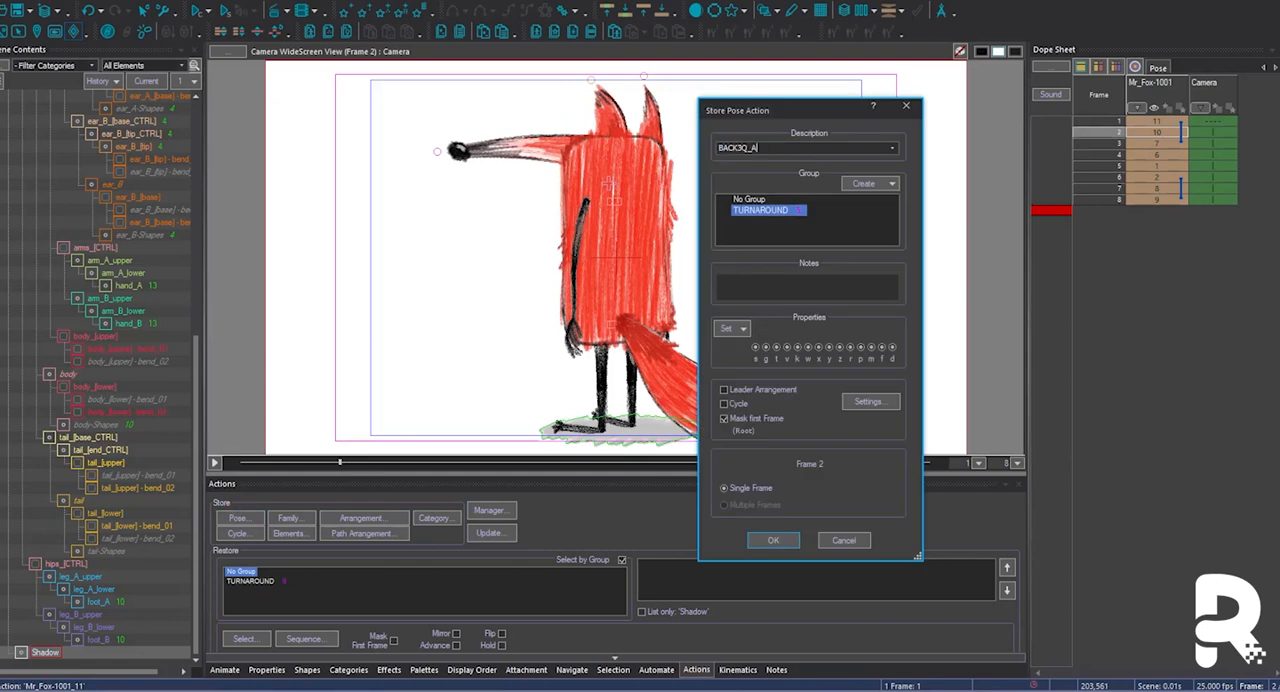
{"action": "key", "text": "Return"}
{"action": "key", "text": "period"}
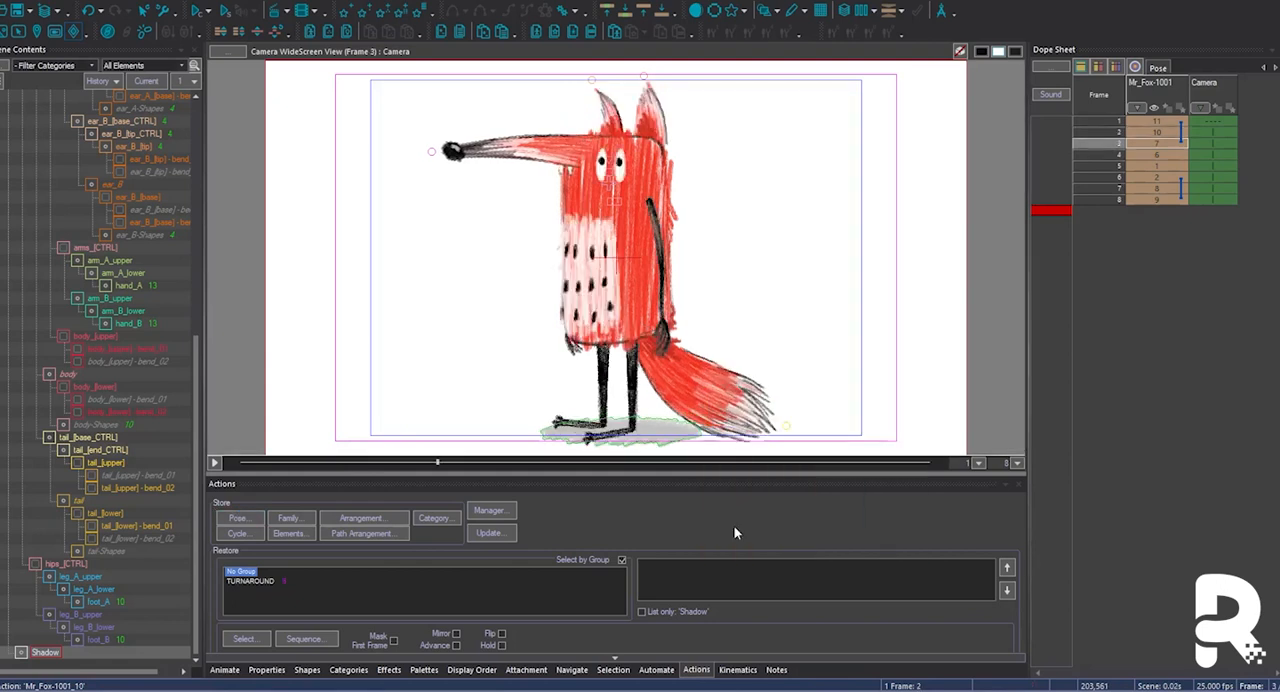
Store the frame 3 pose as SIDE_A and the frame 4 pose as FRONT3Q_A in the TURNAROUND group.
{"action": "left_click", "coordinate": [239, 518]}
{"action": "type", "text": "SIDE_A"}
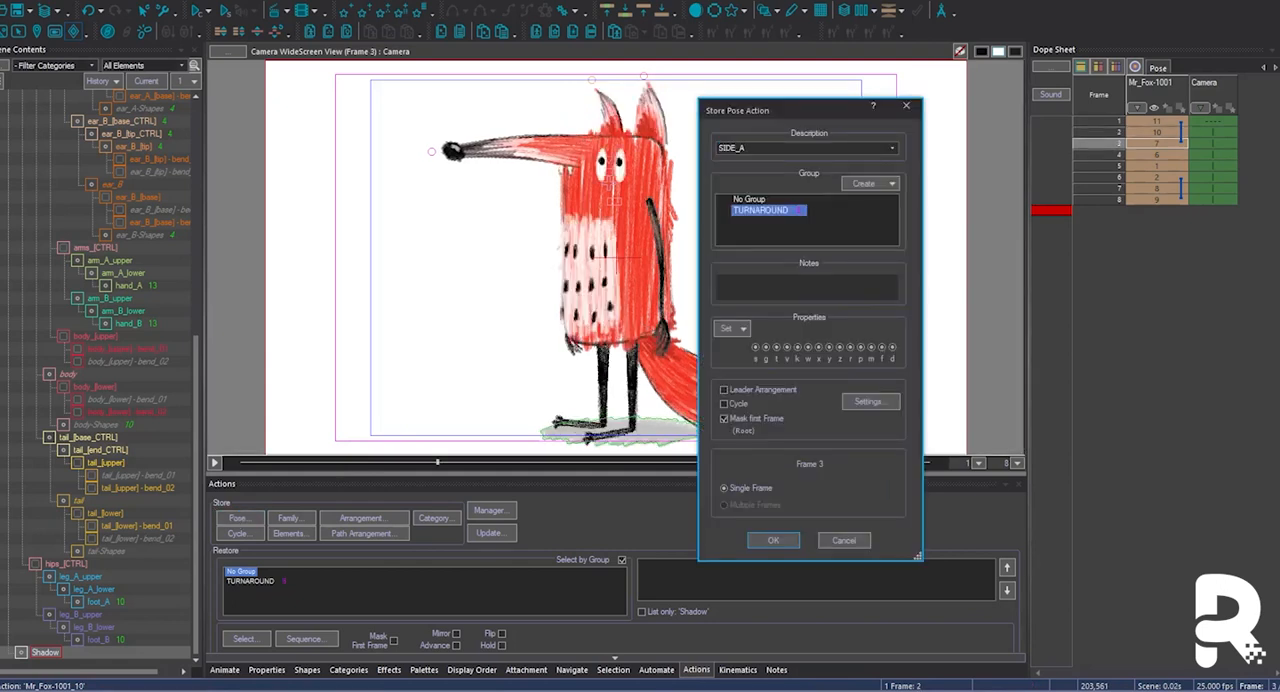
{"action": "left_click", "coordinate": [773, 540]}
{"action": "left_click", "coordinate": [787, 360]}
{"action": "key", "text": "period"}
{"action": "type", "text": "FRONT3Q"}
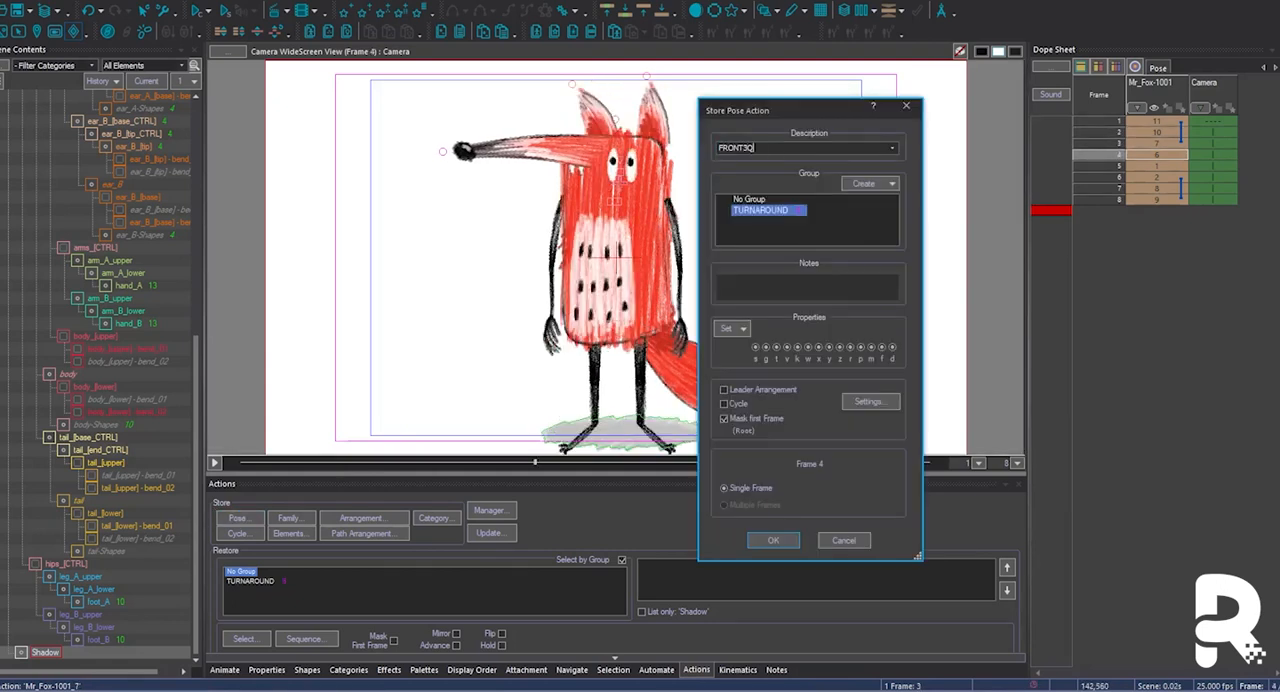
{"action": "left_click", "coordinate": [773, 540]}
Store the frame 5 pose as FRONT3Q_B and the frame 6 pose as SIDE_B in the TURNAROUND group.
{"action": "key", "text": "period"}
{"action": "left_click", "coordinate": [239, 518]}
{"action": "type", "text": "FRONT3"}
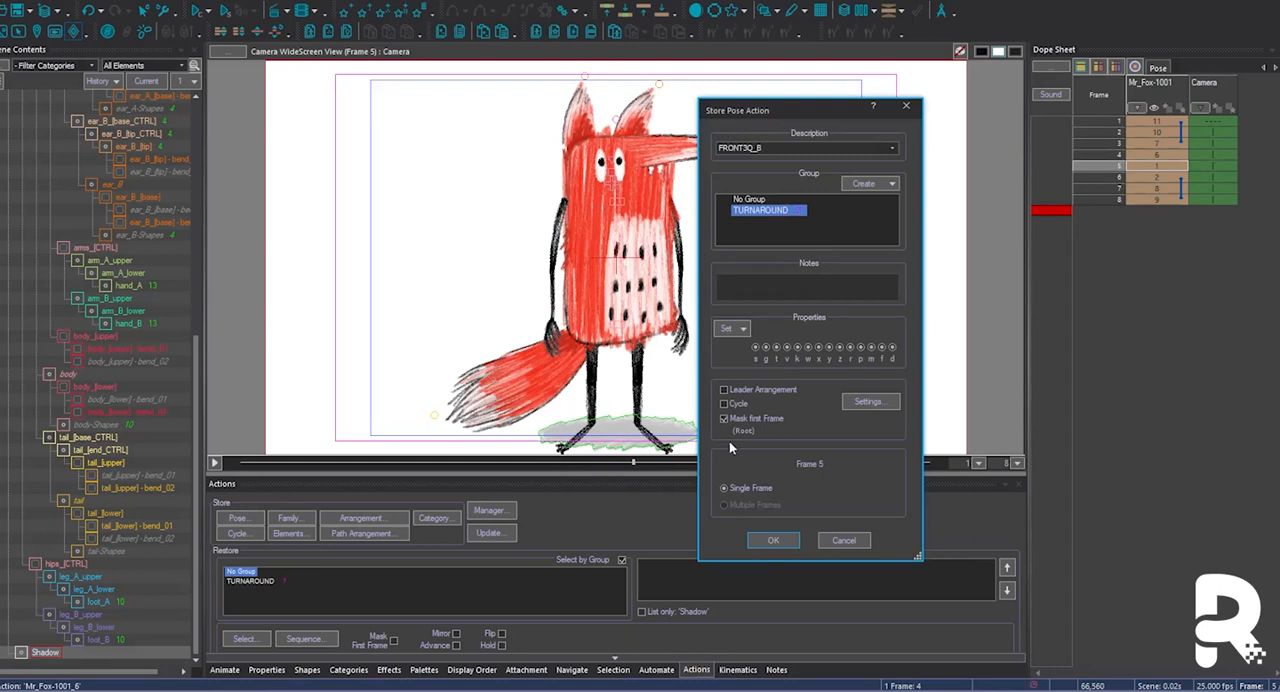
{"action": "left_click", "coordinate": [773, 540]}
{"action": "key", "text": "period"}
{"action": "left_click", "coordinate": [239, 518]}
{"action": "type", "text": "SIDE_"}
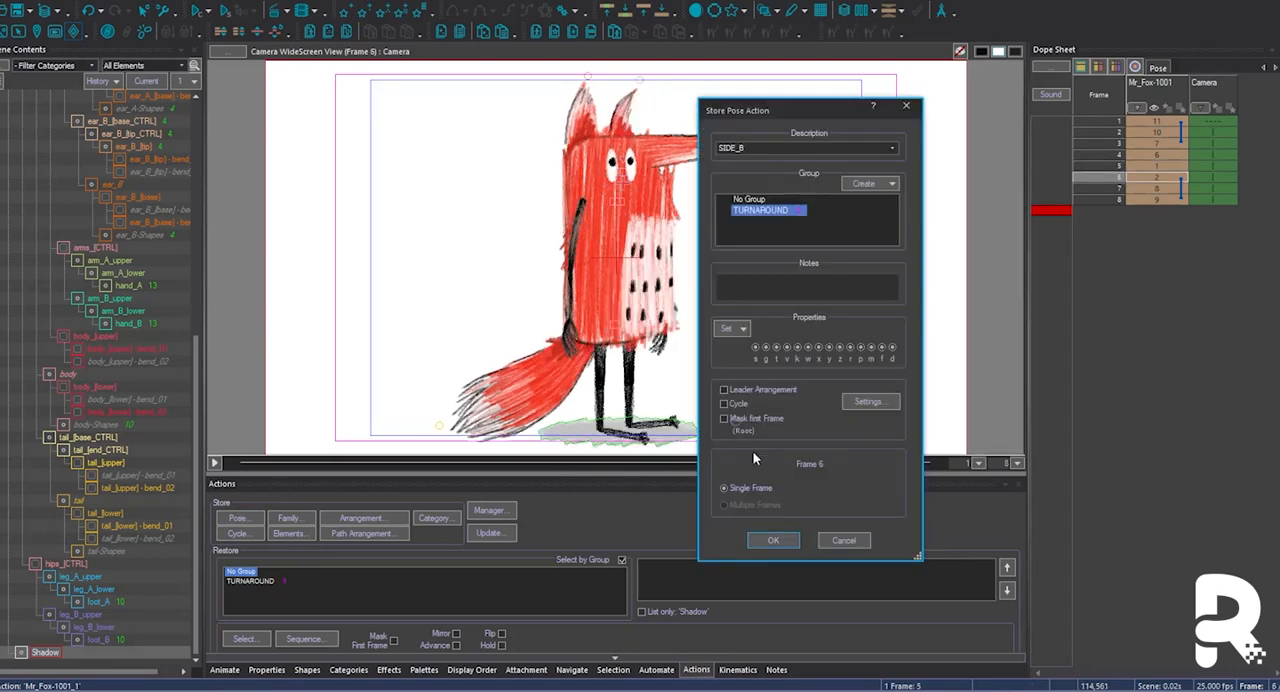
{"action": "left_click", "coordinate": [773, 540]}
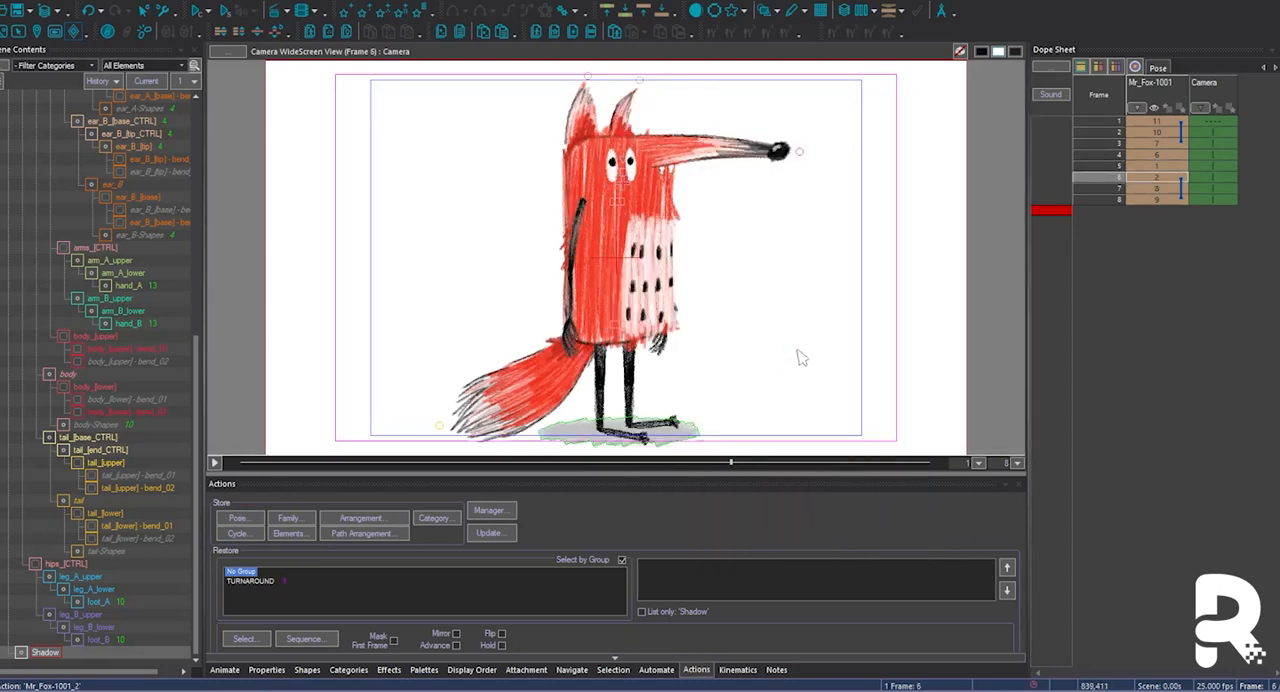
Store the frame 7 pose as BACK3Q_B and the frame 8 pose as BACK_B in the TURNAROUND group.
{"action": "key", "text": "period"}
{"action": "left_click", "coordinate": [239, 518]}
{"action": "type", "text": "B"}
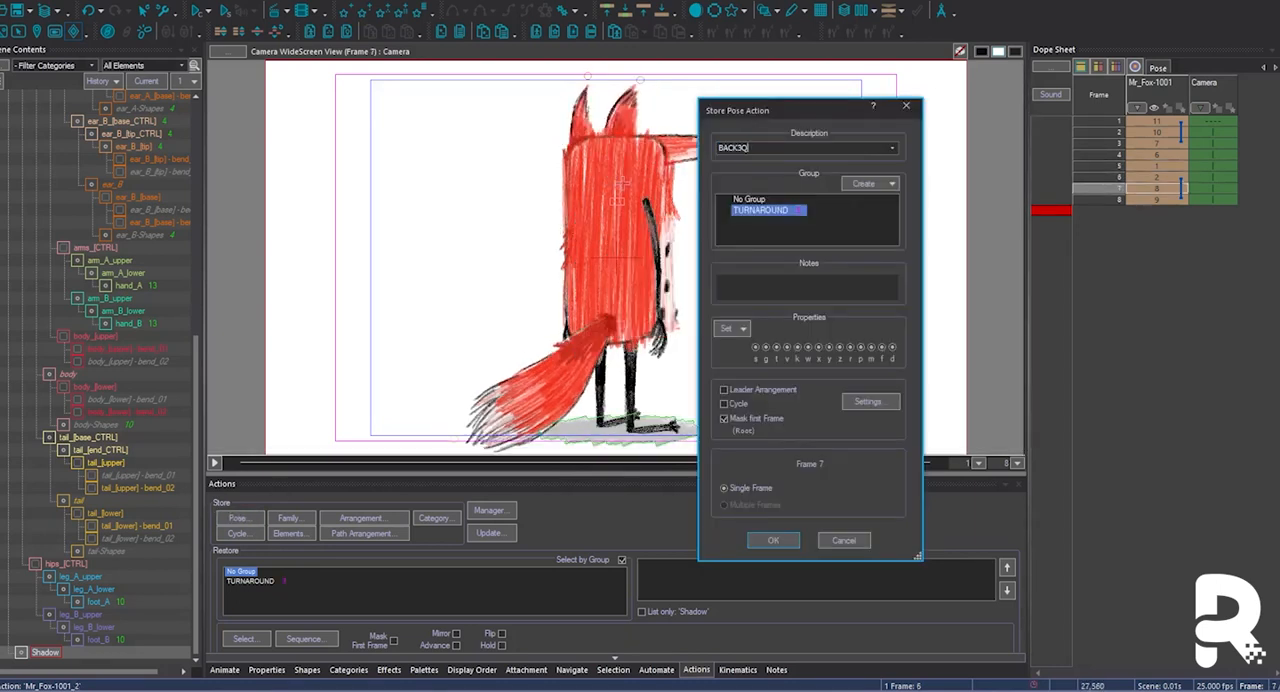
{"action": "type", "text": "ACK3Q"}
{"action": "left_click", "coordinate": [773, 540]}
{"action": "key", "text": "period"}
{"action": "left_click", "coordinate": [235, 520]}
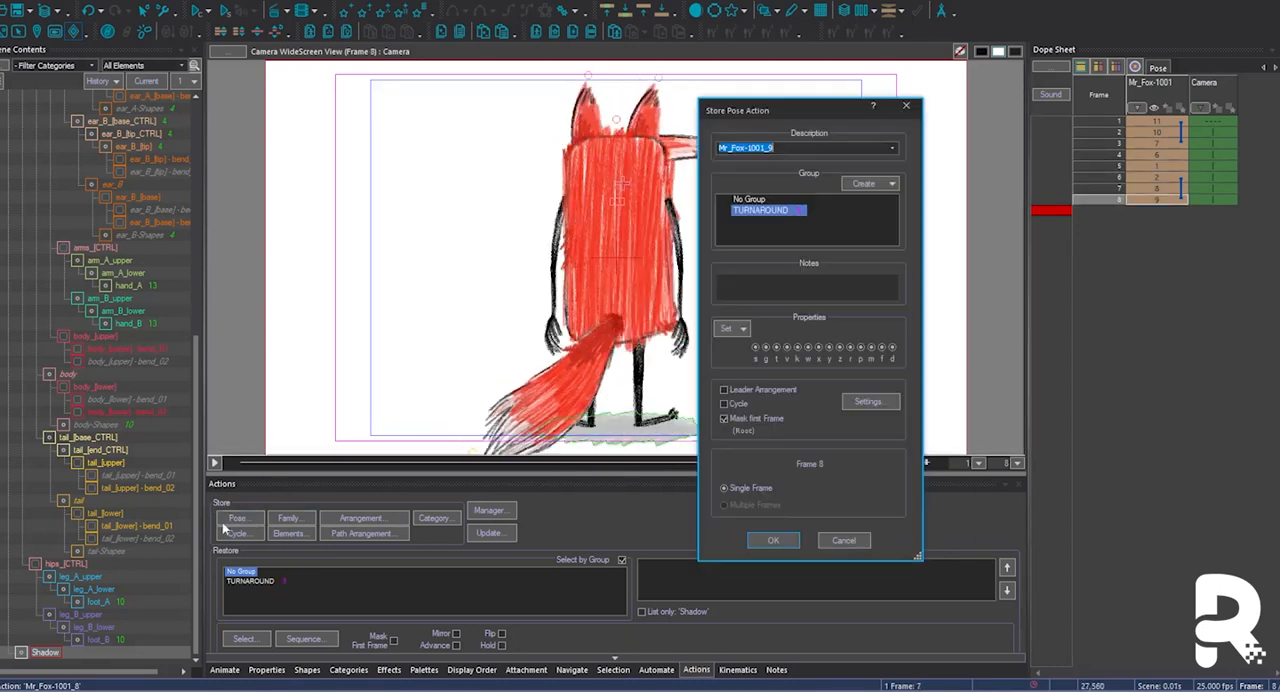
{"action": "left_click", "coordinate": [773, 540]}
Delete the old FR3Q_A and FR3Q_B actions from the TURNAROUND group and preview the remaining poses.
{"action": "left_click", "coordinate": [489, 510]}
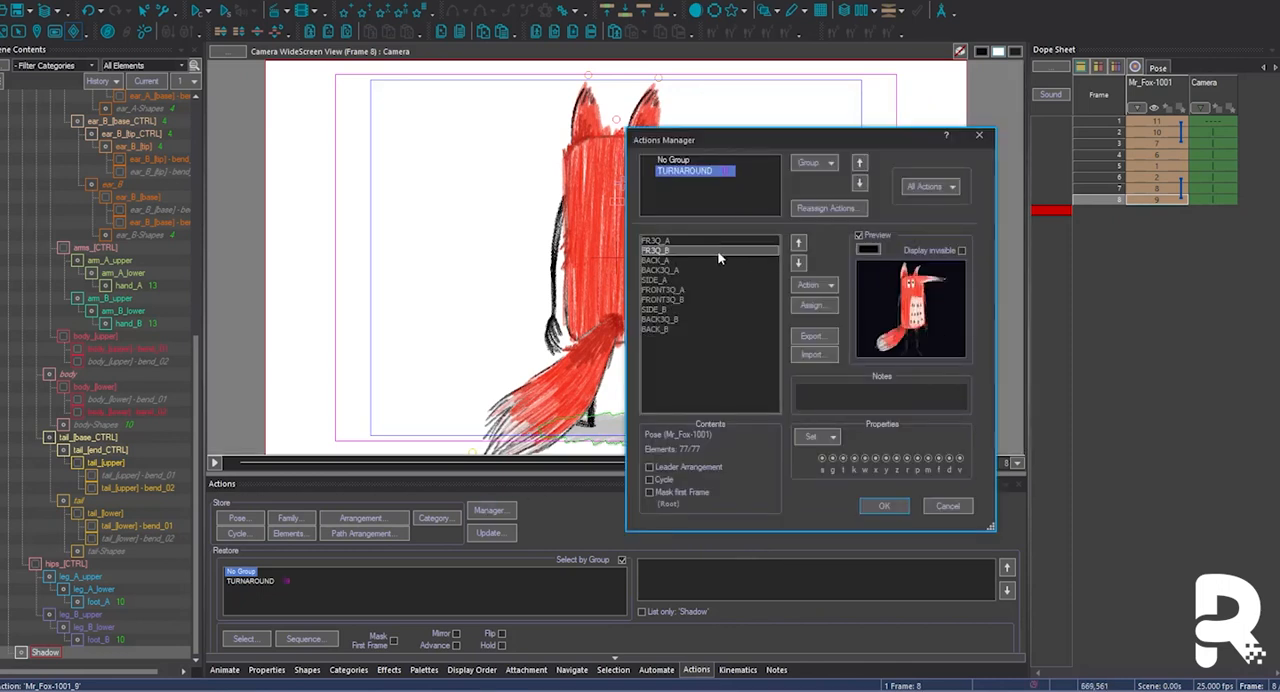
{"action": "left_click", "coordinate": [815, 285]}
{"action": "left_click", "coordinate": [836, 326]}
{"action": "left_click", "coordinate": [786, 368]}
{"action": "key", "text": "Down"}
{"action": "key", "text": "Down"}
{"action": "key", "text": "Down"}
{"action": "key", "text": "Down"}
{"action": "key", "text": "Down"}
{"action": "key", "text": "Down"}
{"action": "key", "text": "Down"}
{"action": "key", "text": "Down"}
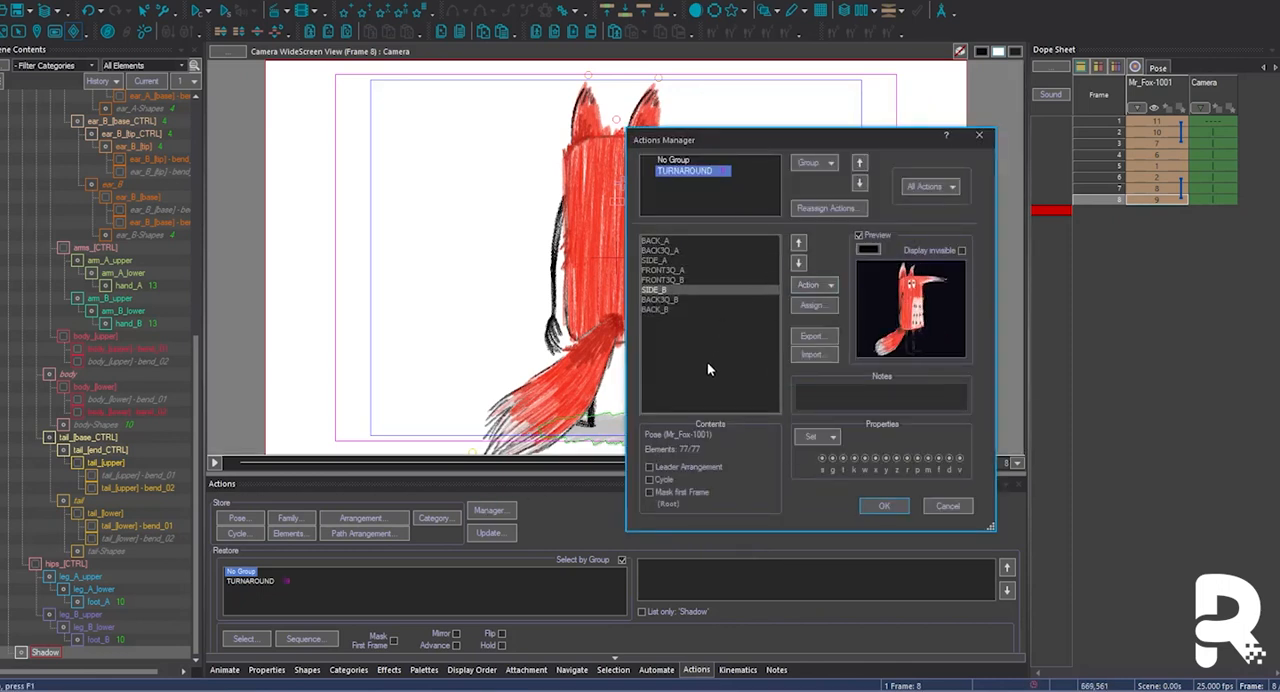